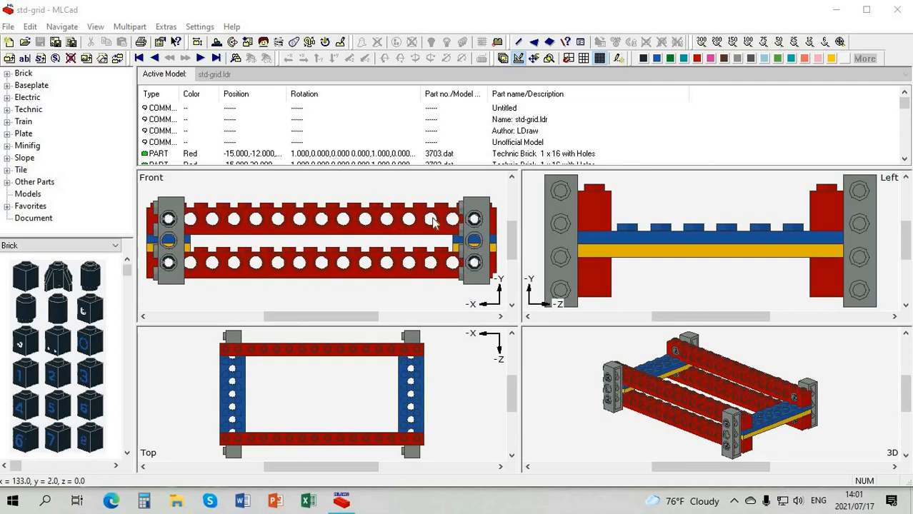
- Move the four black Technic pins at the frame's +X end three holes inward, to x = 65 in the front and rear beams
{"action": "left_click", "coordinate": [474, 223]}
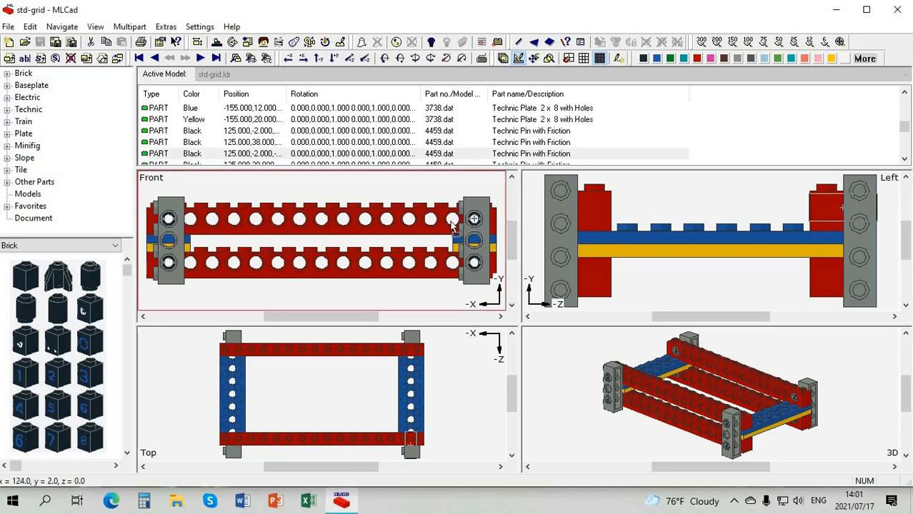
{"action": "mouse_move", "coordinate": [409, 223]}
{"action": "left_mouse_down"}
{"action": "mouse_move", "coordinate": [424, 223]}
{"action": "mouse_move", "coordinate": [411, 225]}
{"action": "left_mouse_up"}
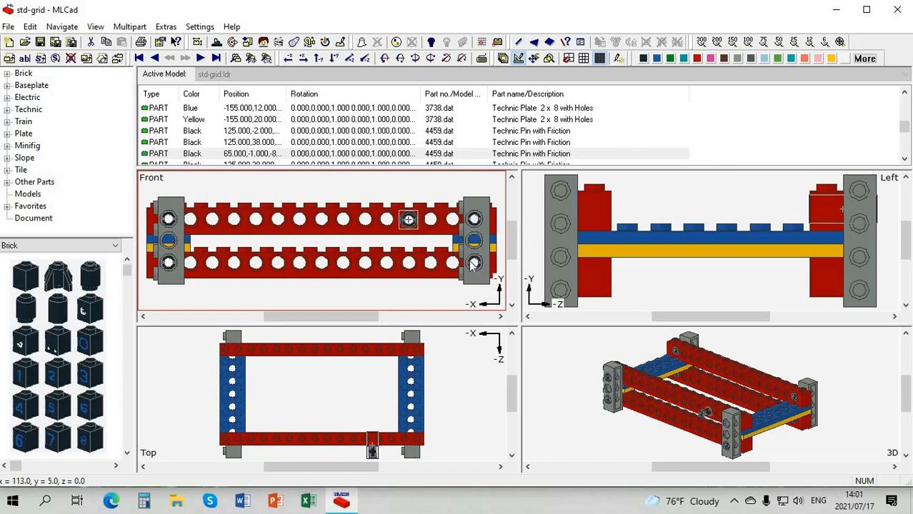
{"action": "left_click_drag", "start_coordinate": [475, 266], "coordinate": [409, 265]}
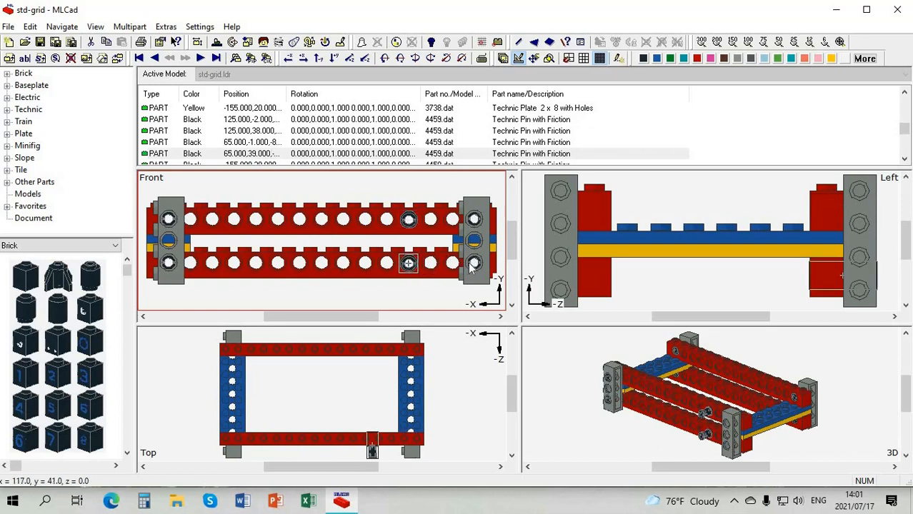
{"action": "left_click_drag", "start_coordinate": [474, 266], "coordinate": [409, 265]}
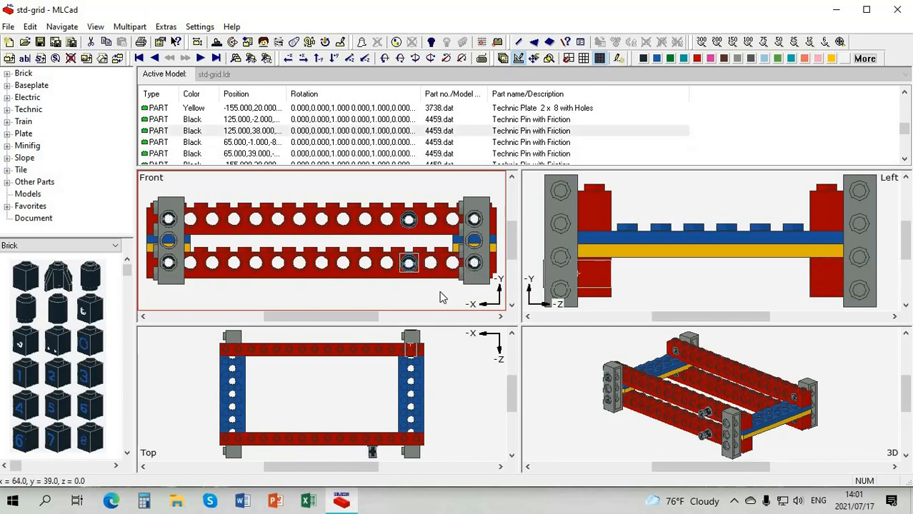
{"action": "left_click", "coordinate": [472, 223]}
{"action": "mouse_move", "coordinate": [413, 220]}
{"action": "left_mouse_down"}
{"action": "mouse_move", "coordinate": [405, 220]}
{"action": "mouse_move", "coordinate": [415, 224]}
{"action": "left_mouse_up"}
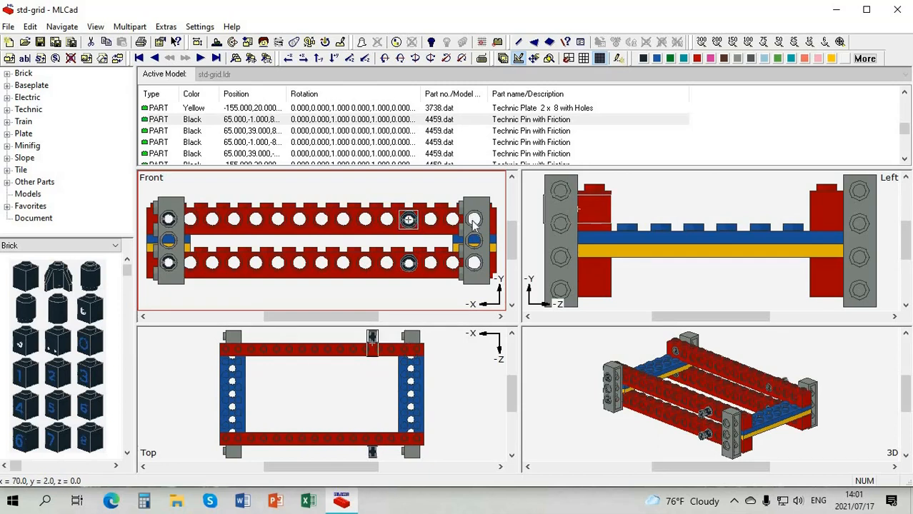
- Move the front and rear light gray Technic Bricks 1 x 4 from the +X end onto the pins at x = 65
{"action": "left_click", "coordinate": [411, 218]}
{"action": "left_click_drag", "start_coordinate": [408, 216], "coordinate": [419, 233]}
{"action": "left_click_drag", "start_coordinate": [475, 207], "coordinate": [401, 213]}
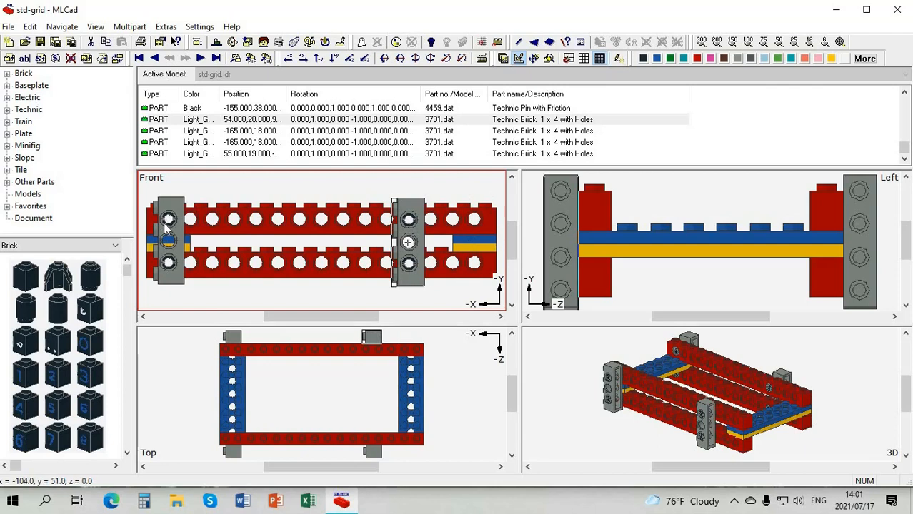
- Move the upper and lower front pins at the frame's -X end three holes inward, to x = -95
{"action": "left_click_drag", "start_coordinate": [169, 219], "coordinate": [233, 221]}
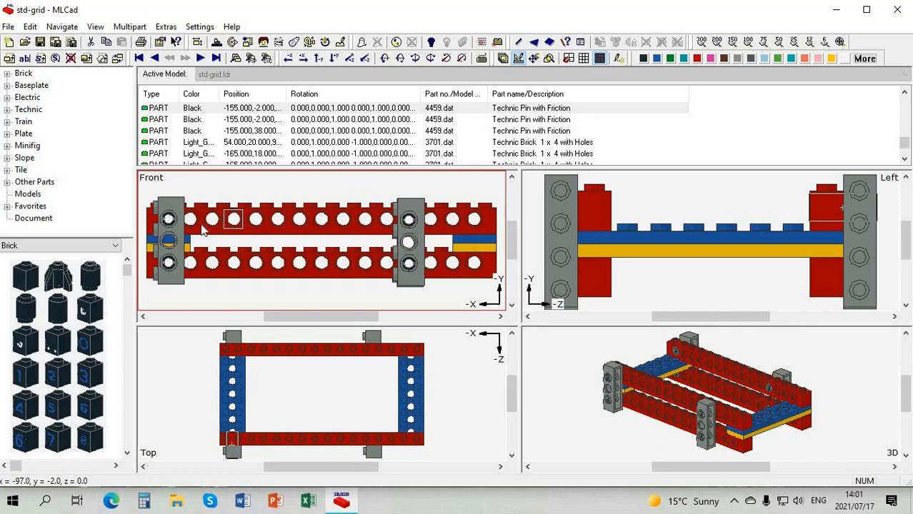
{"action": "left_click", "coordinate": [168, 269]}
{"action": "left_click_drag", "start_coordinate": [167, 262], "coordinate": [234, 264]}
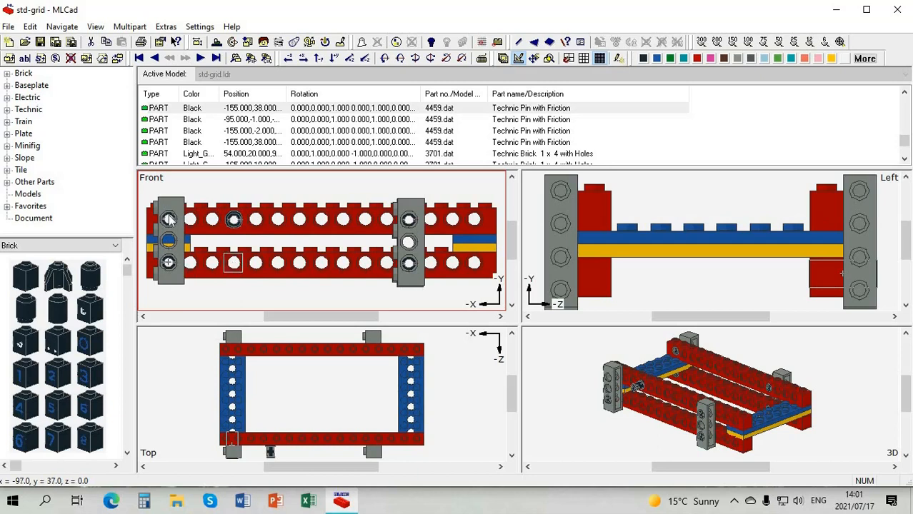
- Move the two rear pins at the -X end to x = -95, with the upper at y = -1 and the lower at y = 38
{"action": "left_click", "coordinate": [169, 219]}
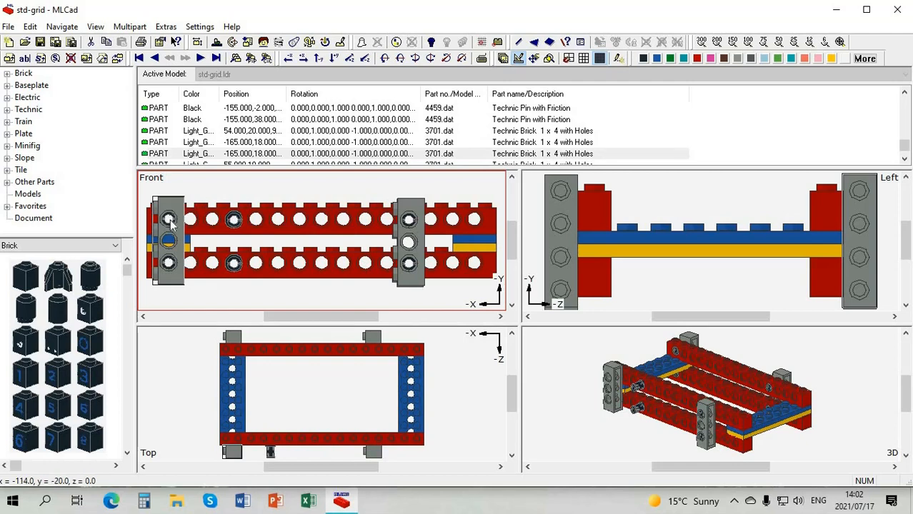
{"action": "left_click", "coordinate": [169, 218]}
{"action": "left_click", "coordinate": [168, 219]}
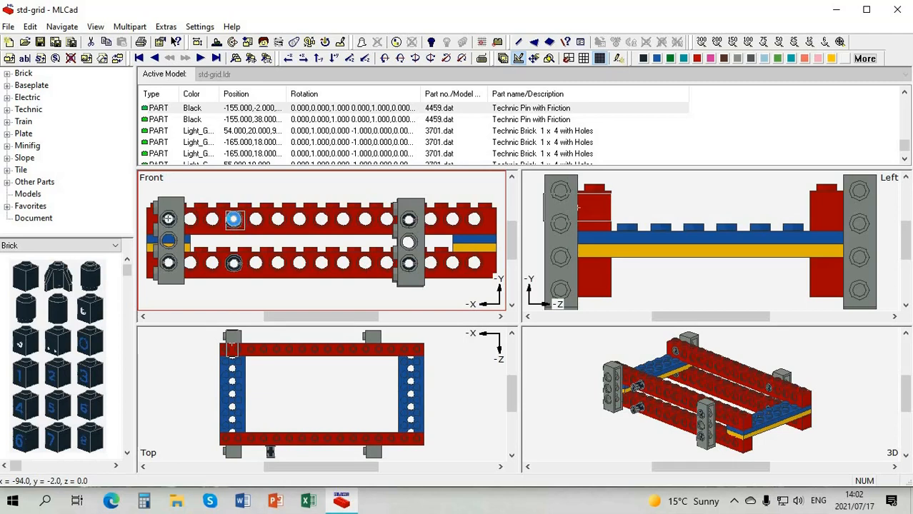
{"action": "left_click_drag", "start_coordinate": [235, 219], "coordinate": [236, 223]}
{"action": "scroll", "coordinate": [192, 216], "scroll_direction": "up", "scroll_amount": 1}
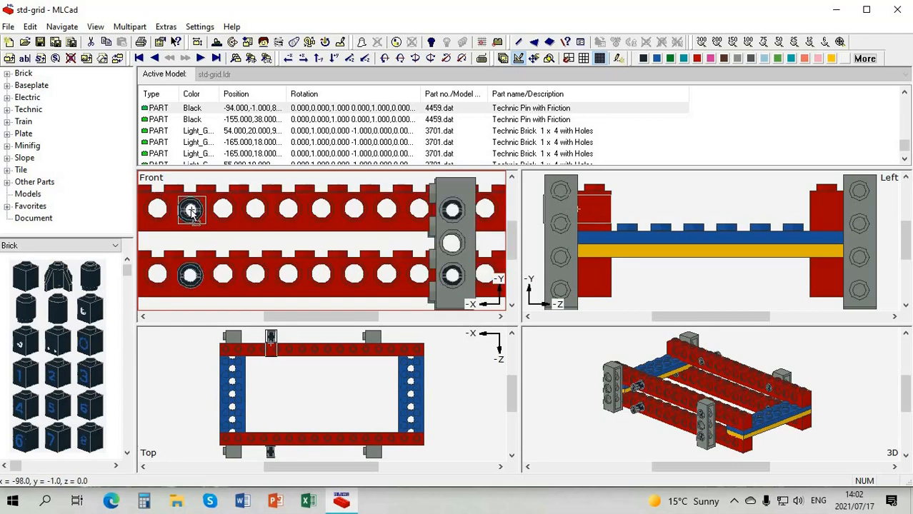
{"action": "left_click_drag", "start_coordinate": [191, 216], "coordinate": [189, 216]}
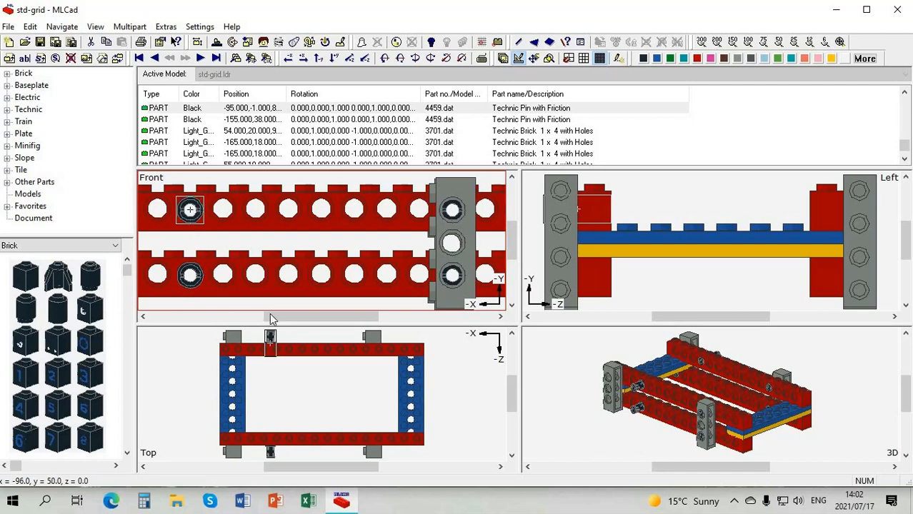
{"action": "left_click_drag", "start_coordinate": [266, 317], "coordinate": [371, 308]}
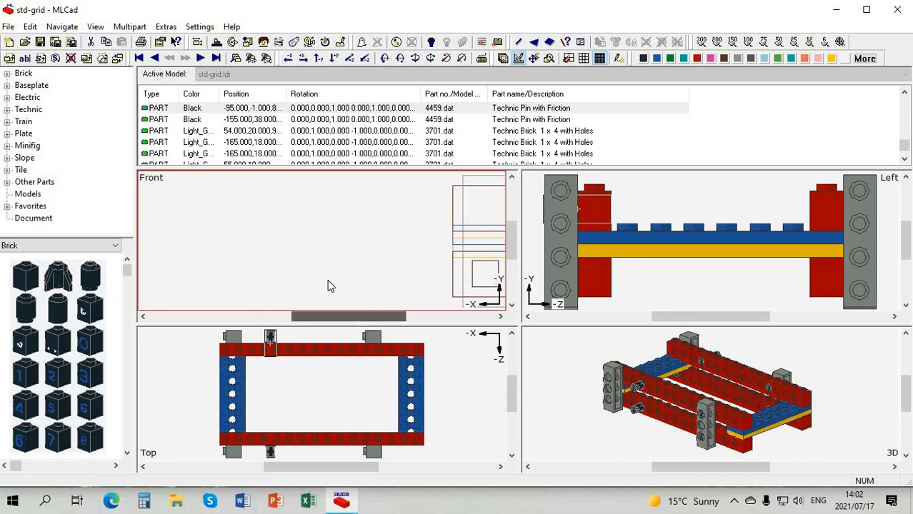
{"action": "left_click", "coordinate": [355, 276]}
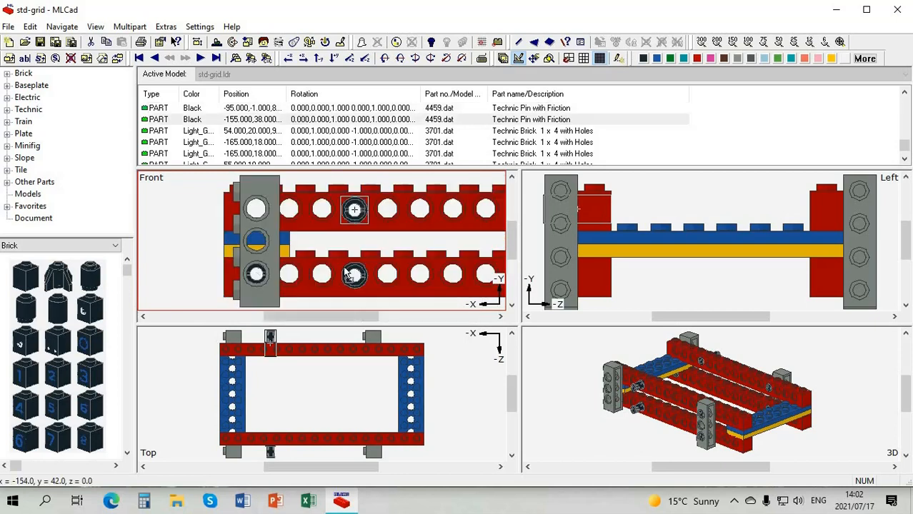
{"action": "mouse_move", "coordinate": [355, 276]}
{"action": "left_mouse_down"}
{"action": "mouse_move", "coordinate": [342, 271]}
{"action": "mouse_move", "coordinate": [357, 276]}
{"action": "mouse_move", "coordinate": [353, 286]}
{"action": "left_mouse_up"}
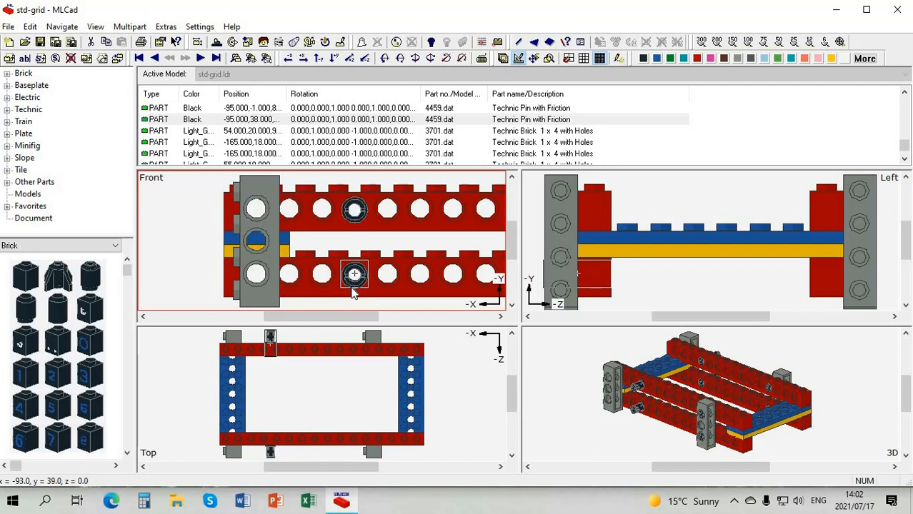
- Fine-align the lower front pin at x = -95 with its beam hole by shifting it to y = 38
{"action": "left_click", "coordinate": [321, 265]}
{"action": "left_click", "coordinate": [355, 270]}
{"action": "left_click", "coordinate": [355, 276]}
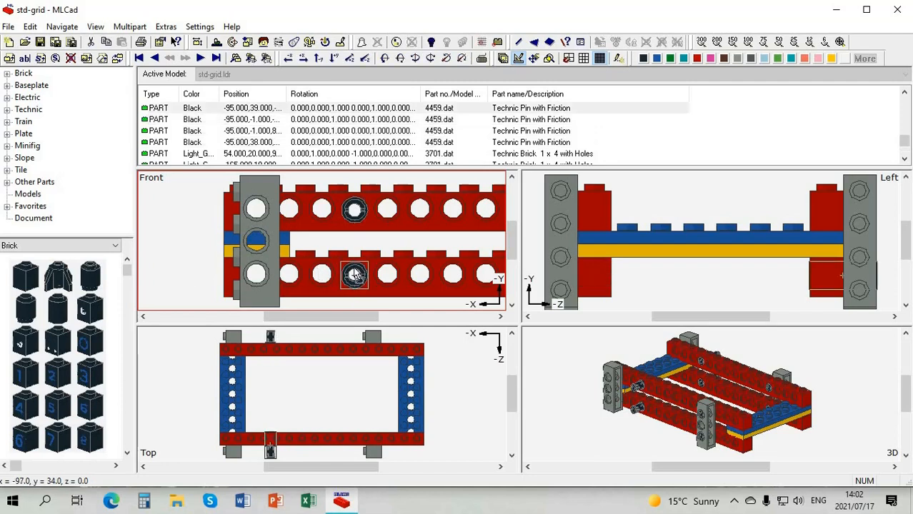
{"action": "left_click_drag", "start_coordinate": [353, 280], "coordinate": [352, 276]}
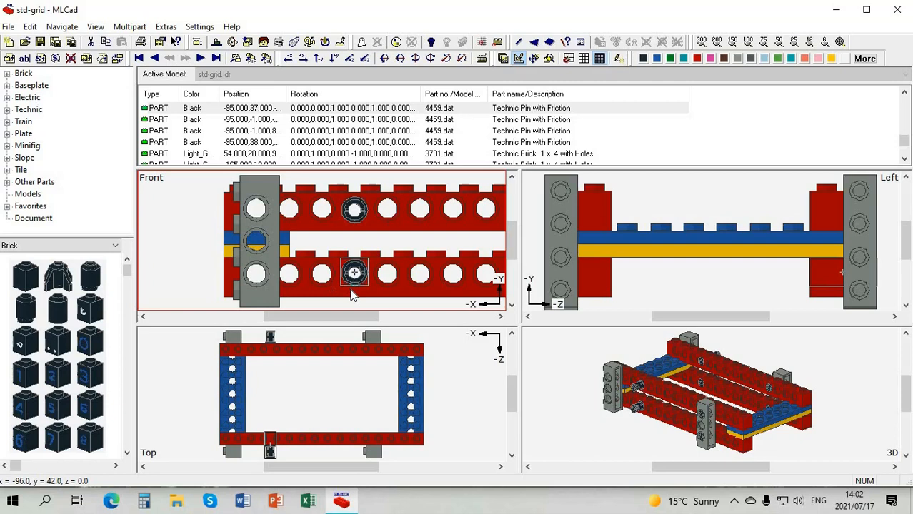
{"action": "scroll", "coordinate": [354, 293], "scroll_direction": "up", "scroll_amount": 1}
{"action": "scroll", "coordinate": [357, 298], "scroll_direction": "up", "scroll_amount": 1}
{"action": "scroll", "coordinate": [370, 286], "scroll_direction": "down", "scroll_amount": 1}
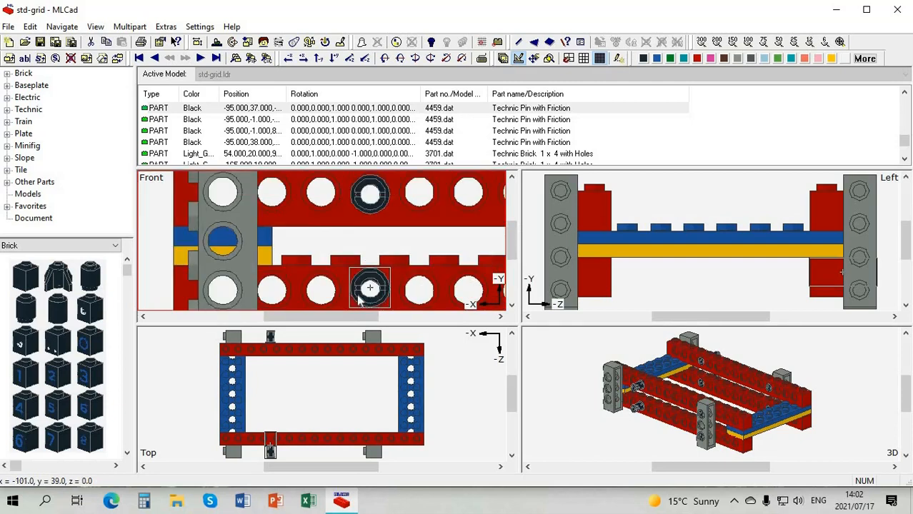
{"action": "left_click_drag", "start_coordinate": [511, 224], "coordinate": [511, 233]}
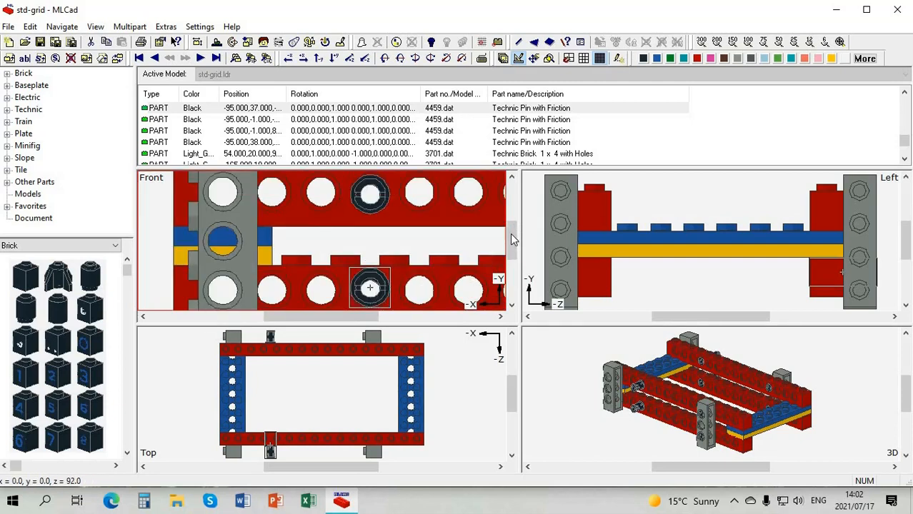
{"action": "scroll", "coordinate": [497, 299], "scroll_direction": "up", "scroll_amount": 2}
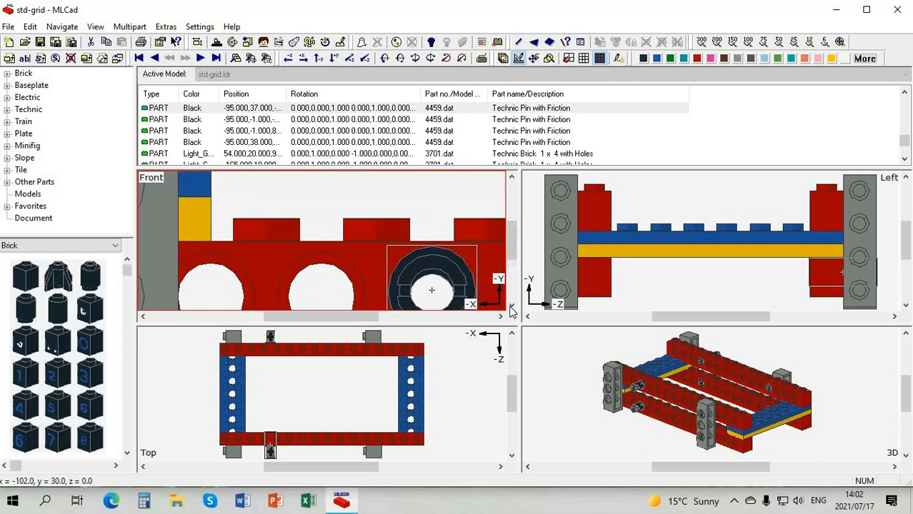
{"action": "scroll", "coordinate": [499, 300], "scroll_direction": "down", "scroll_amount": 1}
{"action": "scroll", "coordinate": [378, 236], "scroll_direction": "down", "scroll_amount": 4}
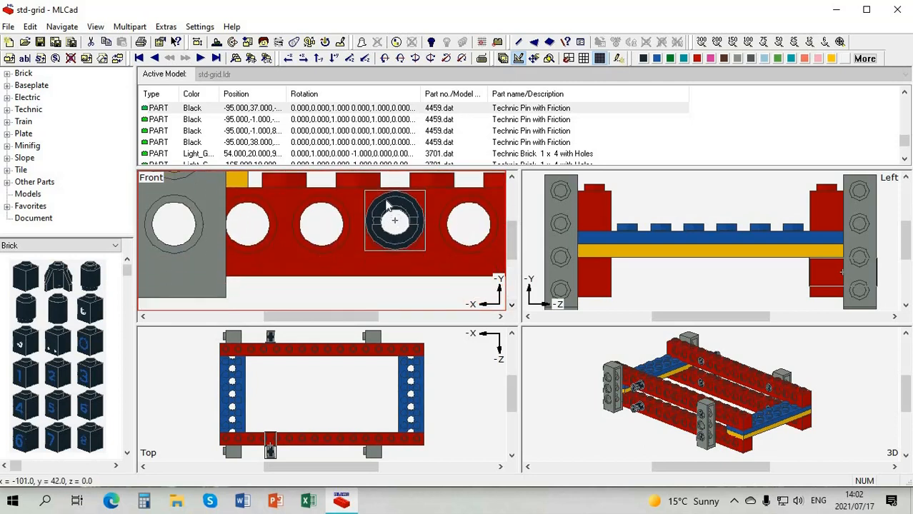
{"action": "left_click_drag", "start_coordinate": [390, 216], "coordinate": [391, 220]}
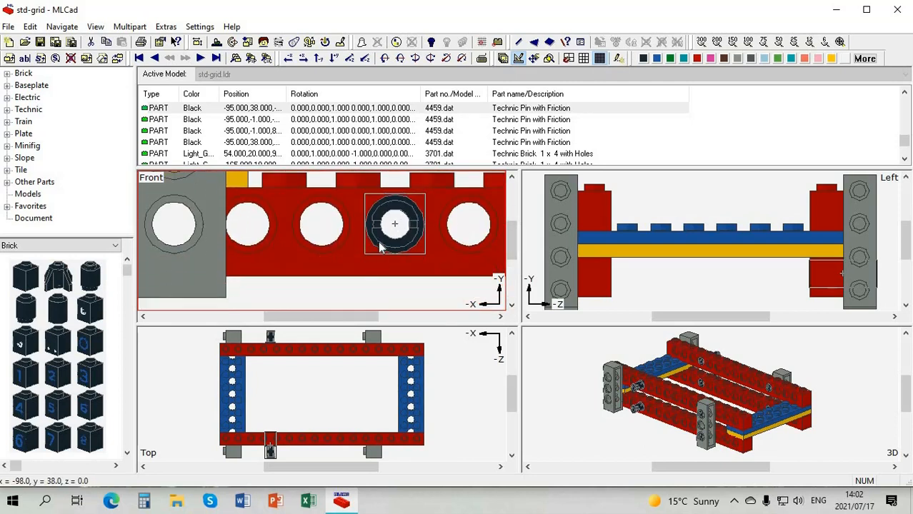
- Move the front and rear light gray Technic Bricks 1 x 4 at the -X end onto the inner pins, to x = -105, y = 18
{"action": "scroll", "coordinate": [261, 279], "scroll_direction": "down", "scroll_amount": 2}
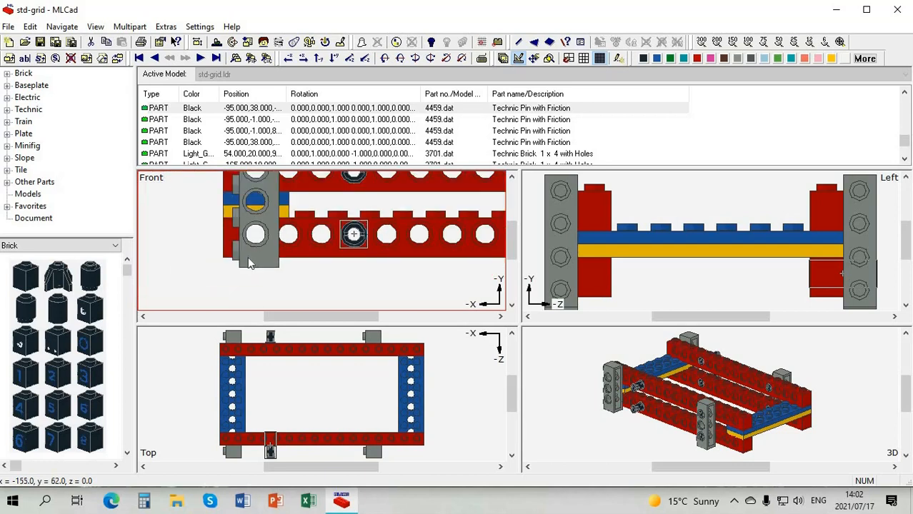
{"action": "left_click_drag", "start_coordinate": [330, 252], "coordinate": [319, 241]}
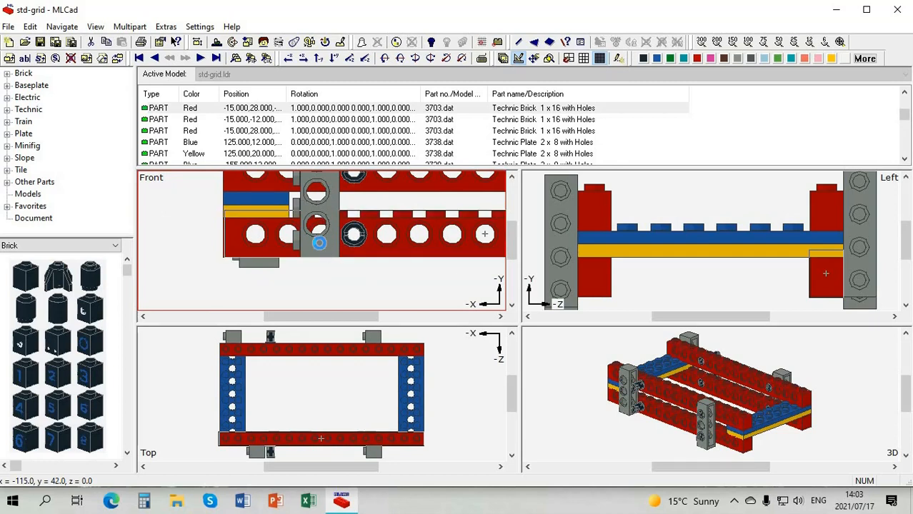
{"action": "left_click", "coordinate": [200, 237]}
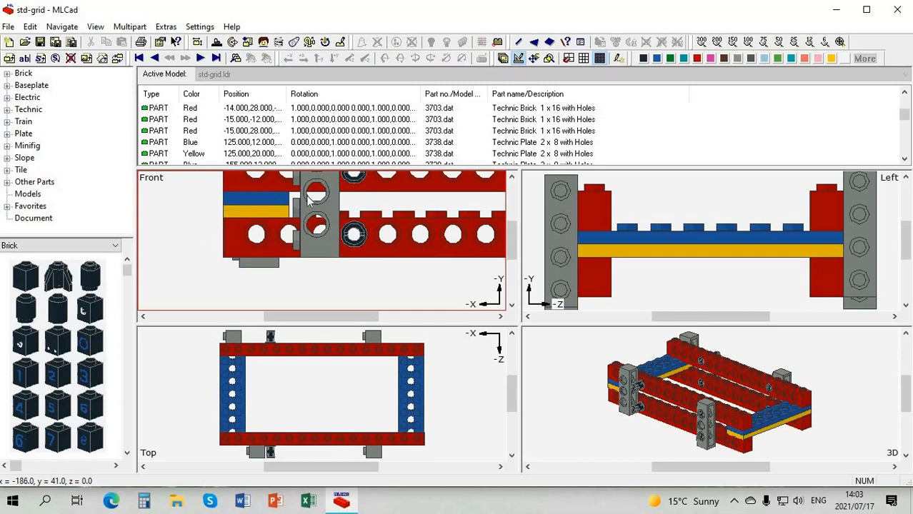
{"action": "left_click_drag", "start_coordinate": [303, 199], "coordinate": [342, 207]}
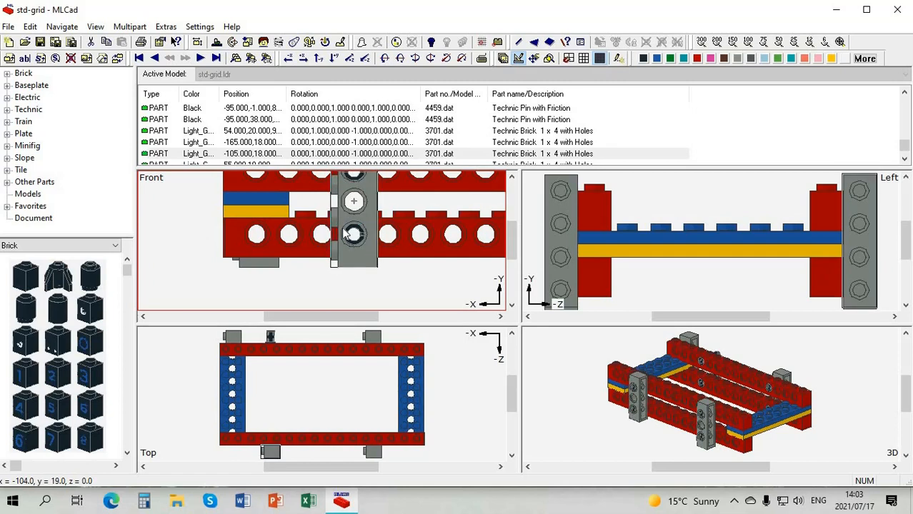
{"action": "left_click", "coordinate": [512, 177]}
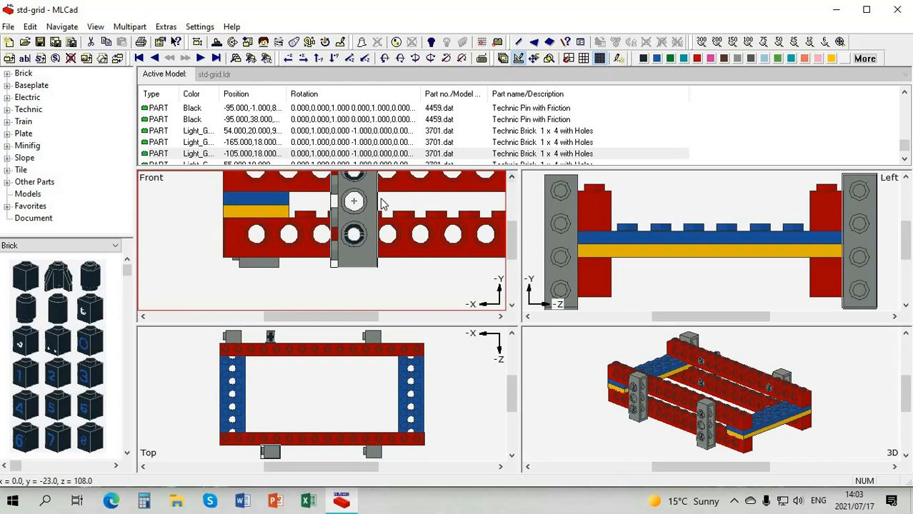
{"action": "left_click_drag", "start_coordinate": [251, 199], "coordinate": [354, 199]}
{"action": "left_click", "coordinate": [239, 184]}
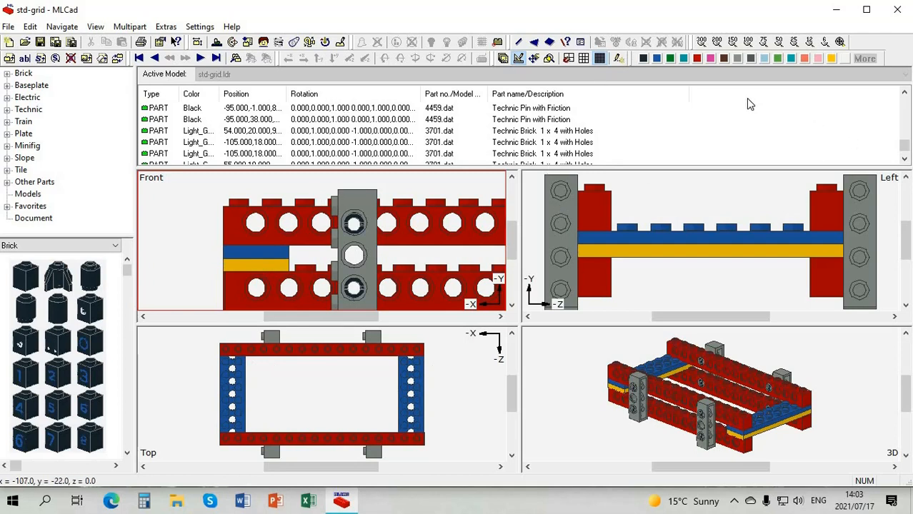
- Enlarge the parts list and recolor the upper front red Technic Brick 1 x 16 to dark turquoise
{"action": "left_click", "coordinate": [904, 93]}
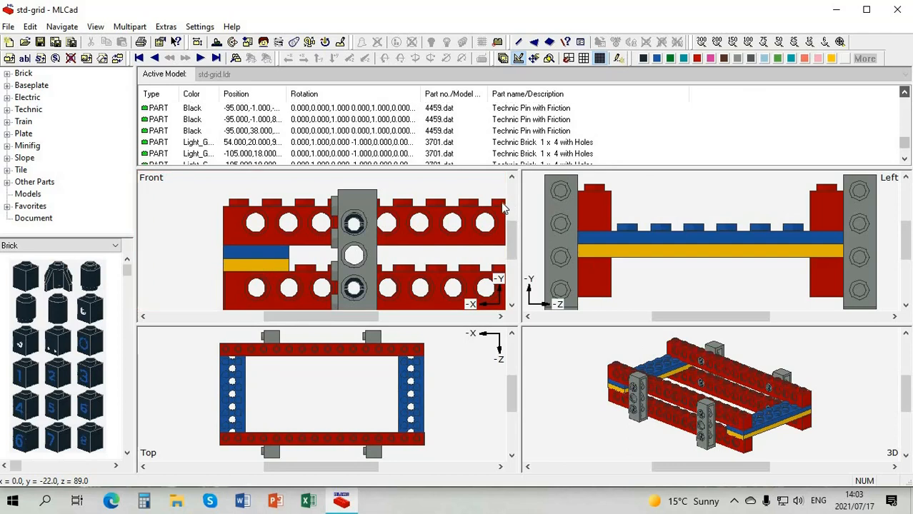
{"action": "left_click", "coordinate": [905, 94]}
{"action": "left_click", "coordinate": [905, 94]}
{"action": "left_click_drag", "start_coordinate": [384, 168], "coordinate": [384, 223]}
{"action": "left_click_drag", "start_coordinate": [904, 185], "coordinate": [877, 136]}
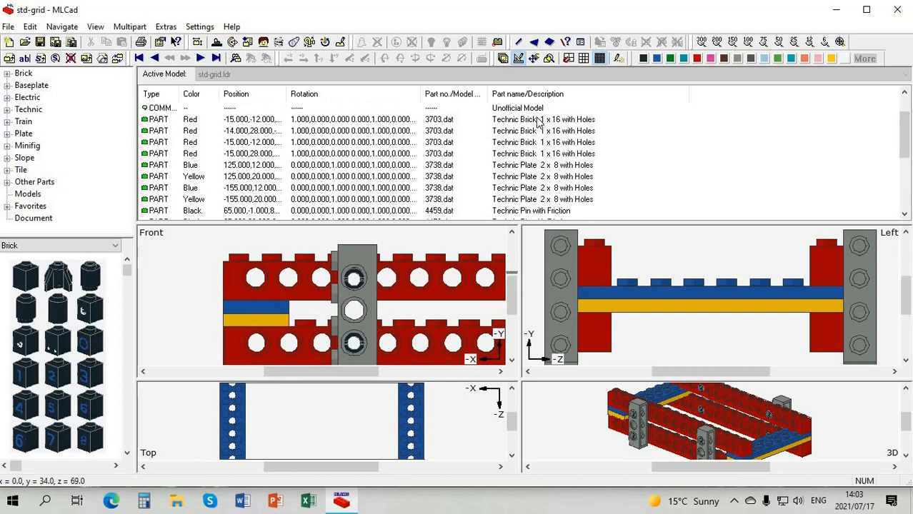
{"action": "left_click", "coordinate": [829, 259]}
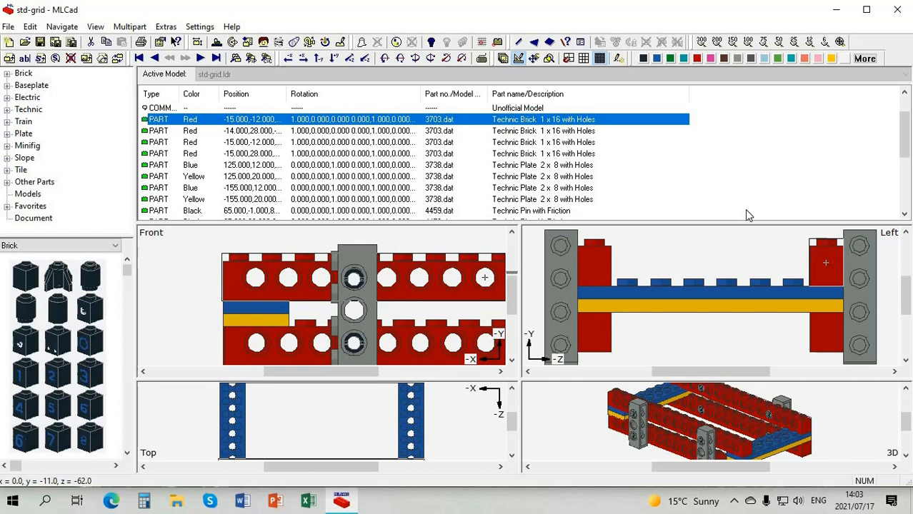
{"action": "left_click", "coordinate": [683, 59]}
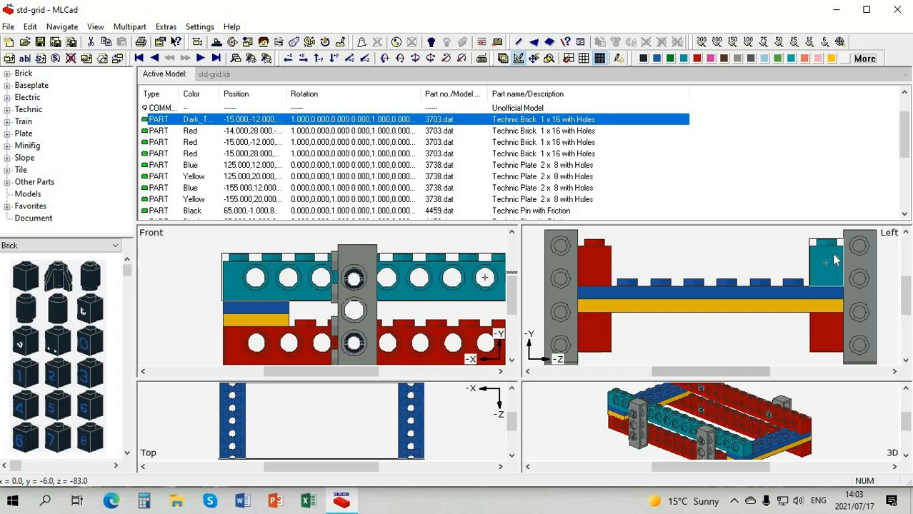
- Move the lower rear red Technic Brick 1 x 16 to first place among the parts in the model's list
{"action": "left_click", "coordinate": [590, 270]}
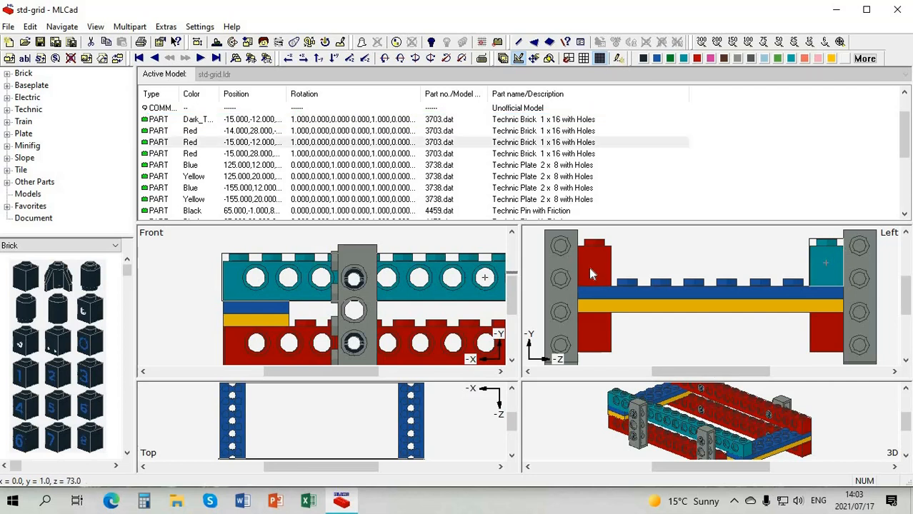
{"action": "left_click", "coordinate": [591, 326]}
{"action": "left_click", "coordinate": [431, 155]}
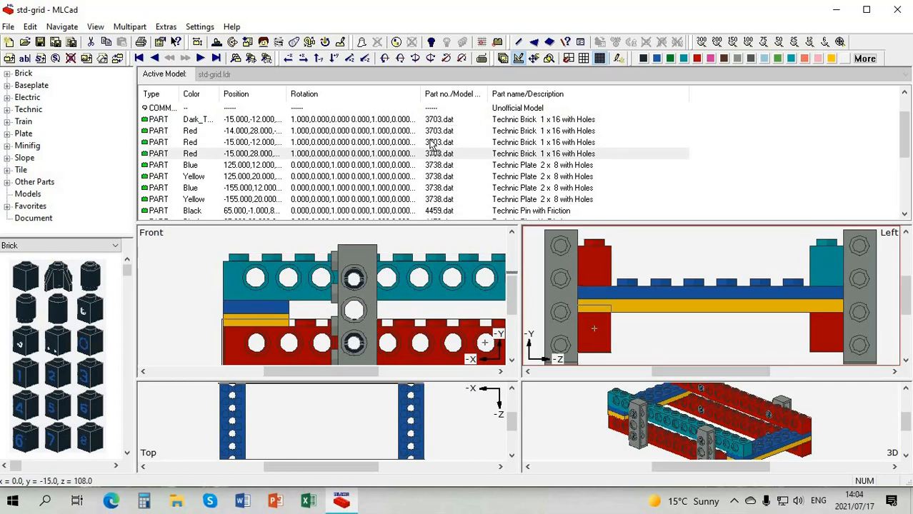
{"action": "key", "text": "ctrl+z"}
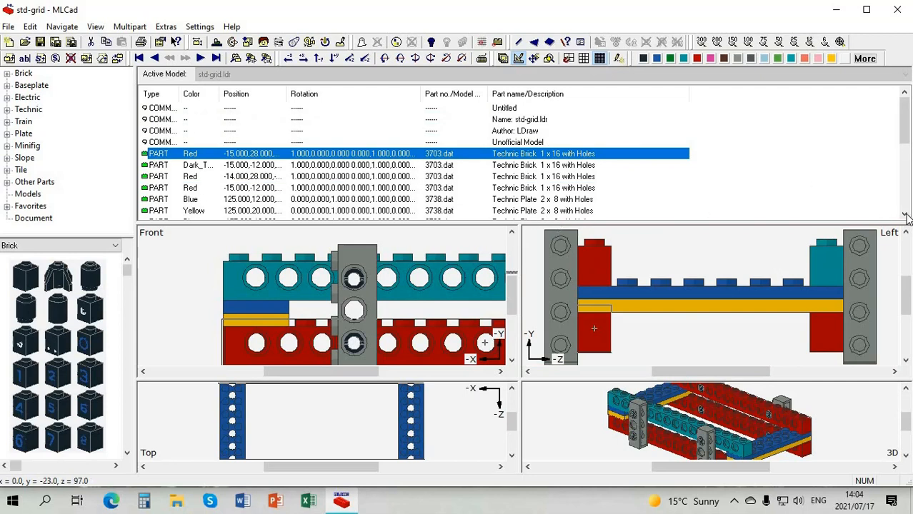
- Move both yellow Technic Plates 2 x 8 ahead of the red Technic Bricks 1 x 16, to first and second place among the parts
{"action": "scroll", "coordinate": [572, 204], "scroll_direction": "down", "scroll_amount": 3}
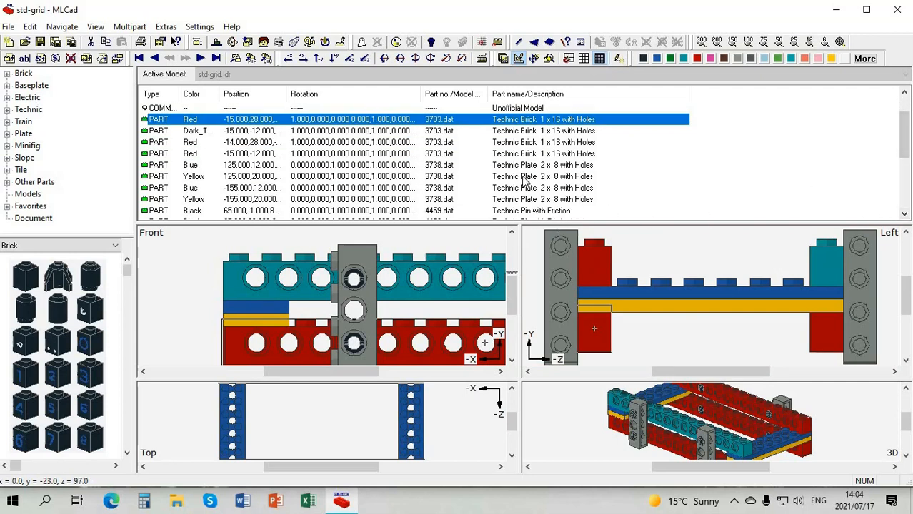
{"action": "left_click", "coordinate": [522, 166]}
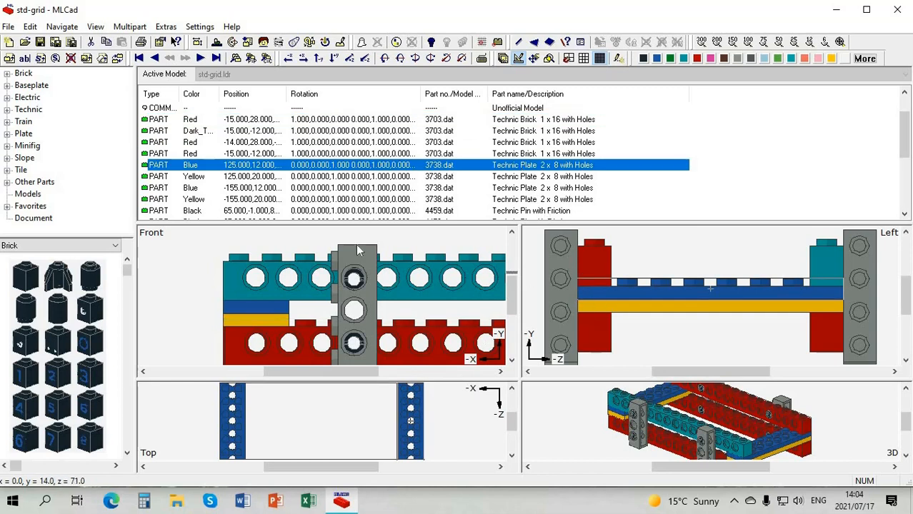
{"action": "left_click", "coordinate": [194, 178]}
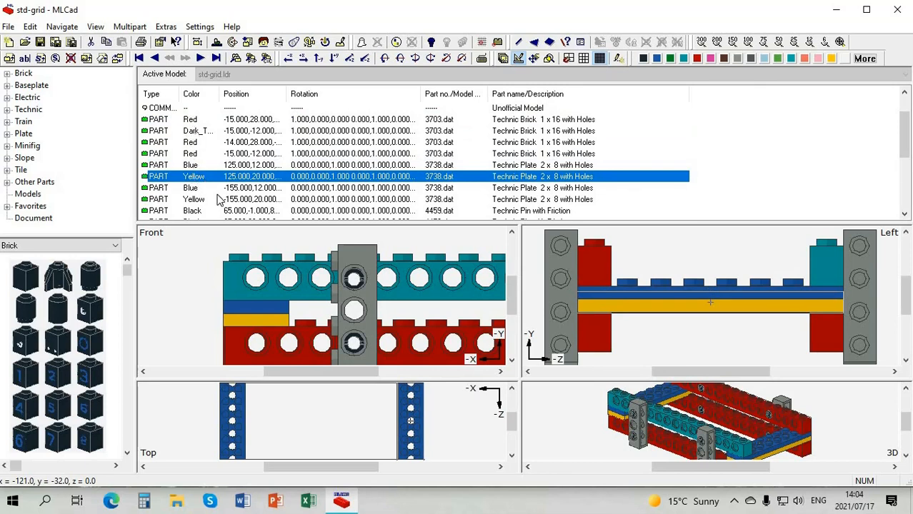
{"action": "key", "text": "ctrl+z"}
{"action": "scroll", "coordinate": [189, 171], "scroll_direction": "down", "scroll_amount": 2}
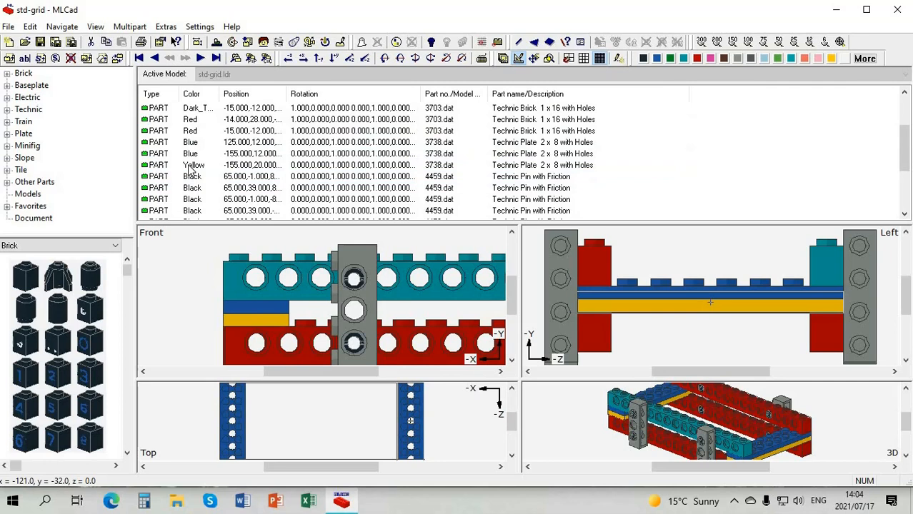
{"action": "left_click_drag", "start_coordinate": [188, 166], "coordinate": [188, 112]}
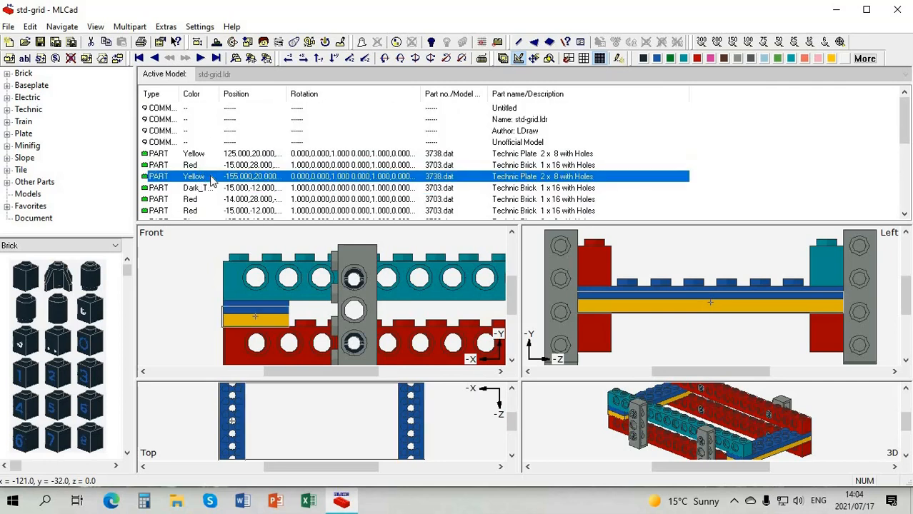
{"action": "left_click_drag", "start_coordinate": [190, 183], "coordinate": [192, 155]}
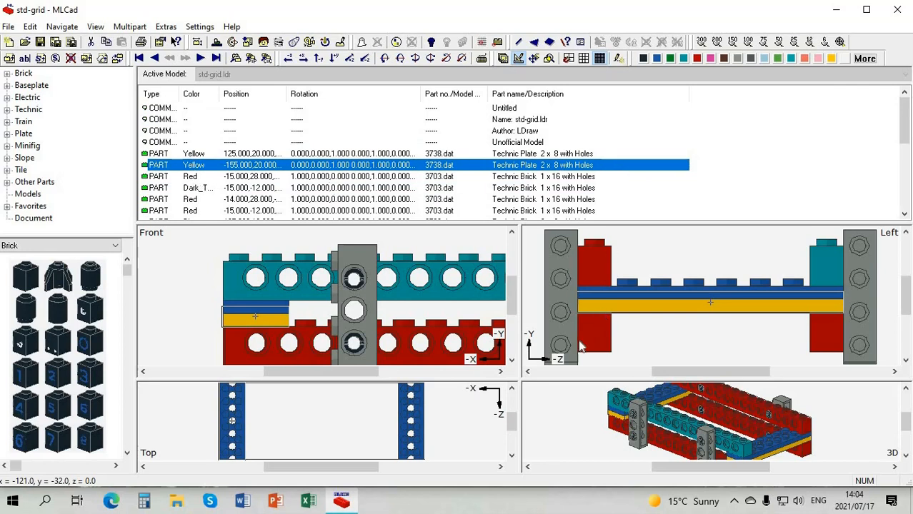
- Move the lower front red Technic Brick 1 x 16 directly after the lower rear one in the list and add a step after it
{"action": "left_click", "coordinate": [827, 342]}
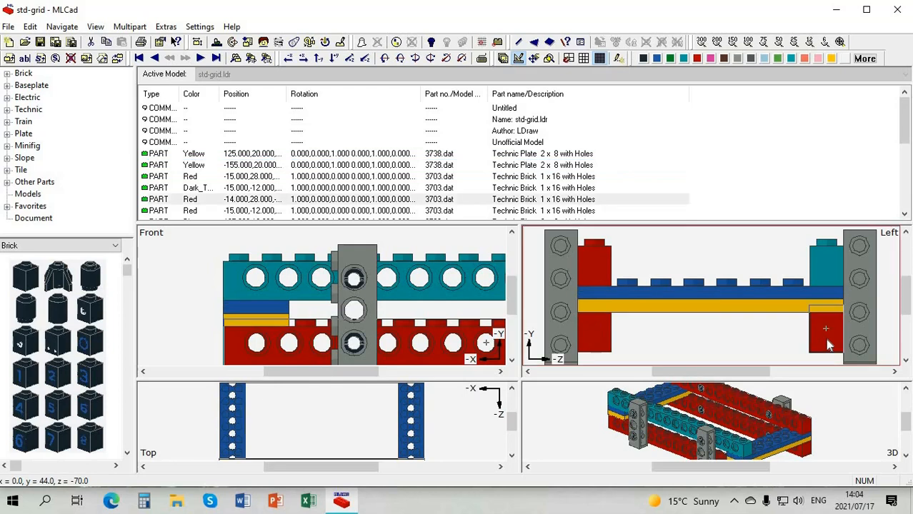
{"action": "left_click", "coordinate": [407, 199]}
{"action": "left_click_drag", "start_coordinate": [405, 184], "coordinate": [405, 185]}
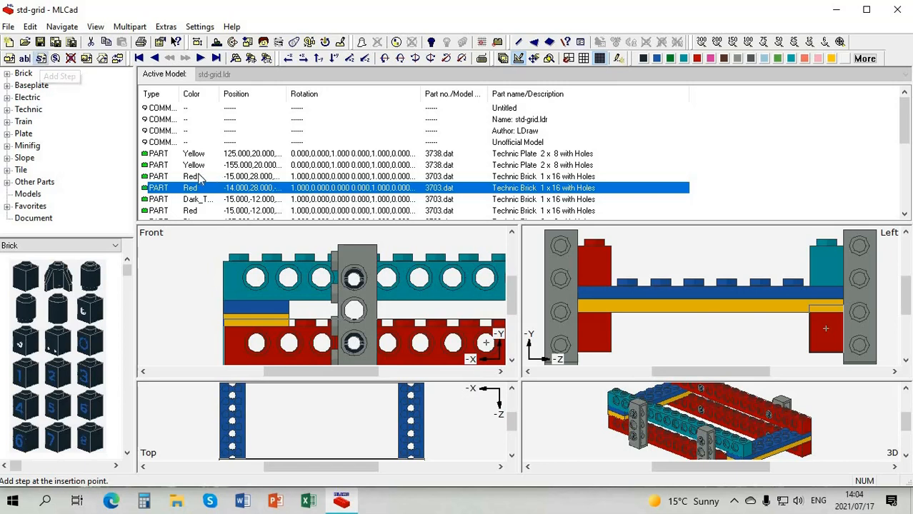
{"action": "left_click", "coordinate": [41, 58]}
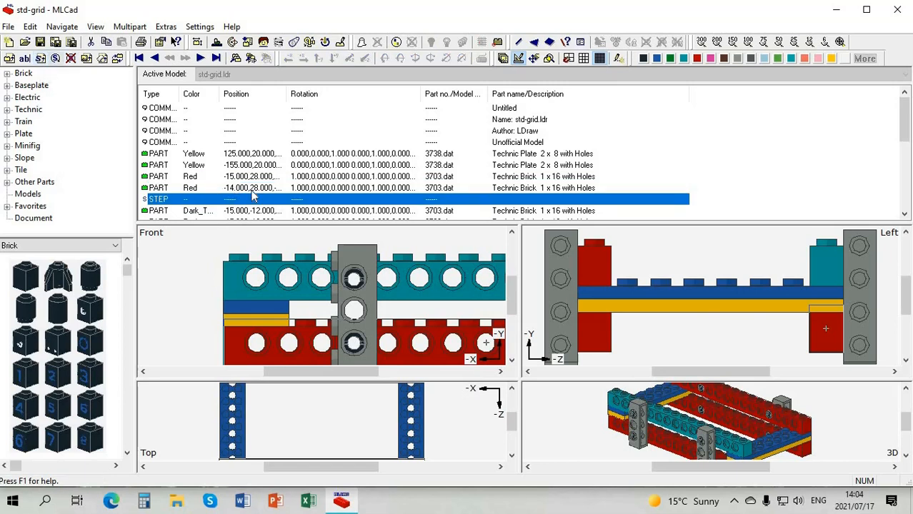
- Check the first building step against the following one in view mode, and return to edit mode
{"action": "left_click", "coordinate": [505, 60]}
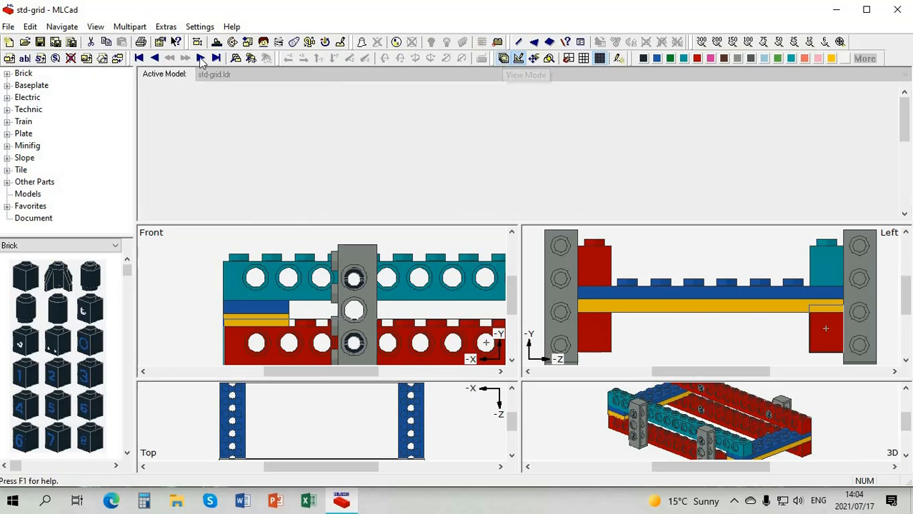
{"action": "left_click", "coordinate": [201, 60]}
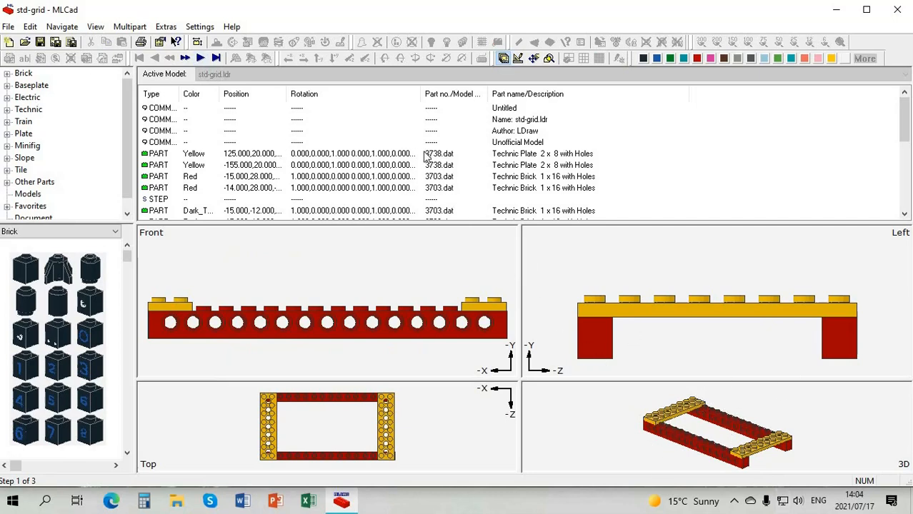
{"action": "left_click", "coordinate": [201, 60]}
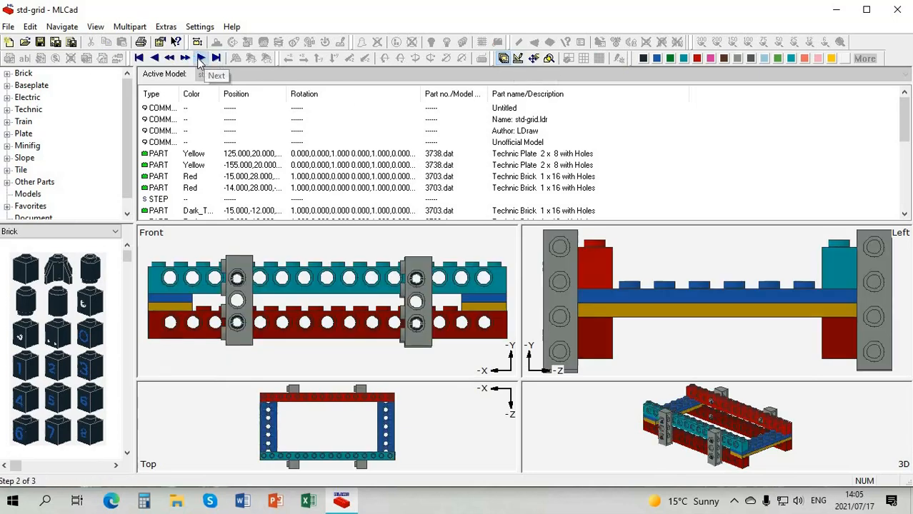
{"action": "left_click", "coordinate": [155, 59]}
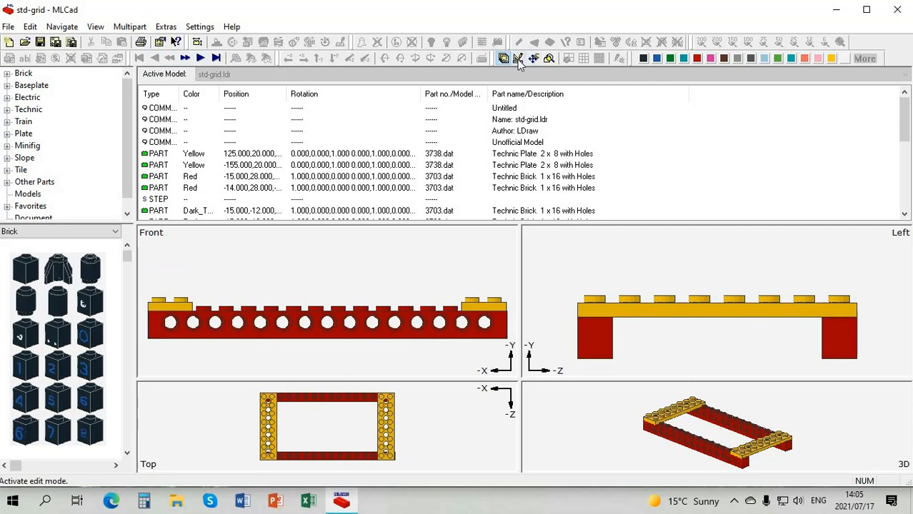
{"action": "left_click", "coordinate": [518, 59]}
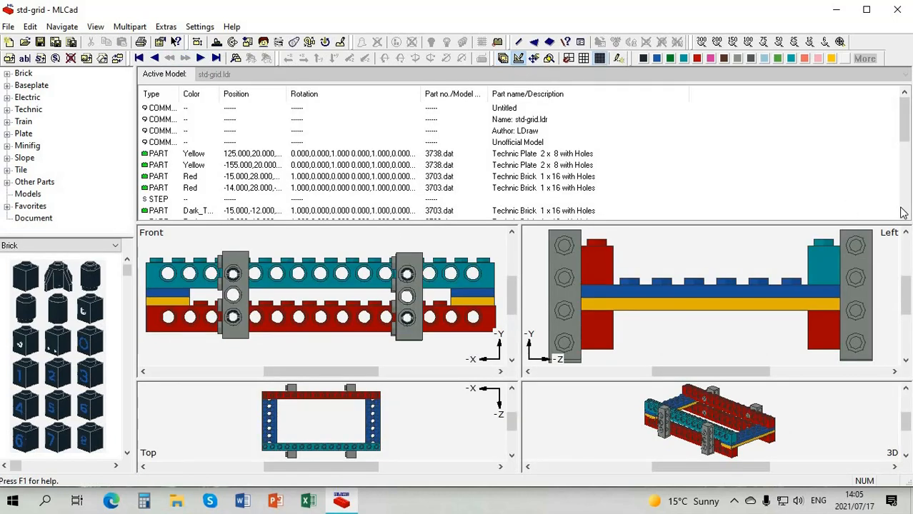
- Recolor the upper front dark turquoise Technic Brick 1 x 16 to red
{"action": "scroll", "coordinate": [905, 215], "scroll_direction": "down", "scroll_amount": 2}
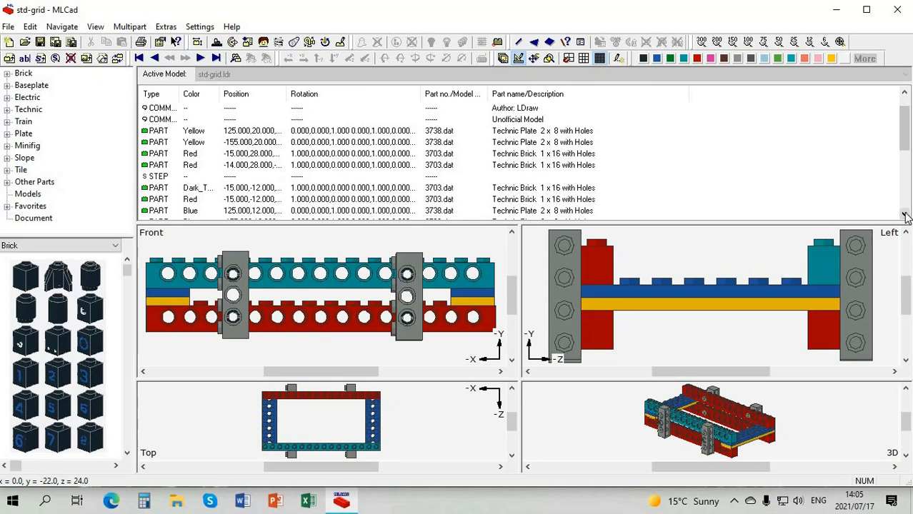
{"action": "scroll", "coordinate": [539, 149], "scroll_direction": "down", "scroll_amount": 1}
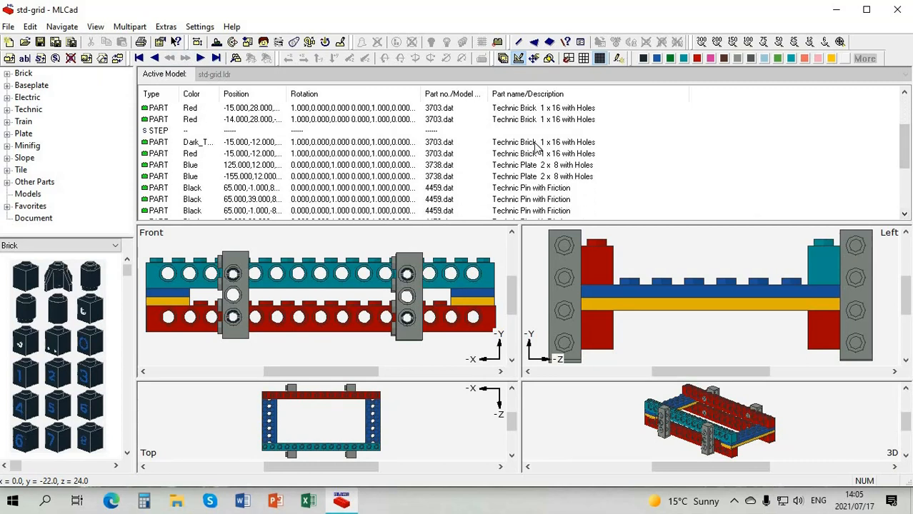
{"action": "left_click", "coordinate": [532, 153]}
{"action": "left_click", "coordinate": [526, 165]}
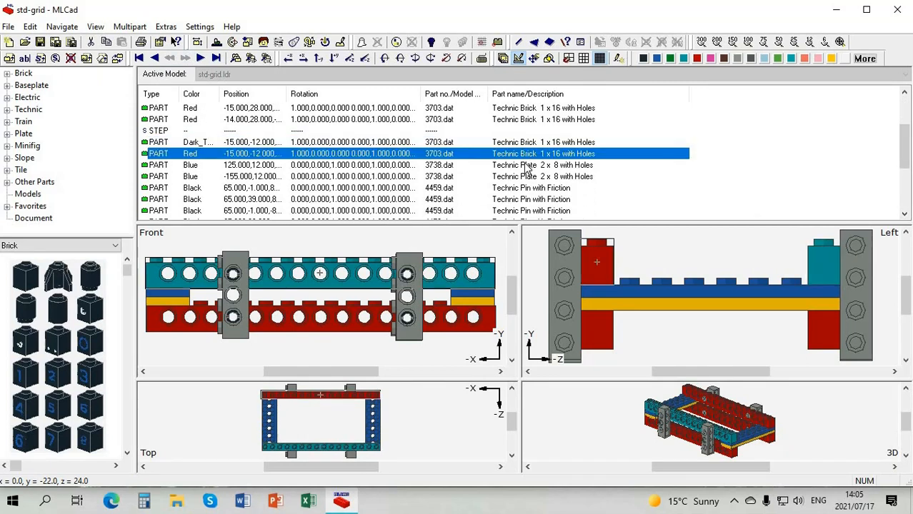
{"action": "left_click", "coordinate": [531, 177]}
{"action": "left_click", "coordinate": [824, 258]}
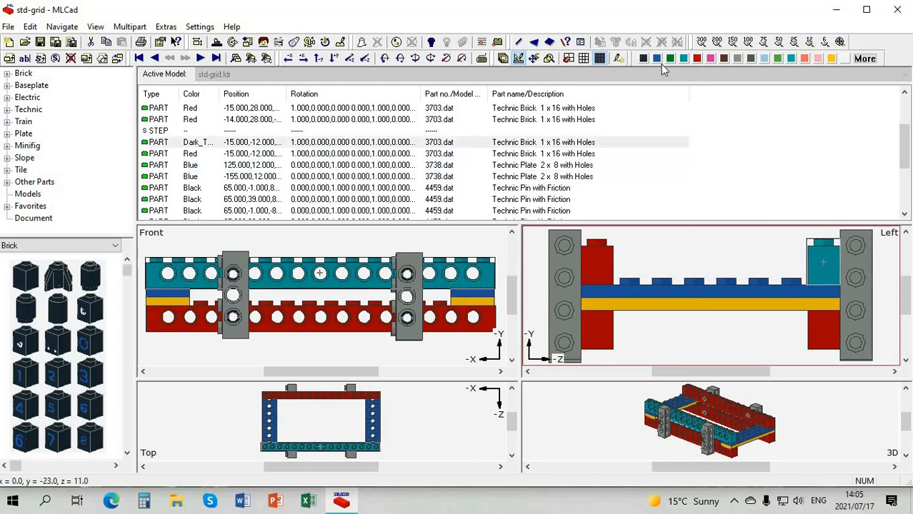
{"action": "left_click", "coordinate": [697, 59]}
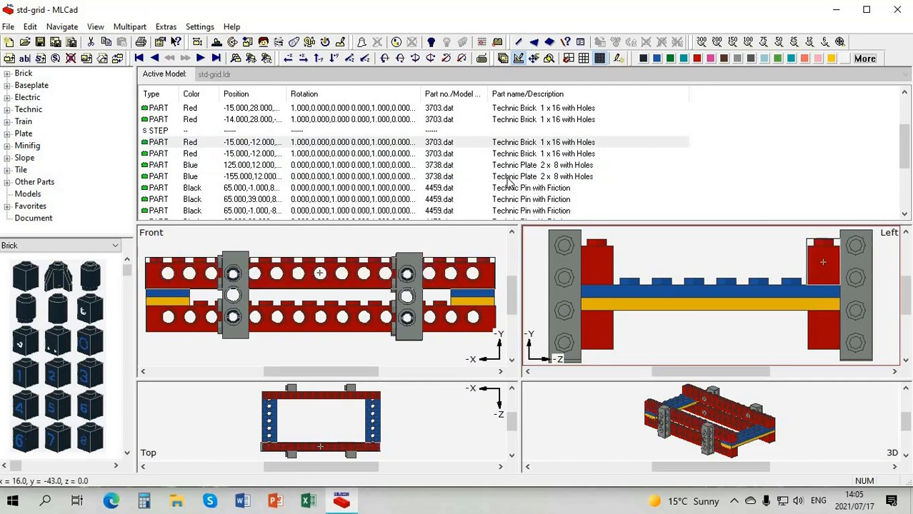
- Add a step after the last blue Technic Plate 2 x 8 and another after the last black Technic Pin with Friction
{"action": "left_click", "coordinate": [554, 178]}
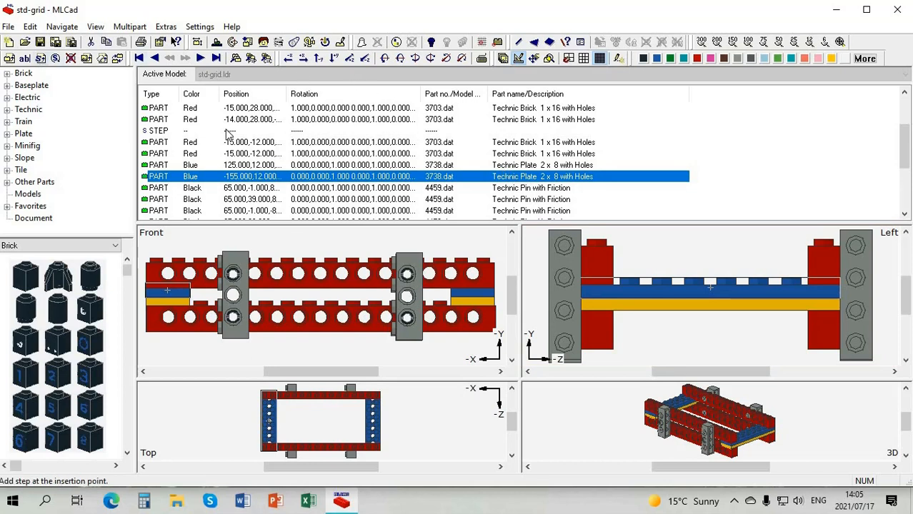
{"action": "left_click", "coordinate": [41, 57]}
{"action": "scroll", "coordinate": [341, 156], "scroll_direction": "down", "scroll_amount": 2}
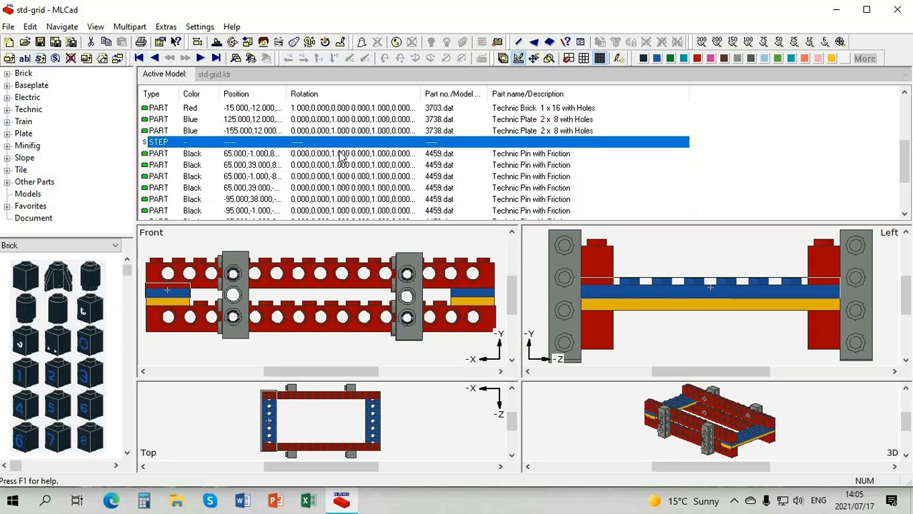
{"action": "scroll", "coordinate": [528, 132], "scroll_direction": "down", "scroll_amount": 1}
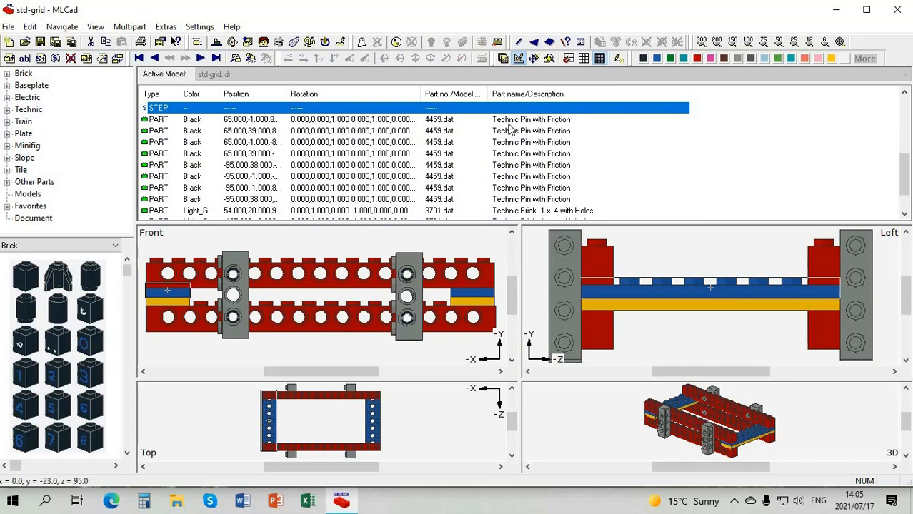
{"action": "left_click", "coordinate": [517, 201]}
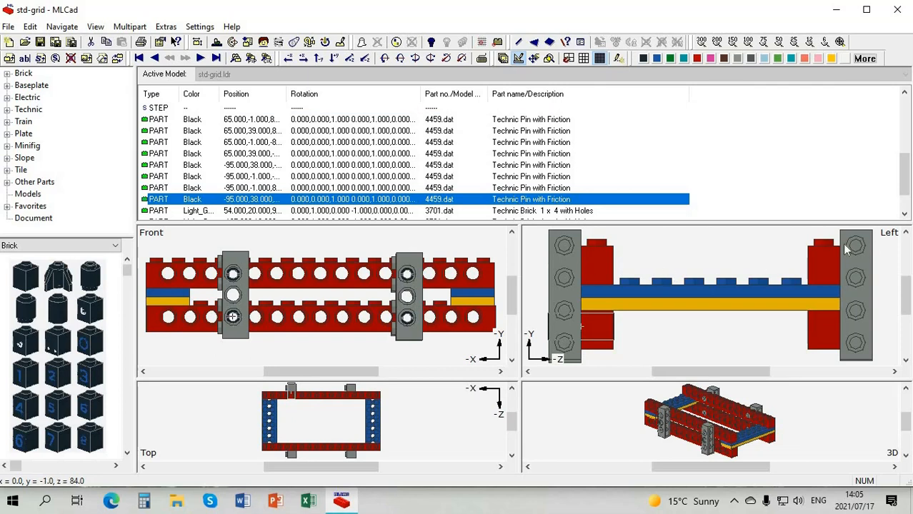
{"action": "left_click", "coordinate": [41, 58]}
{"action": "scroll", "coordinate": [428, 128], "scroll_direction": "down", "scroll_amount": 1}
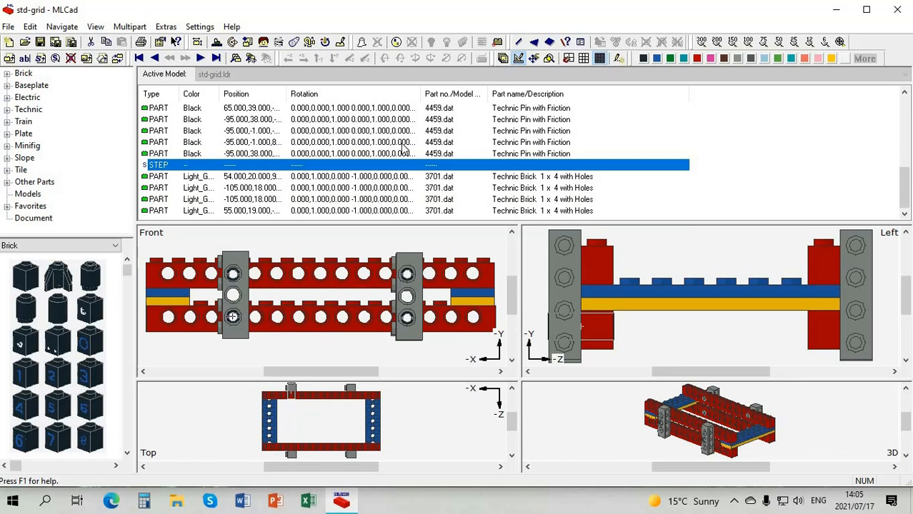
- Go through the model's building steps forward and back in view mode, and return to edit mode
{"action": "left_click", "coordinate": [503, 59]}
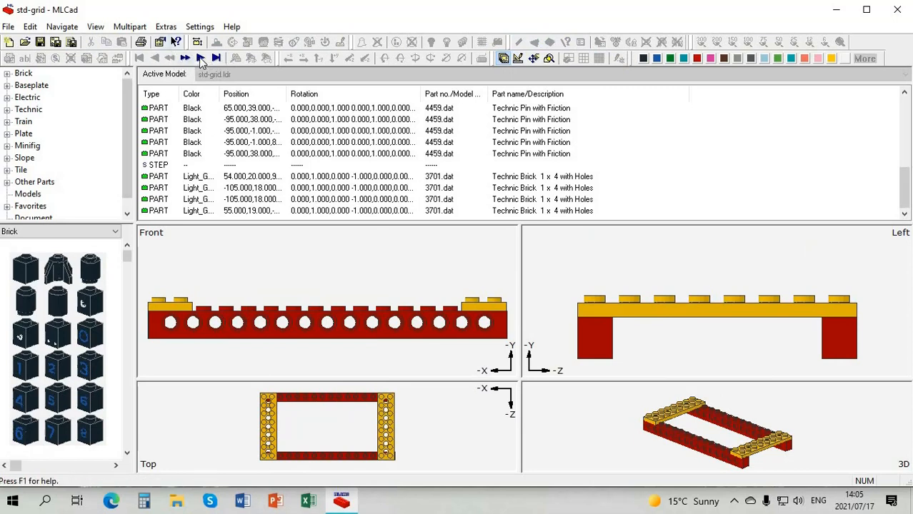
{"action": "left_click", "coordinate": [202, 61]}
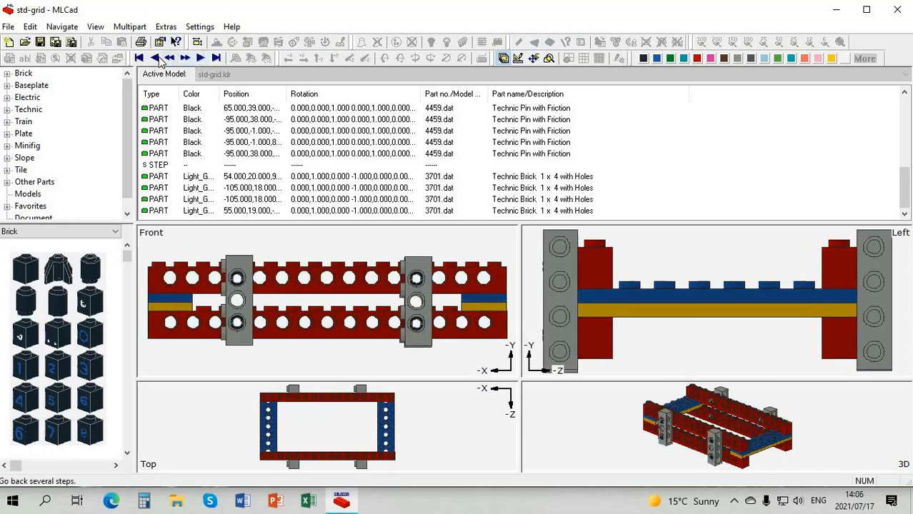
{"action": "left_click", "coordinate": [155, 59]}
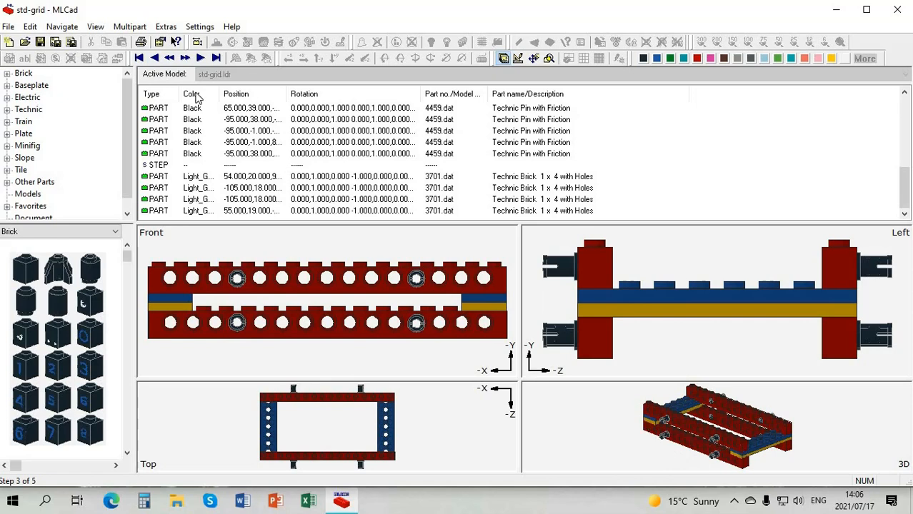
{"action": "left_click", "coordinate": [200, 59]}
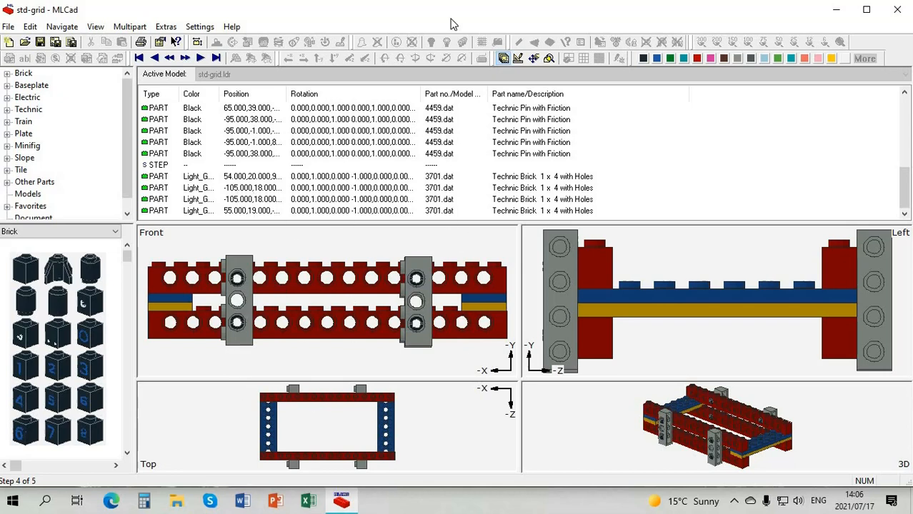
{"action": "left_click", "coordinate": [517, 58]}
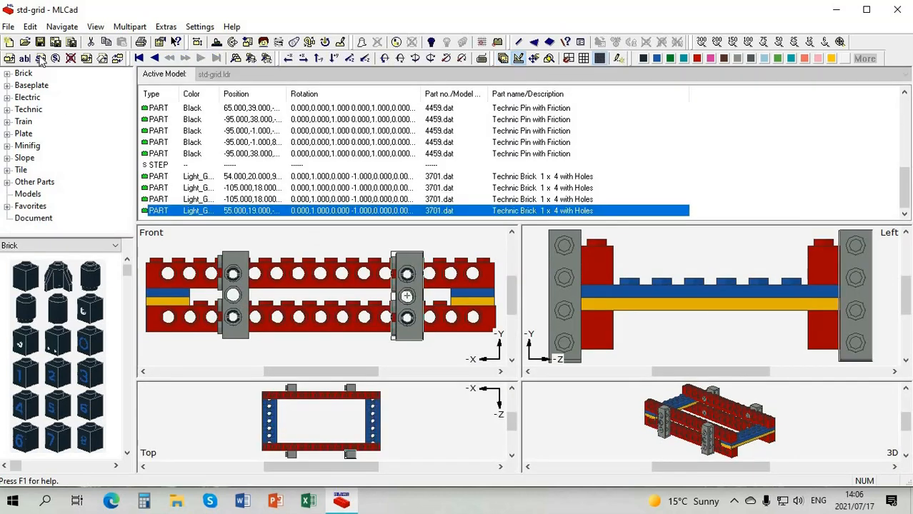
- Add a closing step after the last light gray Technic Brick 1 x 4 in the model's list
{"action": "double_click", "coordinate": [240, 212]}
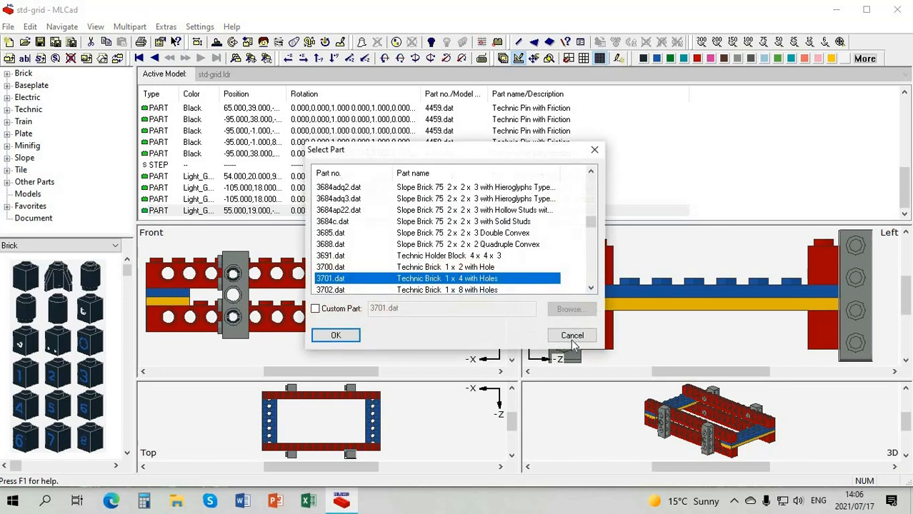
{"action": "key", "text": "Return"}
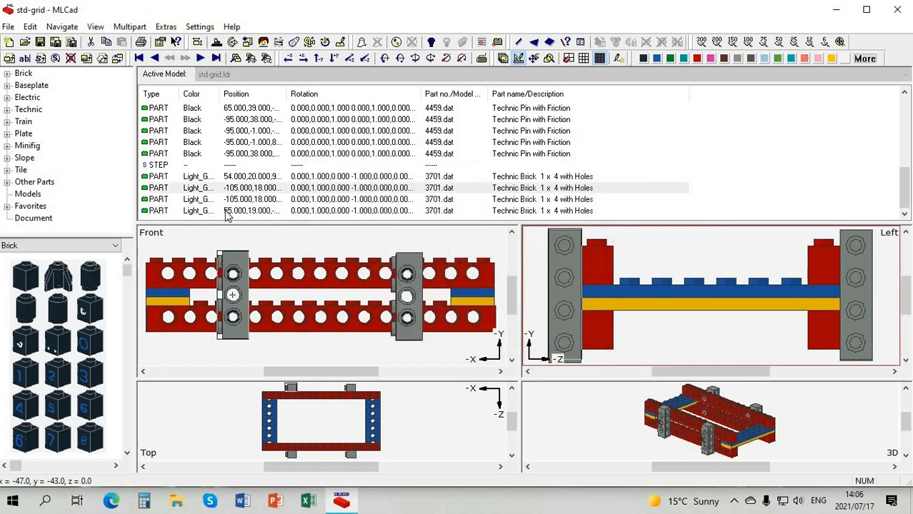
{"action": "left_click", "coordinate": [227, 214]}
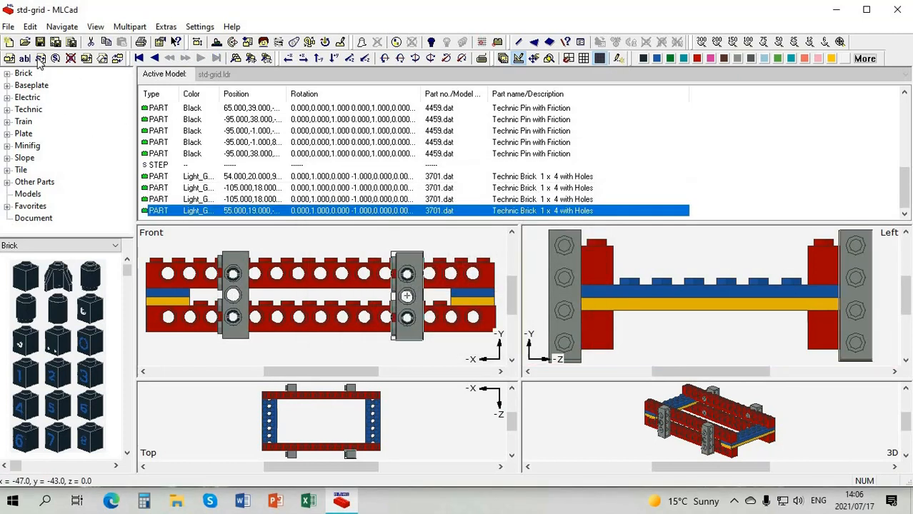
{"action": "left_click", "coordinate": [41, 58]}
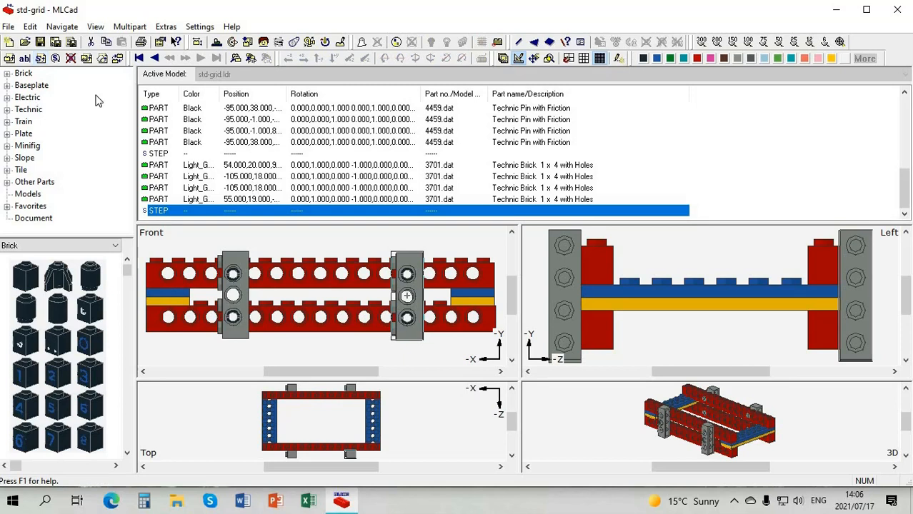
- Add a light gray Plate 6 x 8 from Favorites beside the frame, following the last step in the model's list
{"action": "left_click", "coordinate": [20, 206]}
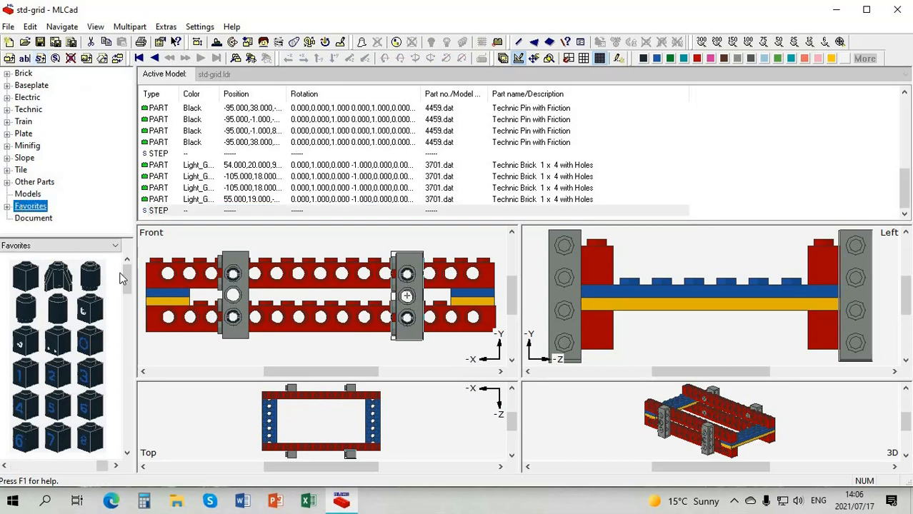
{"action": "scroll", "coordinate": [20, 406], "scroll_direction": "down", "scroll_amount": 3}
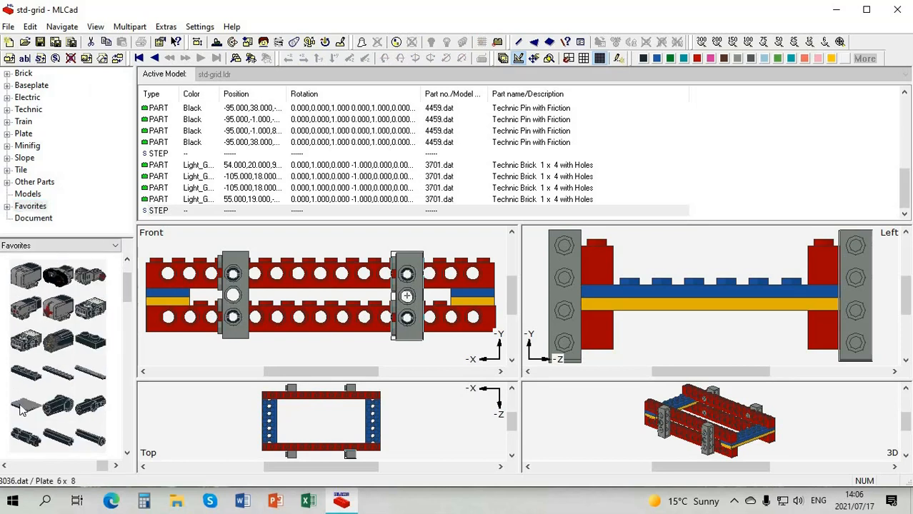
{"action": "left_click_drag", "start_coordinate": [22, 407], "coordinate": [333, 413]}
{"action": "left_click_drag", "start_coordinate": [392, 412], "coordinate": [398, 418]}
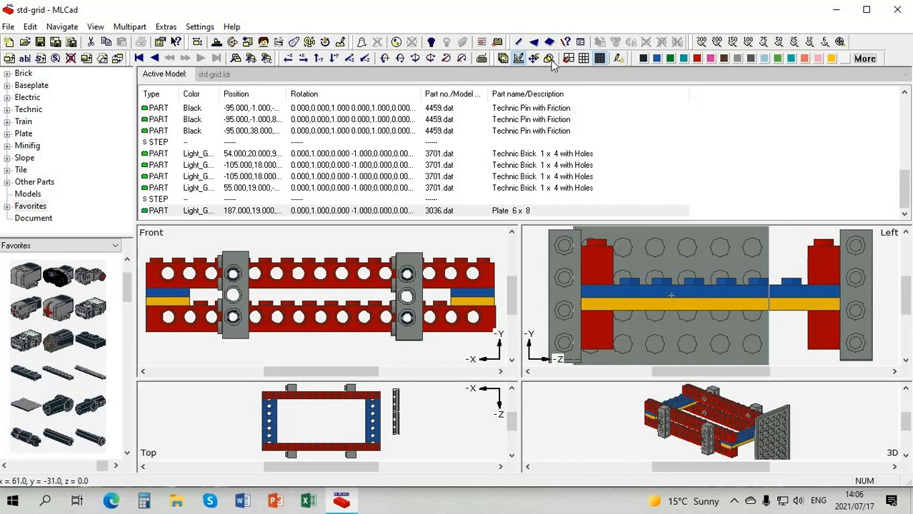
- Rotate the Plate 6 x 8 by 90 degrees to lie flat, and by another 90 degrees about its vertical axis
{"action": "left_click", "coordinate": [462, 58]}
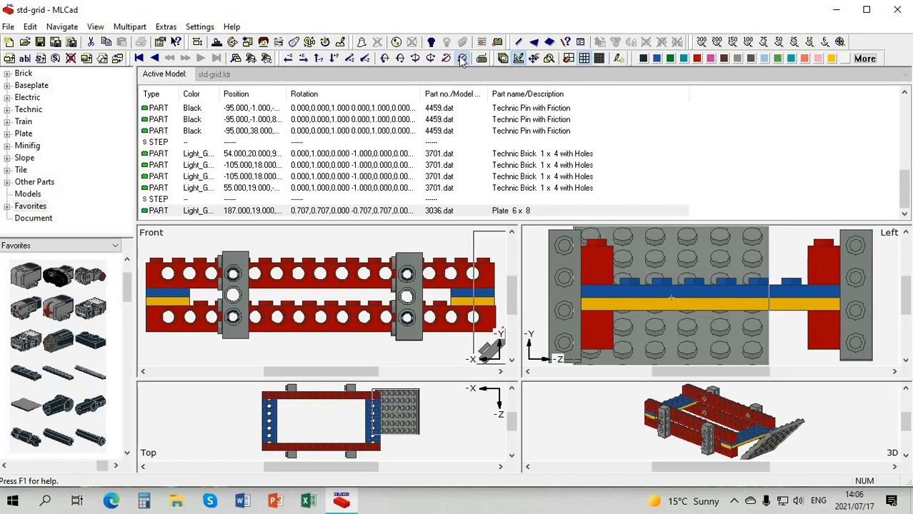
{"action": "left_click", "coordinate": [461, 58]}
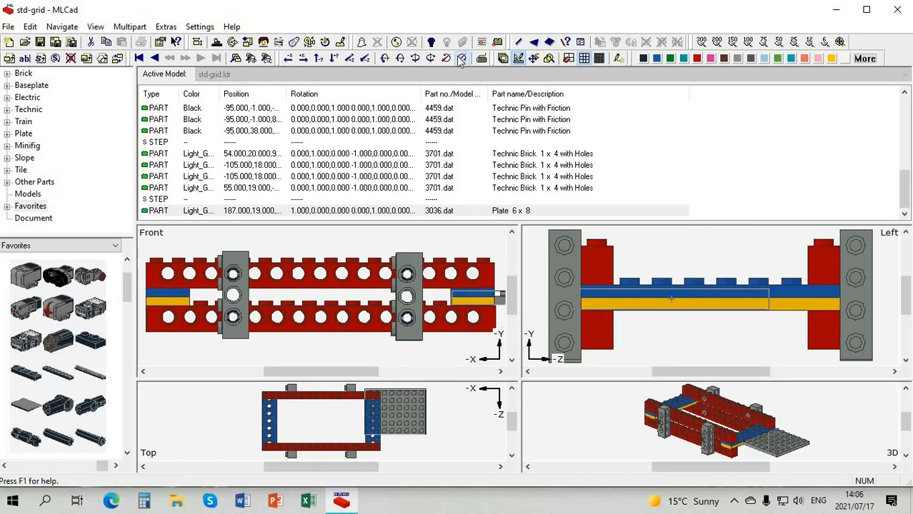
{"action": "left_click", "coordinate": [432, 59]}
{"action": "left_click", "coordinate": [432, 59]}
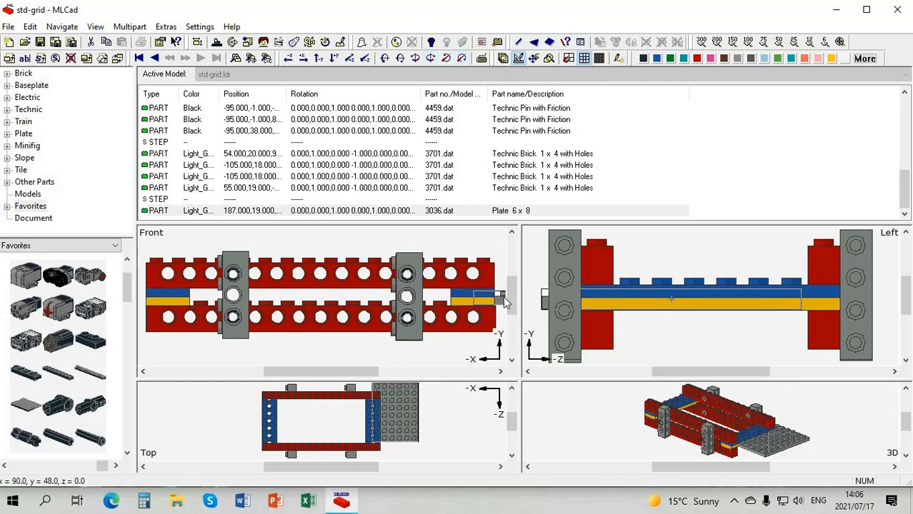
- Move the Plate 6 x 8 onto the top of the frame, centered across its width near the yellow-and-blue end
{"action": "left_click_drag", "start_coordinate": [388, 253], "coordinate": [406, 278]}
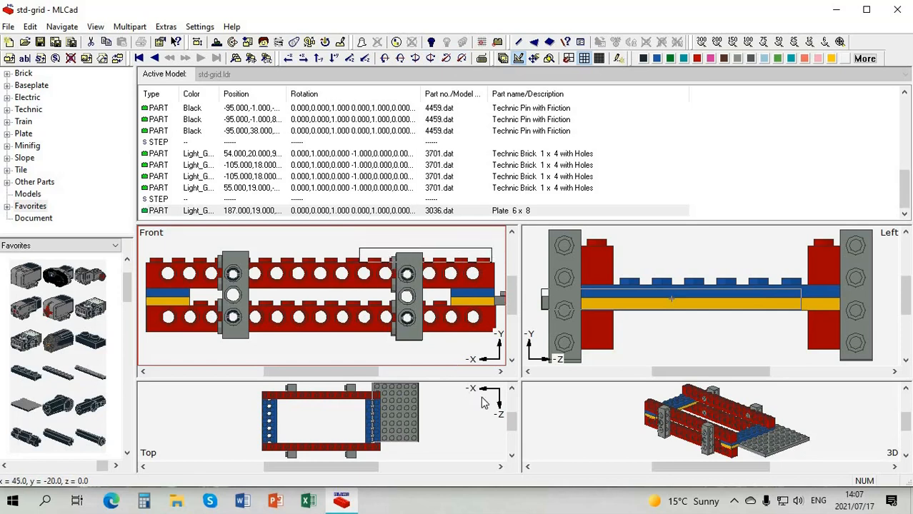
{"action": "left_click", "coordinate": [341, 413]}
{"action": "left_click_drag", "start_coordinate": [331, 402], "coordinate": [327, 402]}
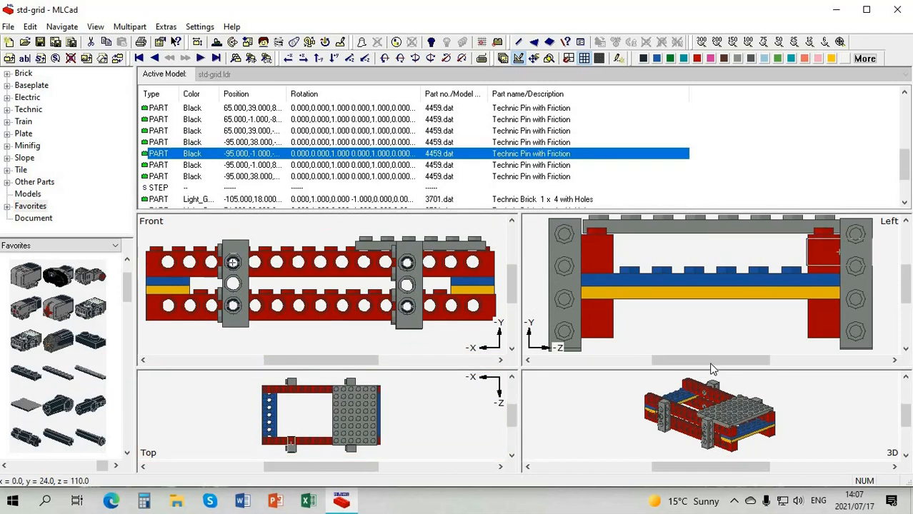
- Recolor the Plate 6 x 8 on top of the frame to blue
{"action": "left_click", "coordinate": [718, 365]}
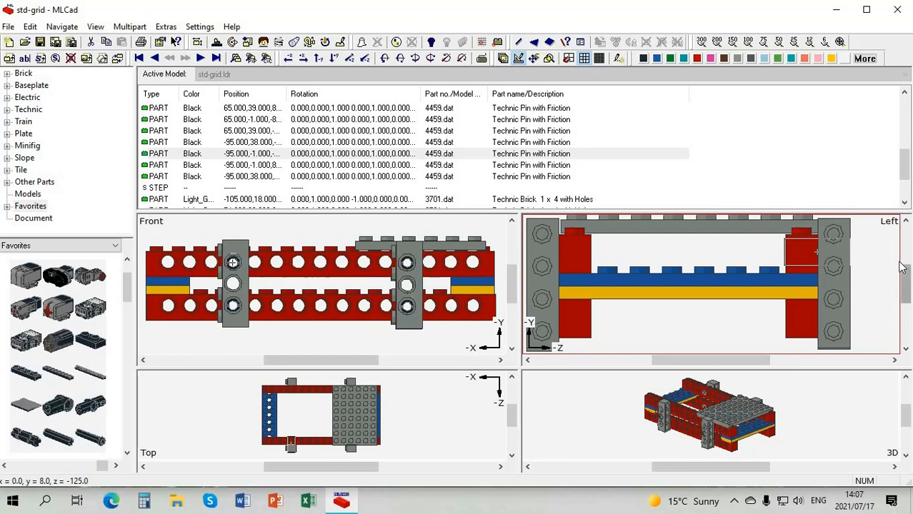
{"action": "scroll", "coordinate": [646, 278], "scroll_direction": "up", "scroll_amount": 2}
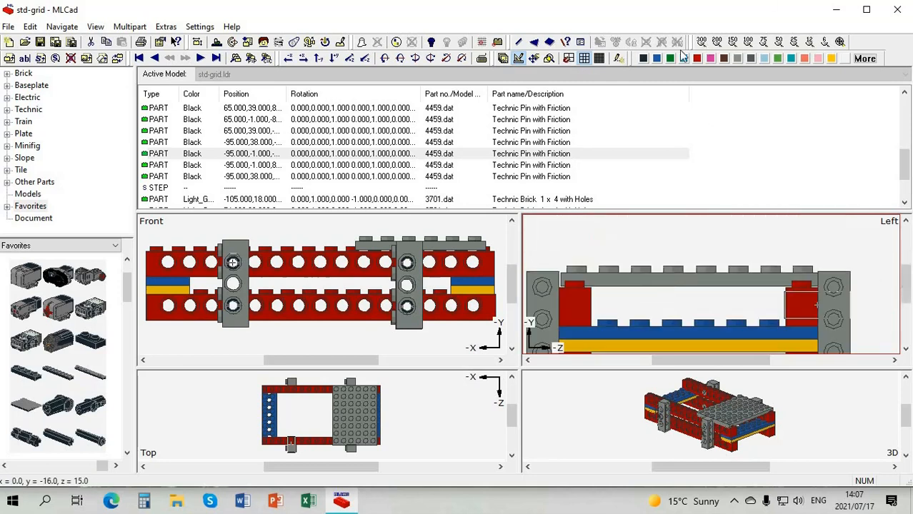
{"action": "left_click", "coordinate": [657, 59]}
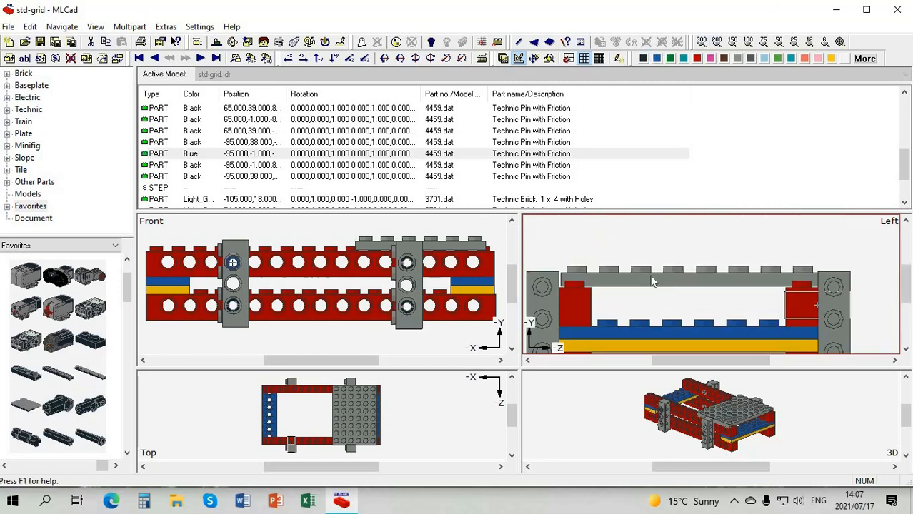
{"action": "left_click", "coordinate": [656, 58]}
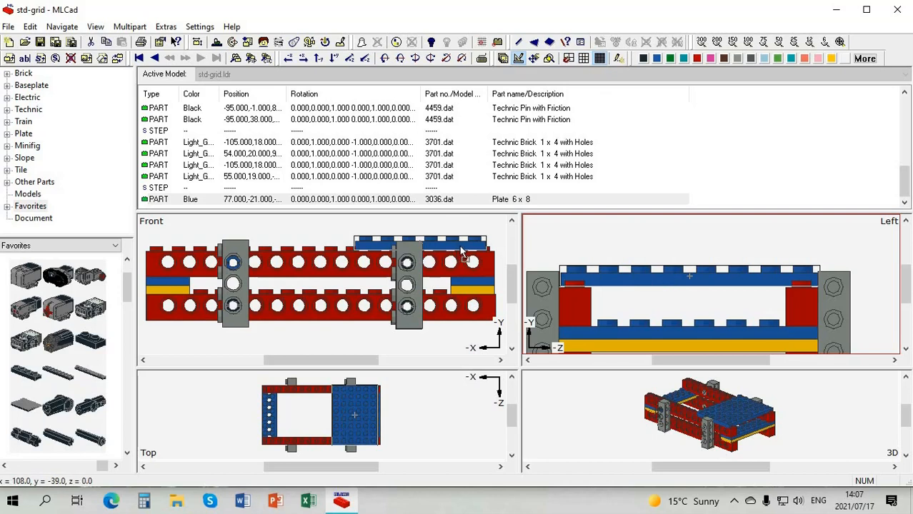
- Position the blue Plate 6 x 8 at x 85, y -20, flush with the frame's end and resting on the upper bricks
{"action": "left_click_drag", "start_coordinate": [462, 250], "coordinate": [468, 250]}
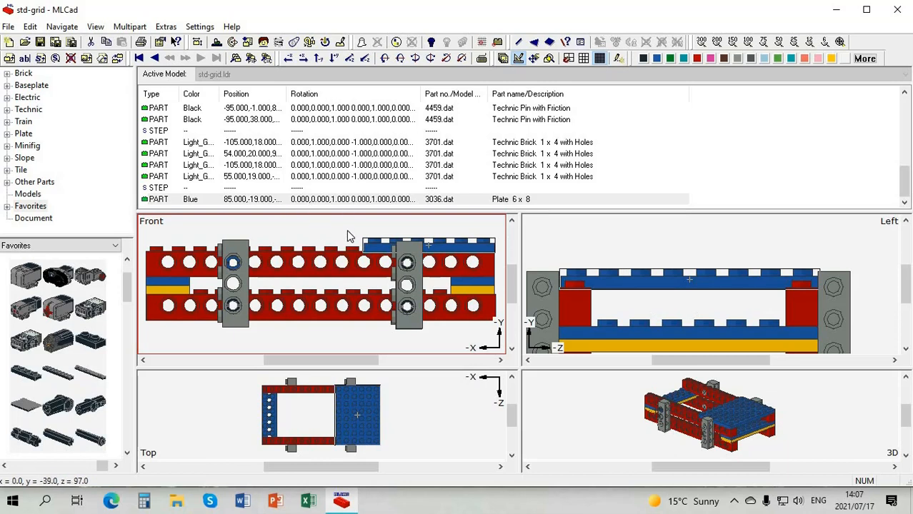
{"action": "scroll", "coordinate": [397, 327], "scroll_direction": "up", "scroll_amount": 2}
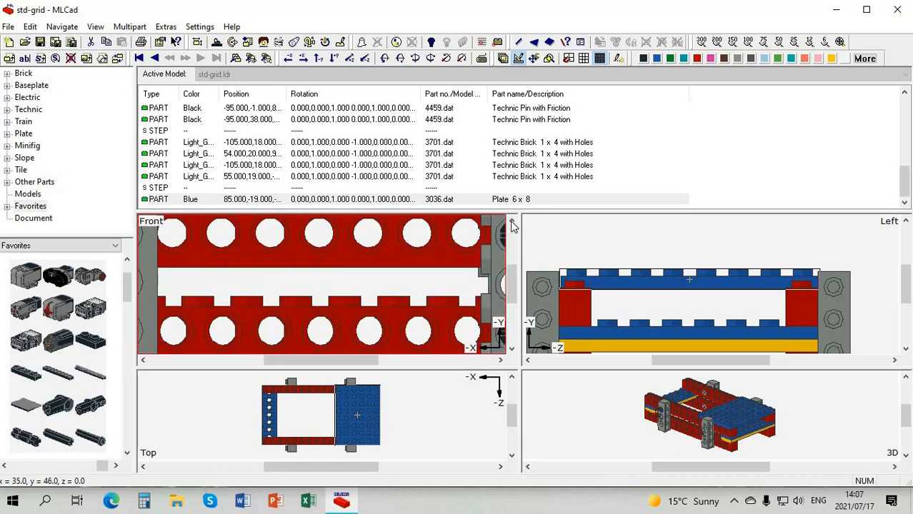
{"action": "left_click", "coordinate": [510, 221]}
{"action": "left_click", "coordinate": [500, 361]}
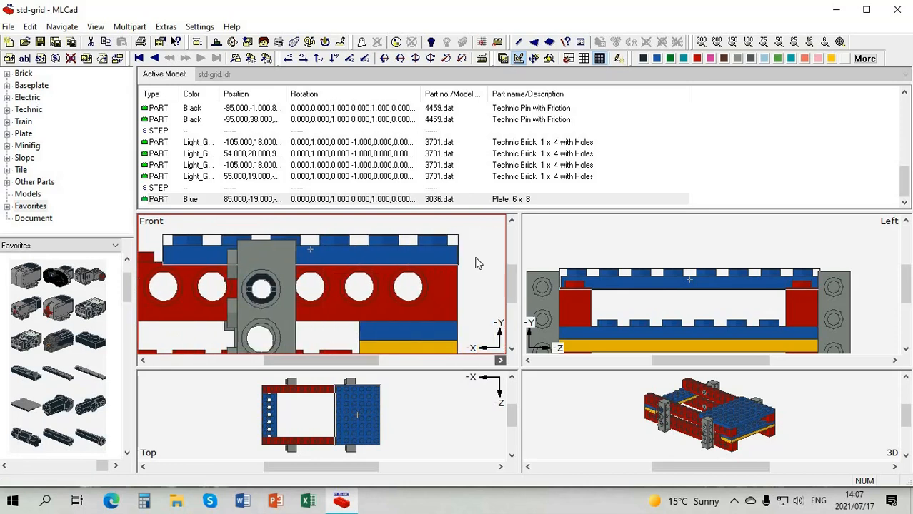
{"action": "left_click", "coordinate": [177, 264]}
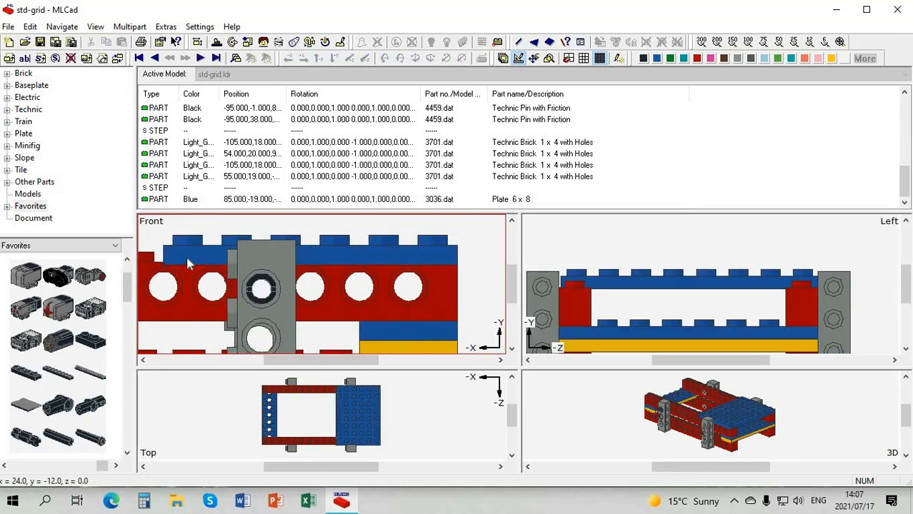
{"action": "left_click", "coordinate": [196, 258]}
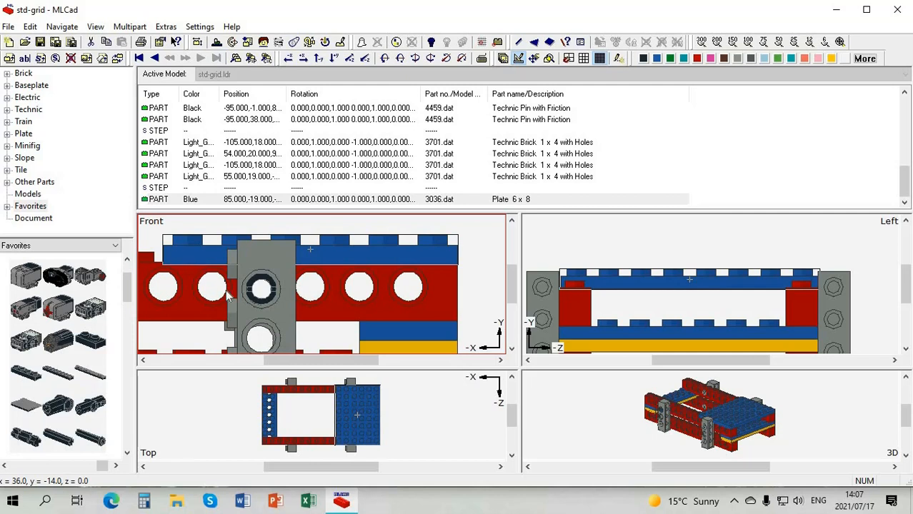
{"action": "left_click", "coordinate": [478, 248]}
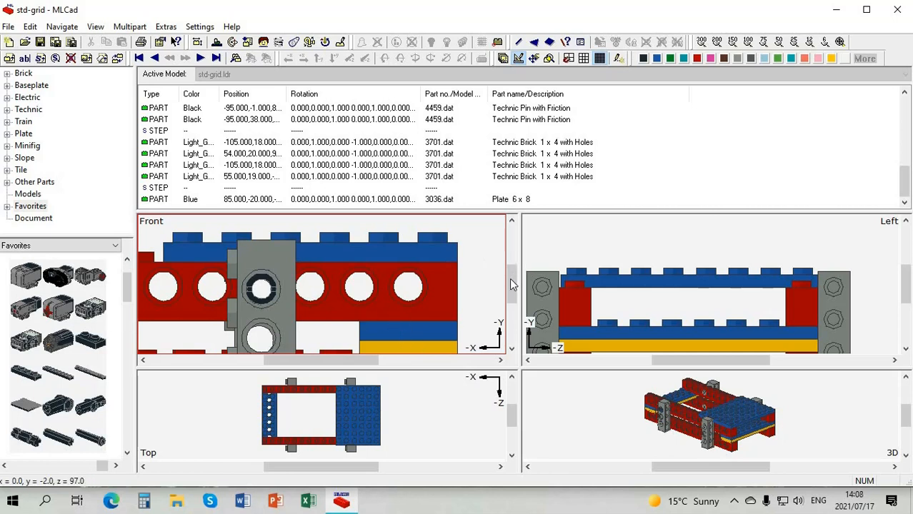
- Duplicate the blue Plate 6 x 8 and place the copy beside the original along the top of the frame
{"action": "left_click_drag", "start_coordinate": [510, 293], "coordinate": [503, 272]}
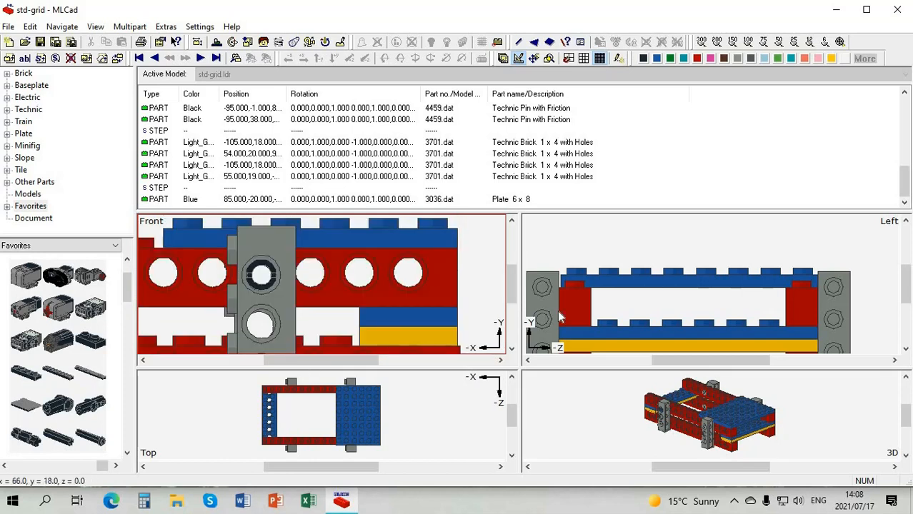
{"action": "scroll", "coordinate": [316, 280], "scroll_direction": "down", "scroll_amount": 2}
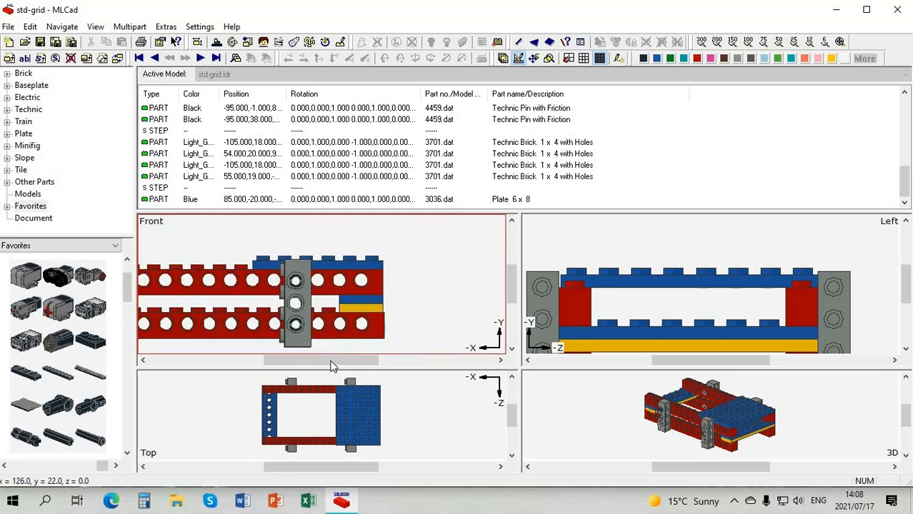
{"action": "left_click_drag", "start_coordinate": [298, 361], "coordinate": [296, 360]}
{"action": "left_click", "coordinate": [365, 325]}
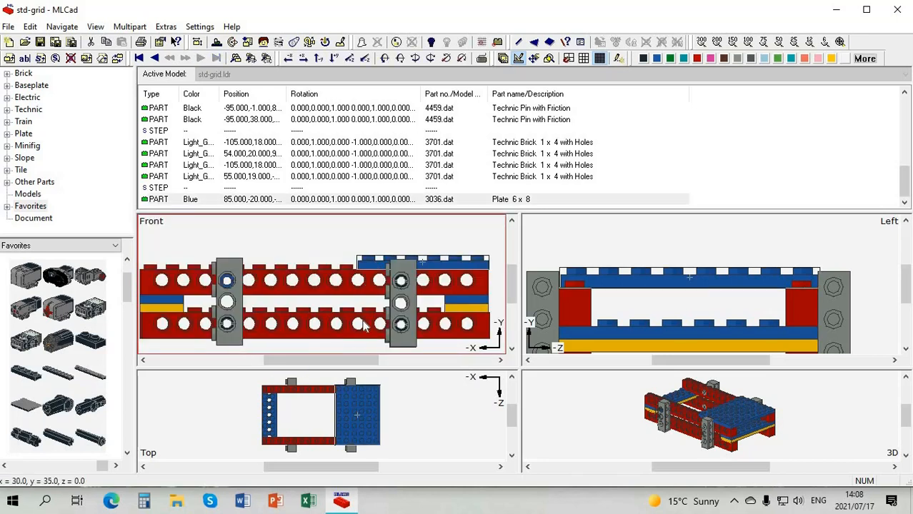
{"action": "key", "text": "ctrl+c"}
{"action": "key", "text": "ctrl+v"}
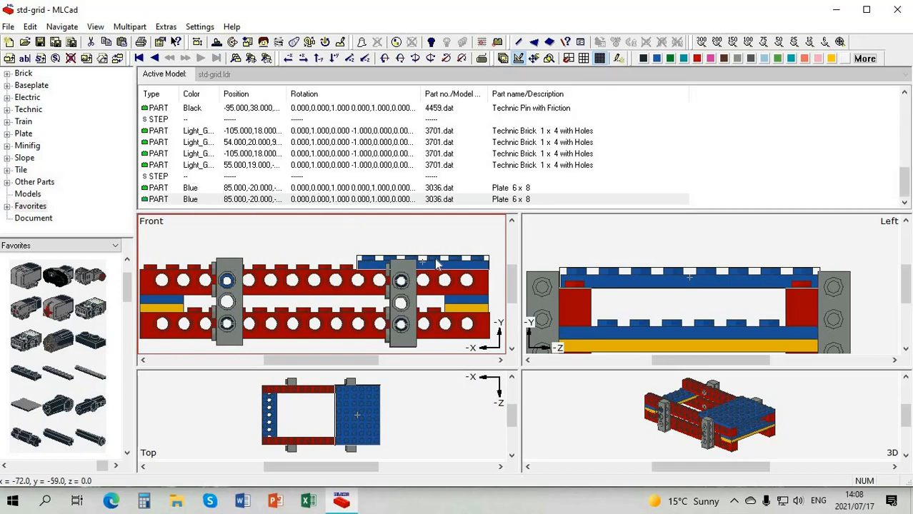
{"action": "left_click_drag", "start_coordinate": [318, 258], "coordinate": [293, 278]}
{"action": "left_click_drag", "start_coordinate": [290, 323], "coordinate": [290, 321]}
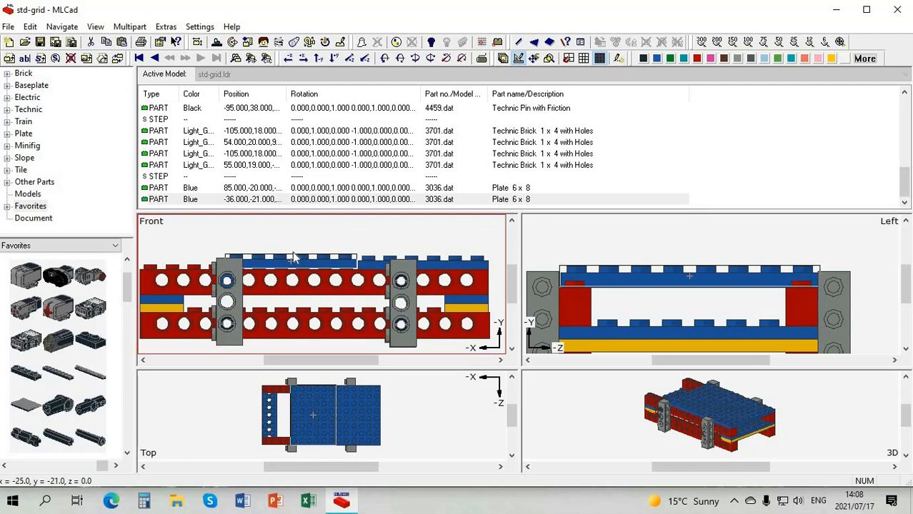
- Nudge the copied Plate 6 x 8 to x -35, y -20, level and edge to edge with the first plate
{"action": "scroll", "coordinate": [295, 258], "scroll_direction": "up", "scroll_amount": 1}
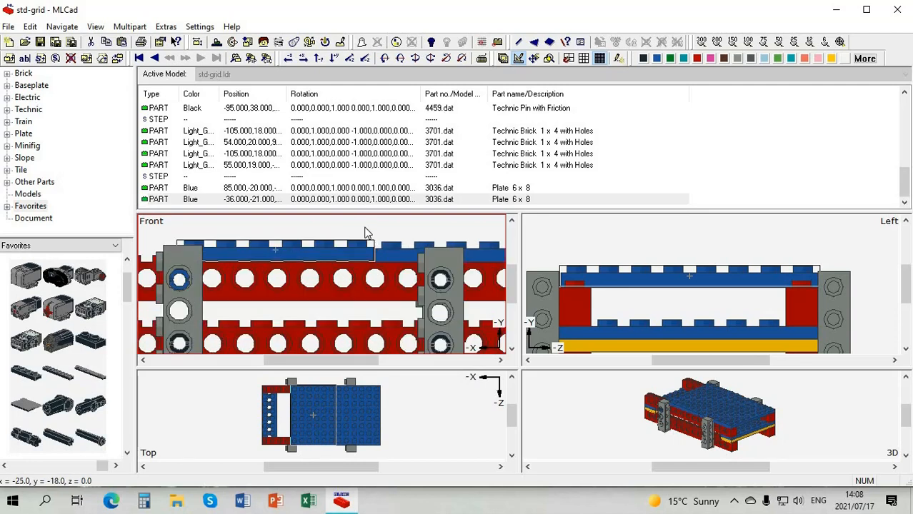
{"action": "left_click", "coordinate": [338, 254]}
{"action": "left_click_drag", "start_coordinate": [318, 256], "coordinate": [316, 238]}
{"action": "left_click", "coordinate": [234, 306]}
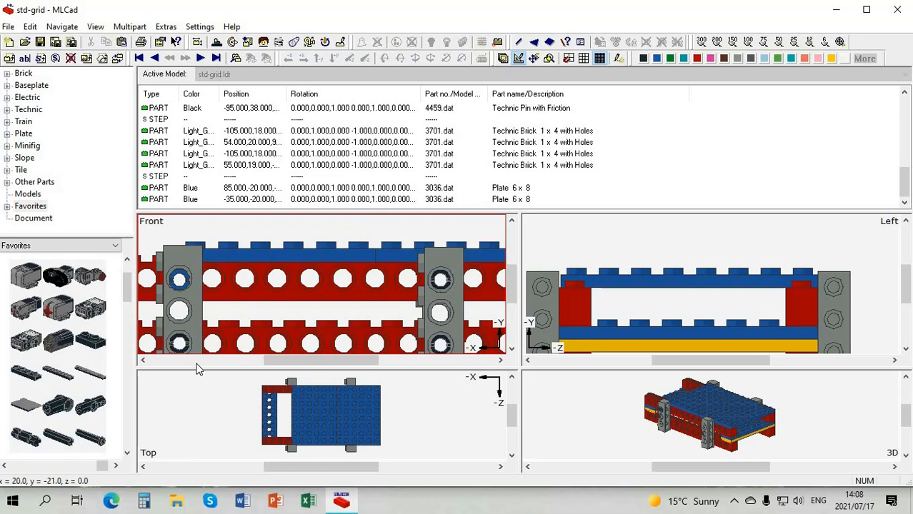
- Align the lower front red Technic Brick 1 x 16 at x -15, y 28, flush with the ends of the plates above
{"action": "left_click", "coordinate": [143, 361]}
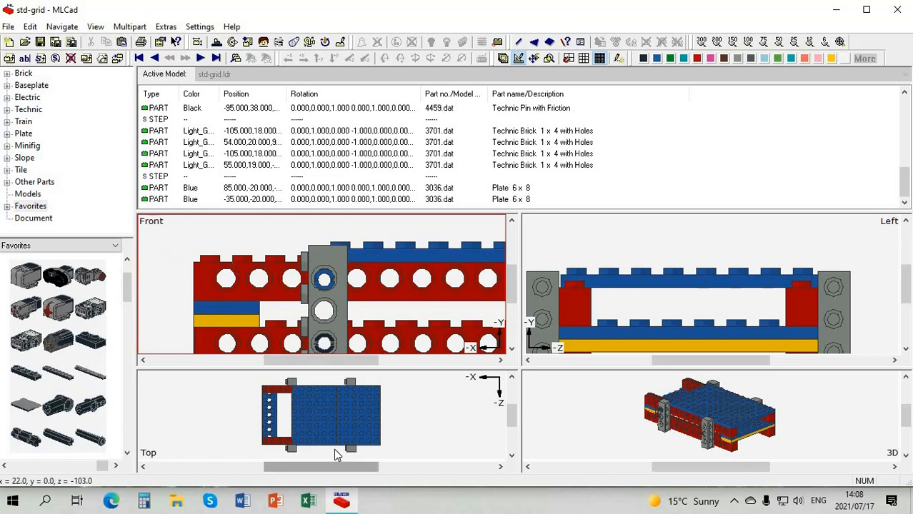
{"action": "scroll", "coordinate": [334, 449], "scroll_direction": "up", "scroll_amount": 3}
{"action": "scroll", "coordinate": [334, 449], "scroll_direction": "down", "scroll_amount": 1}
{"action": "scroll", "coordinate": [333, 439], "scroll_direction": "down", "scroll_amount": 2}
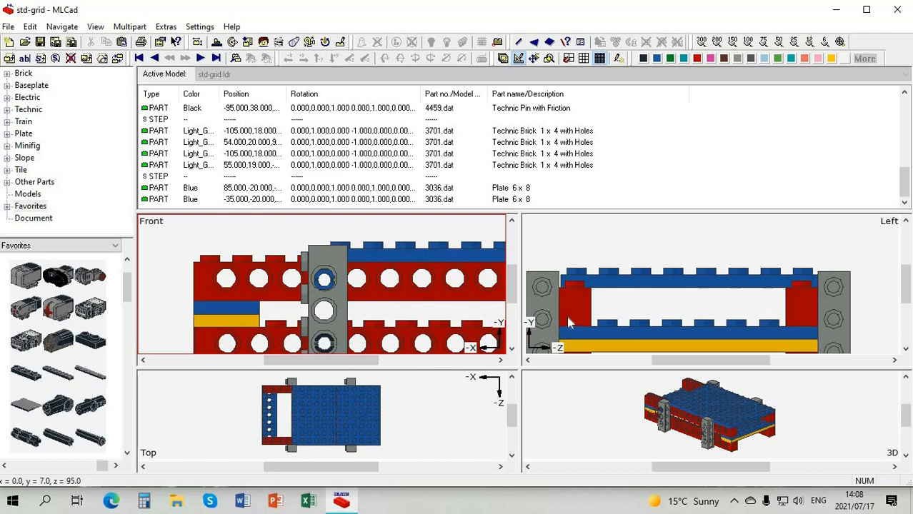
{"action": "scroll", "coordinate": [157, 311], "scroll_direction": "down", "scroll_amount": 3}
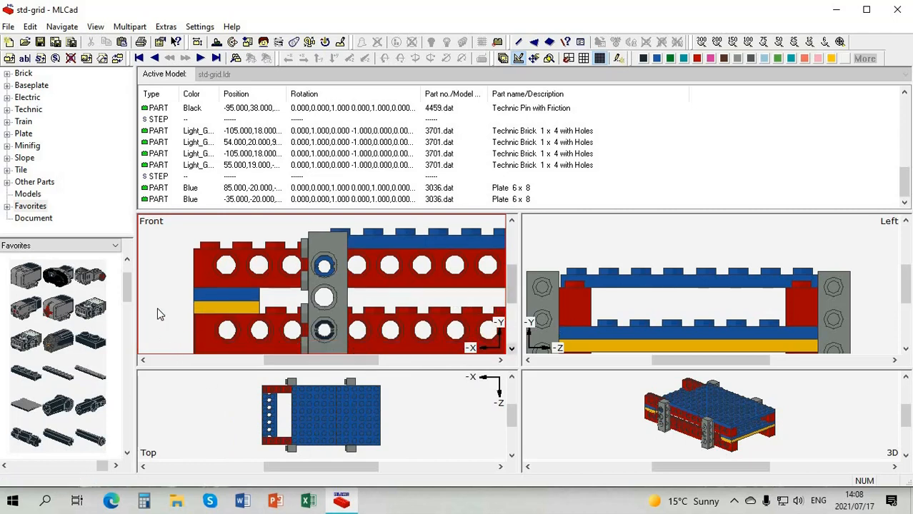
{"action": "scroll", "coordinate": [287, 364], "scroll_direction": "up", "scroll_amount": 1}
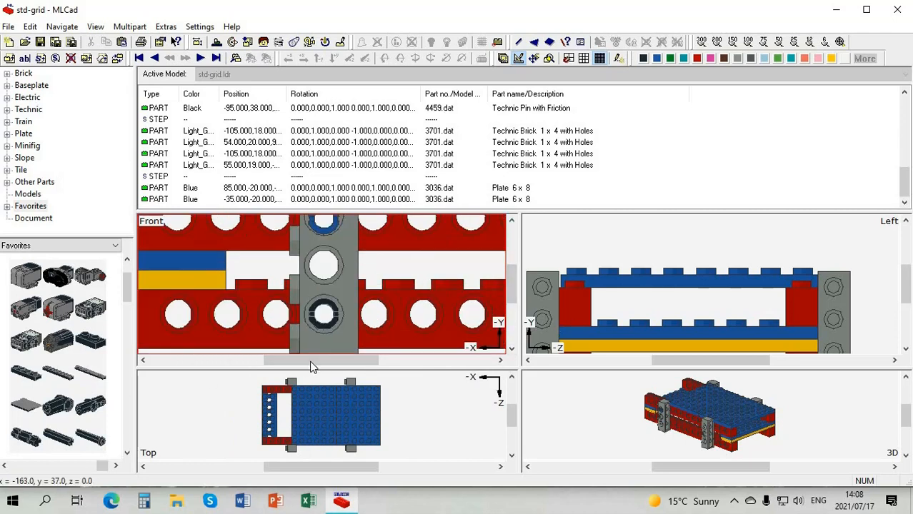
{"action": "left_click_drag", "start_coordinate": [280, 362], "coordinate": [247, 321]}
{"action": "left_click", "coordinate": [253, 321]}
{"action": "left_click", "coordinate": [190, 325]}
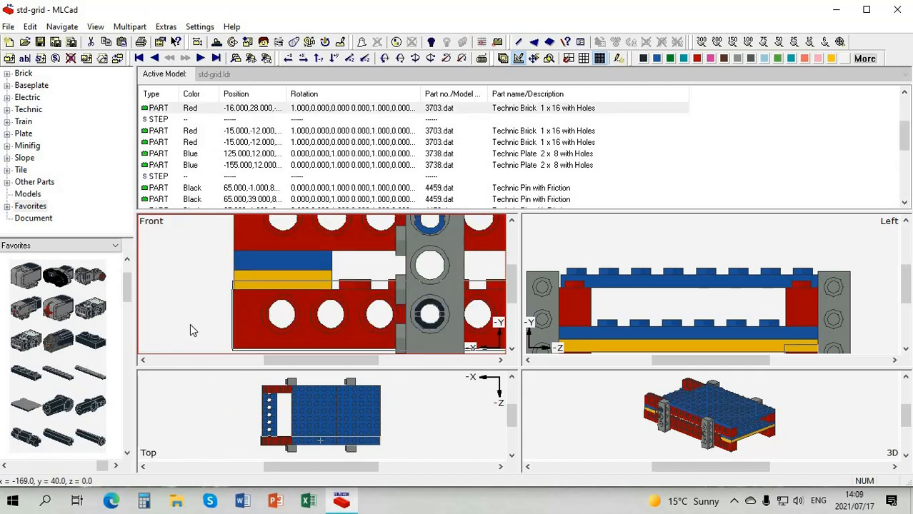
{"action": "left_click", "coordinate": [248, 327]}
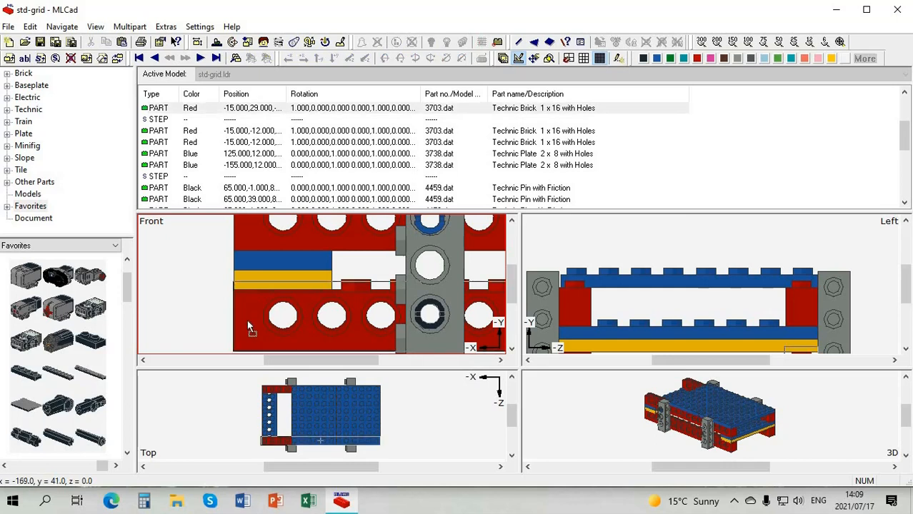
{"action": "left_click", "coordinate": [201, 316]}
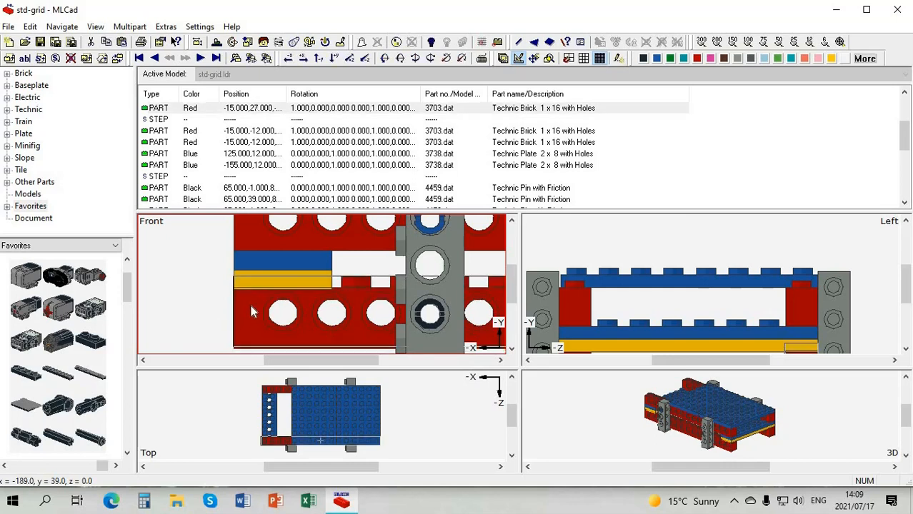
{"action": "left_click", "coordinate": [248, 302]}
{"action": "key", "text": "Down"}
{"action": "left_click", "coordinate": [207, 311]}
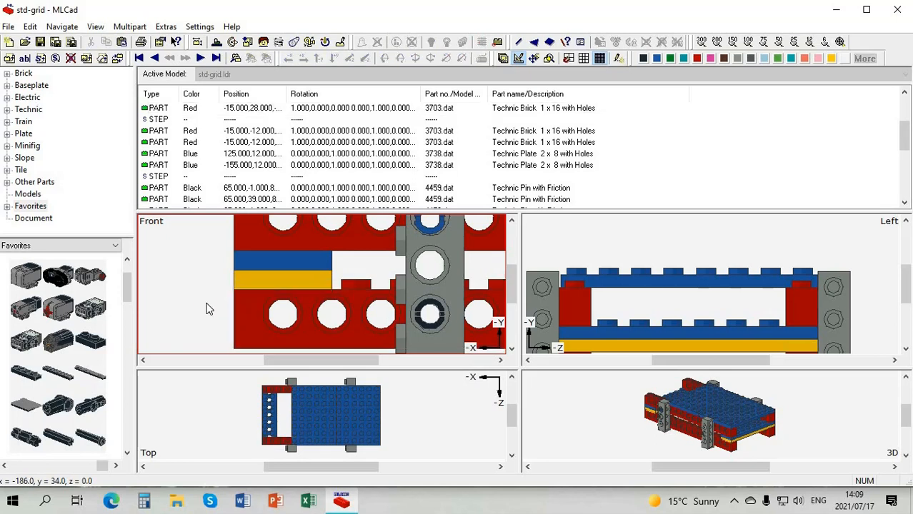
- Add a blue Technic Plate 2 x 8 with Holes from Favorites at x -155, y -20, on the open end of the frame's top
{"action": "scroll", "coordinate": [201, 298], "scroll_direction": "down", "scroll_amount": 2}
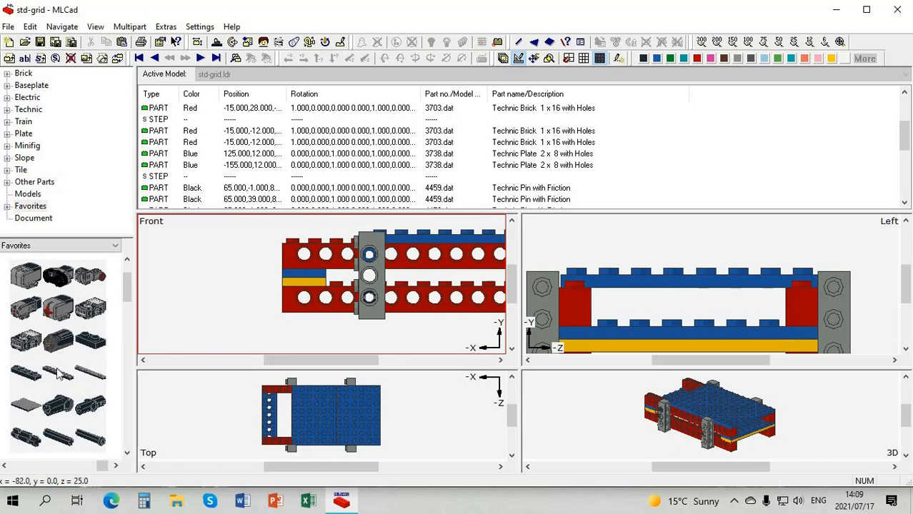
{"action": "left_click", "coordinate": [126, 454]}
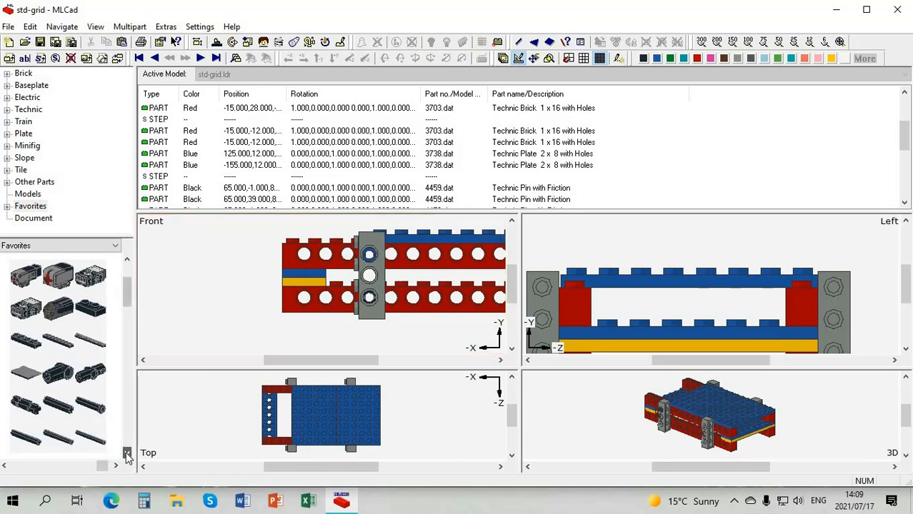
{"action": "left_click", "coordinate": [127, 454]}
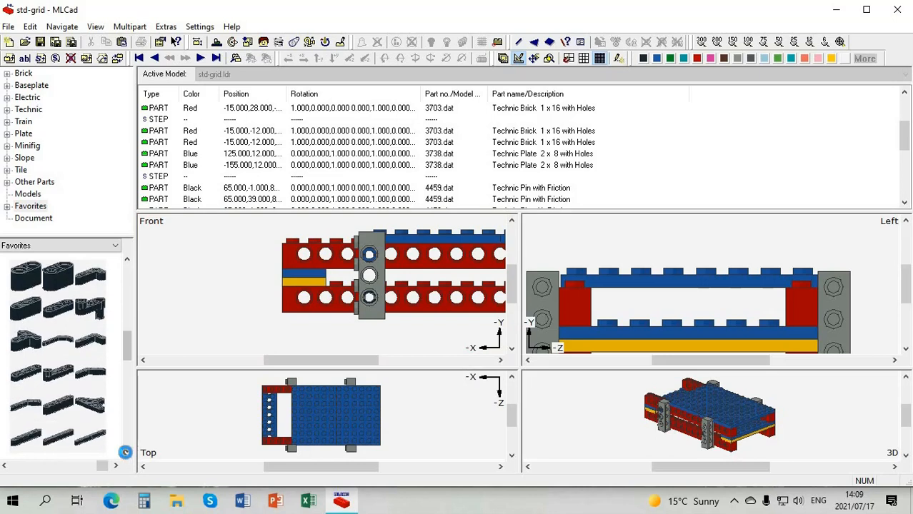
{"action": "left_click", "coordinate": [127, 454]}
{"action": "left_click", "coordinate": [127, 454]}
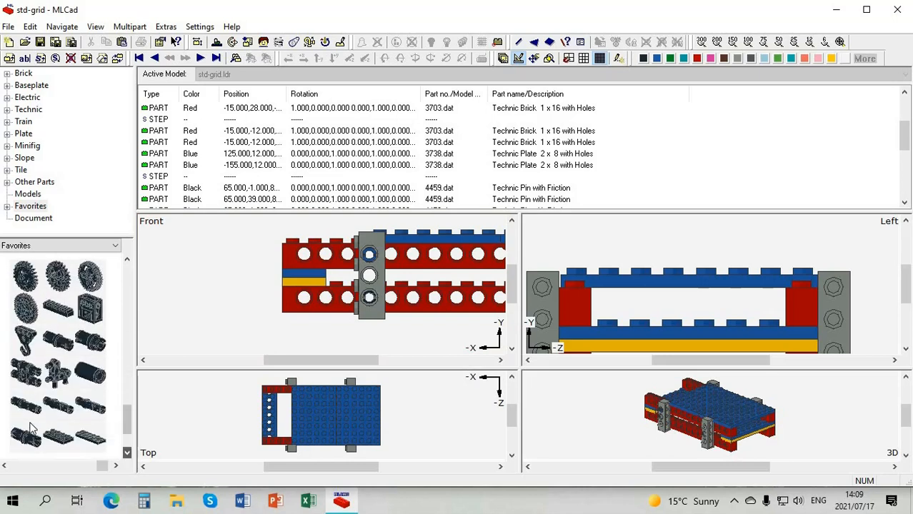
{"action": "left_click_drag", "start_coordinate": [54, 437], "coordinate": [306, 241]}
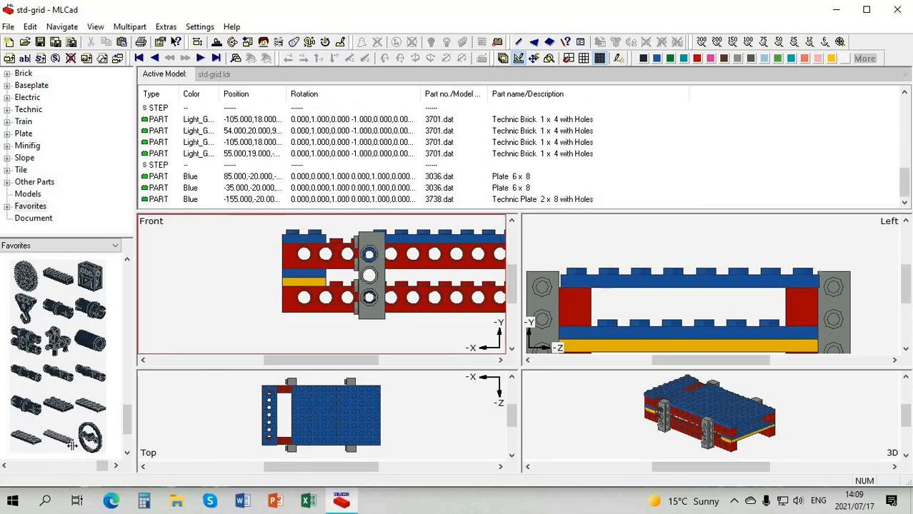
- Add a second blue Technic Plate 2 x 8 with Holes at x -115, y -20, filling the remaining gap in the top
{"action": "left_click_drag", "start_coordinate": [62, 444], "coordinate": [350, 239]}
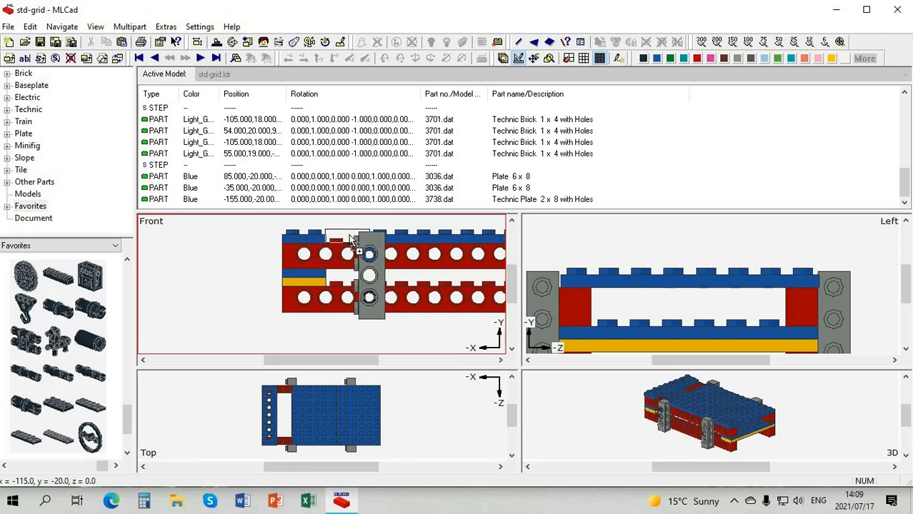
{"action": "left_click_drag", "start_coordinate": [351, 238], "coordinate": [351, 238]}
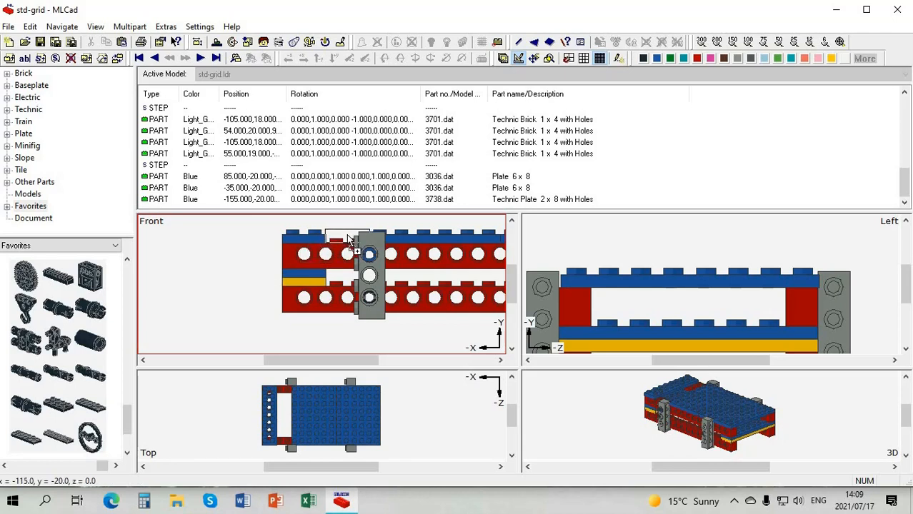
{"action": "left_click", "coordinate": [229, 259]}
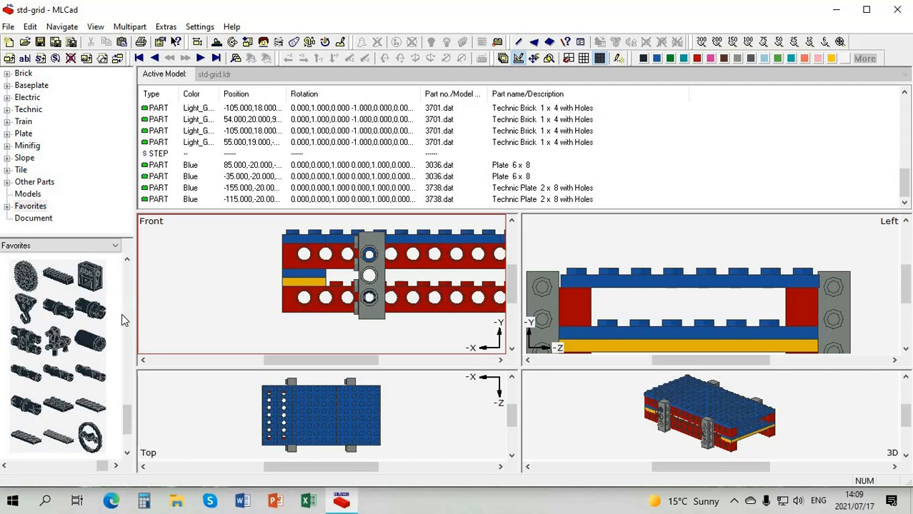
- Find Technic Angle Connector #3 (157.5 degree) among the Technic parts and place it beside the frame's open end at x -228, y 21
{"action": "left_click_drag", "start_coordinate": [126, 415], "coordinate": [124, 462]}
{"action": "left_click", "coordinate": [127, 453]}
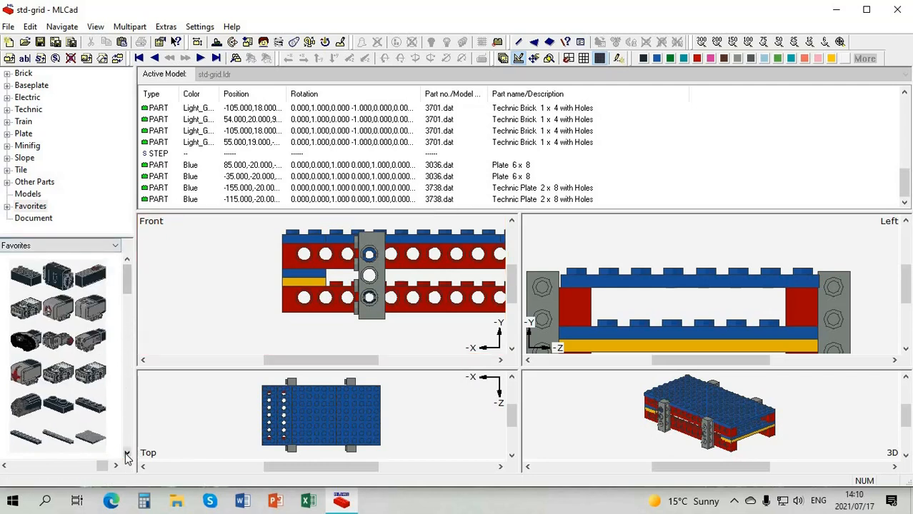
{"action": "scroll", "coordinate": [79, 415], "scroll_direction": "down", "scroll_amount": 3}
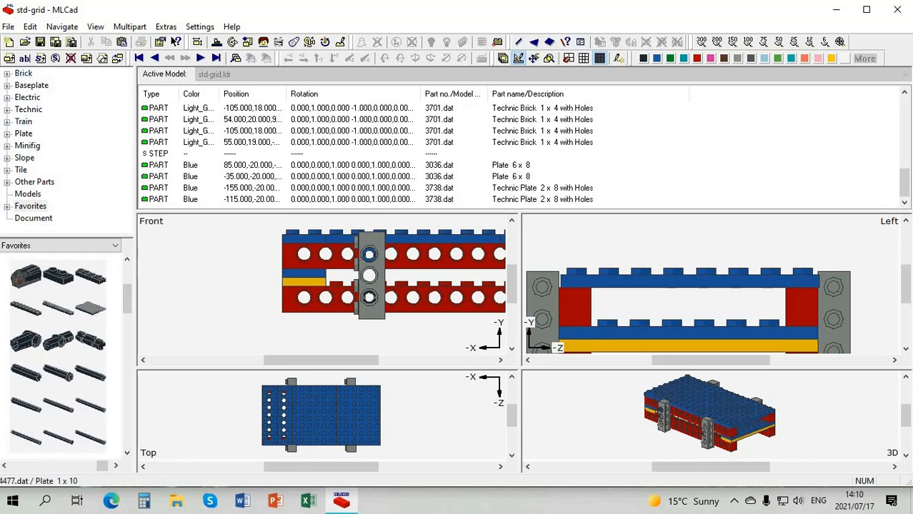
{"action": "left_click", "coordinate": [7, 110]}
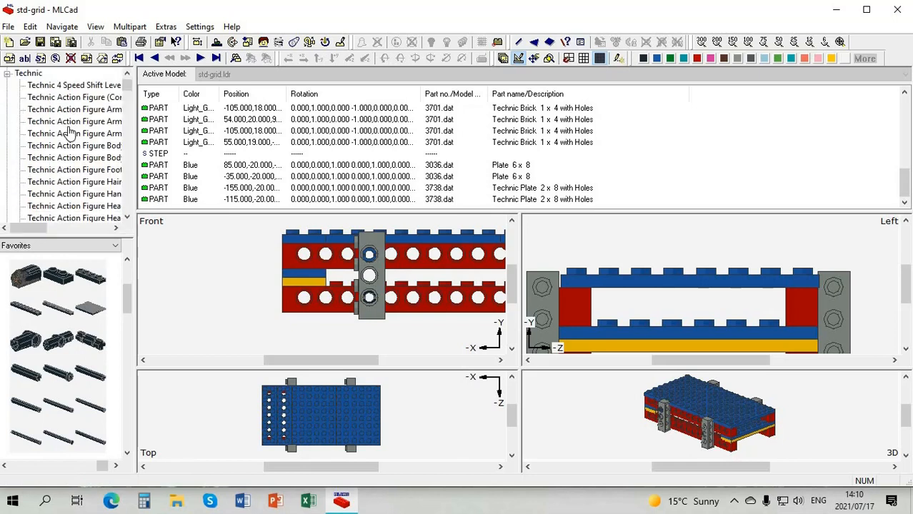
{"action": "left_click", "coordinate": [51, 87]}
{"action": "left_click", "coordinate": [127, 454]}
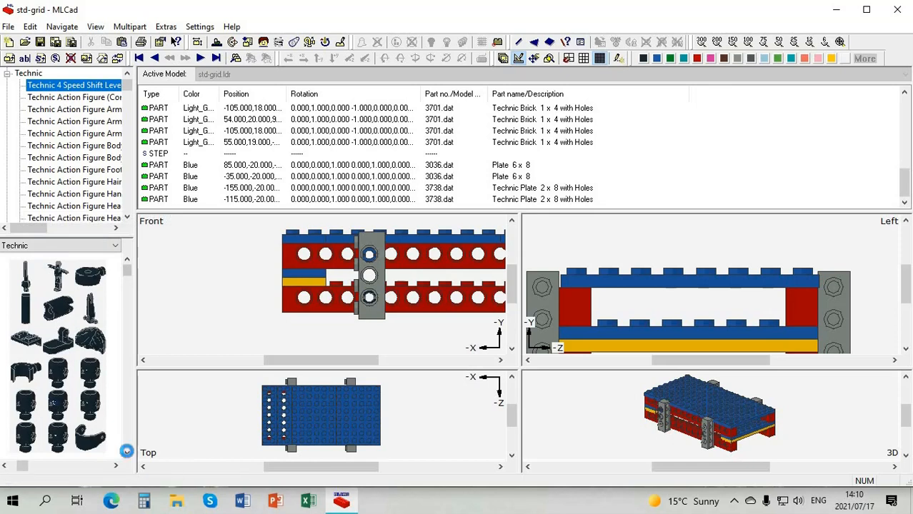
{"action": "left_click", "coordinate": [126, 455]}
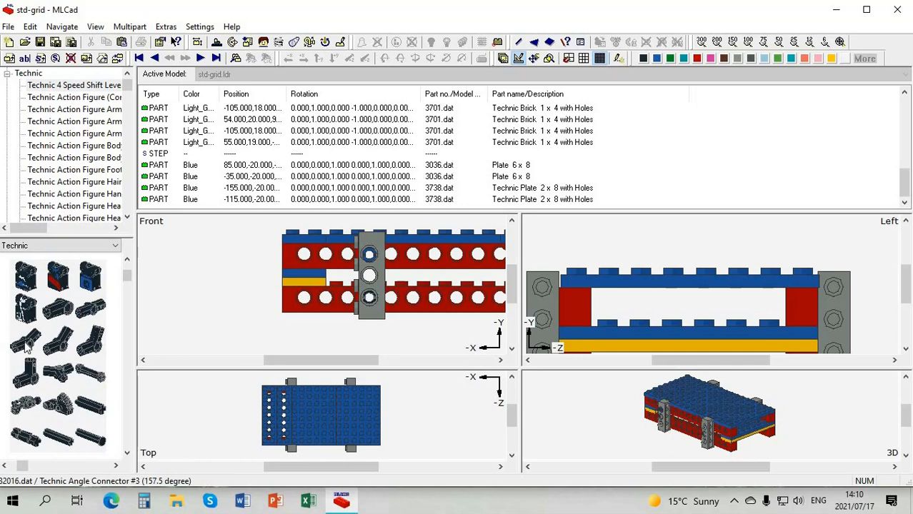
{"action": "left_click_drag", "start_coordinate": [27, 345], "coordinate": [192, 233]}
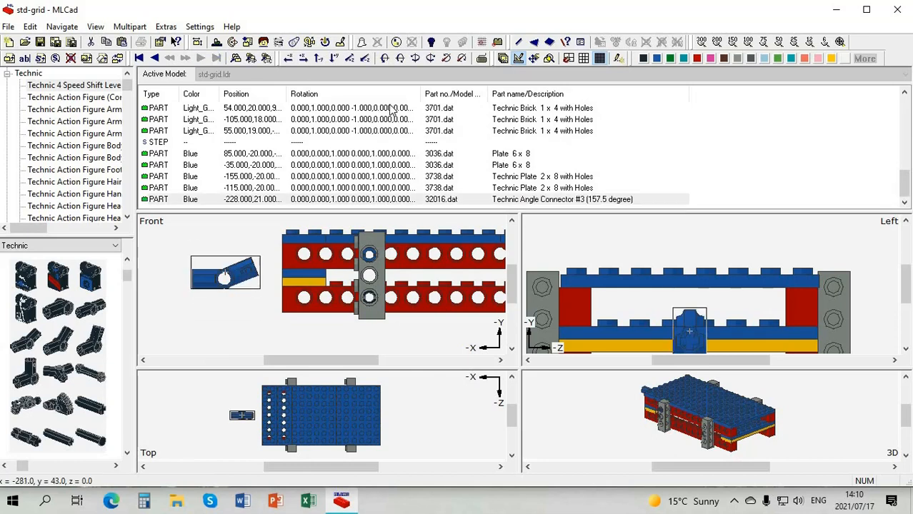
- Rotate the angle connector clockwise about the Z axis until its lower arm is vertical and its upper arm leans toward the frame
{"action": "left_click", "coordinate": [463, 58]}
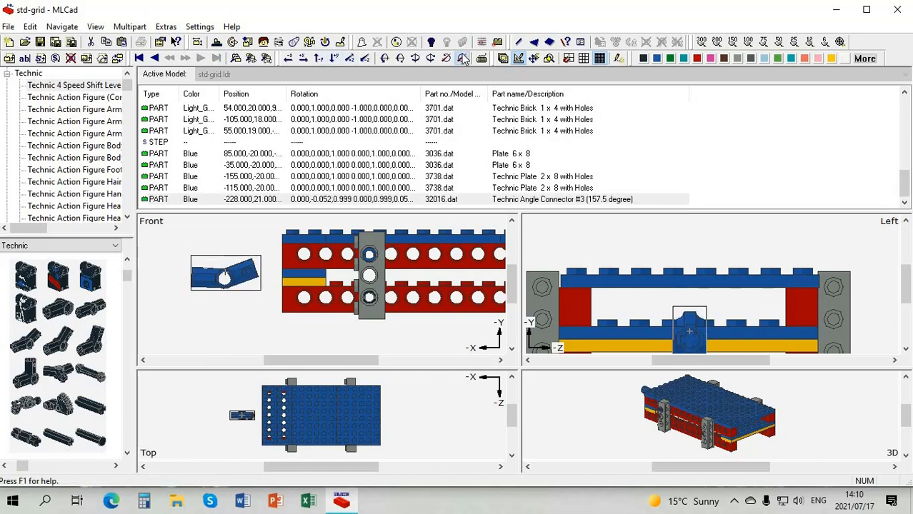
{"action": "left_click", "coordinate": [463, 58]}
{"action": "left_click", "coordinate": [463, 59]}
{"action": "left_click", "coordinate": [463, 59]}
{"action": "left_click", "coordinate": [463, 59]}
{"action": "left_click", "coordinate": [464, 59]}
{"action": "left_click", "coordinate": [463, 59]}
{"action": "left_click", "coordinate": [463, 58]}
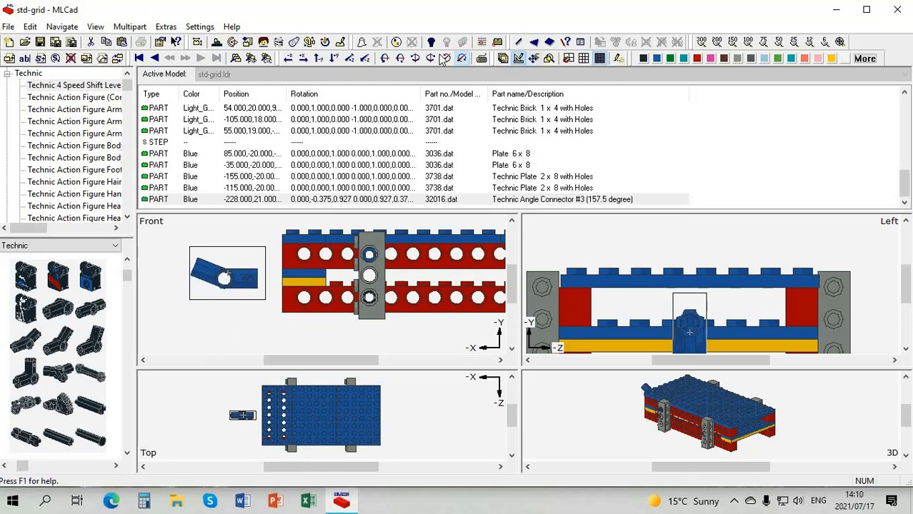
{"action": "left_click", "coordinate": [463, 60]}
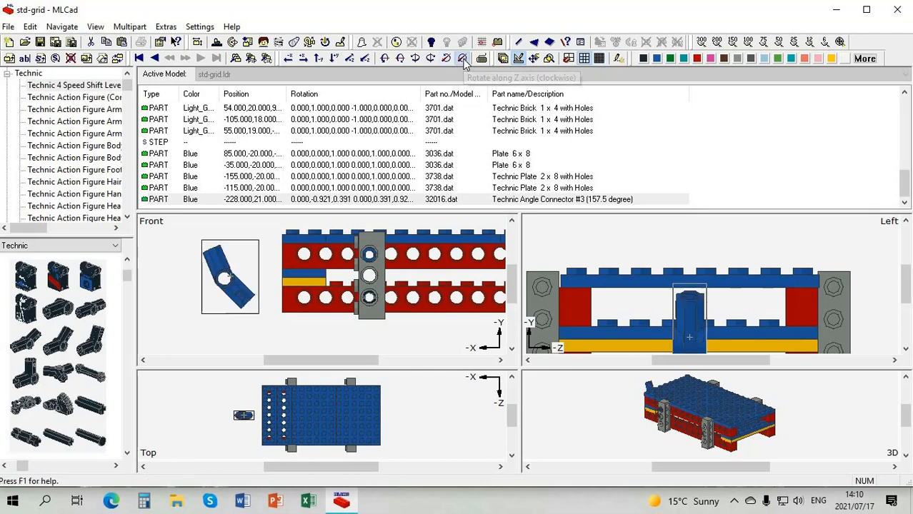
{"action": "left_click", "coordinate": [463, 60]}
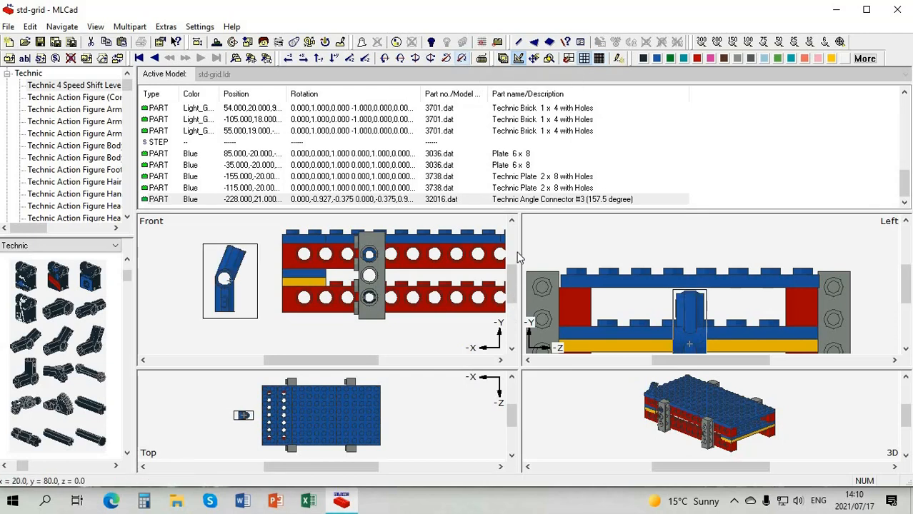
- Align the two top Technic Plates 2 x 8 with the frame's long edge, keeping them at x -155 and x -115
{"action": "left_click", "coordinate": [511, 221]}
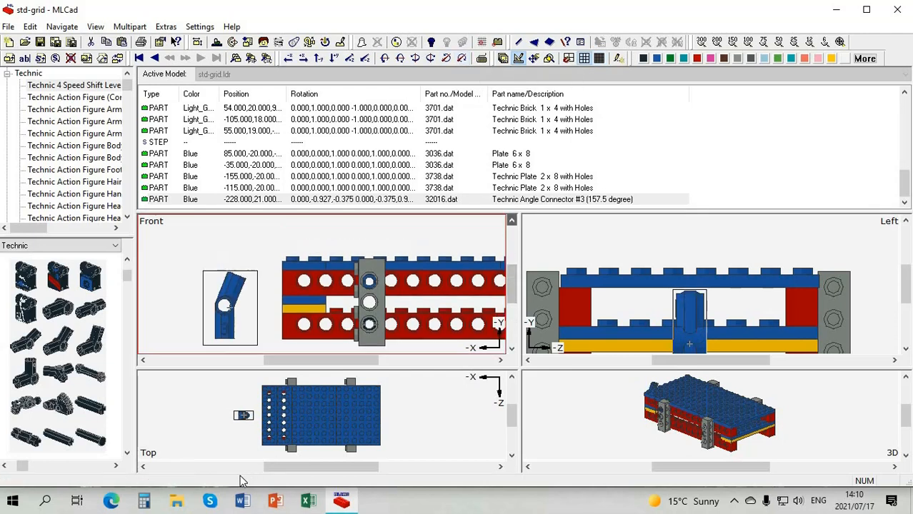
{"action": "scroll", "coordinate": [206, 429], "scroll_direction": "up", "scroll_amount": 2}
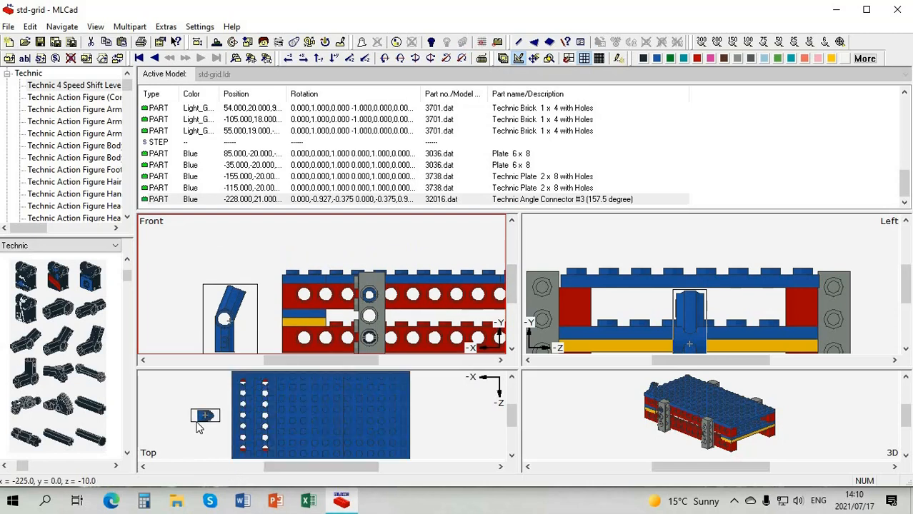
{"action": "scroll", "coordinate": [205, 426], "scroll_direction": "up", "scroll_amount": 2}
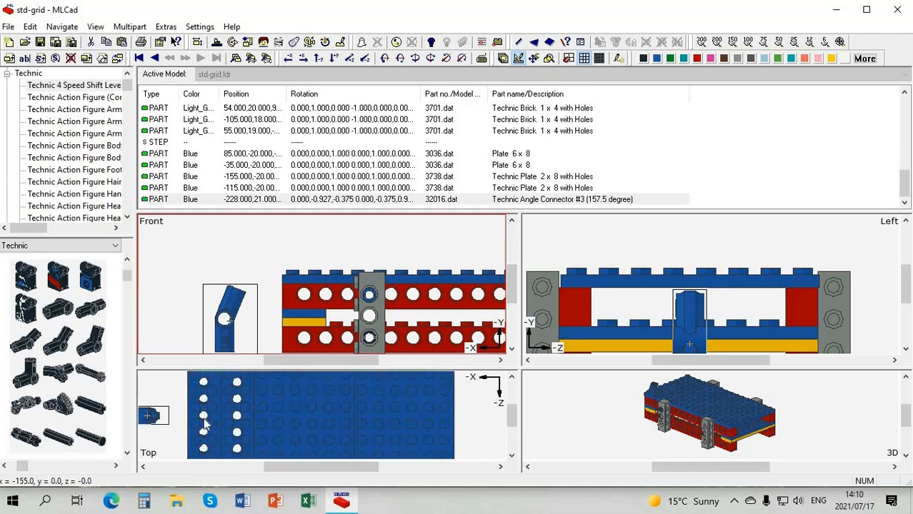
{"action": "scroll", "coordinate": [191, 456], "scroll_direction": "up", "scroll_amount": 2}
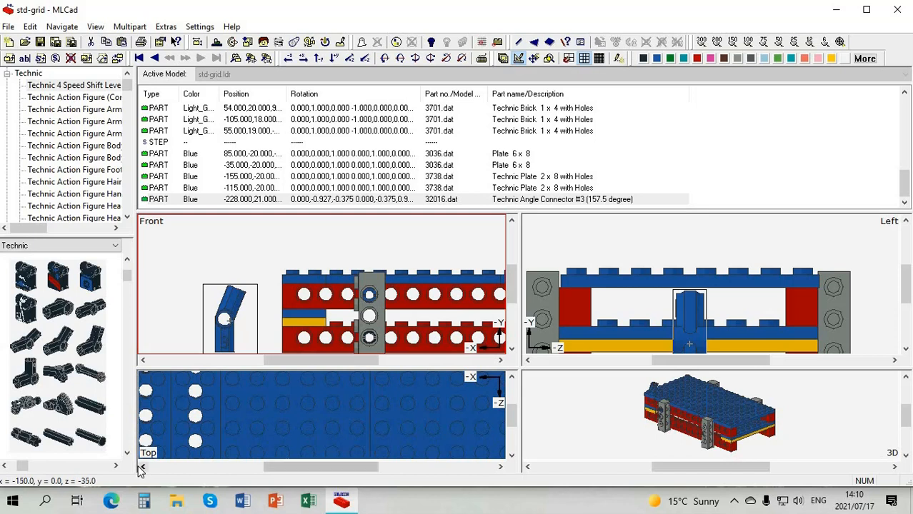
{"action": "left_click", "coordinate": [142, 467]}
{"action": "left_click", "coordinate": [142, 467]}
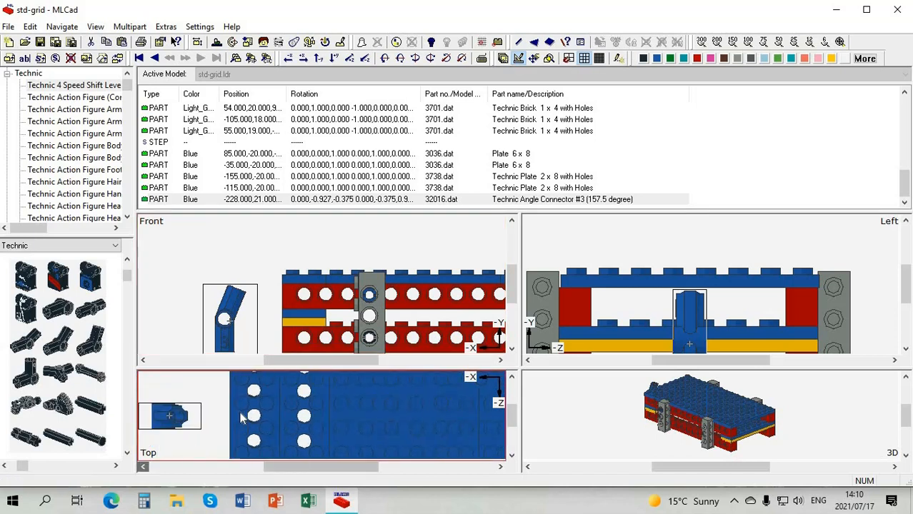
{"action": "left_click", "coordinate": [511, 377]}
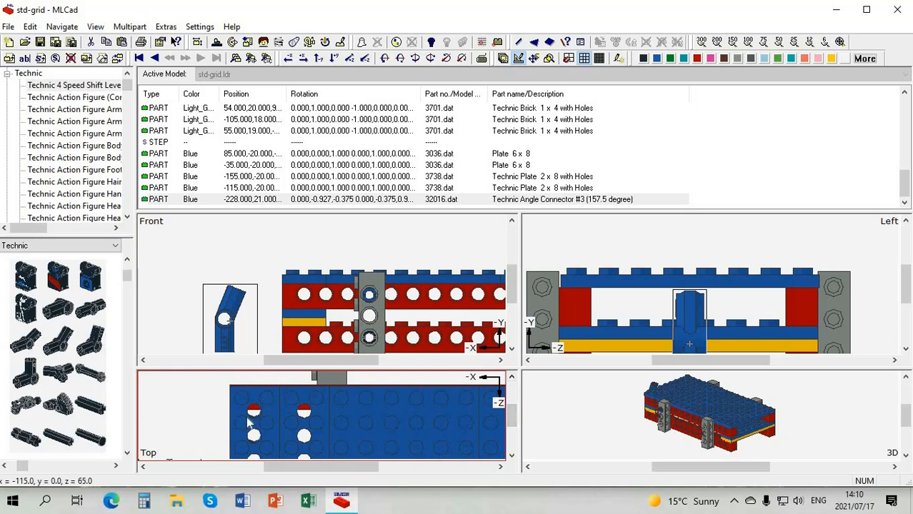
{"action": "scroll", "coordinate": [521, 365], "scroll_direction": "up", "scroll_amount": 1}
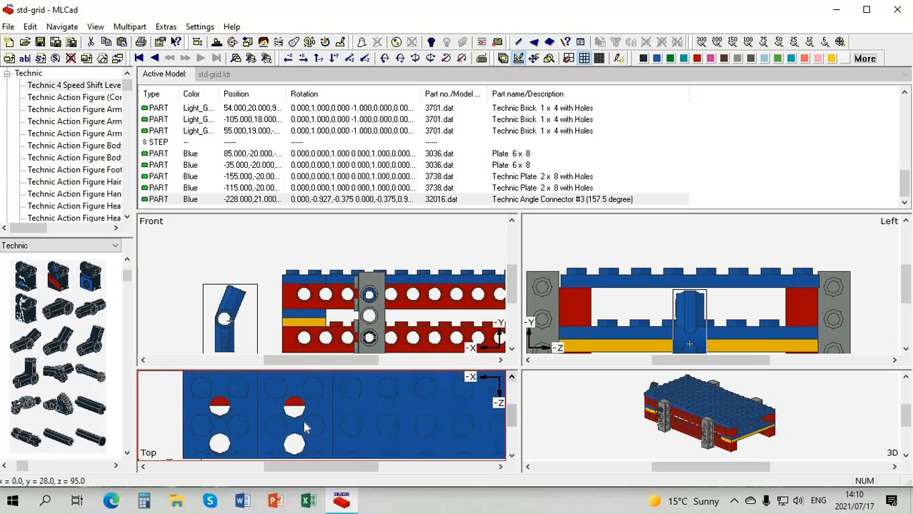
{"action": "left_click", "coordinate": [196, 410]}
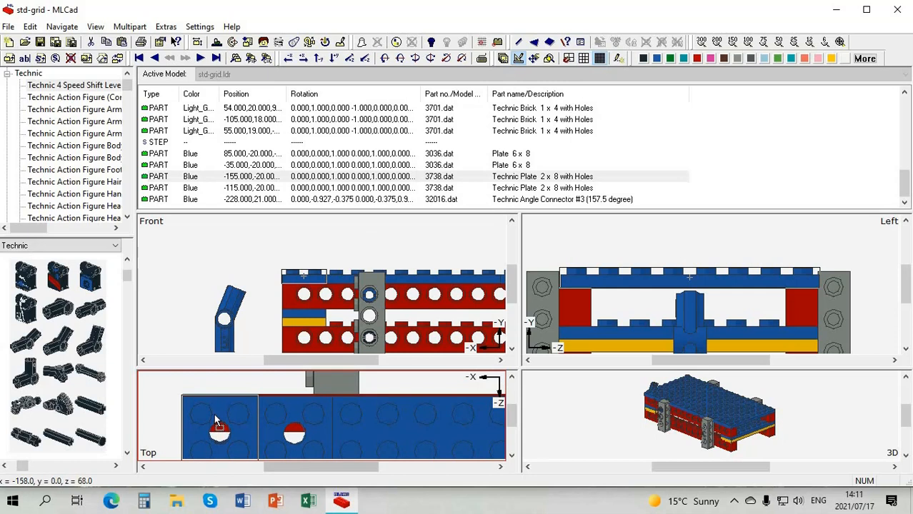
{"action": "left_click", "coordinate": [286, 422]}
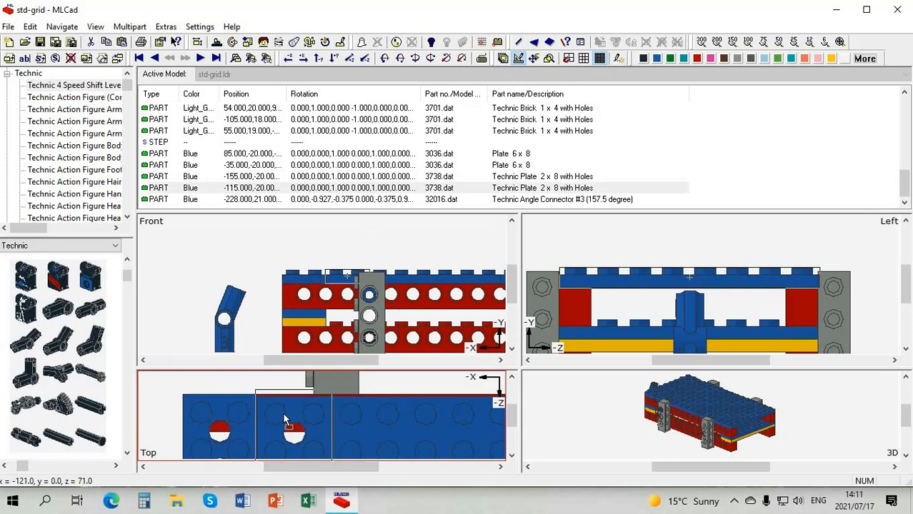
{"action": "left_click_drag", "start_coordinate": [284, 420], "coordinate": [281, 420]}
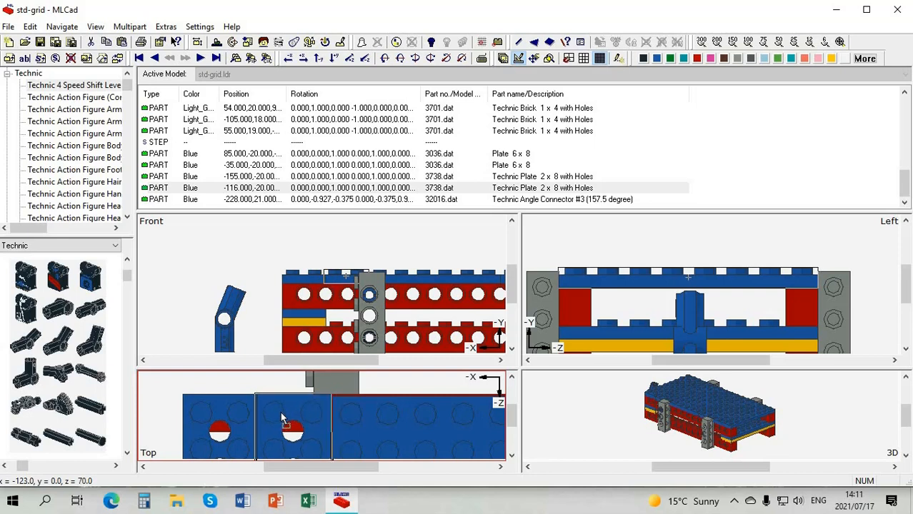
- Align both blue Plate 6 x 8 parts with the frame's long edge, level with the adjoining Technic plates
{"action": "left_click", "coordinate": [378, 416]}
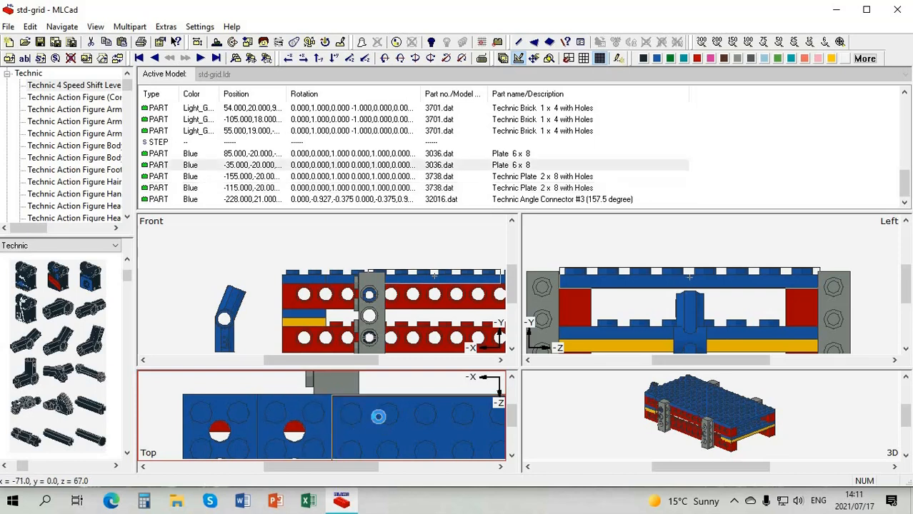
{"action": "left_click", "coordinate": [499, 467]}
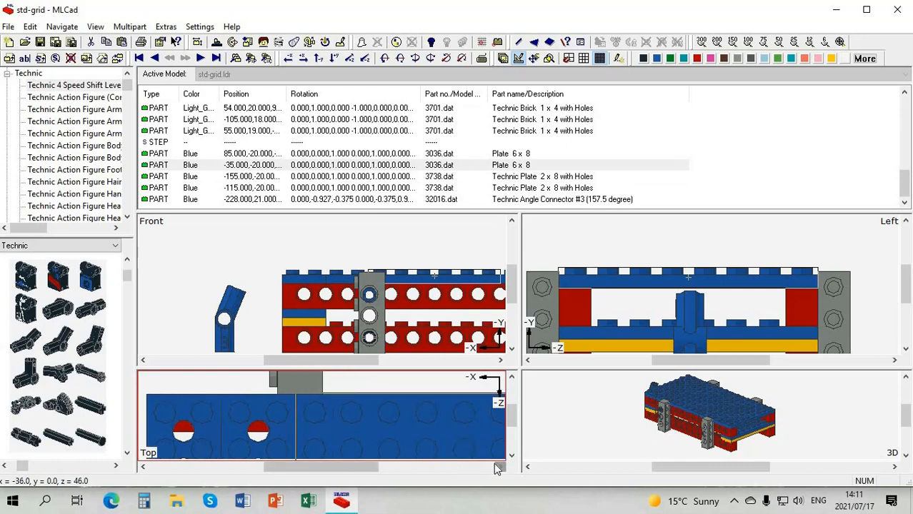
{"action": "left_click", "coordinate": [419, 433]}
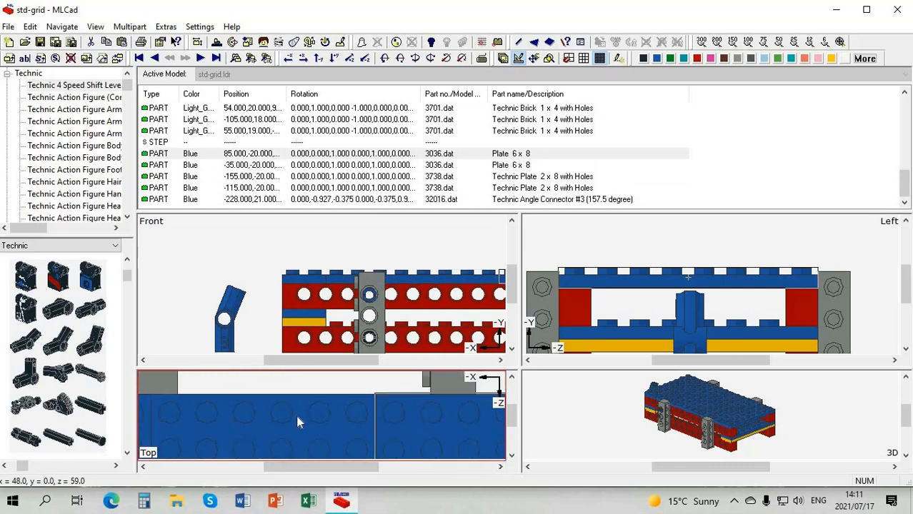
{"action": "scroll", "coordinate": [265, 458], "scroll_direction": "down", "scroll_amount": 3}
{"action": "left_click", "coordinate": [256, 468]}
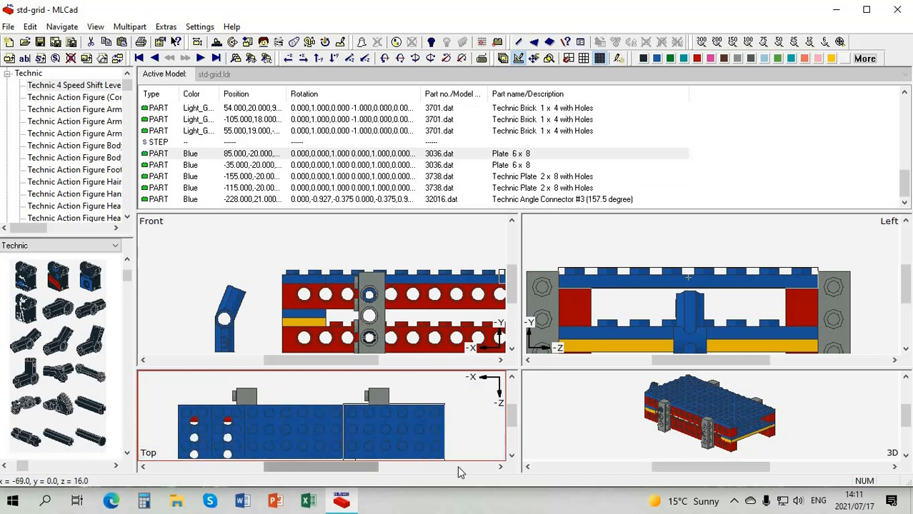
{"action": "left_click", "coordinate": [512, 455]}
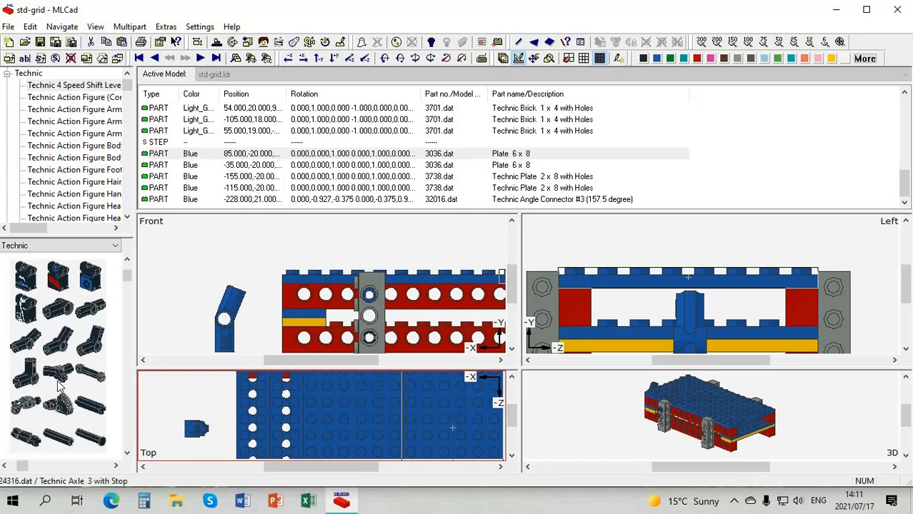
- Find the Technic Axle Pin among the Technic parts and place it above the frame's open end at x -158, y -61
{"action": "left_click", "coordinate": [127, 453]}
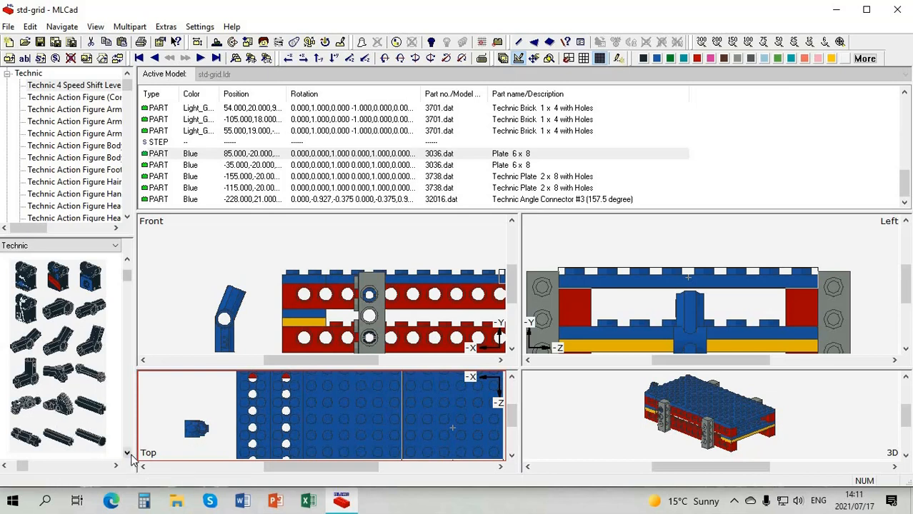
{"action": "left_click", "coordinate": [127, 453]}
{"action": "left_click", "coordinate": [130, 455]}
{"action": "left_click", "coordinate": [130, 454]}
{"action": "left_click", "coordinate": [130, 455]}
{"action": "left_click", "coordinate": [130, 455]}
{"action": "left_click", "coordinate": [130, 454]}
{"action": "left_click", "coordinate": [130, 455]}
{"action": "left_click", "coordinate": [130, 454]}
{"action": "left_click", "coordinate": [130, 454]}
{"action": "left_click", "coordinate": [129, 455]}
{"action": "left_click", "coordinate": [128, 454]}
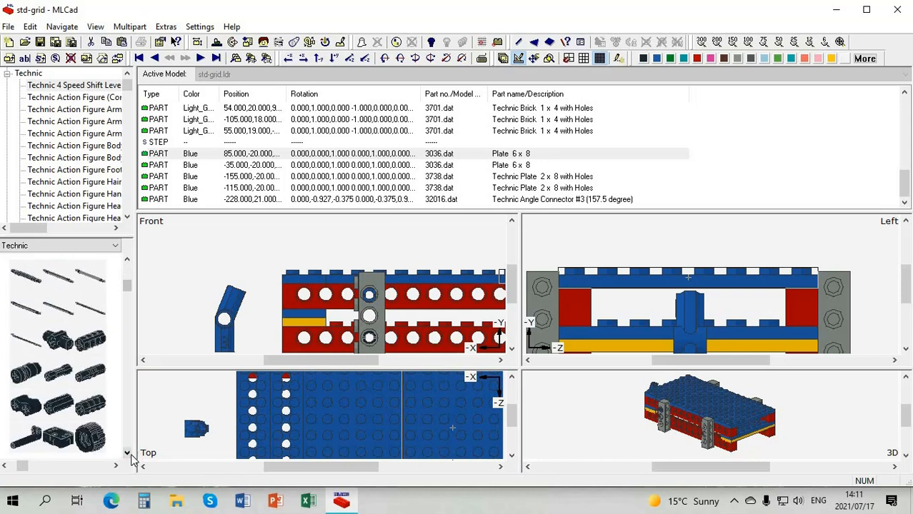
{"action": "left_click", "coordinate": [129, 455]}
{"action": "left_click", "coordinate": [128, 454]}
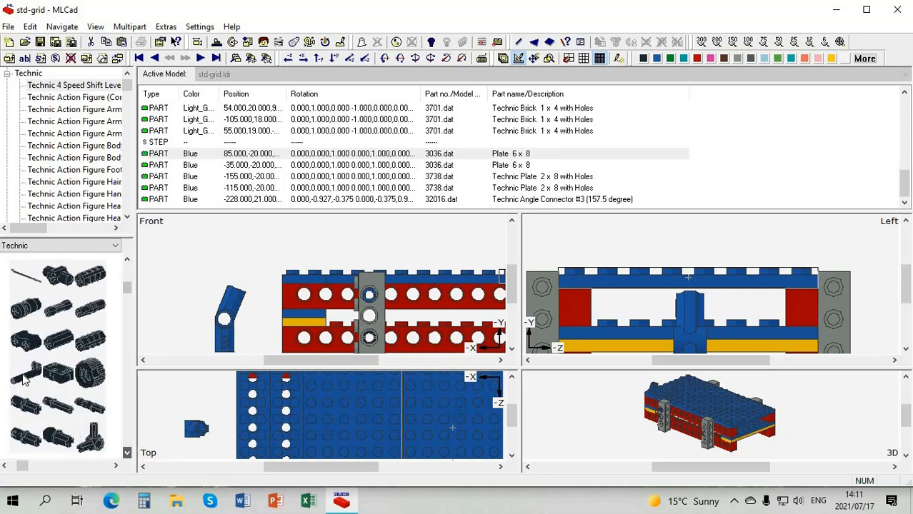
{"action": "scroll", "coordinate": [23, 383], "scroll_direction": "down", "scroll_amount": 1}
{"action": "left_click_drag", "start_coordinate": [258, 279], "coordinate": [300, 230]}
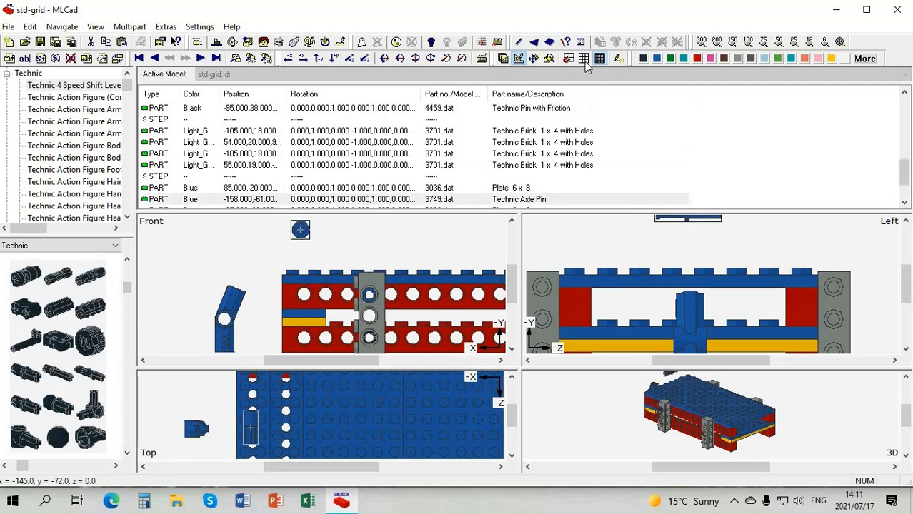
{"action": "left_click", "coordinate": [400, 59]}
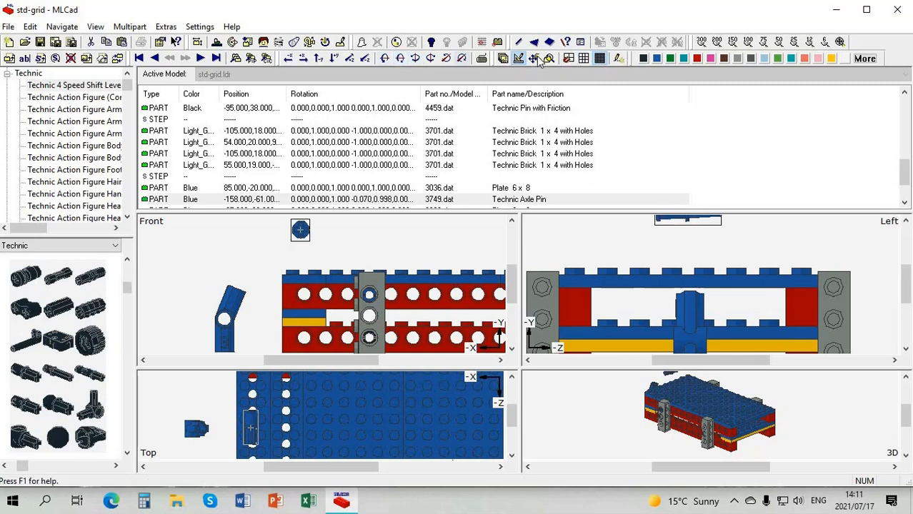
{"action": "left_click", "coordinate": [400, 60]}
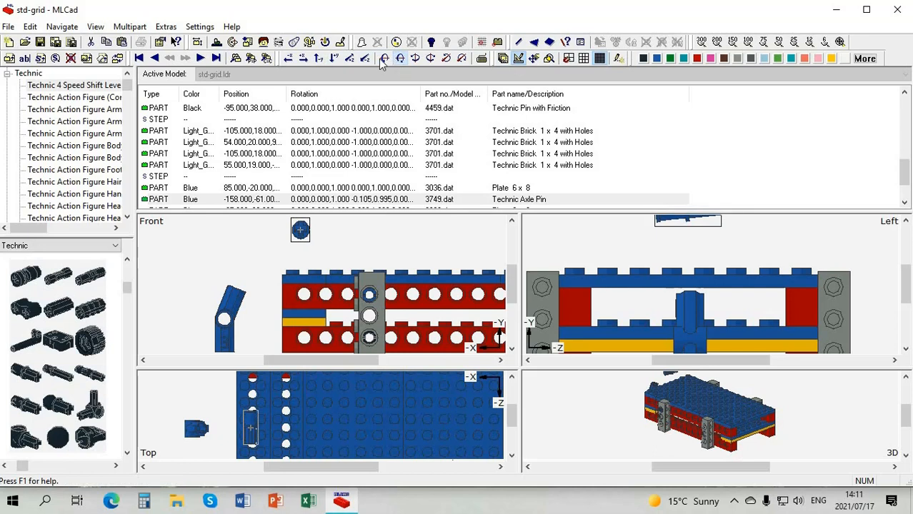
{"action": "left_click", "coordinate": [381, 60]}
{"action": "left_click", "coordinate": [381, 60]}
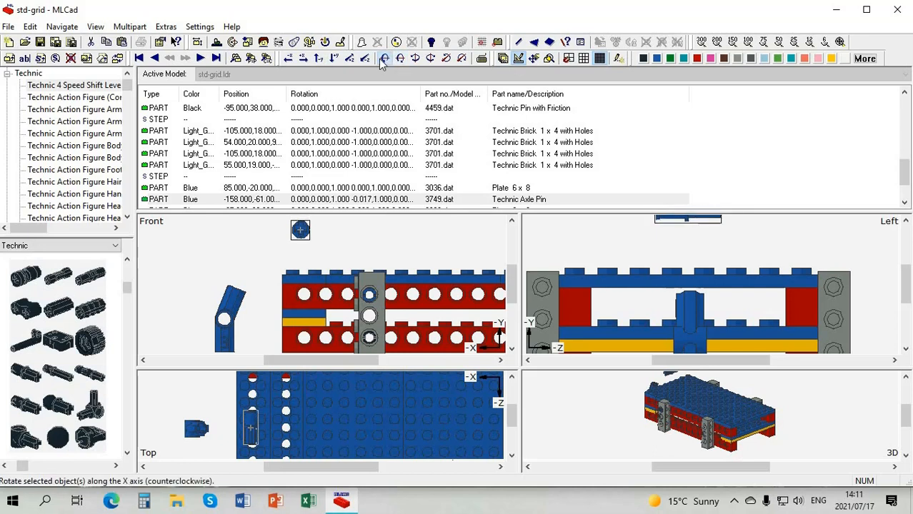
{"action": "left_click", "coordinate": [381, 60]}
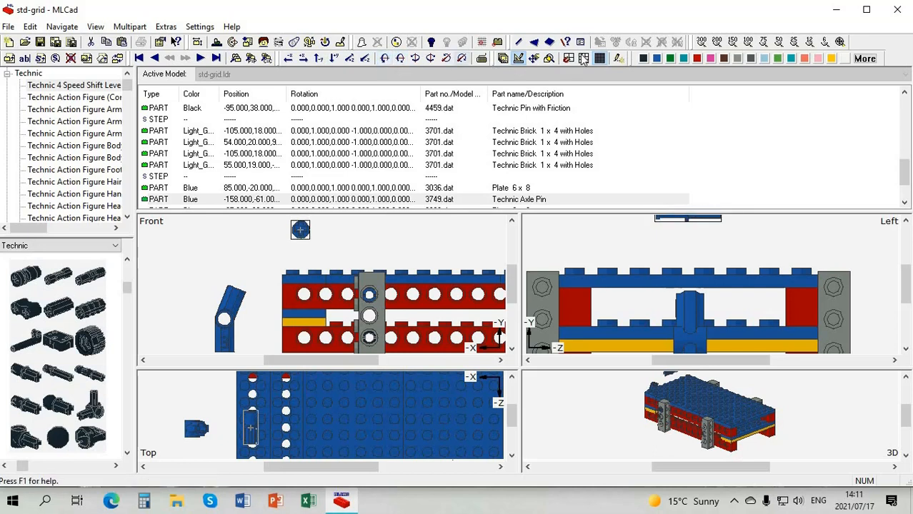
- Rotate the axle pin clockwise about the X axis until it stands upright, and centre it between the holes of the end Technic plate
{"action": "left_click", "coordinate": [400, 58]}
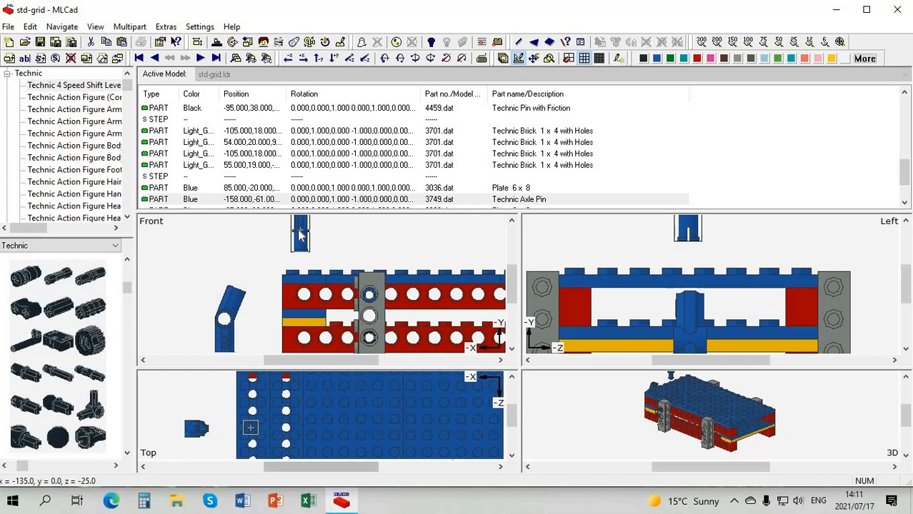
{"action": "scroll", "coordinate": [230, 438], "scroll_direction": "up", "scroll_amount": 1}
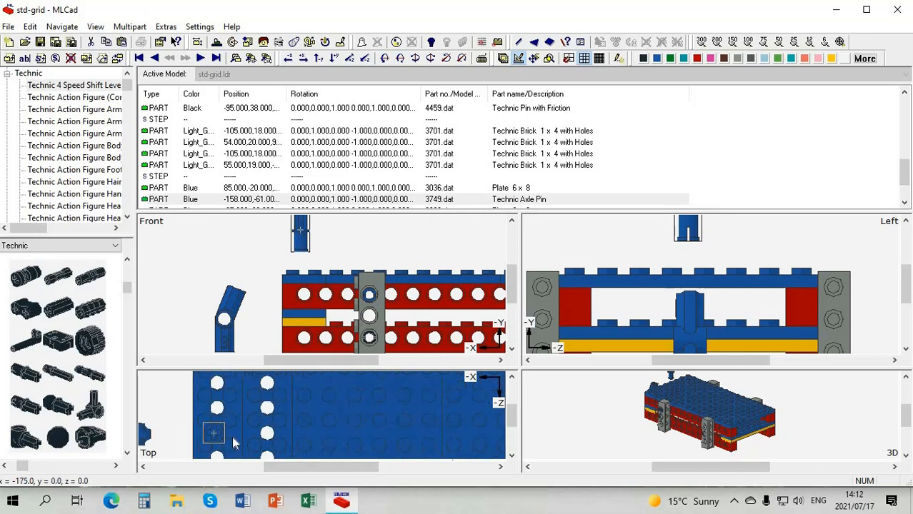
{"action": "left_click", "coordinate": [512, 455]}
{"action": "left_click", "coordinate": [512, 455]}
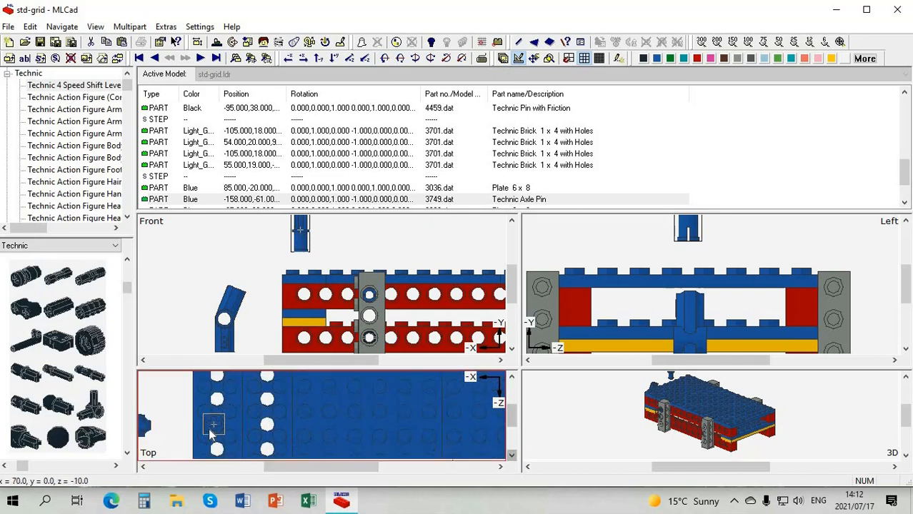
{"action": "scroll", "coordinate": [204, 457], "scroll_direction": "up", "scroll_amount": 1}
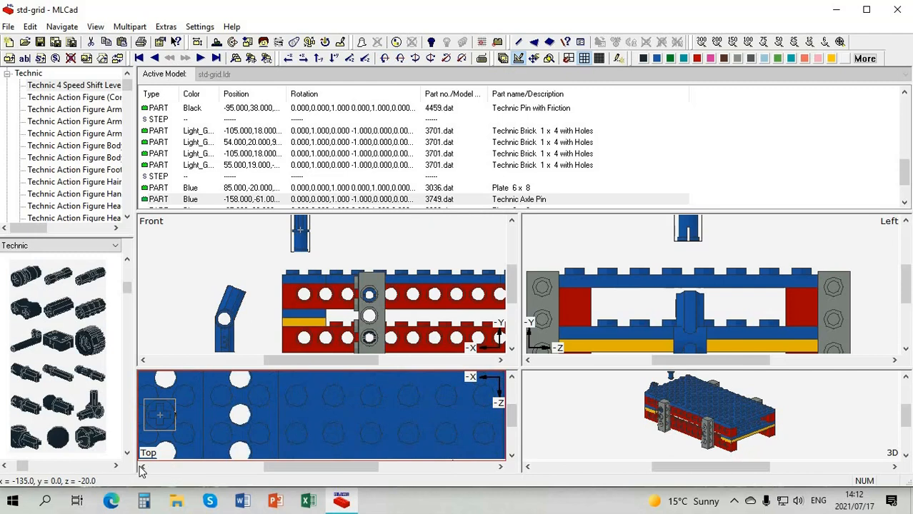
{"action": "left_click", "coordinate": [143, 467]}
{"action": "left_click", "coordinate": [143, 466]}
{"action": "mouse_move", "coordinate": [232, 416]}
{"action": "left_mouse_down"}
{"action": "mouse_move", "coordinate": [254, 428]}
{"action": "mouse_move", "coordinate": [232, 417]}
{"action": "left_mouse_up"}
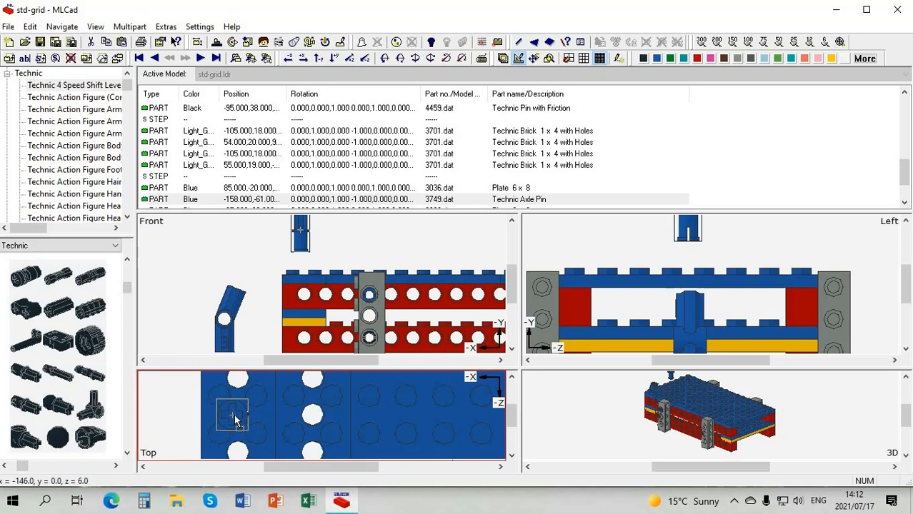
{"action": "left_click_drag", "start_coordinate": [233, 416], "coordinate": [239, 418]}
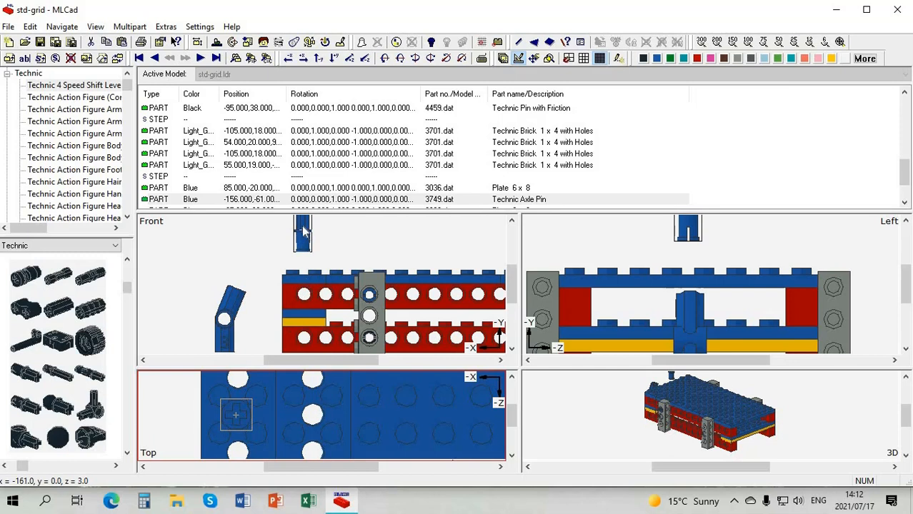
- Lower the upright axle pin into the end Technic Plate 2 x 8, to x -156, y -23
{"action": "left_click_drag", "start_coordinate": [306, 242], "coordinate": [305, 274]}
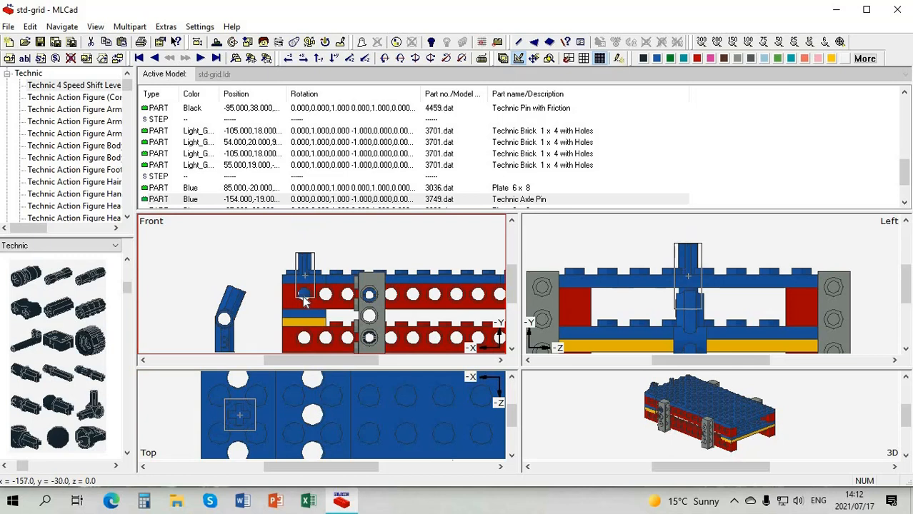
{"action": "left_click", "coordinate": [237, 421]}
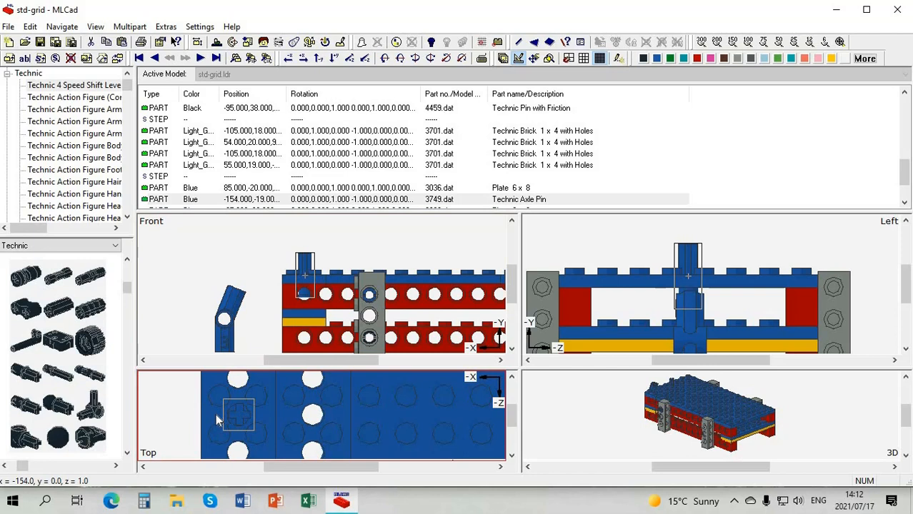
{"action": "left_click_drag", "start_coordinate": [305, 262], "coordinate": [312, 289]}
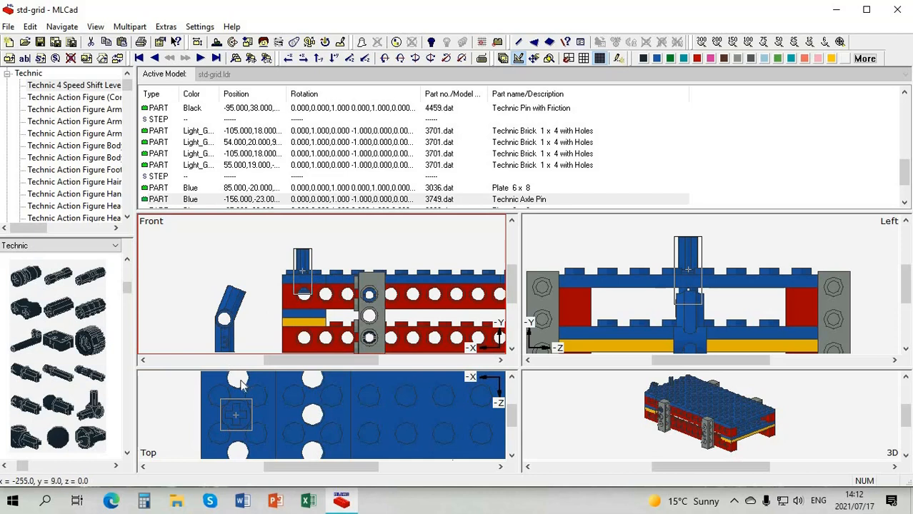
- Recolour the angle connector black and fit its lower arm over the upright axle pin at about x -156.4, y -54.7
{"action": "left_click", "coordinate": [224, 347]}
{"action": "left_click", "coordinate": [224, 346]}
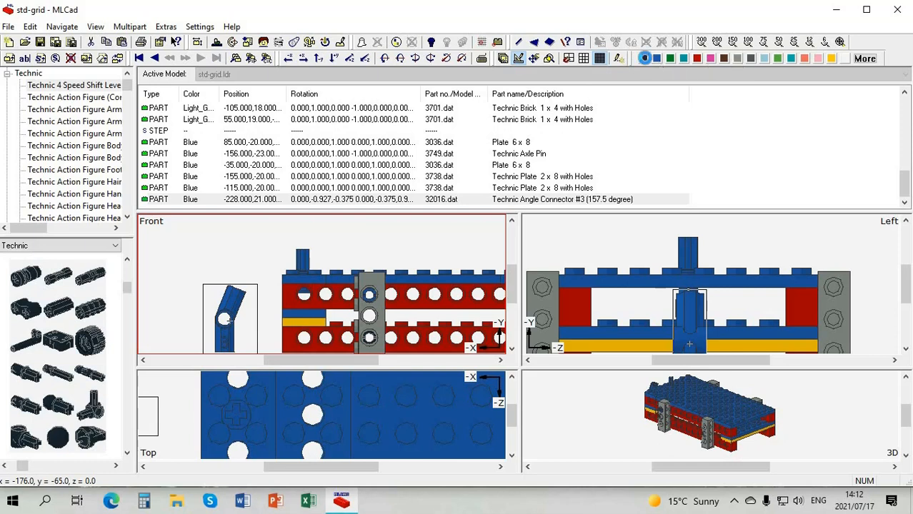
{"action": "left_click_drag", "start_coordinate": [222, 344], "coordinate": [305, 263]}
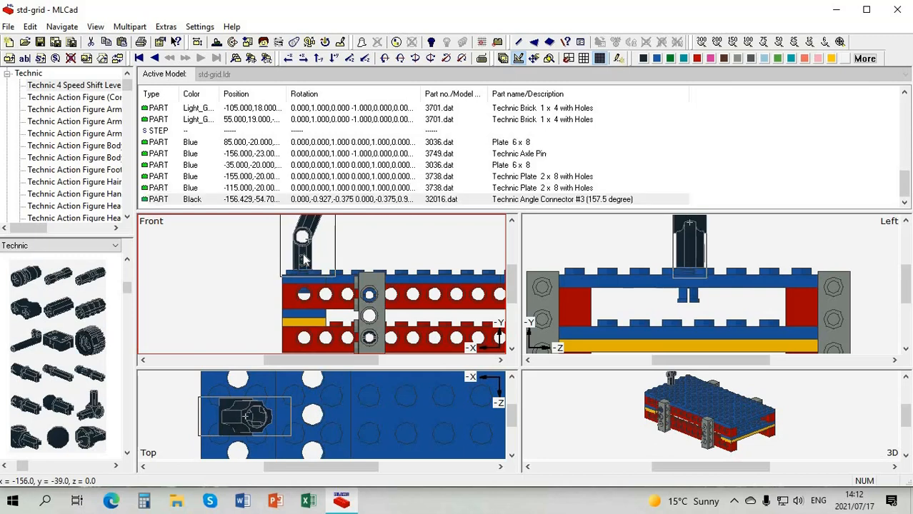
{"action": "left_click", "coordinate": [211, 283]}
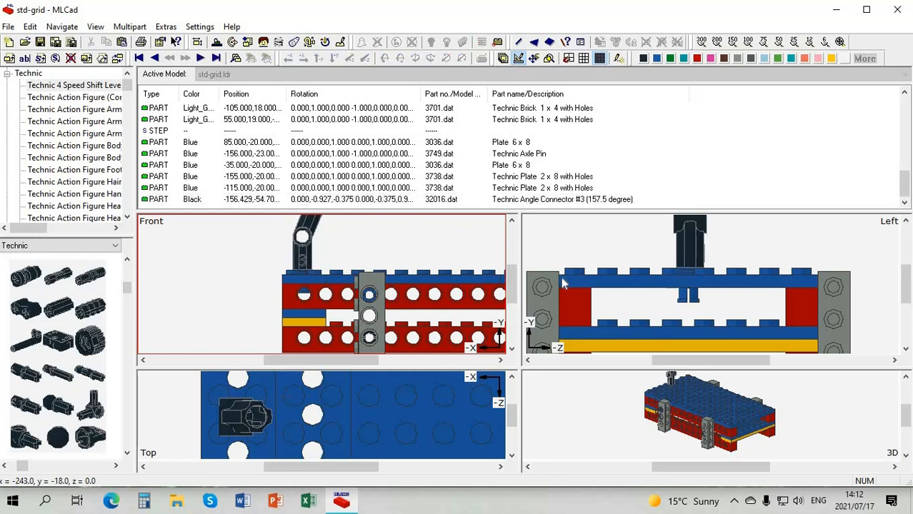
- Find Technic Axle 2 Notched among the Technic parts and place it beside the angle connector at about x -191.7, y -75.3
{"action": "left_click", "coordinate": [511, 221]}
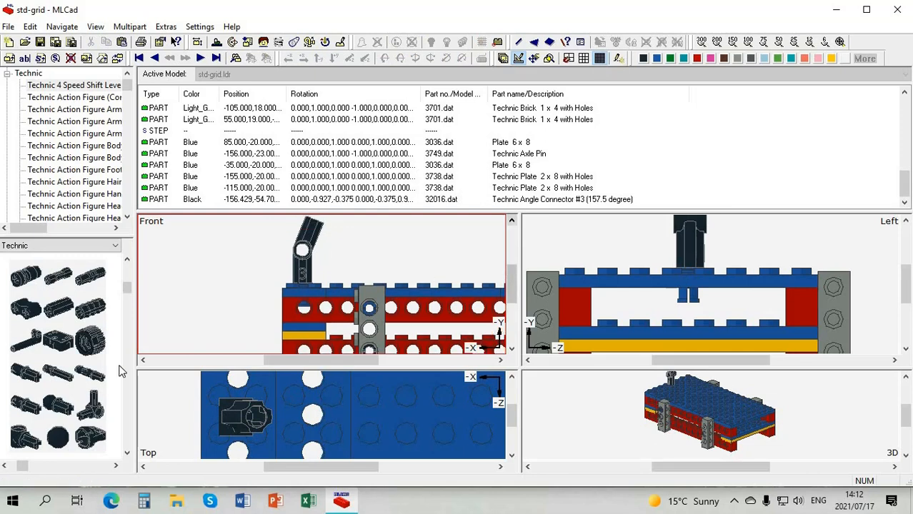
{"action": "left_click", "coordinate": [512, 221]}
{"action": "left_click", "coordinate": [512, 221]}
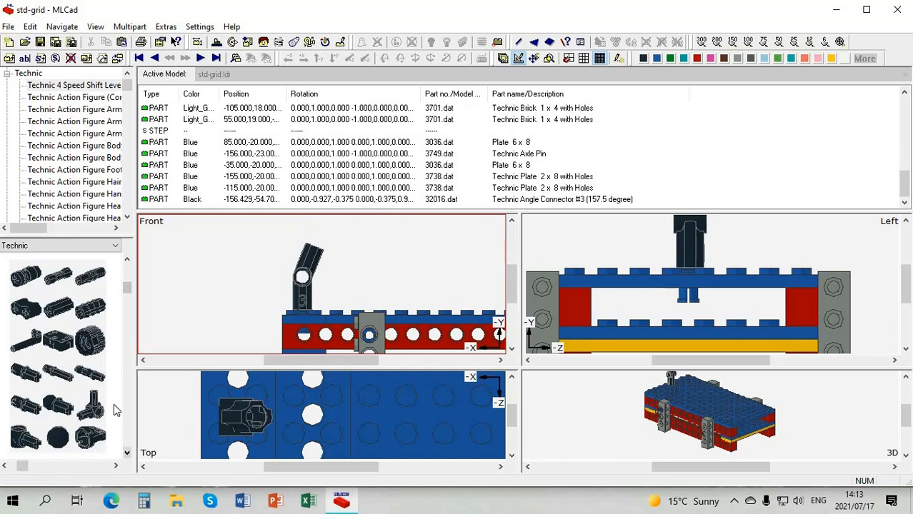
{"action": "scroll", "coordinate": [114, 404], "scroll_direction": "down", "scroll_amount": 3}
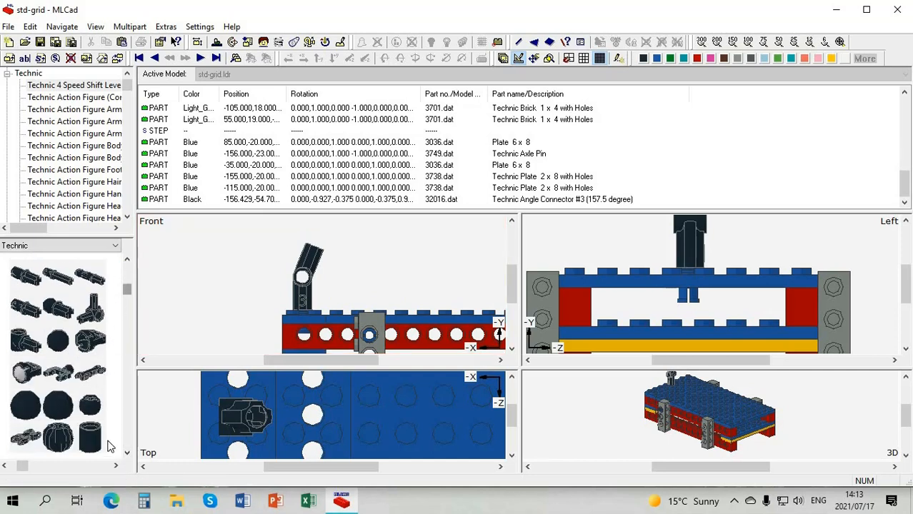
{"action": "scroll", "coordinate": [111, 447], "scroll_direction": "up", "scroll_amount": 5}
{"action": "left_click", "coordinate": [126, 453]}
{"action": "left_click", "coordinate": [126, 454]}
{"action": "left_click", "coordinate": [126, 454]}
{"action": "left_click", "coordinate": [126, 455]}
{"action": "left_click", "coordinate": [125, 454]}
{"action": "left_click", "coordinate": [126, 454]}
{"action": "left_click", "coordinate": [126, 455]}
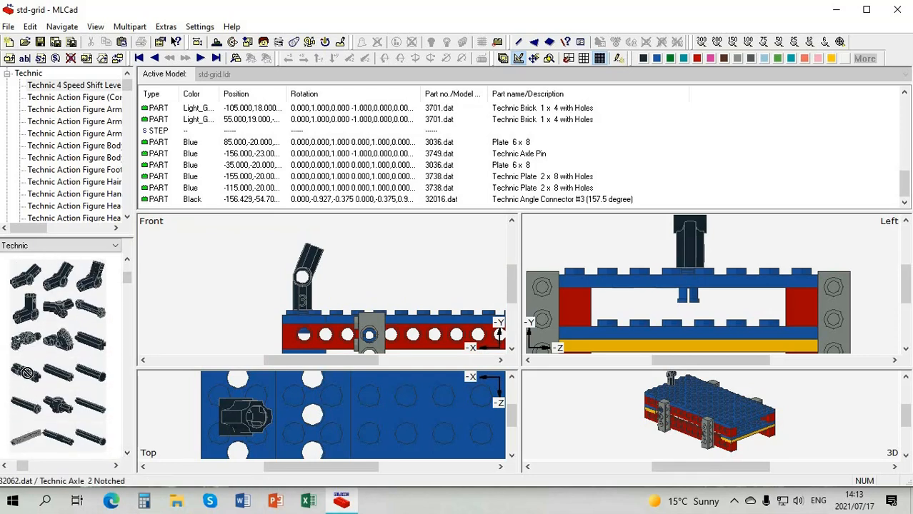
{"action": "left_click_drag", "start_coordinate": [144, 309], "coordinate": [250, 301]}
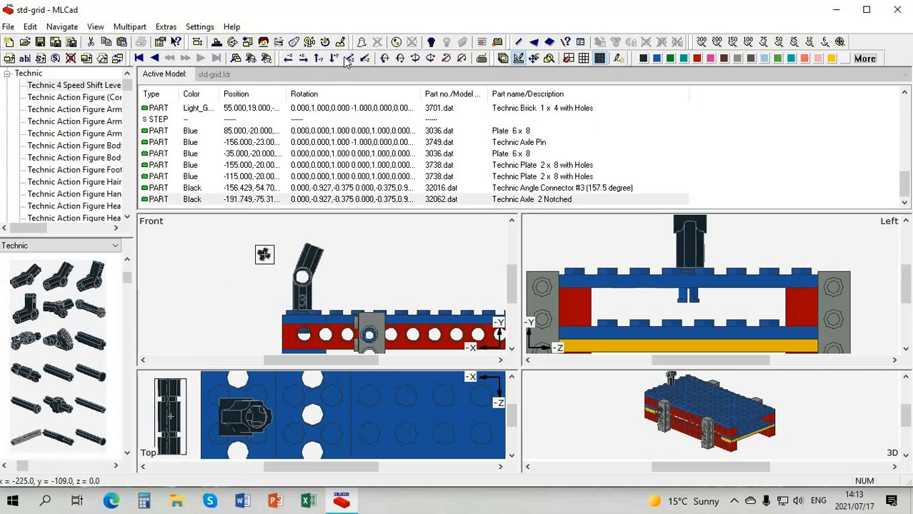
- Stand the notched axle upright about the X axis and tilt it clockwise about Z in fine increments toward the connector's upper arm angle
{"action": "left_click", "coordinate": [385, 58]}
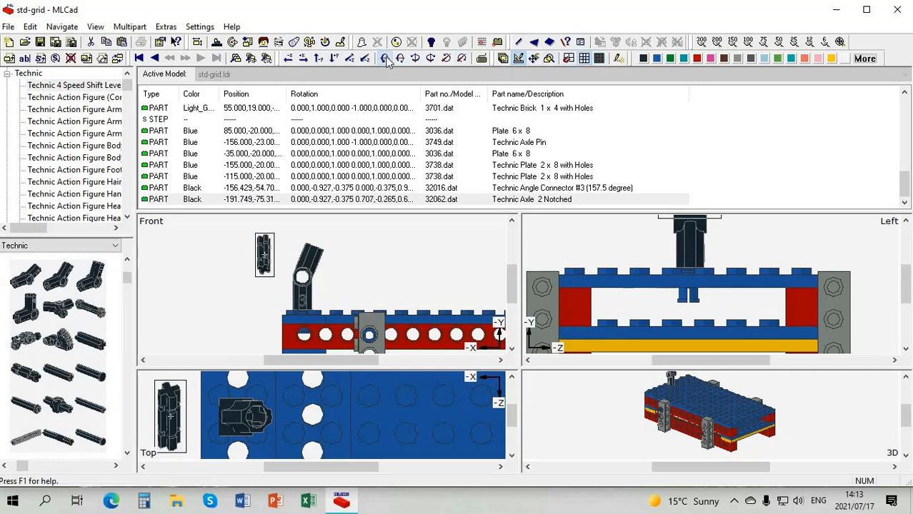
{"action": "left_click", "coordinate": [603, 60]}
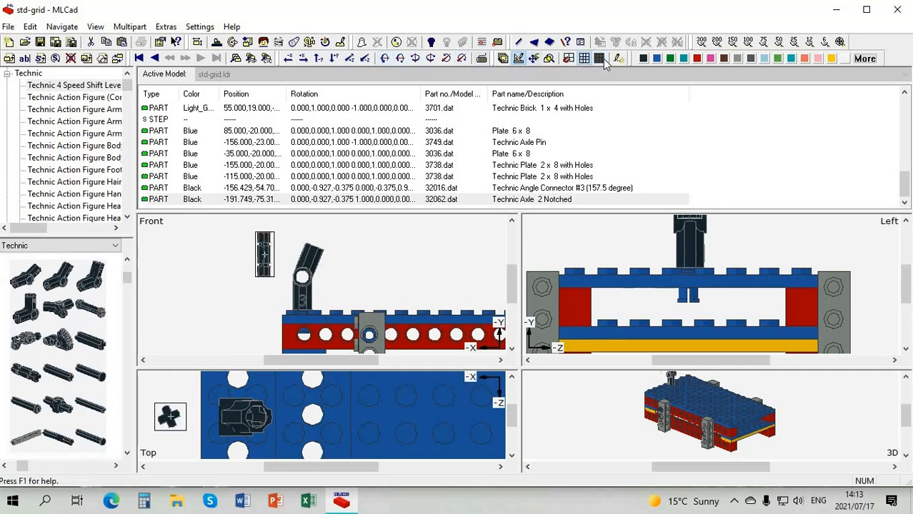
{"action": "left_click", "coordinate": [463, 58]}
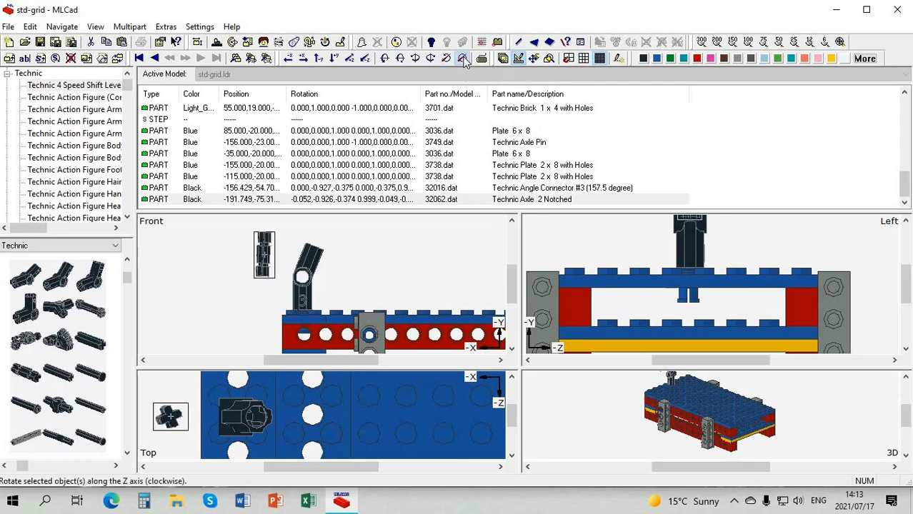
{"action": "left_click", "coordinate": [463, 59]}
{"action": "left_click", "coordinate": [463, 58]}
{"action": "left_click", "coordinate": [463, 58]}
{"action": "left_click", "coordinate": [463, 58]}
{"action": "left_click", "coordinate": [463, 59]}
{"action": "left_click", "coordinate": [463, 59]}
{"action": "left_click", "coordinate": [463, 58]}
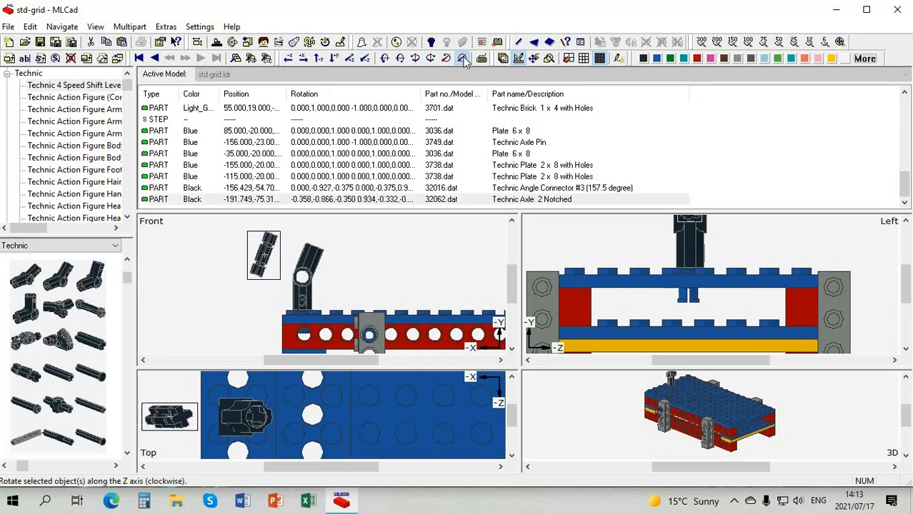
{"action": "left_click", "coordinate": [463, 59]}
{"action": "left_click", "coordinate": [463, 59]}
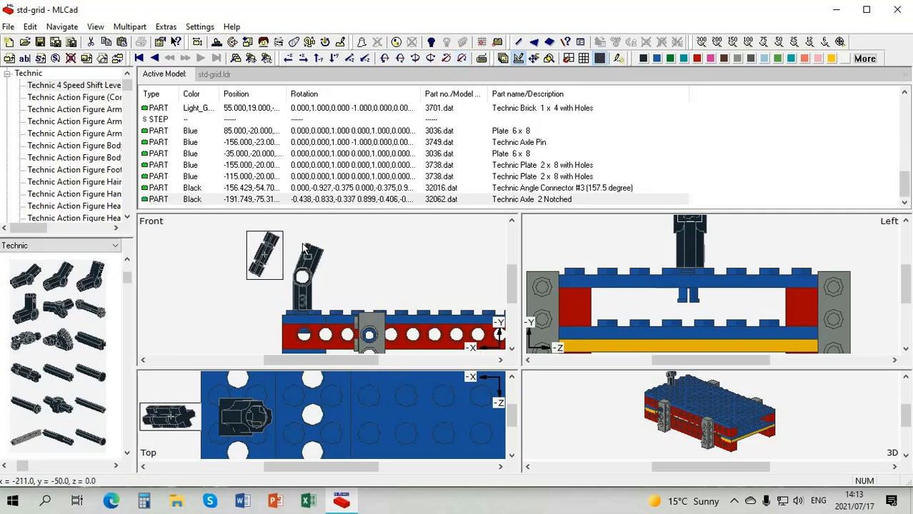
- Move the notched axle against the side of the connector's upper arm, at about x -161.2, y -81.6
{"action": "left_click_drag", "start_coordinate": [317, 250], "coordinate": [266, 278]}
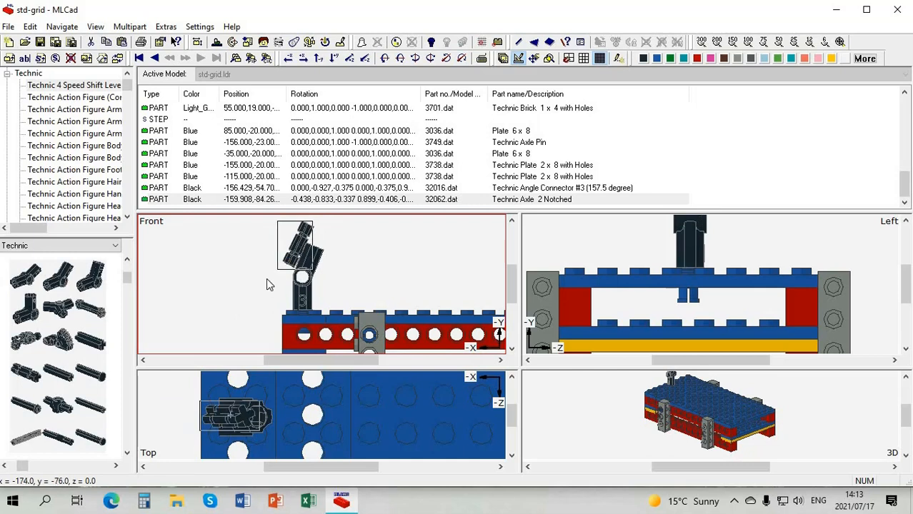
{"action": "scroll", "coordinate": [500, 218], "scroll_direction": "up", "scroll_amount": 1}
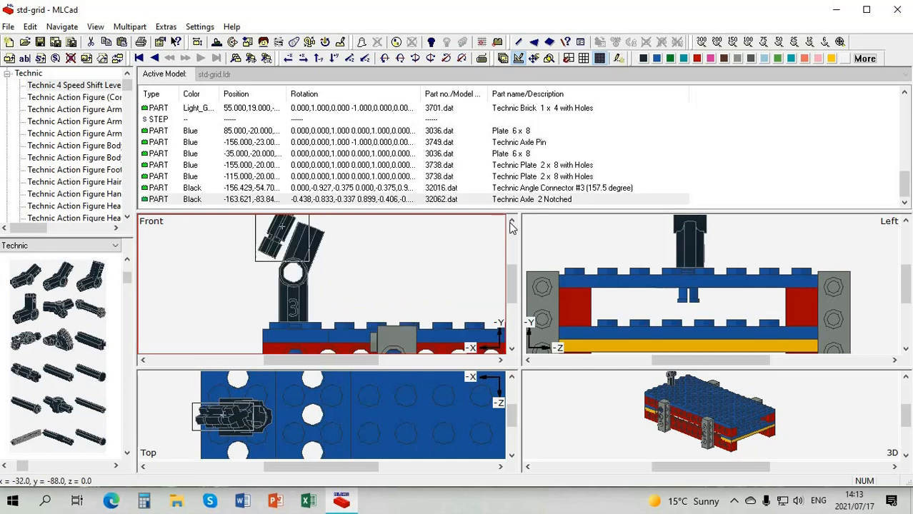
{"action": "scroll", "coordinate": [281, 312], "scroll_direction": "up", "scroll_amount": 3}
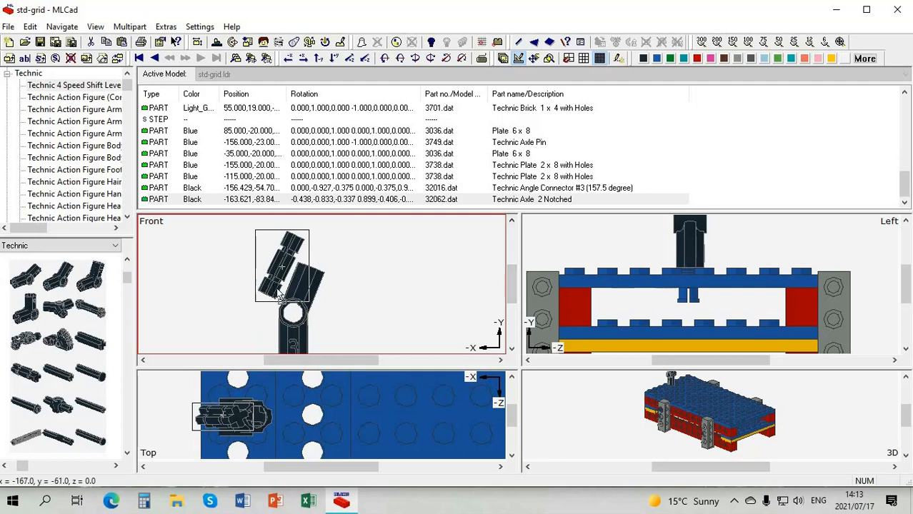
{"action": "left_click_drag", "start_coordinate": [279, 295], "coordinate": [283, 299]}
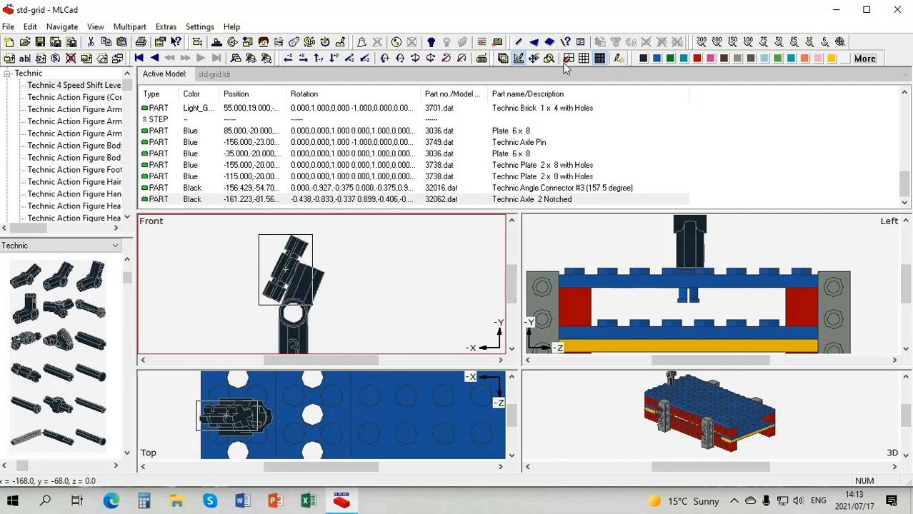
- Rotate the notched axle slightly counterclockwise about Z to match the connector's upper arm, and recolour it red
{"action": "left_click", "coordinate": [446, 59]}
{"action": "left_click", "coordinate": [447, 58]}
{"action": "left_click", "coordinate": [447, 58]}
{"action": "left_click", "coordinate": [696, 59]}
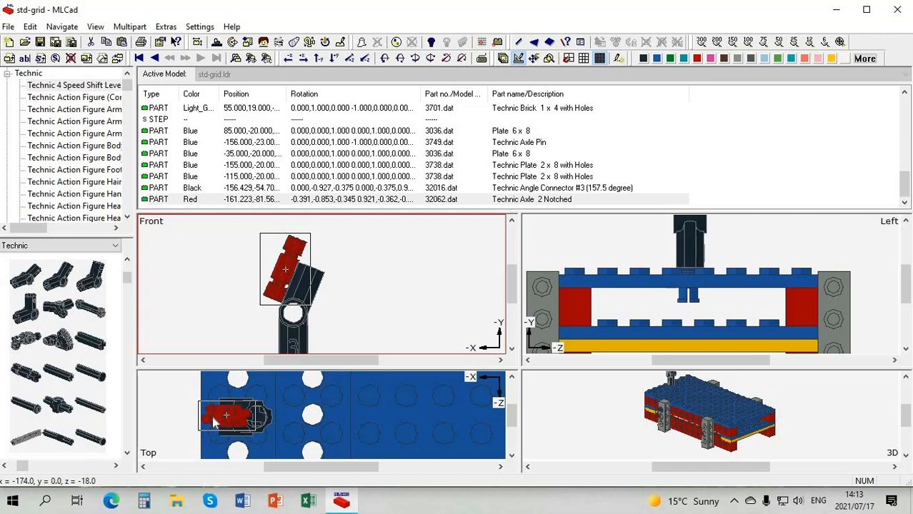
- Slide the red notched axle into the open end of the connector's upper arm, at about x -144.1, y -83.0
{"action": "left_click_drag", "start_coordinate": [309, 279], "coordinate": [319, 282]}
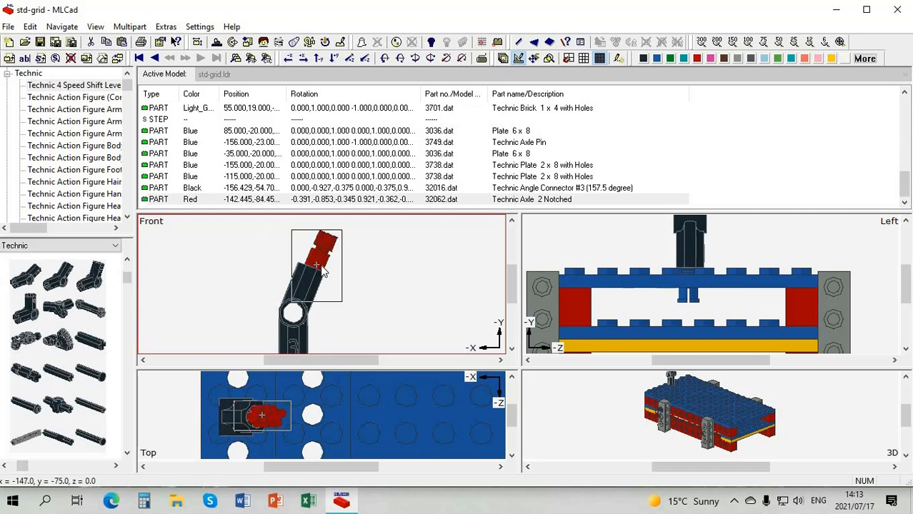
{"action": "scroll", "coordinate": [275, 428], "scroll_direction": "up", "scroll_amount": 1}
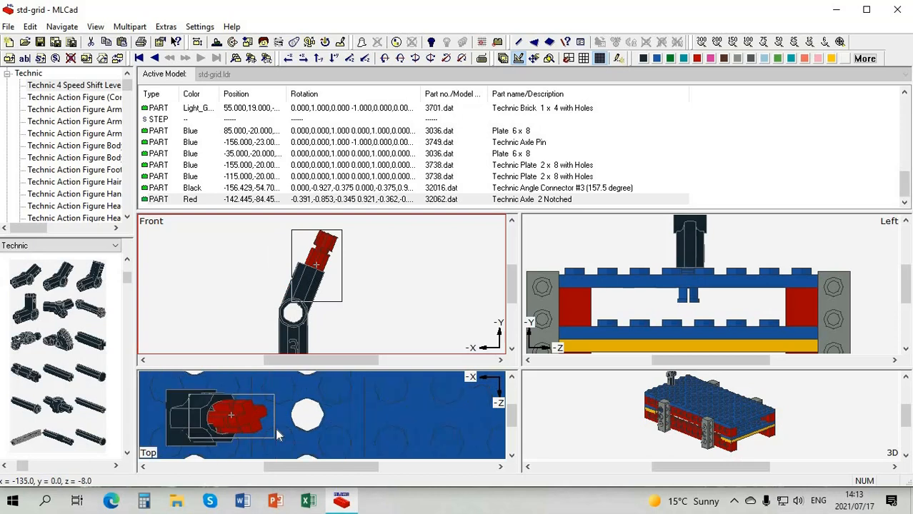
{"action": "left_click_drag", "start_coordinate": [319, 261], "coordinate": [322, 269]}
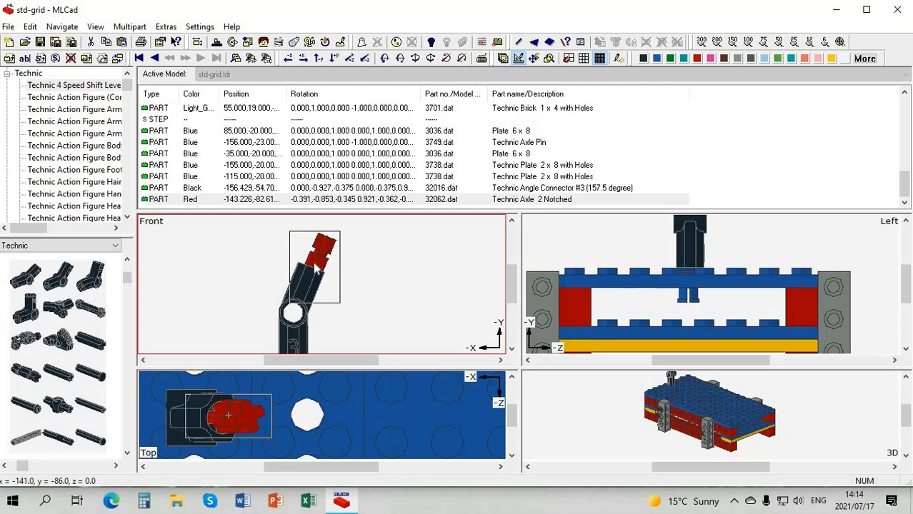
- Insert a step break after the last Technic Plate 2 x 8 with Holes and play the building sequence from step 1 to step 7
{"action": "left_click", "coordinate": [267, 270]}
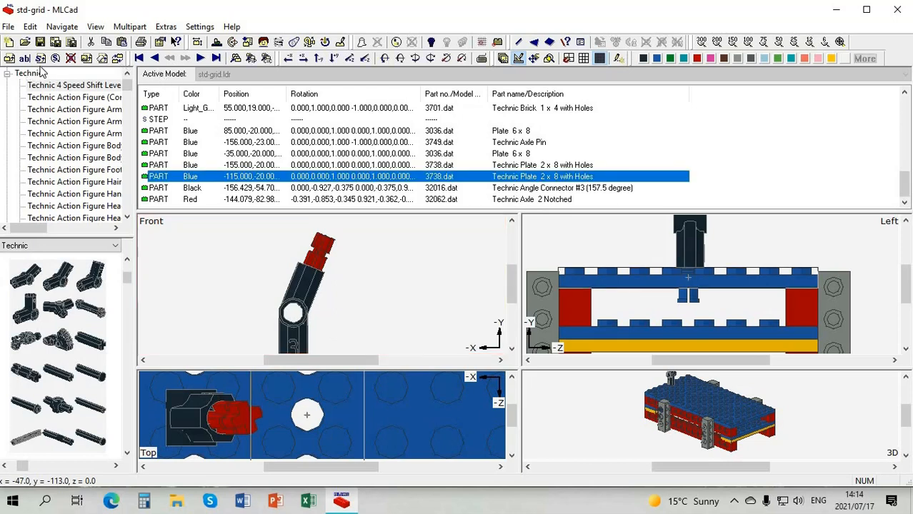
{"action": "left_click", "coordinate": [503, 59]}
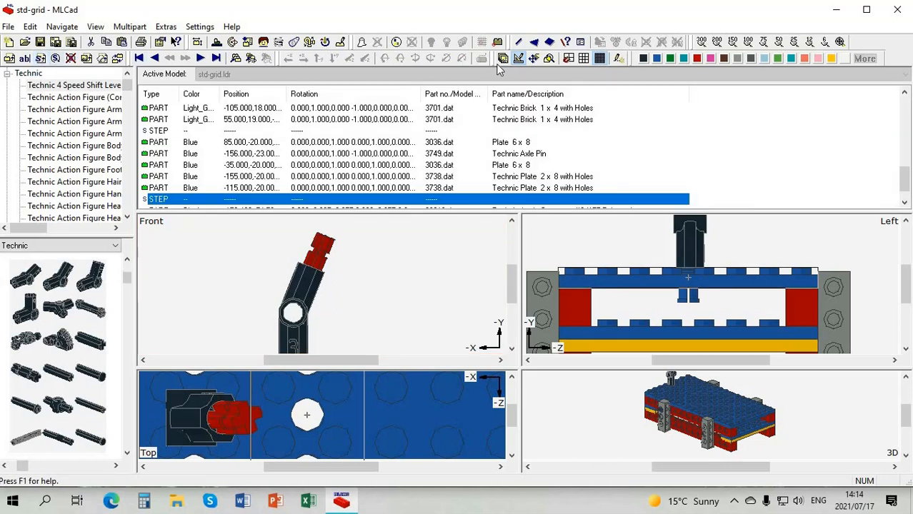
{"action": "left_click", "coordinate": [509, 61]}
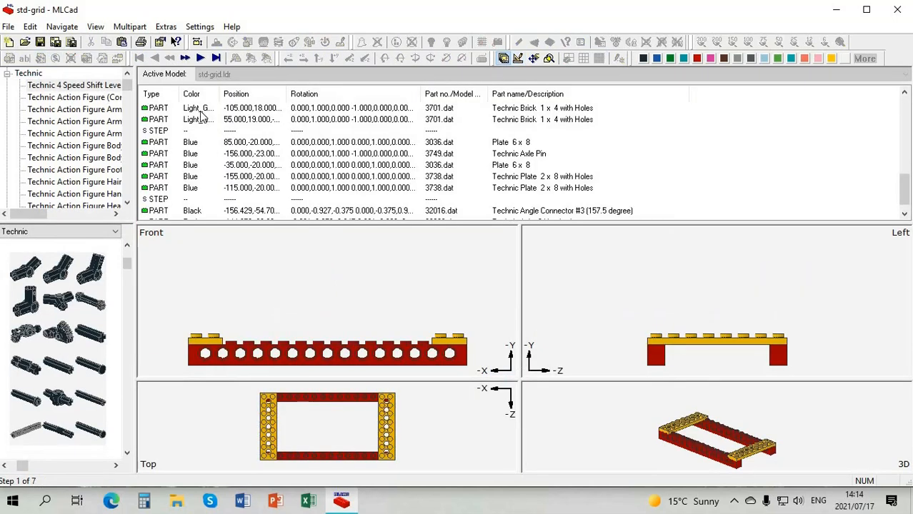
{"action": "left_click", "coordinate": [201, 59]}
{"action": "left_click", "coordinate": [201, 59]}
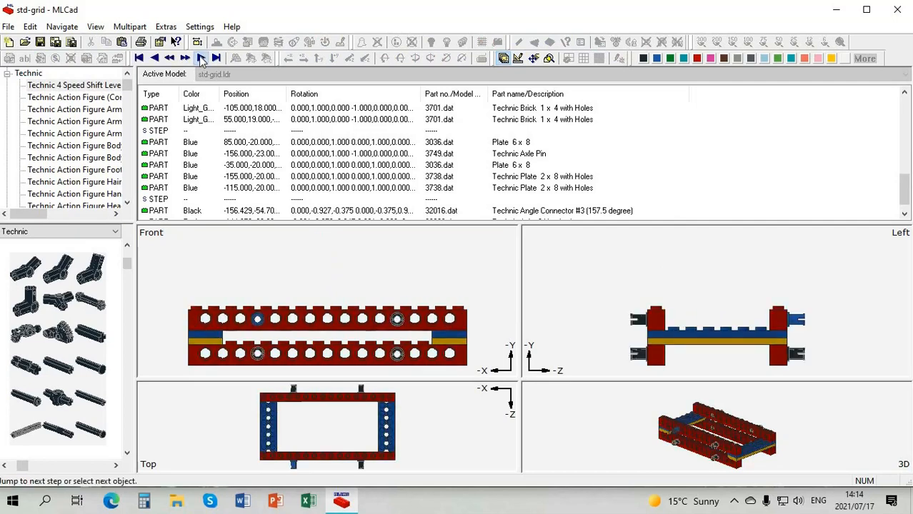
{"action": "left_click", "coordinate": [201, 59]}
{"action": "left_click", "coordinate": [201, 59]}
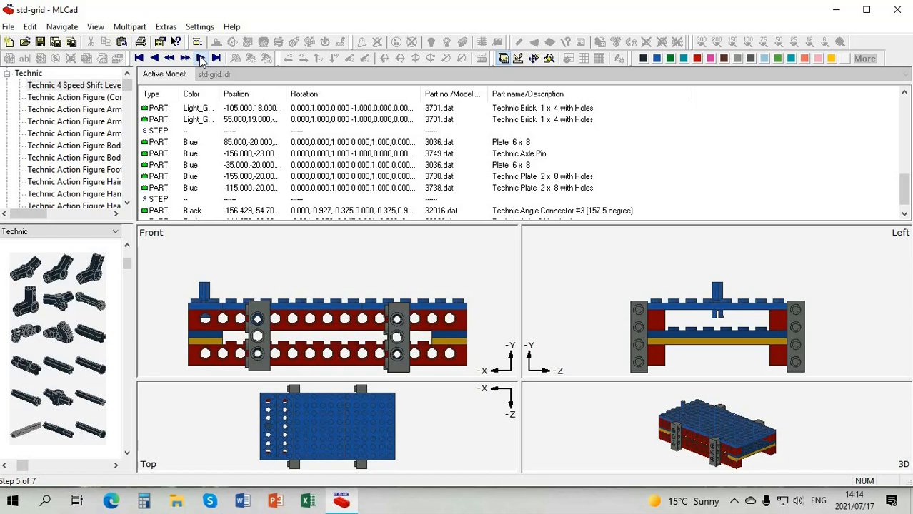
{"action": "left_click", "coordinate": [201, 59]}
{"action": "left_click", "coordinate": [201, 59]}
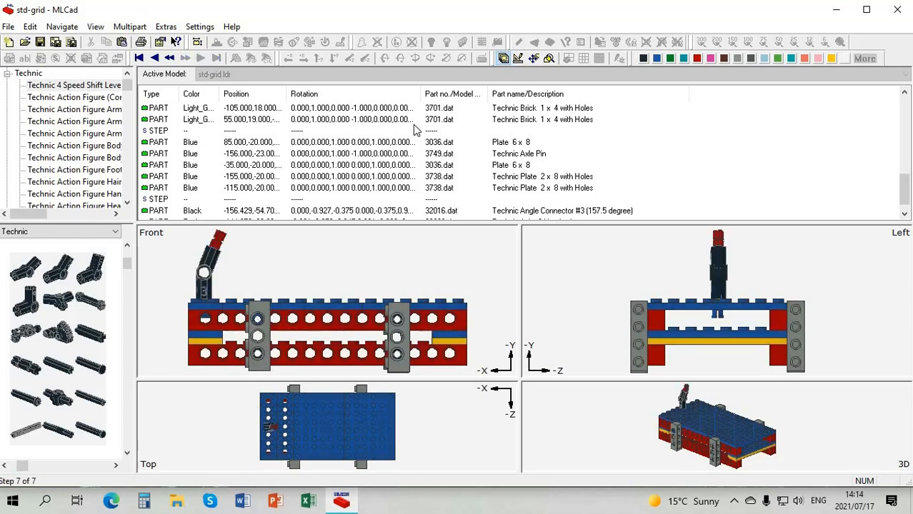
- Return to editing mode and recolour the blue Technic Pin with Friction in the frame's side black
{"action": "left_click", "coordinate": [518, 57]}
{"action": "left_click", "coordinate": [164, 337]}
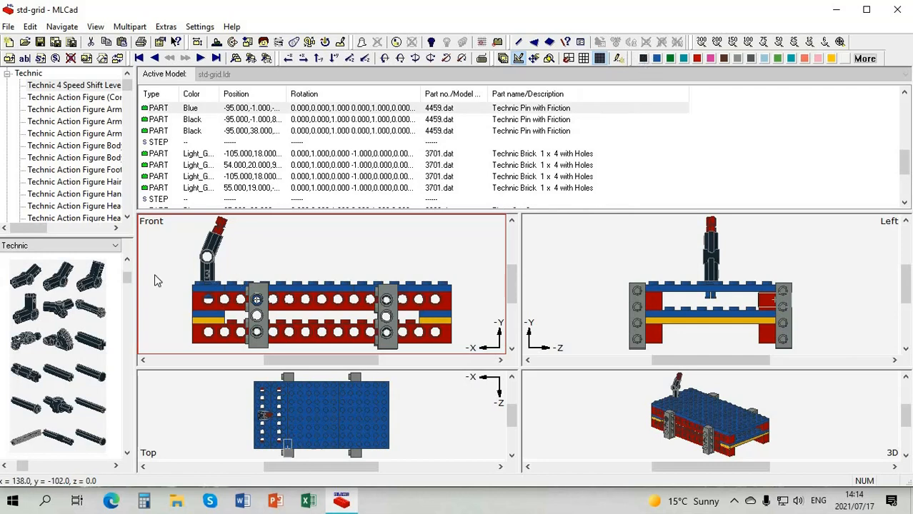
{"action": "left_click", "coordinate": [701, 300]}
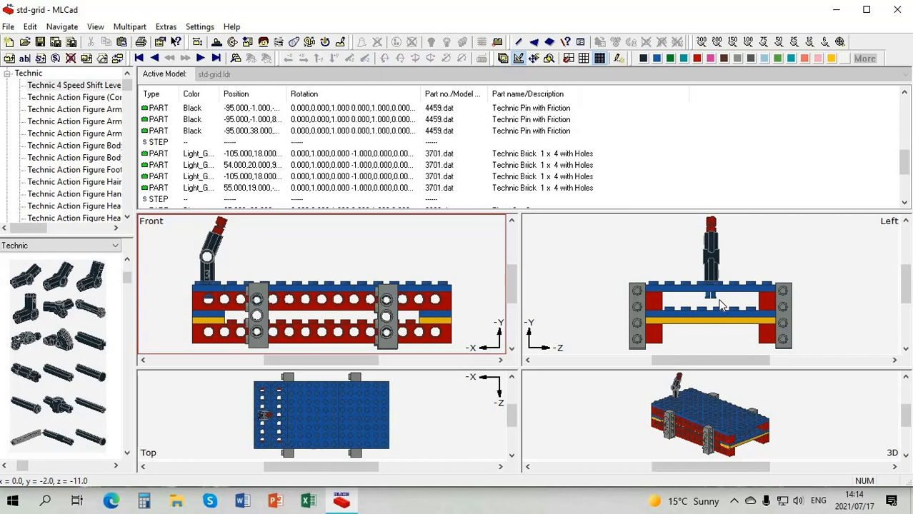
- Raise the blue Technic Axle Pin under the angle connector slightly, to y -24
{"action": "scroll", "coordinate": [722, 311], "scroll_direction": "up", "scroll_amount": 4}
{"action": "left_click", "coordinate": [718, 326]}
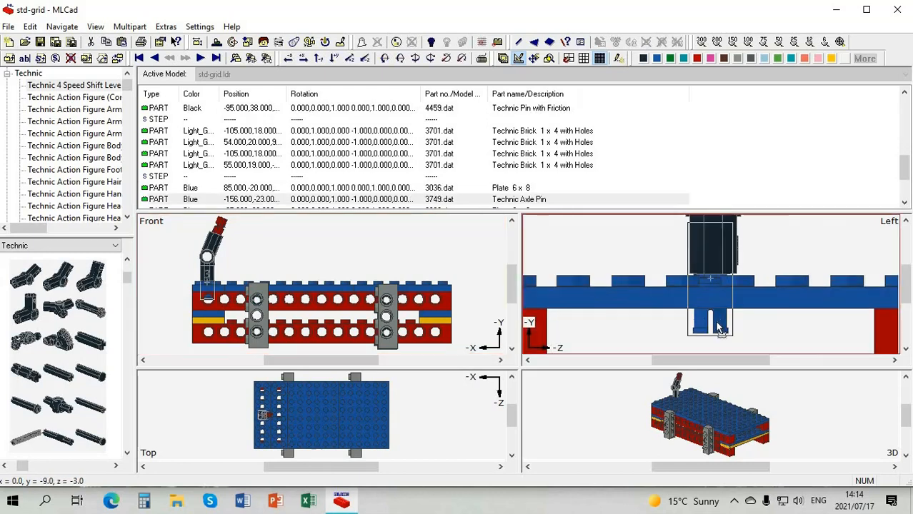
{"action": "left_click_drag", "start_coordinate": [721, 324], "coordinate": [721, 321]}
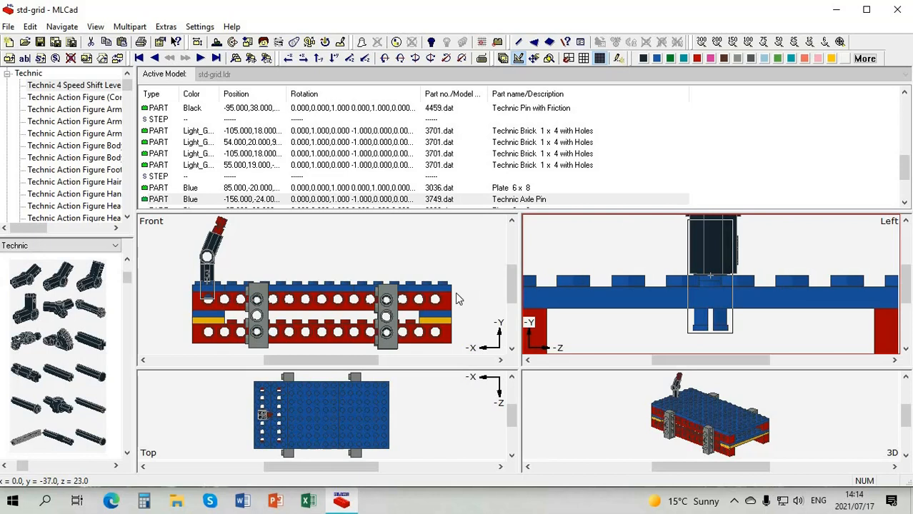
- Add a Technic Angle Connector #5 (112.5 degree) above the frame and rotate it 180° about Z and 90° about X
{"action": "left_click", "coordinate": [512, 221]}
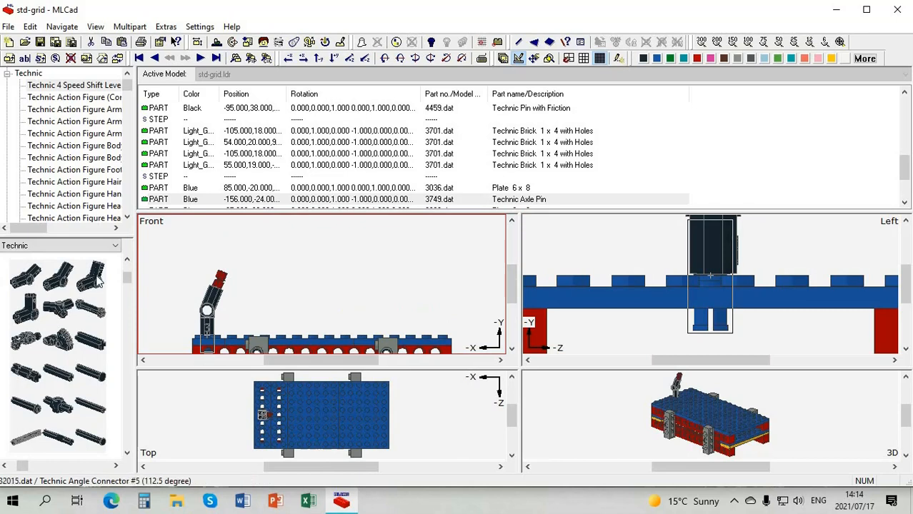
{"action": "left_click_drag", "start_coordinate": [90, 285], "coordinate": [245, 255]}
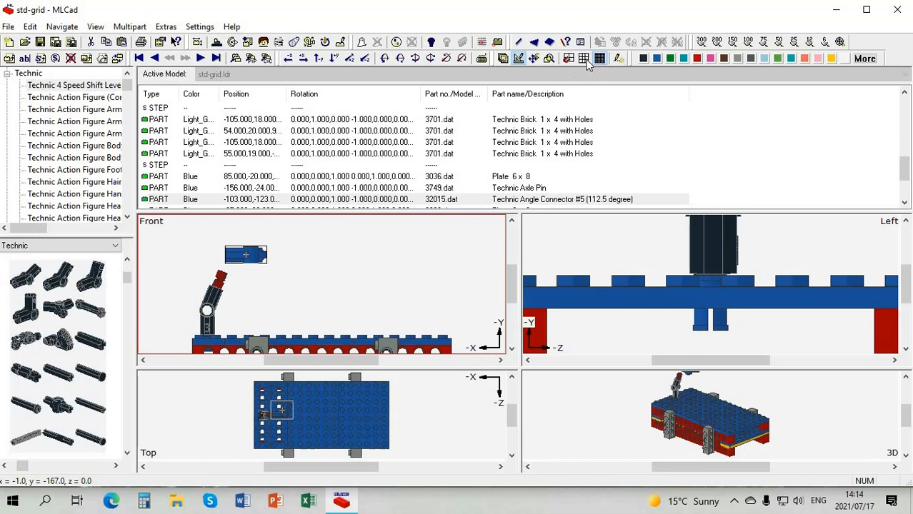
{"action": "left_click", "coordinate": [463, 59]}
{"action": "left_click", "coordinate": [463, 59]}
{"action": "left_click", "coordinate": [463, 58]}
{"action": "left_click", "coordinate": [462, 58]}
{"action": "left_click", "coordinate": [401, 58]}
{"action": "left_click", "coordinate": [400, 59]}
- Fit the 112.5 degree connector over the red notched axle at about x -133, y -111, and recolour it black
{"action": "left_click_drag", "start_coordinate": [250, 266], "coordinate": [229, 275]}
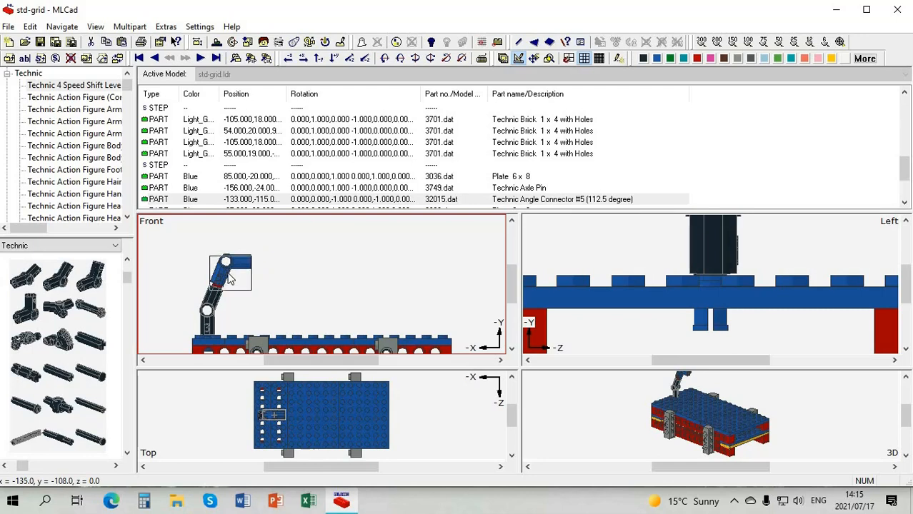
{"action": "left_click", "coordinate": [298, 273]}
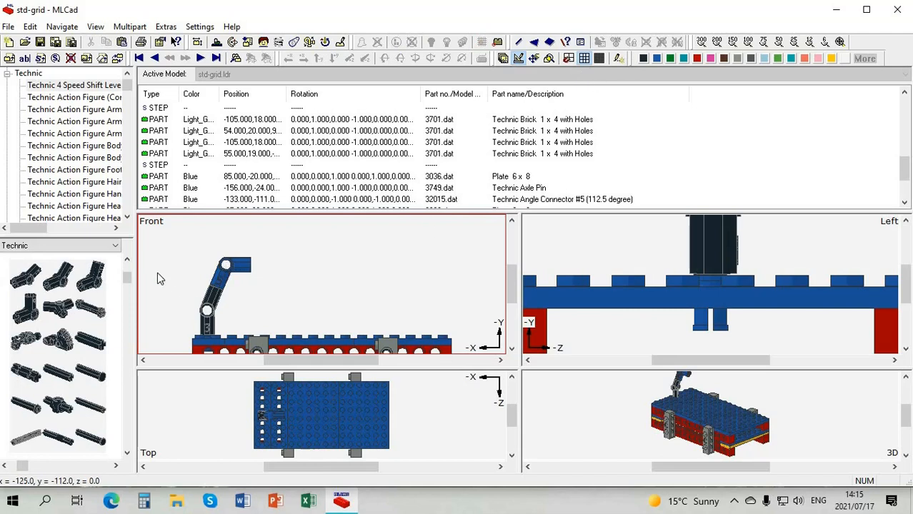
{"action": "left_click", "coordinate": [221, 281]}
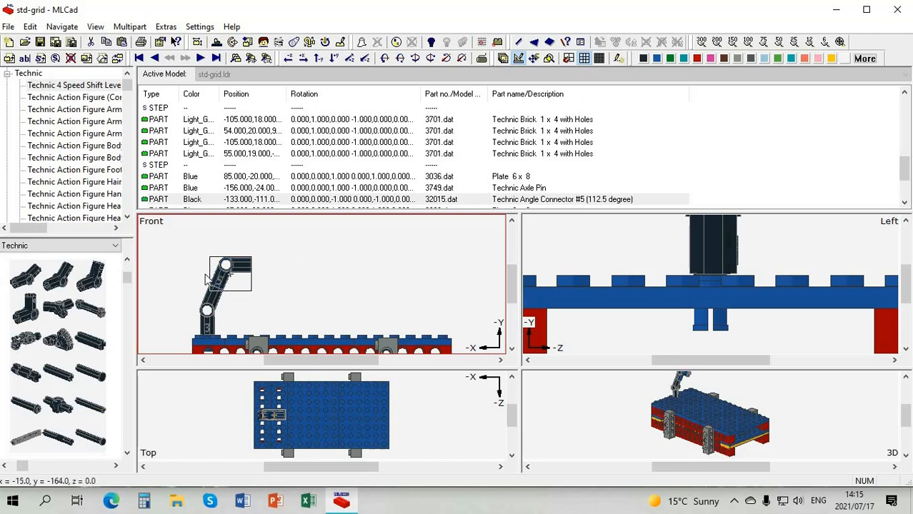
{"action": "left_click", "coordinate": [182, 271]}
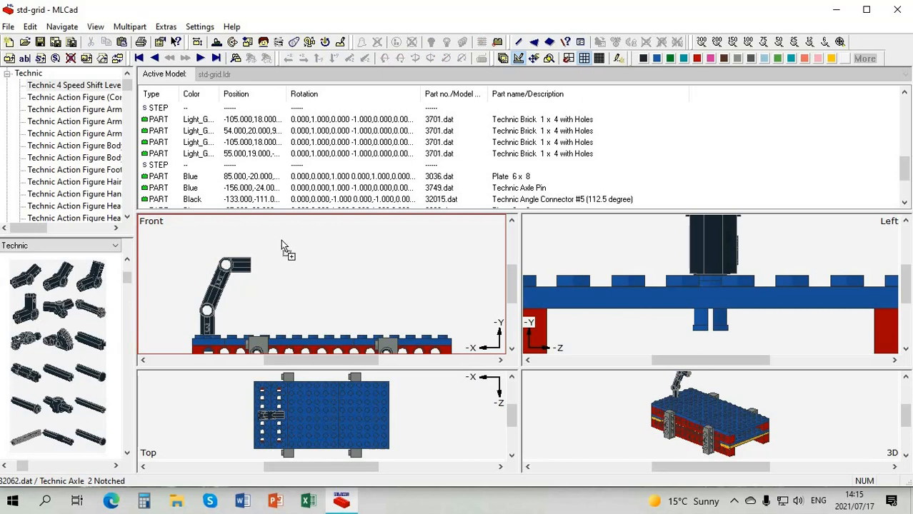
- Add a second red Technic Axle 2 Notched at about x -60.6, y -123.5 and rotate it clockwise about Z until it is horizontal
{"action": "left_click_drag", "start_coordinate": [283, 262], "coordinate": [280, 240]}
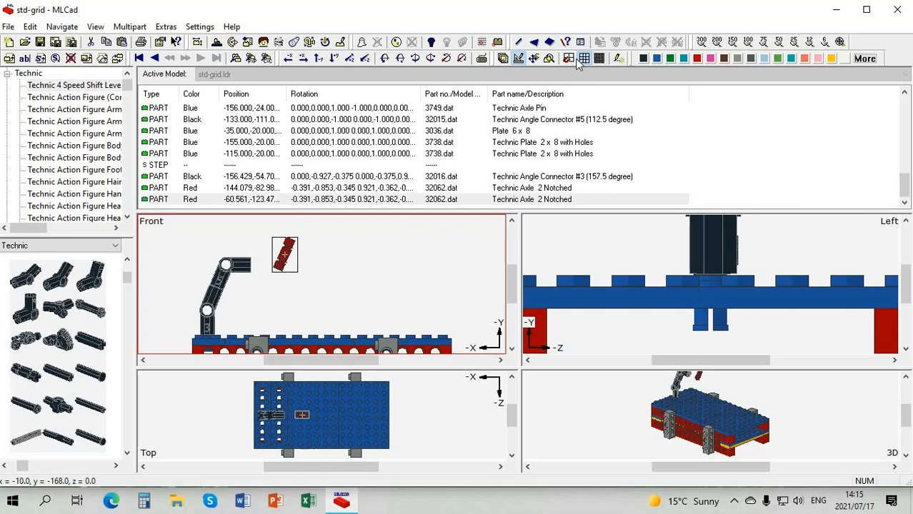
{"action": "left_click", "coordinate": [461, 59]}
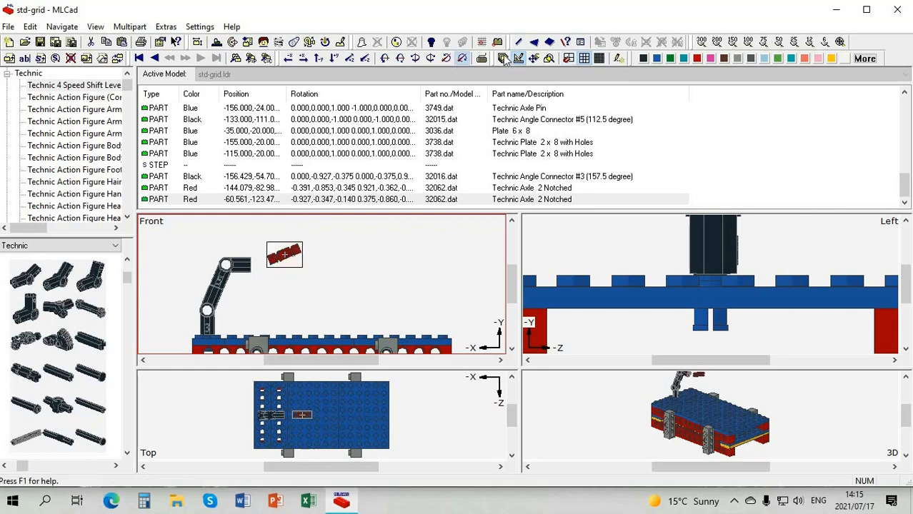
{"action": "left_click", "coordinate": [464, 58]}
{"action": "left_click", "coordinate": [464, 59]}
{"action": "left_click", "coordinate": [464, 59]}
{"action": "left_click", "coordinate": [463, 58]}
{"action": "left_click", "coordinate": [464, 59]}
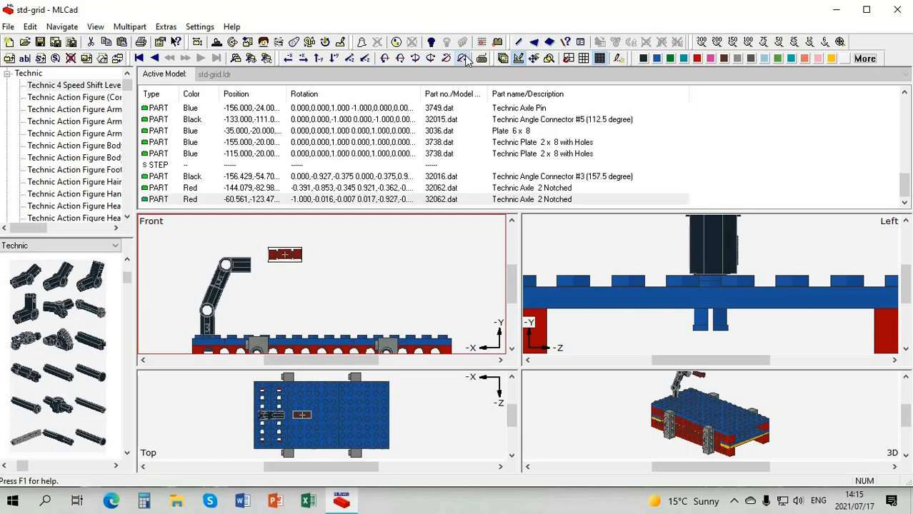
{"action": "left_click", "coordinate": [462, 59]}
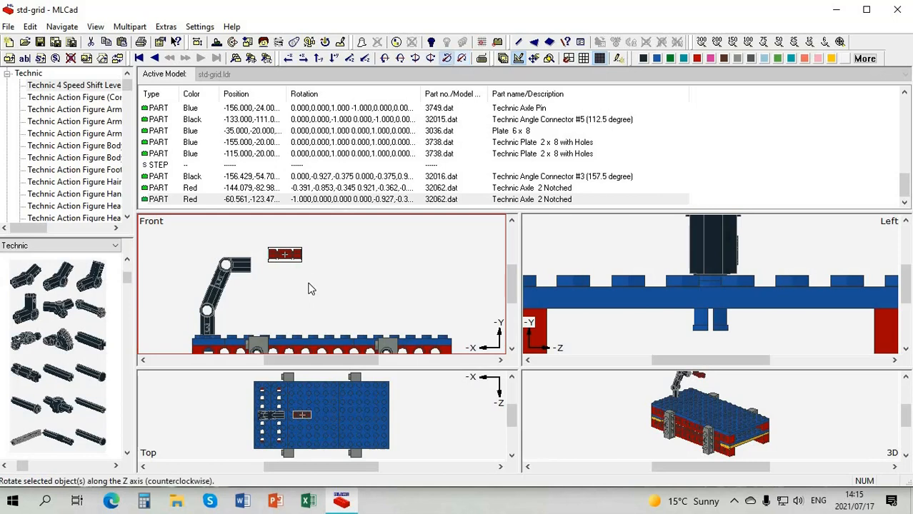
- Slide the horizontal notched axle into the 112.5 degree connector's open arm, at about x -104.4, y -111
{"action": "scroll", "coordinate": [278, 239], "scroll_direction": "up", "scroll_amount": 1}
{"action": "left_click_drag", "start_coordinate": [262, 245], "coordinate": [212, 260]}
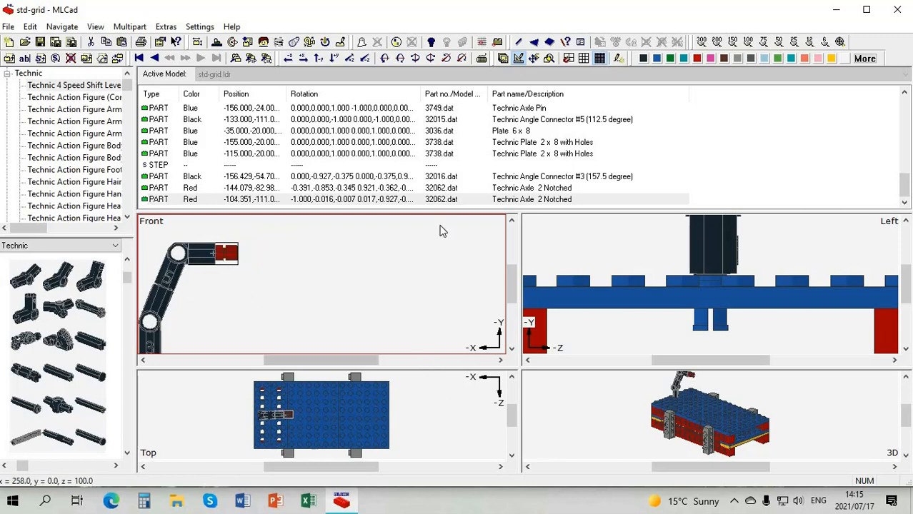
- Enlarge the model views and change the Left view's angle to Right to face the end of the horizontal axle
{"action": "left_click_drag", "start_coordinate": [427, 211], "coordinate": [429, 152]}
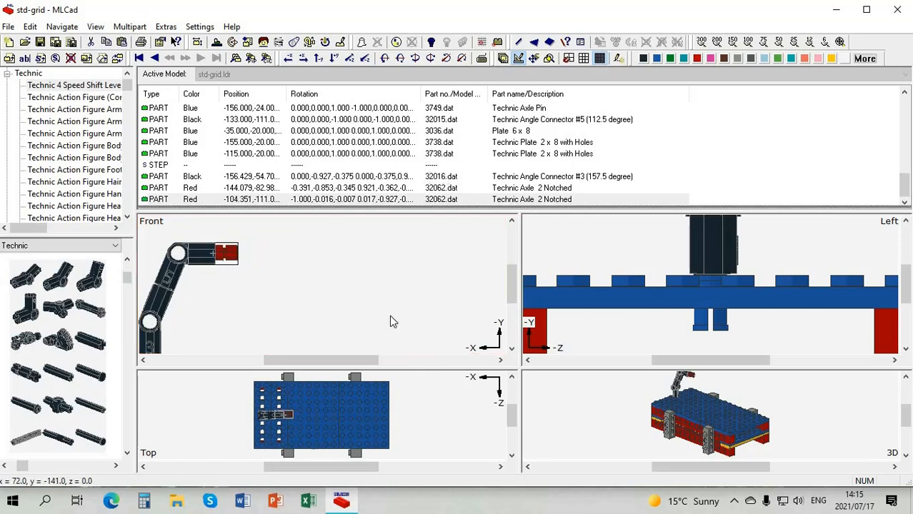
{"action": "scroll", "coordinate": [319, 368], "scroll_direction": "up", "scroll_amount": 3}
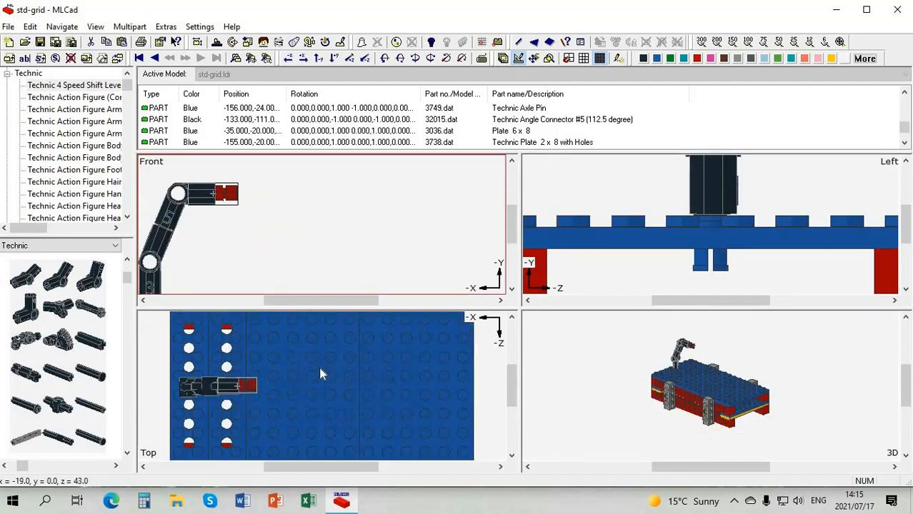
{"action": "scroll", "coordinate": [370, 341], "scroll_direction": "down", "scroll_amount": 3}
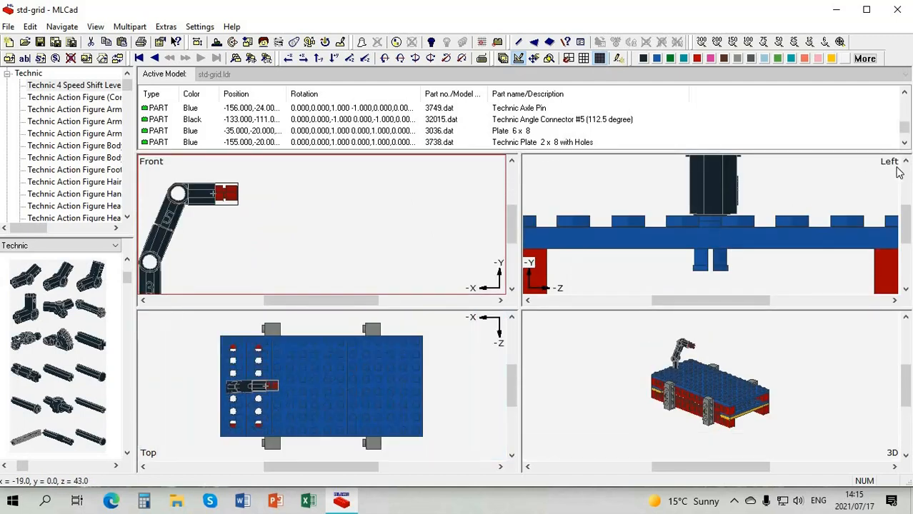
{"action": "left_click", "coordinate": [906, 163]}
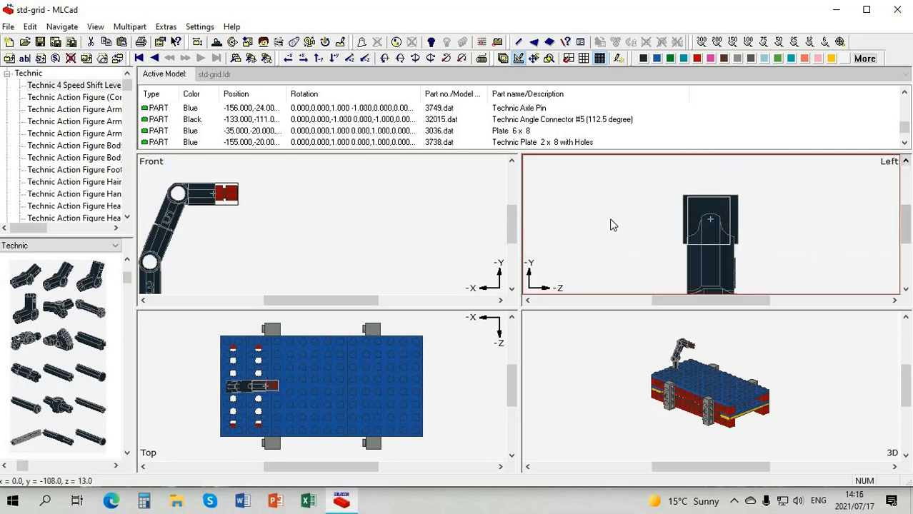
{"action": "left_click", "coordinate": [694, 207]}
{"action": "left_click", "coordinate": [271, 384]}
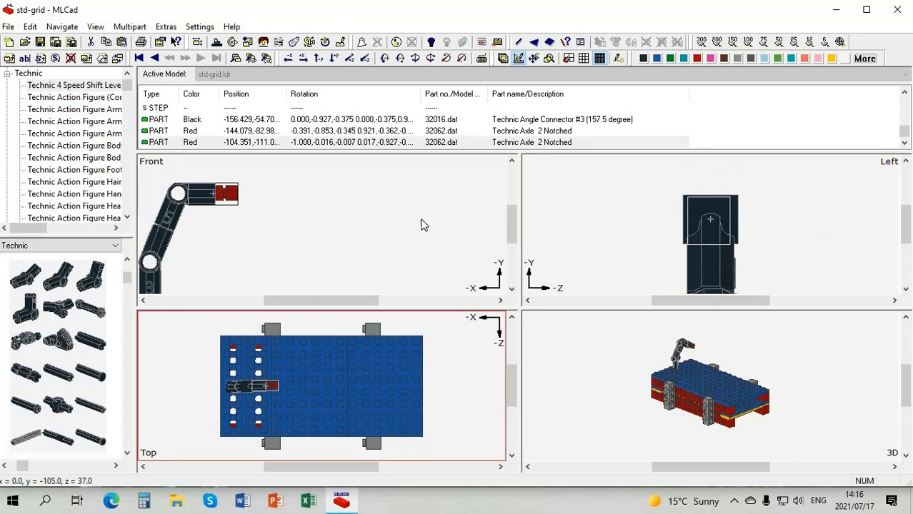
{"action": "left_click", "coordinate": [654, 197]}
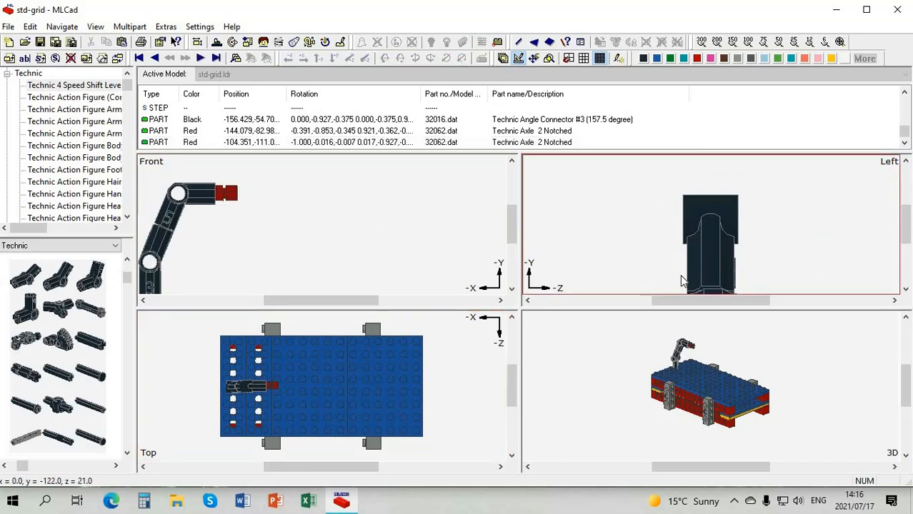
{"action": "right_click", "coordinate": [654, 194]}
{"action": "mouse_move", "coordinate": [697, 330]}
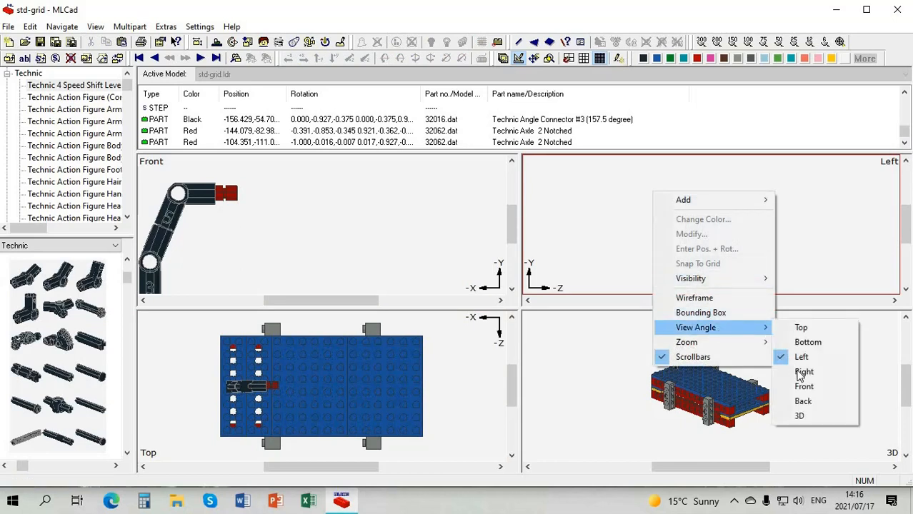
{"action": "left_click", "coordinate": [804, 372]}
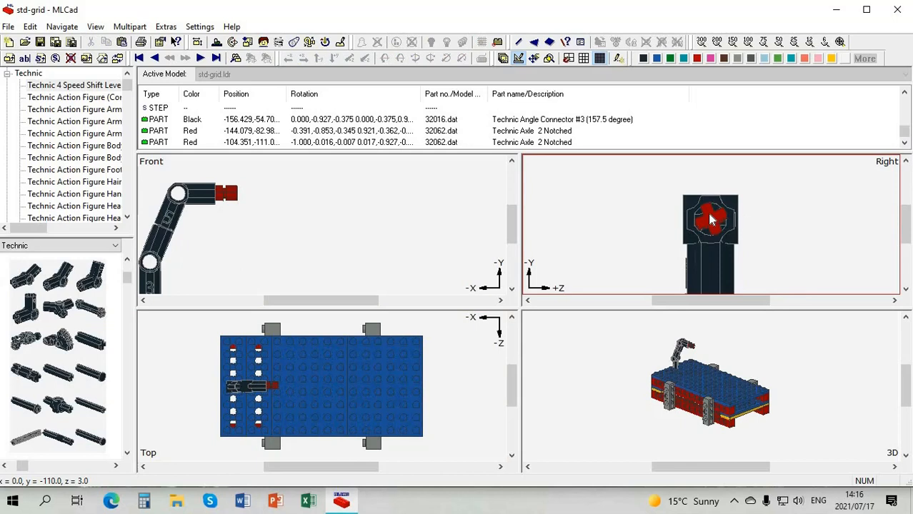
- Try coarse rotations of the horizontal notched axle about the Z and Y axes
{"action": "left_click", "coordinate": [711, 216]}
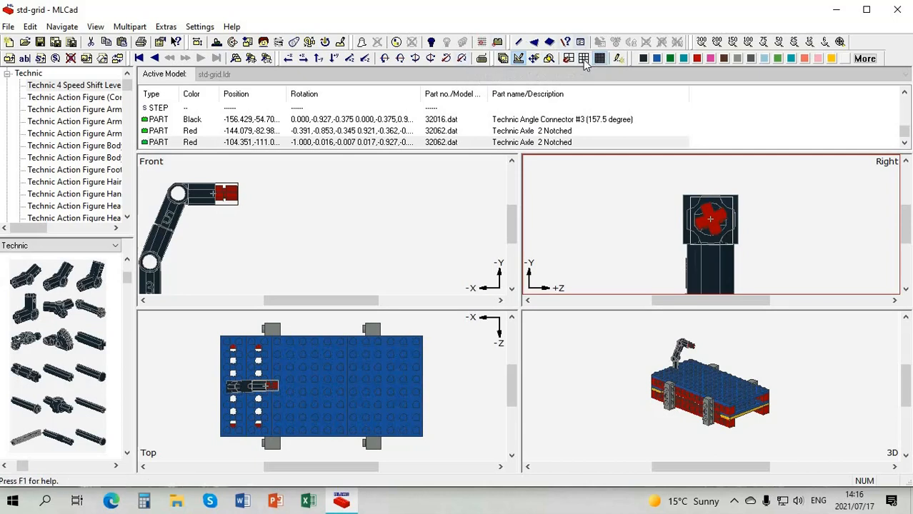
{"action": "left_click", "coordinate": [462, 60]}
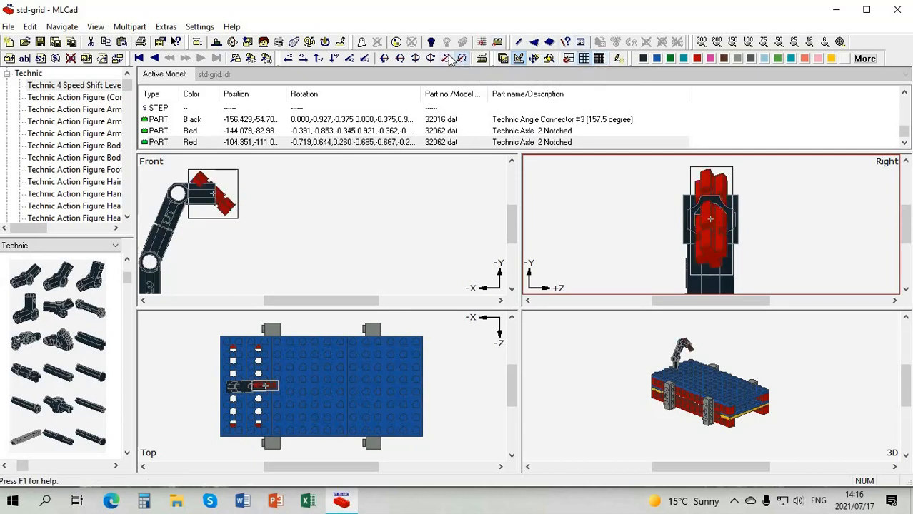
{"action": "left_click", "coordinate": [448, 59]}
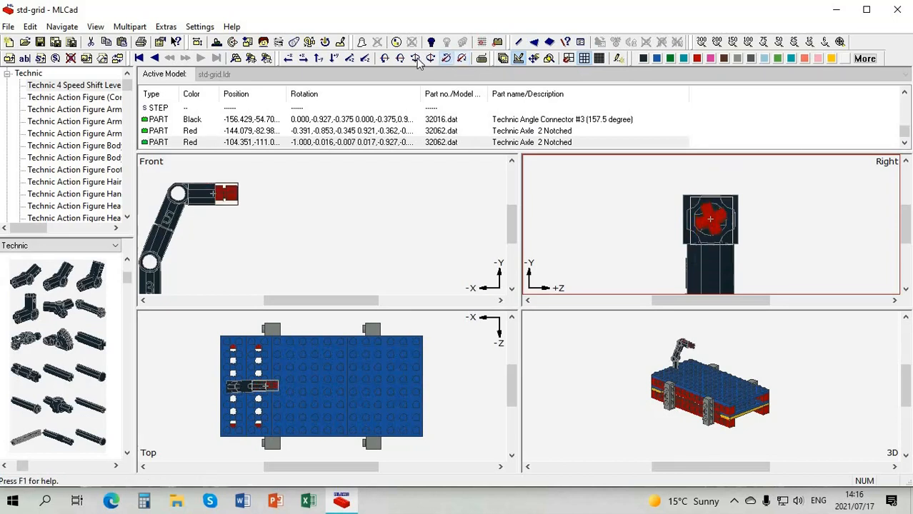
{"action": "left_click", "coordinate": [415, 60]}
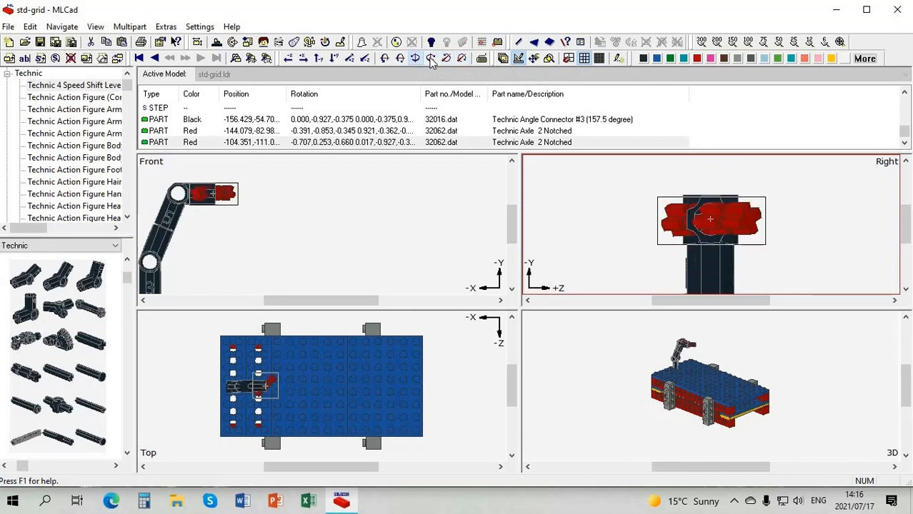
{"action": "left_click", "coordinate": [430, 58]}
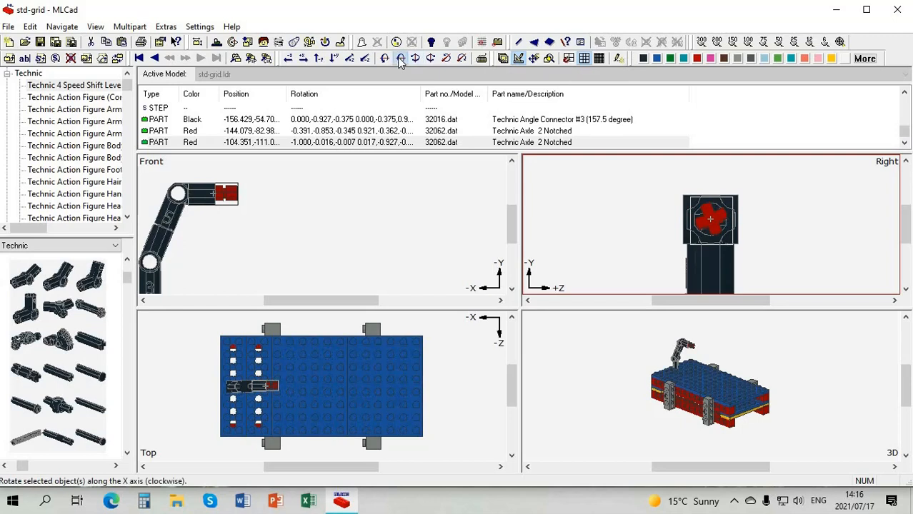
- Rotate the horizontal notched axle counterclockwise about X in fine steps until its cross profile stands upright, and deselect it
{"action": "left_click", "coordinate": [600, 59]}
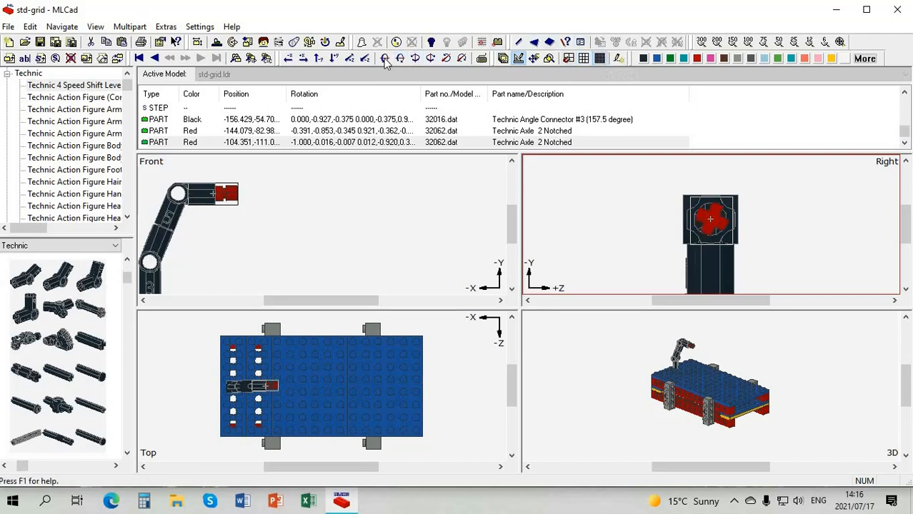
{"action": "left_click", "coordinate": [386, 58]}
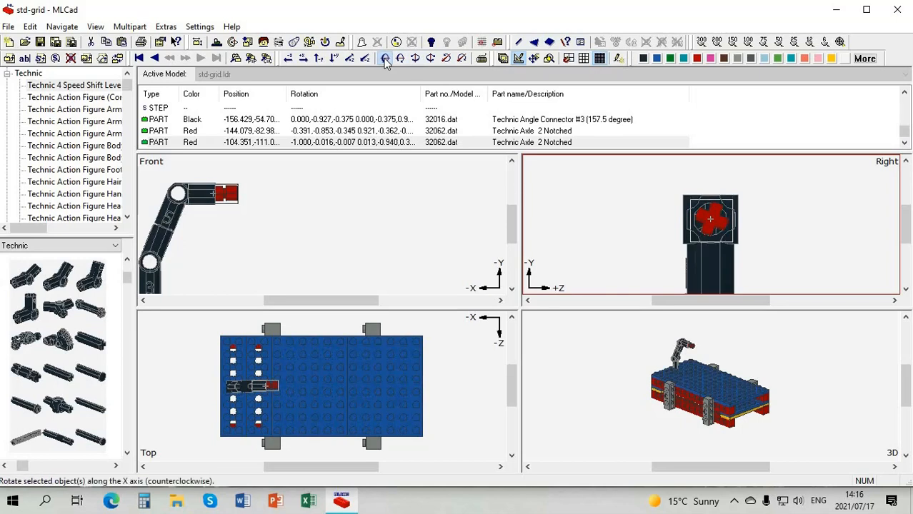
{"action": "left_click", "coordinate": [385, 58]}
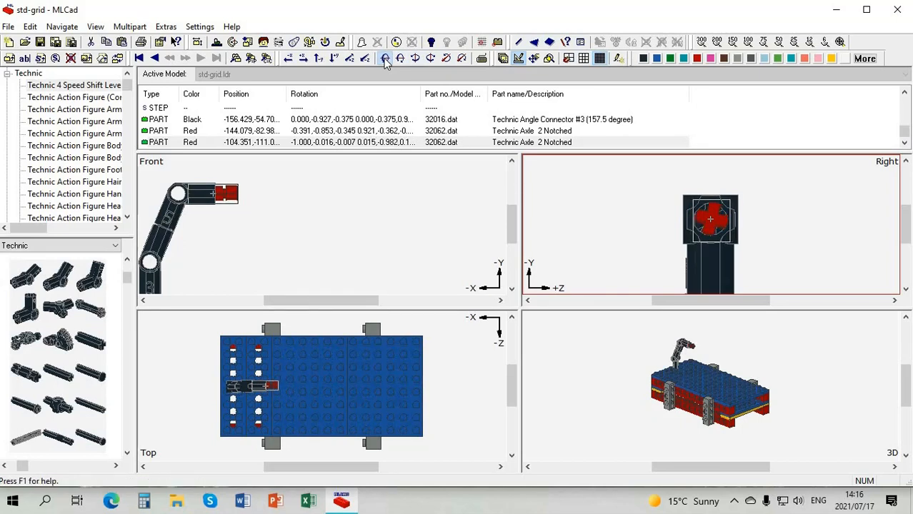
{"action": "left_click", "coordinate": [385, 58]}
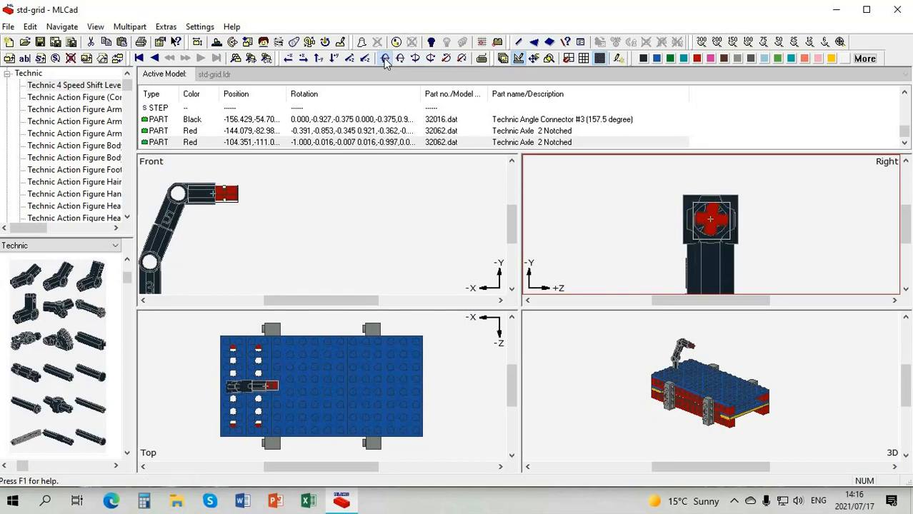
{"action": "left_click", "coordinate": [385, 58]}
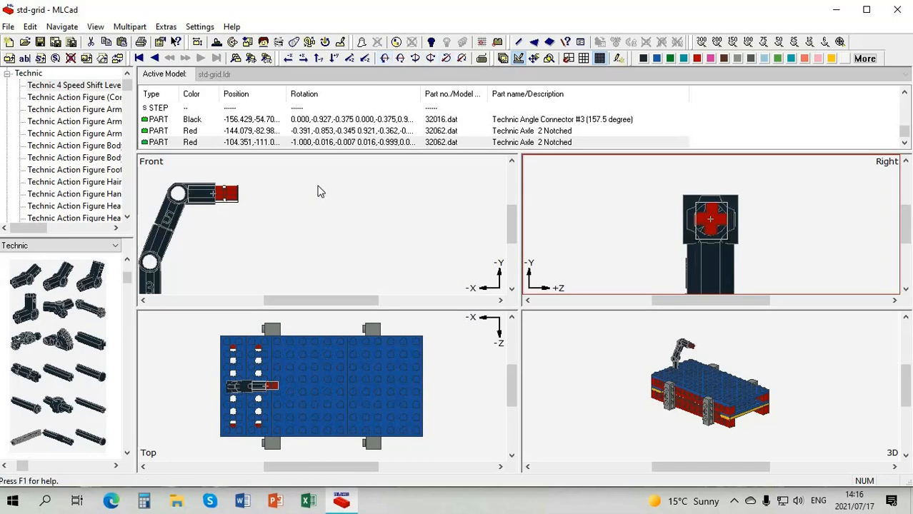
{"action": "left_click", "coordinate": [184, 261]}
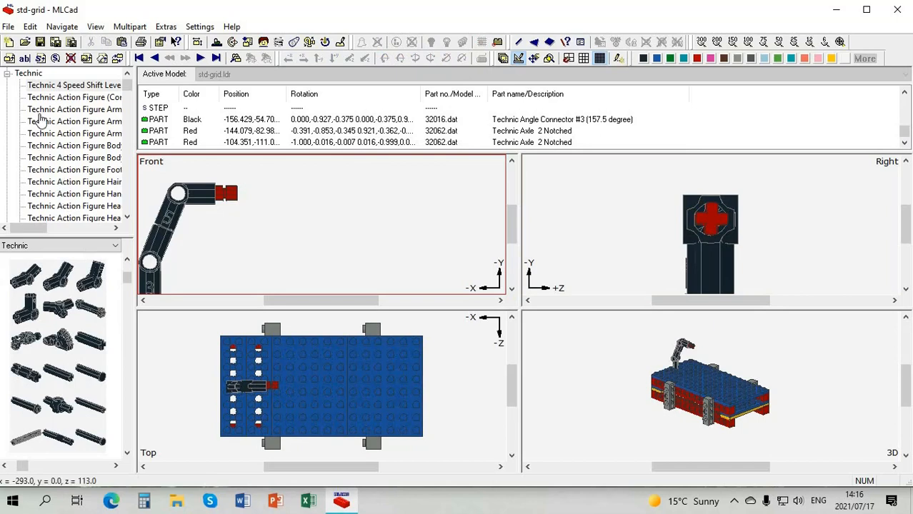
- Add a Technic Wedge Belt Wheel - Reinforced from Favorites at about x -60.6, y -100, and rotate it clockwise about Y to face the axle end
{"action": "left_click", "coordinate": [7, 73]}
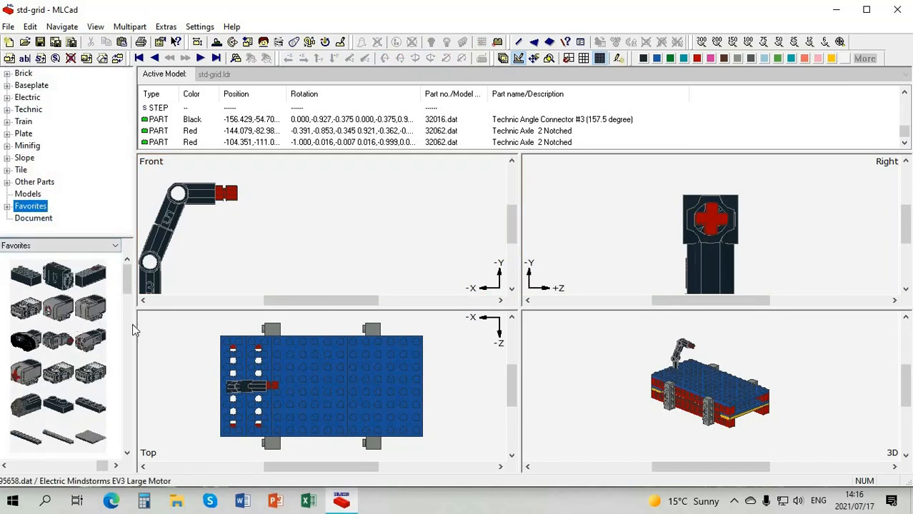
{"action": "scroll", "coordinate": [81, 415], "scroll_direction": "down", "scroll_amount": 10}
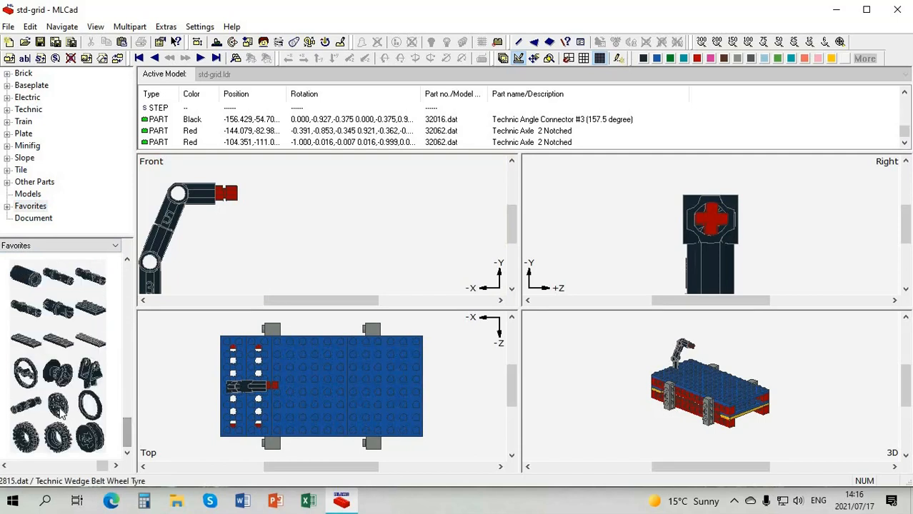
{"action": "left_click_drag", "start_coordinate": [62, 408], "coordinate": [269, 229]}
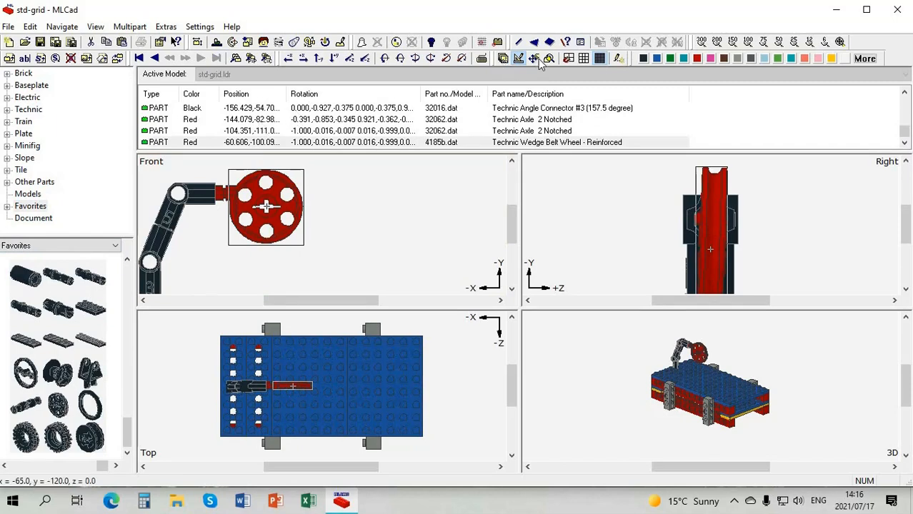
{"action": "left_click", "coordinate": [431, 58]}
{"action": "left_click", "coordinate": [431, 57]}
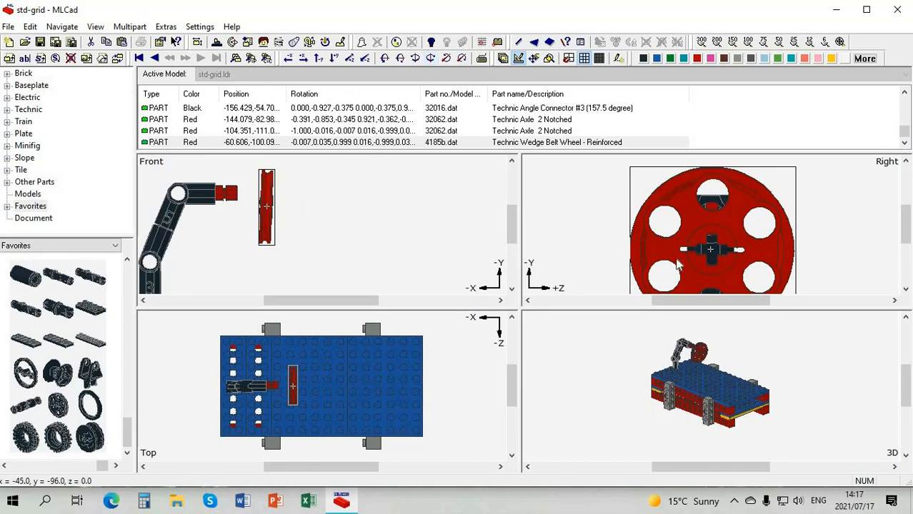
- Recolour the wedge belt wheel light gray and centre it on the horizontal axle at about y -111
{"action": "left_click", "coordinate": [735, 57]}
{"action": "left_click_drag", "start_coordinate": [687, 243], "coordinate": [684, 228]}
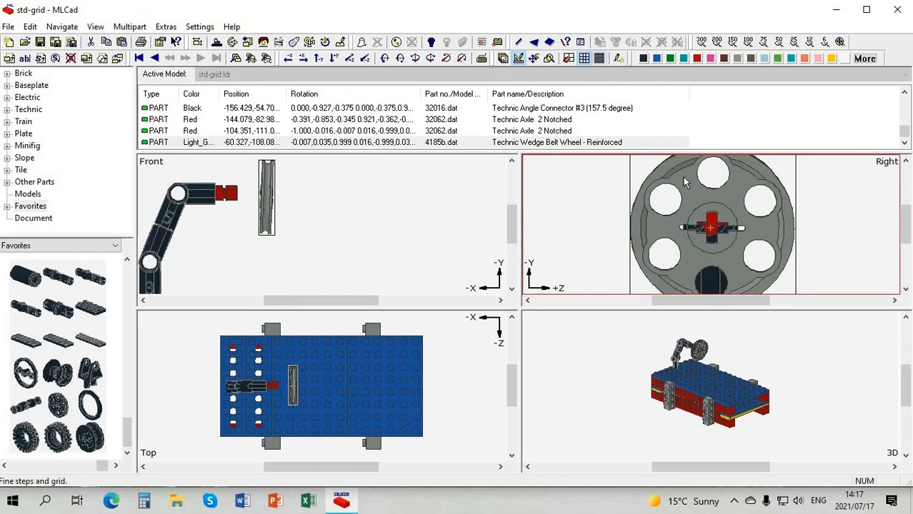
{"action": "left_click_drag", "start_coordinate": [685, 178], "coordinate": [684, 178]}
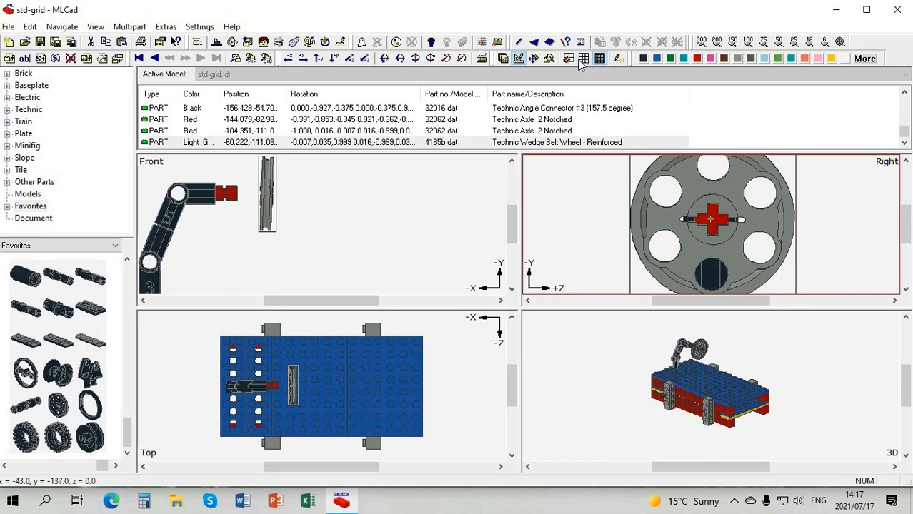
- Try coarse rotations of the wedge belt wheel about the X and Y axes
{"action": "left_click", "coordinate": [385, 59]}
{"action": "left_click", "coordinate": [386, 60]}
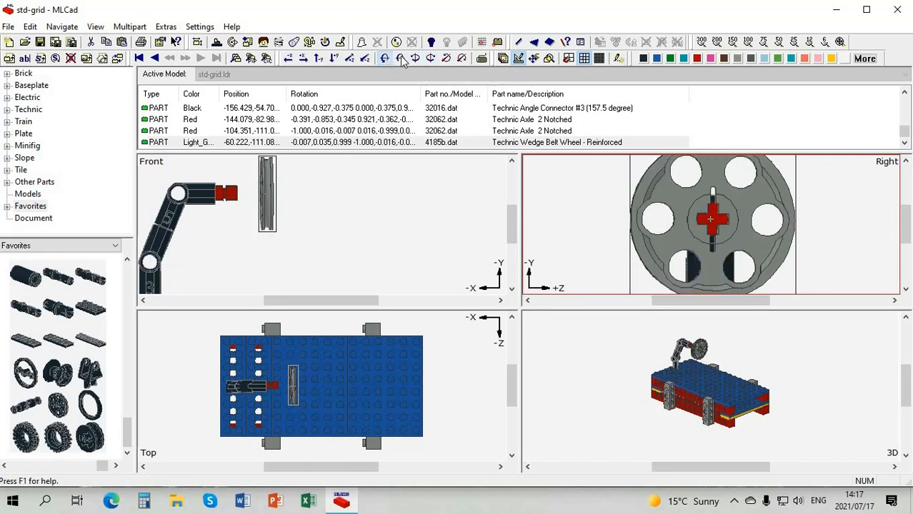
{"action": "left_click", "coordinate": [401, 59]}
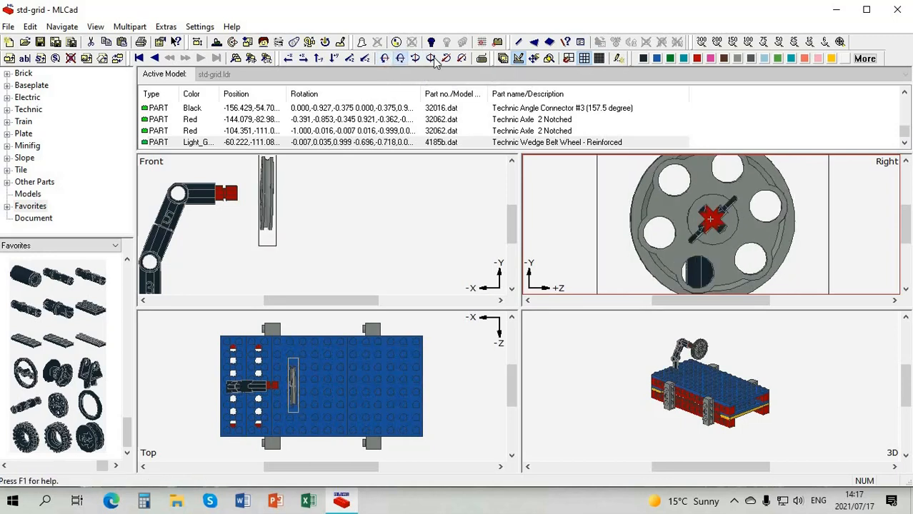
{"action": "left_click", "coordinate": [415, 60]}
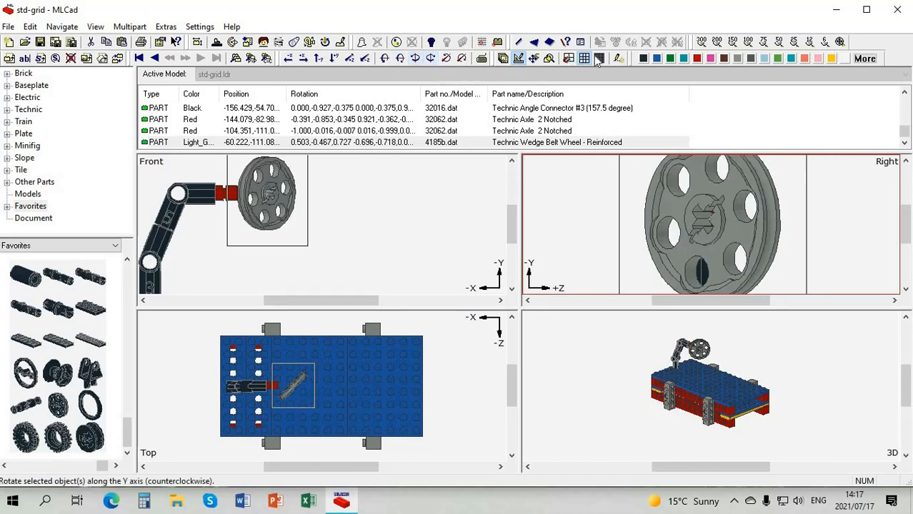
{"action": "left_click", "coordinate": [415, 60]}
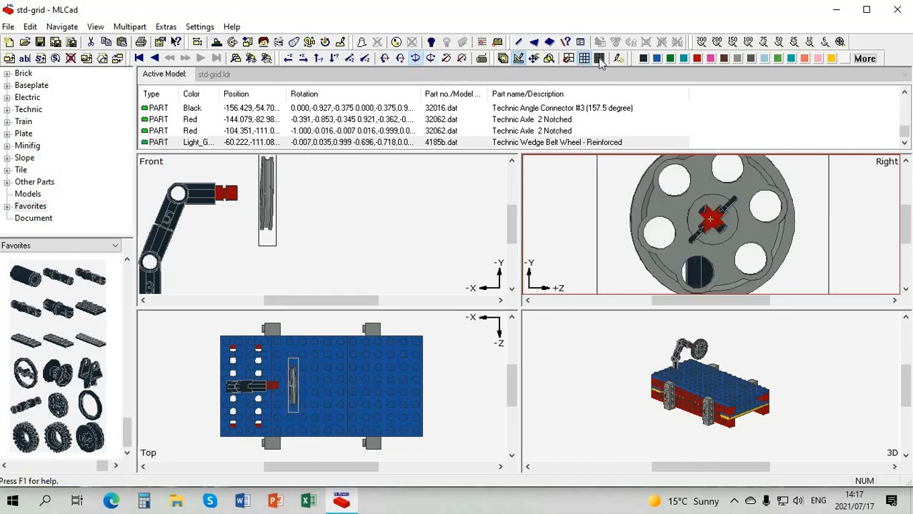
- Straighten the wedge belt wheel with fine rotations about Y and Z until it stands square to the axle
{"action": "left_click", "coordinate": [432, 59]}
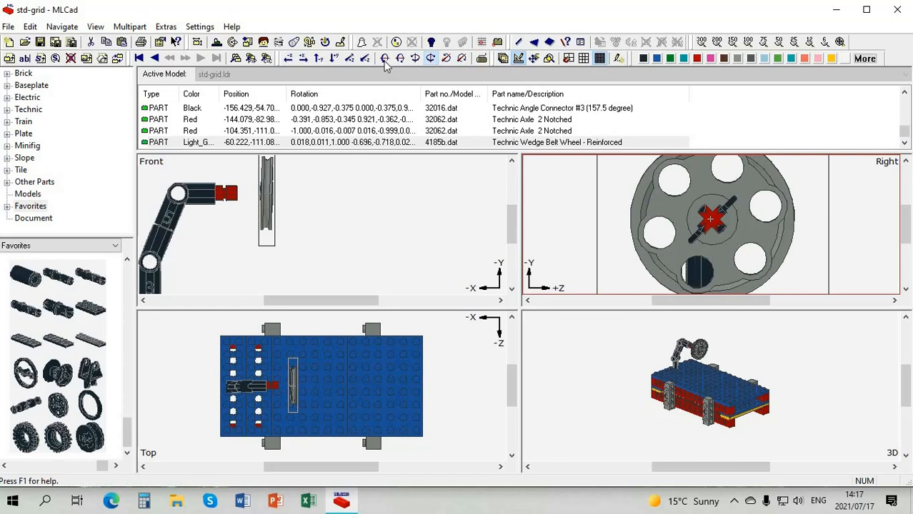
{"action": "left_click", "coordinate": [445, 59]}
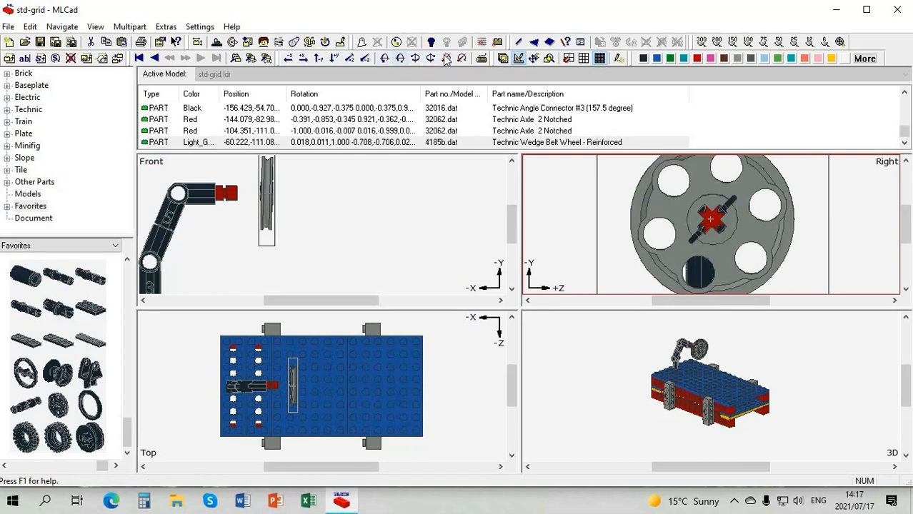
{"action": "left_click", "coordinate": [446, 59]}
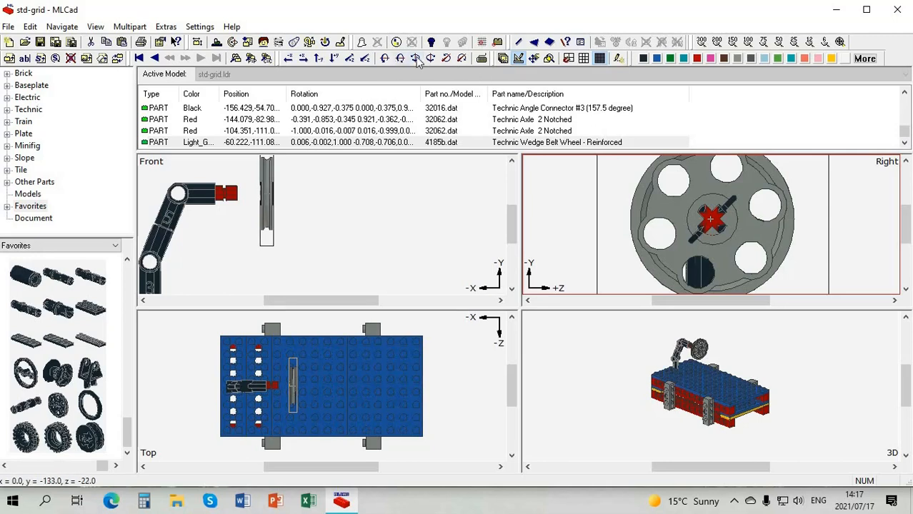
{"action": "left_click", "coordinate": [462, 58]}
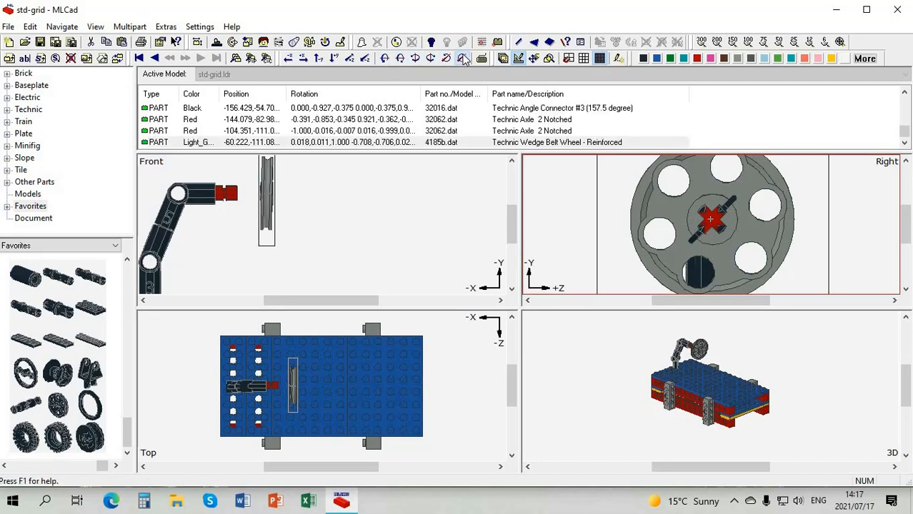
{"action": "left_click", "coordinate": [414, 59]}
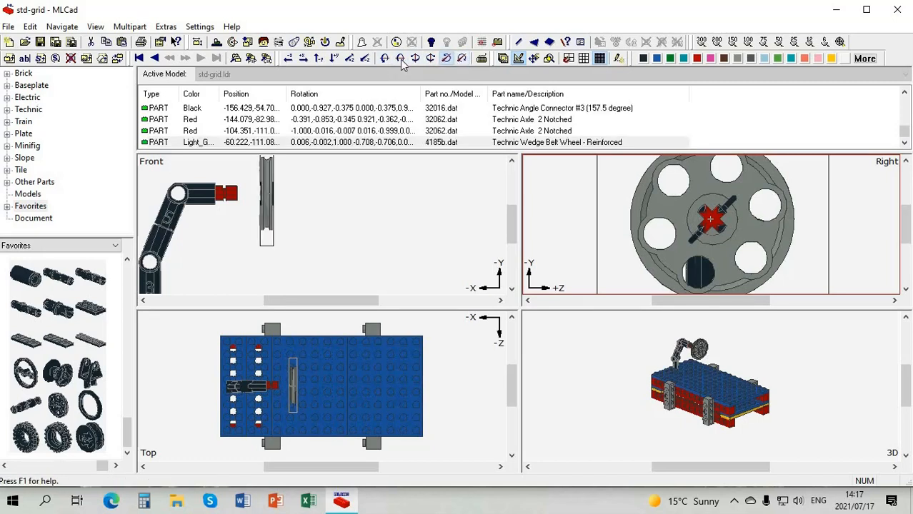
- Rotate the wedge belt wheel clockwise about X in fine steps until its cross hole lines up with the axle's cross
{"action": "left_click", "coordinate": [401, 61]}
{"action": "left_click", "coordinate": [402, 61]}
{"action": "left_click", "coordinate": [401, 61]}
{"action": "left_click", "coordinate": [401, 60]}
{"action": "left_click", "coordinate": [402, 61]}
{"action": "left_click", "coordinate": [401, 61]}
{"action": "left_click", "coordinate": [401, 61]}
{"action": "left_click", "coordinate": [401, 61]}
{"action": "left_click", "coordinate": [402, 60]}
{"action": "left_click", "coordinate": [402, 60]}
{"action": "left_click", "coordinate": [402, 61]}
{"action": "left_click", "coordinate": [401, 60]}
{"action": "left_click", "coordinate": [402, 61]}
{"action": "left_click", "coordinate": [401, 61]}
{"action": "left_click", "coordinate": [401, 61]}
{"action": "left_click", "coordinate": [401, 61]}
{"action": "left_click", "coordinate": [401, 61]}
{"action": "left_click", "coordinate": [402, 61]}
{"action": "left_click", "coordinate": [402, 60]}
{"action": "left_click", "coordinate": [401, 61]}
{"action": "left_click", "coordinate": [402, 61]}
{"action": "left_click", "coordinate": [402, 60]}
{"action": "left_click", "coordinate": [401, 61]}
{"action": "left_click", "coordinate": [402, 61]}
{"action": "left_click", "coordinate": [401, 61]}
{"action": "left_click", "coordinate": [401, 61]}
{"action": "left_click", "coordinate": [401, 60]}
{"action": "left_click", "coordinate": [402, 59]}
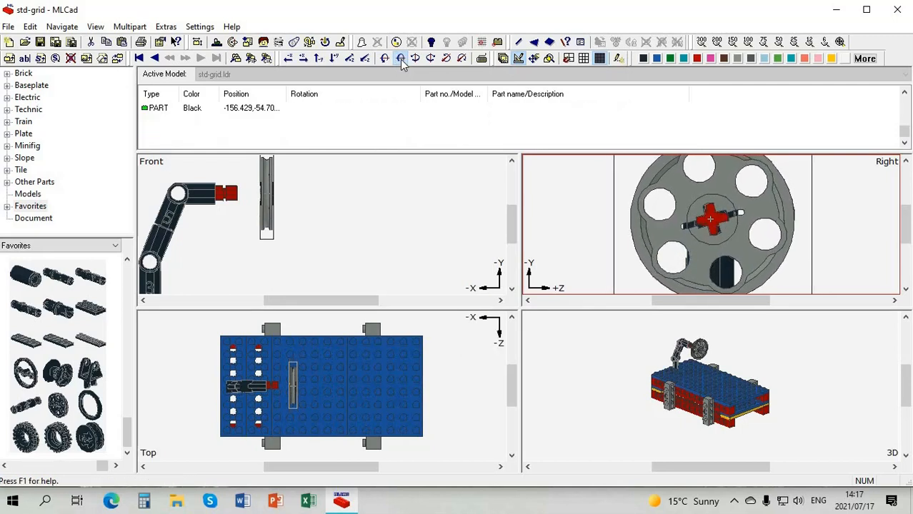
{"action": "left_click", "coordinate": [401, 60]}
{"action": "left_click", "coordinate": [401, 59]}
{"action": "left_click", "coordinate": [402, 59]}
{"action": "left_click", "coordinate": [402, 60]}
{"action": "left_click", "coordinate": [402, 60]}
{"action": "left_click", "coordinate": [402, 61]}
{"action": "left_click", "coordinate": [402, 60]}
{"action": "left_click", "coordinate": [401, 60]}
{"action": "left_click", "coordinate": [402, 60]}
{"action": "left_click", "coordinate": [402, 60]}
{"action": "left_click", "coordinate": [401, 61]}
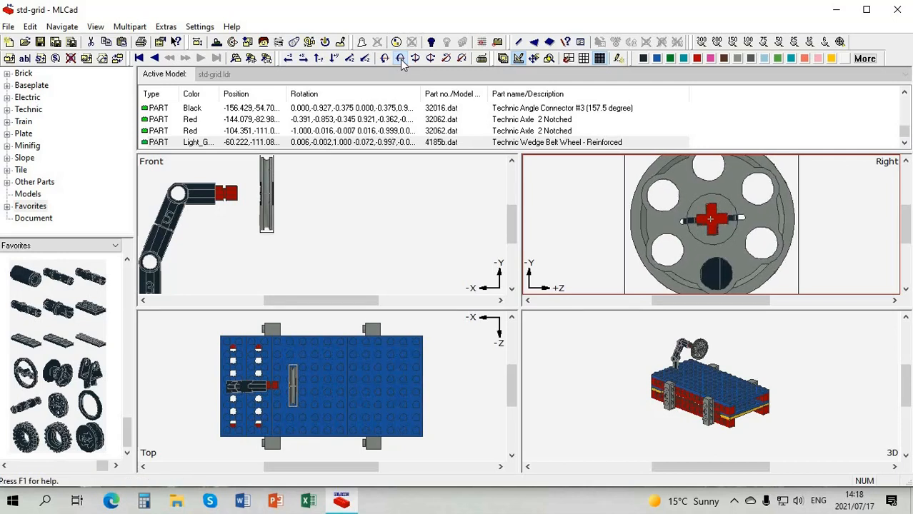
{"action": "left_click", "coordinate": [401, 60]}
- Slide the wedge belt wheel onto the end of the horizontal axle, at about x -91.2, y -111, and deselect it
{"action": "left_click_drag", "start_coordinate": [264, 195], "coordinate": [229, 198]}
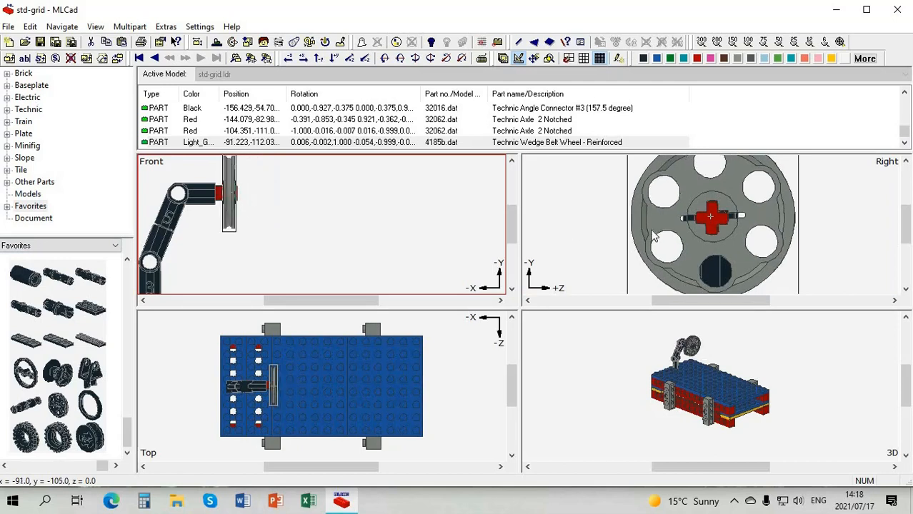
{"action": "left_click_drag", "start_coordinate": [641, 226], "coordinate": [641, 227]}
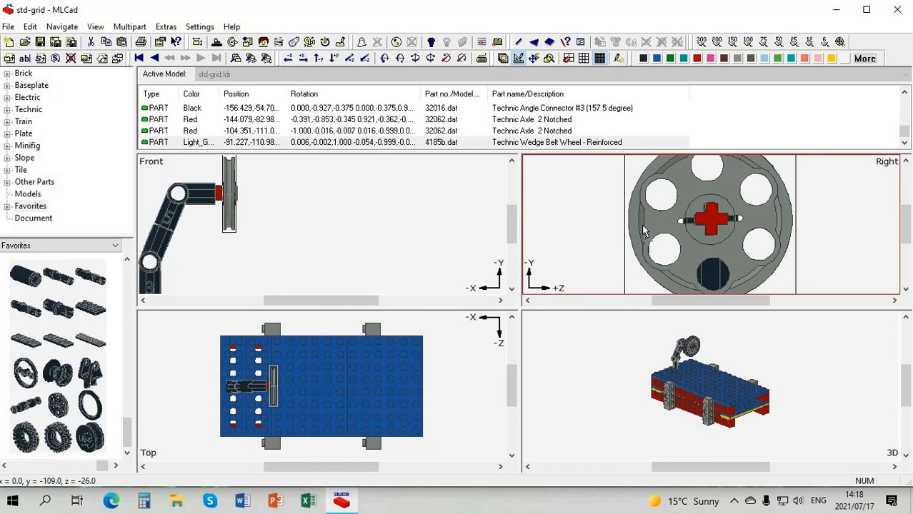
{"action": "left_click_drag", "start_coordinate": [643, 228], "coordinate": [629, 226]}
{"action": "left_click_drag", "start_coordinate": [677, 201], "coordinate": [685, 190]}
{"action": "left_click", "coordinate": [375, 231]}
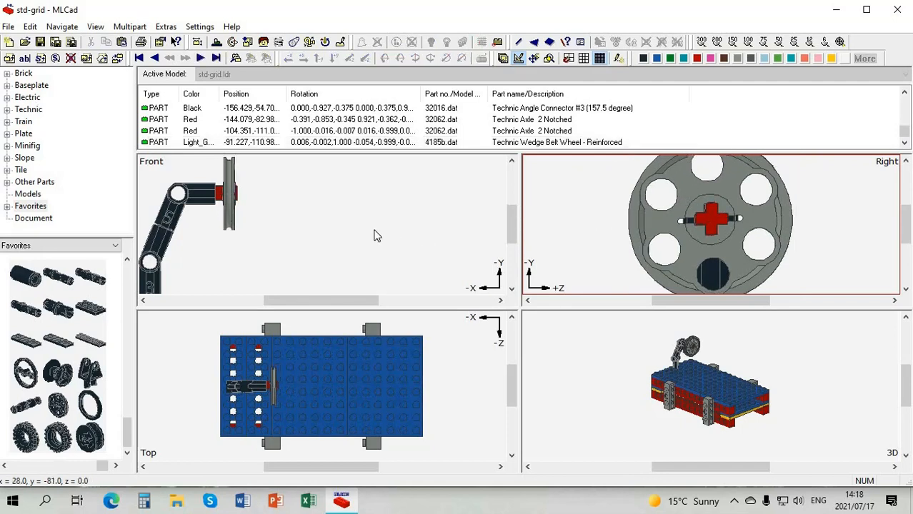
- Zoom out the Front and Right views to examine the arm with its wheel above the plated frame
{"action": "scroll", "coordinate": [372, 230], "scroll_direction": "down", "scroll_amount": 1}
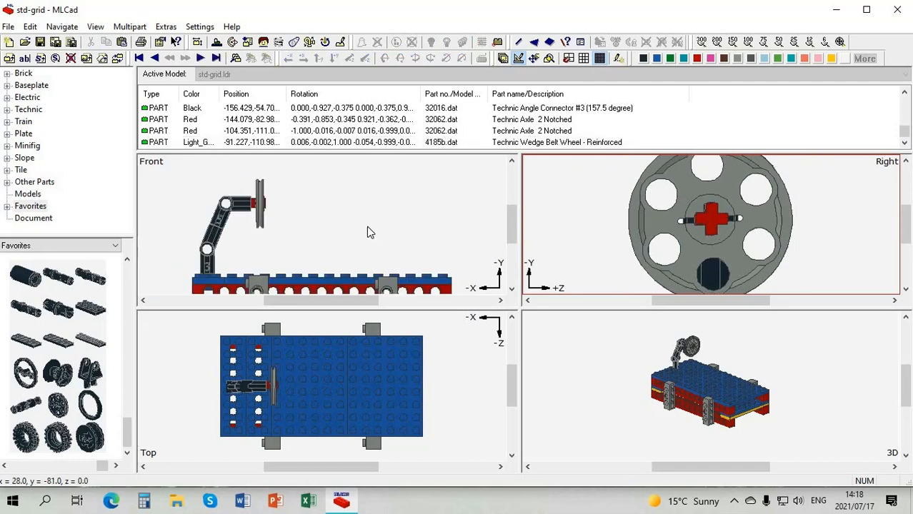
{"action": "left_click", "coordinate": [511, 289]}
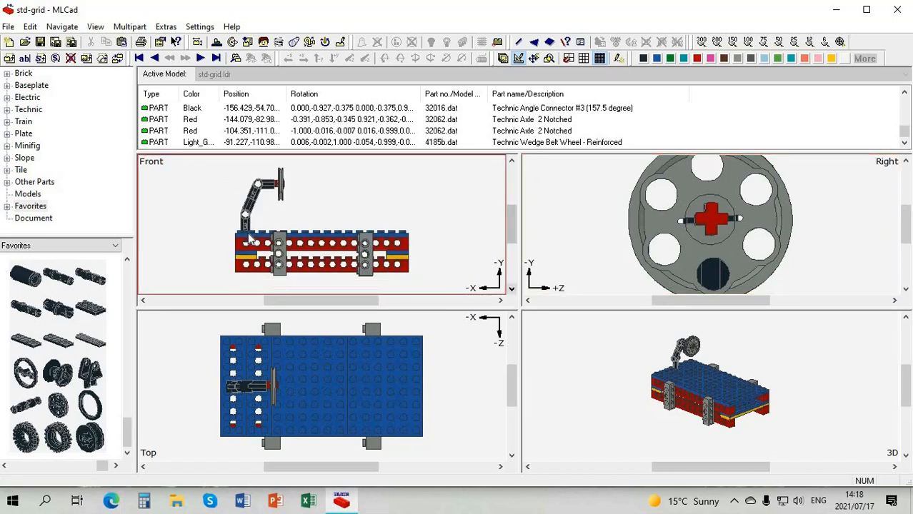
{"action": "left_click", "coordinate": [583, 246]}
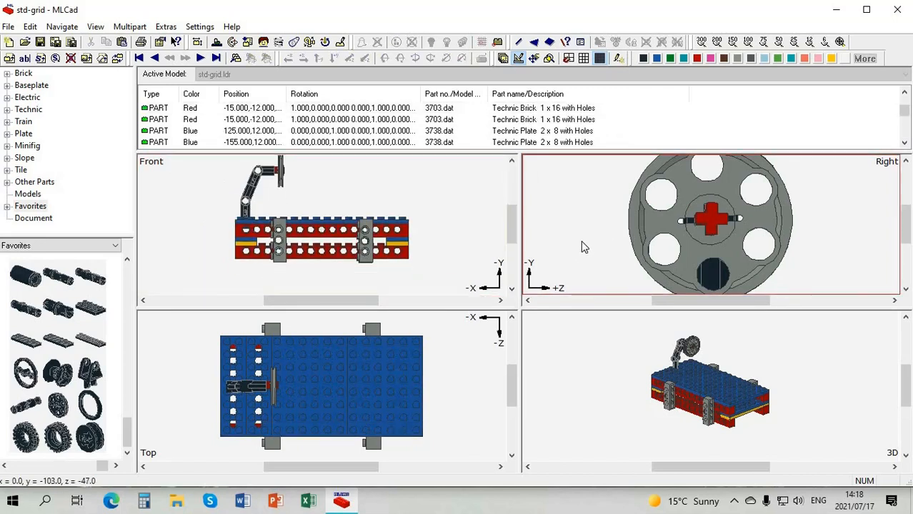
{"action": "scroll", "coordinate": [582, 245], "scroll_direction": "down", "scroll_amount": 3}
{"action": "scroll", "coordinate": [890, 293], "scroll_direction": "up", "scroll_amount": 1}
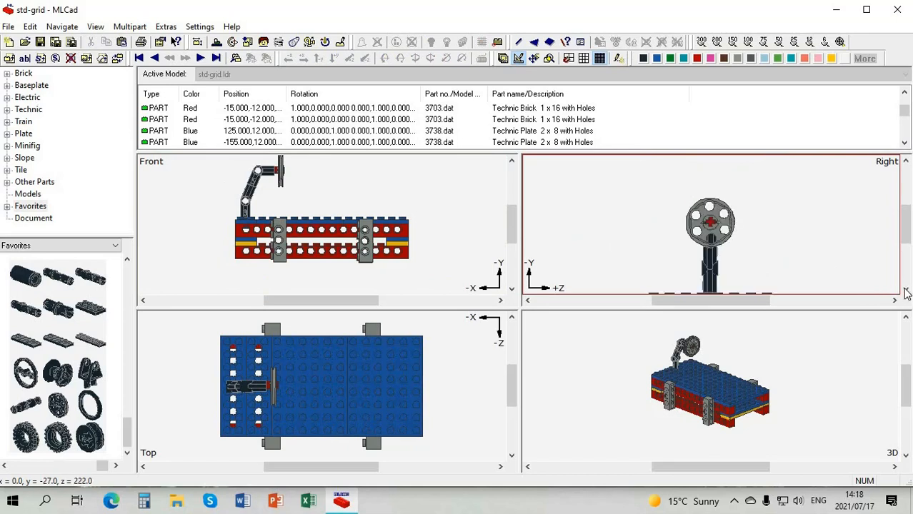
- Add a Technic Axle 12 beside the frame's arm end and try to square it with fine rotations about Z and X
{"action": "left_click", "coordinate": [906, 289]}
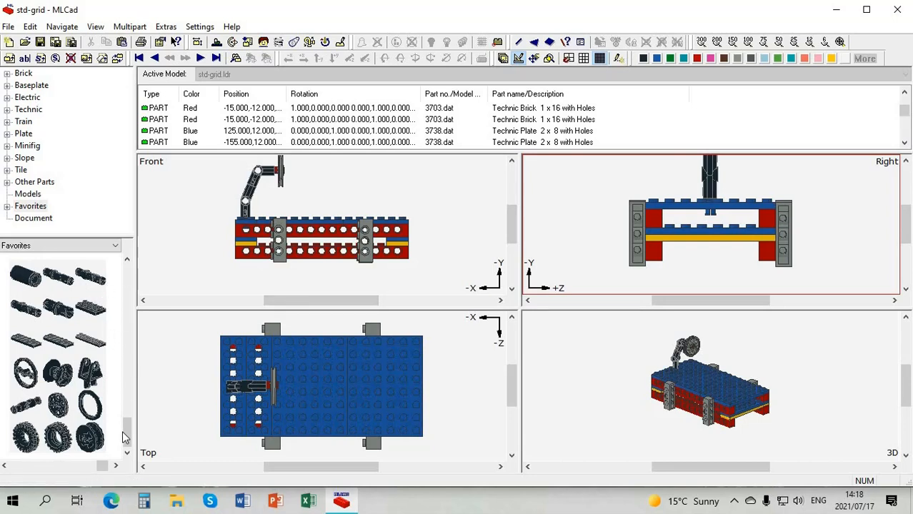
{"action": "left_click", "coordinate": [120, 321]}
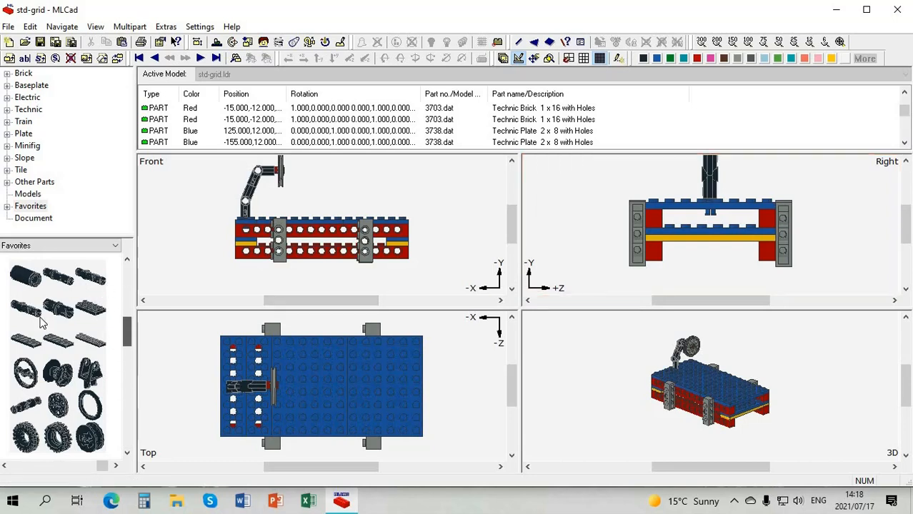
{"action": "left_click_drag", "start_coordinate": [28, 348], "coordinate": [222, 247]}
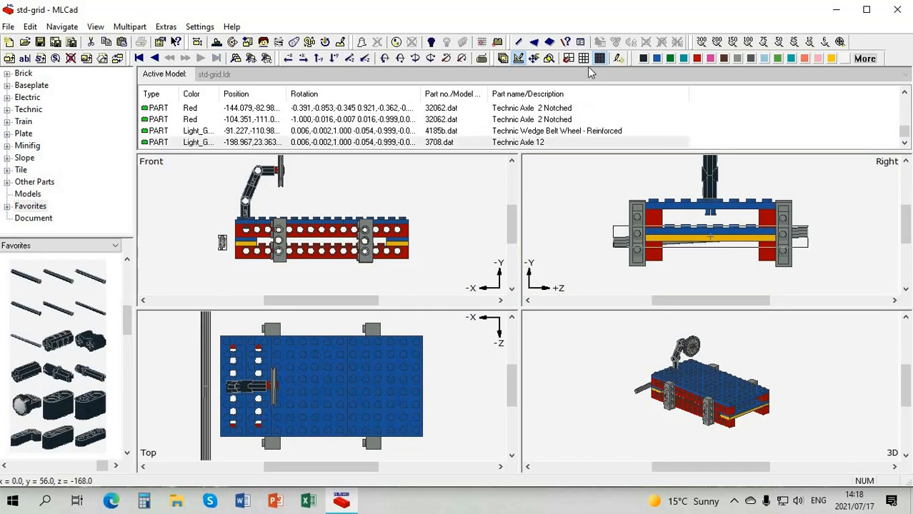
{"action": "left_click", "coordinate": [462, 59]}
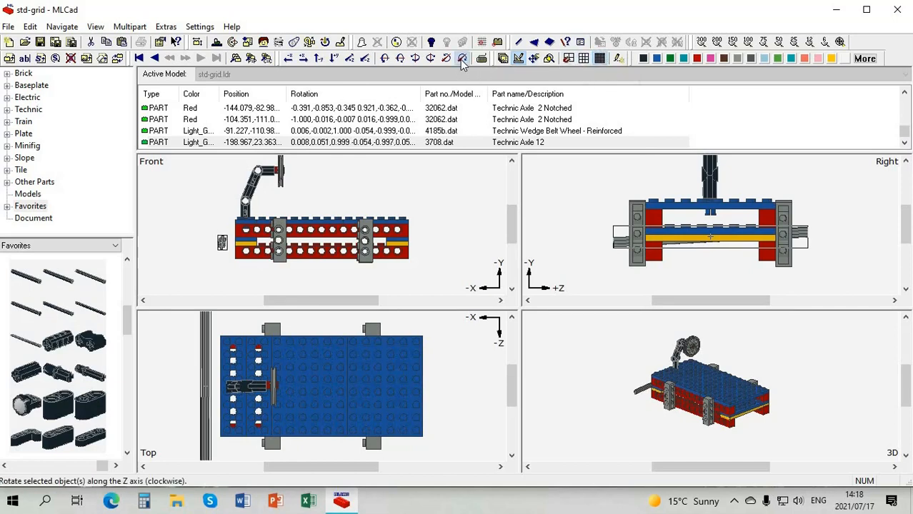
{"action": "left_click", "coordinate": [462, 60]}
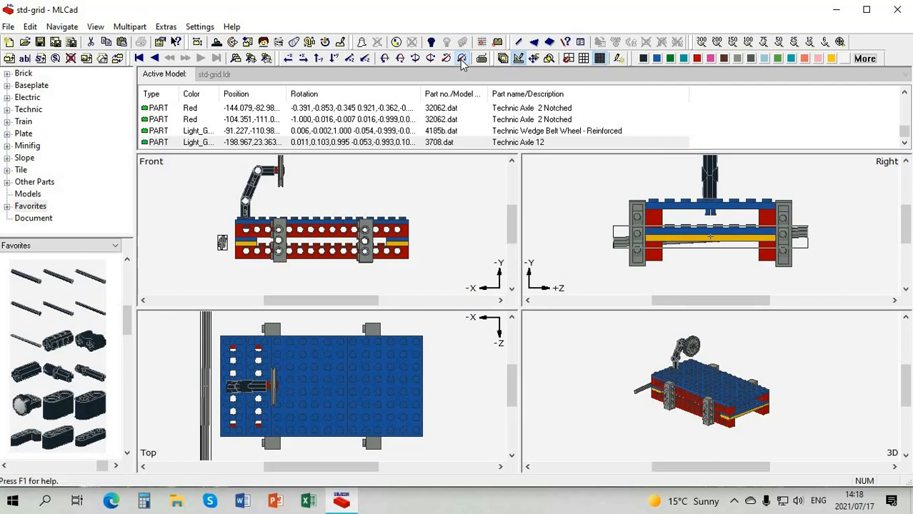
{"action": "left_click", "coordinate": [400, 58]}
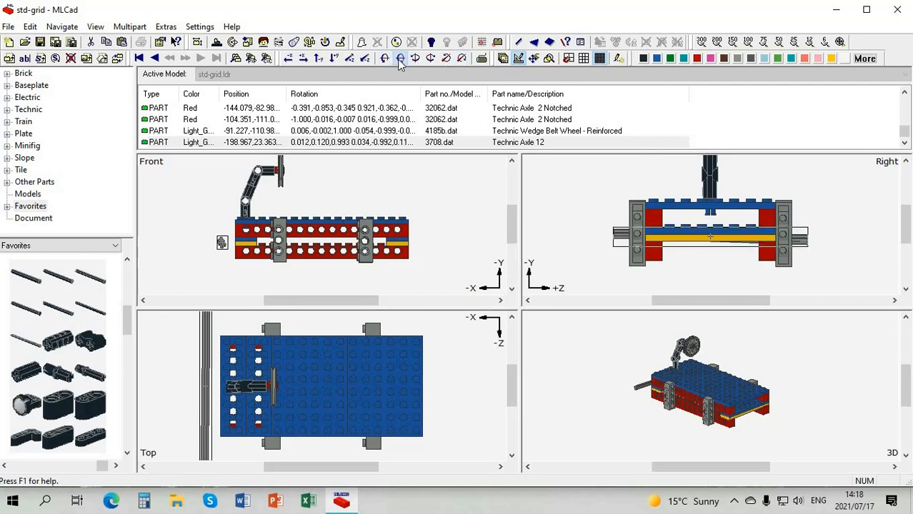
{"action": "left_click", "coordinate": [384, 59]}
{"action": "left_click", "coordinate": [385, 59]}
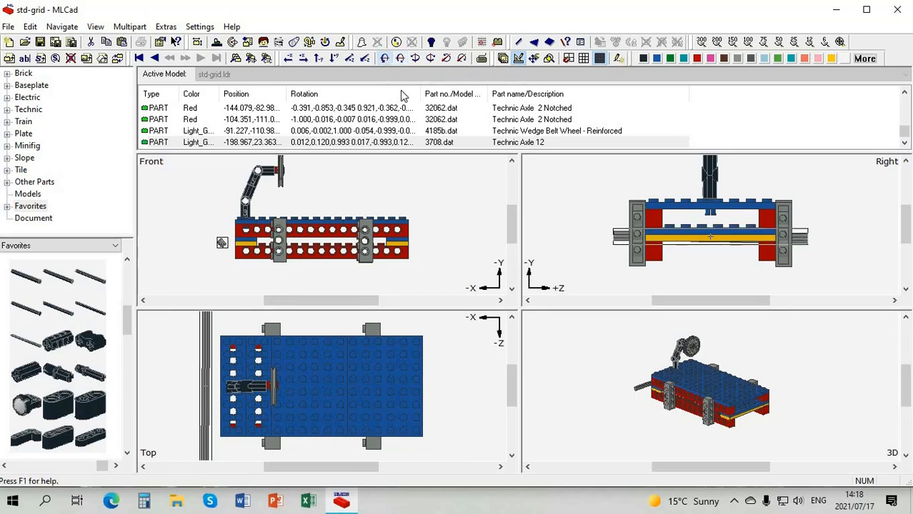
- Inspect the tilted Technic Axle 12 up close in the Front view and delete it
{"action": "left_click", "coordinate": [204, 365]}
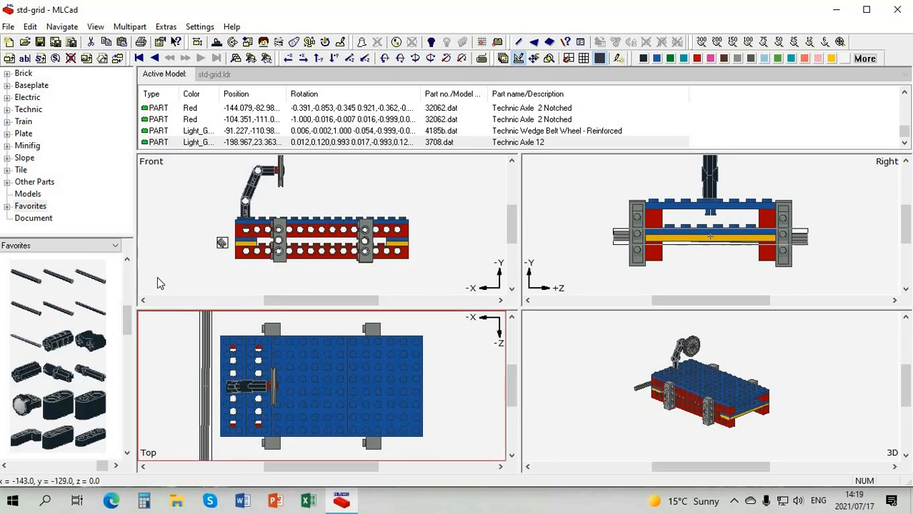
{"action": "scroll", "coordinate": [263, 295], "scroll_direction": "up", "scroll_amount": 3}
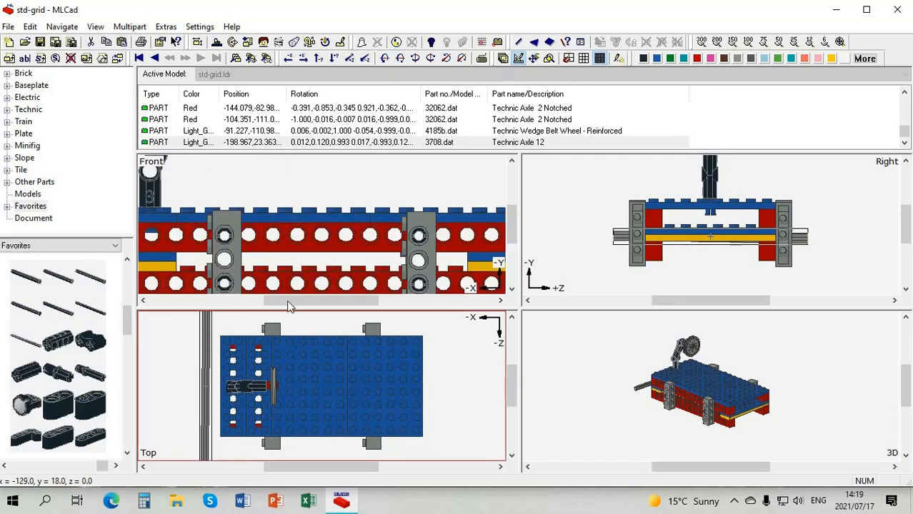
{"action": "left_click_drag", "start_coordinate": [283, 300], "coordinate": [245, 266]}
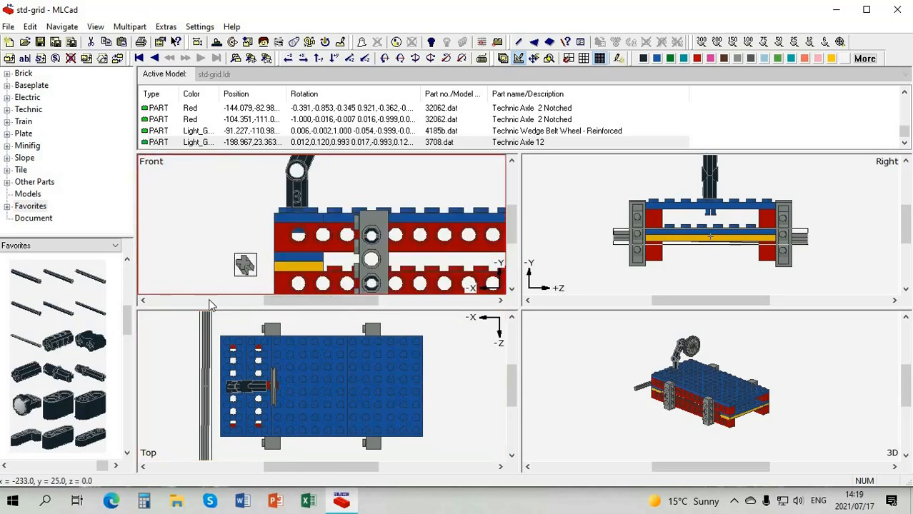
{"action": "key", "text": "Delete"}
- Add a blue Technic Axle 12 with the end 2 x 8 plate's orientation and move it to the end of the parts list
{"action": "left_click", "coordinate": [227, 344]}
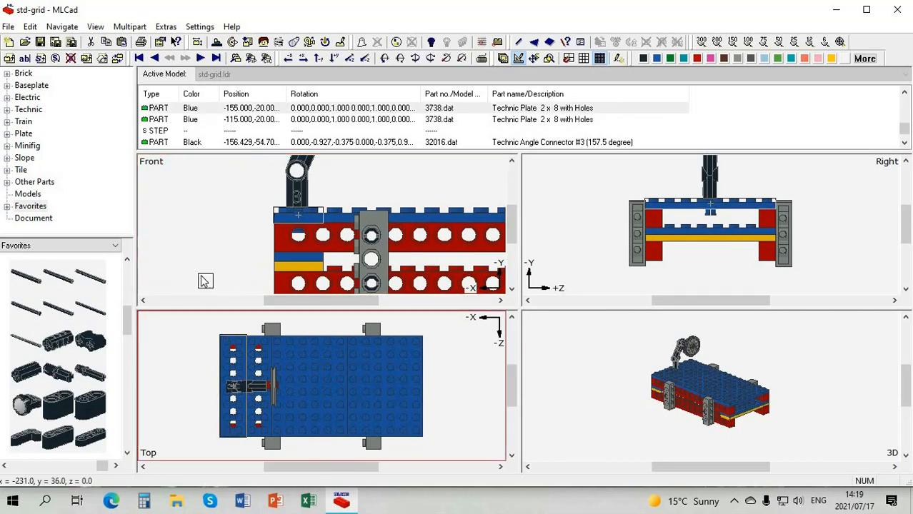
{"action": "key", "text": "ctrl+z"}
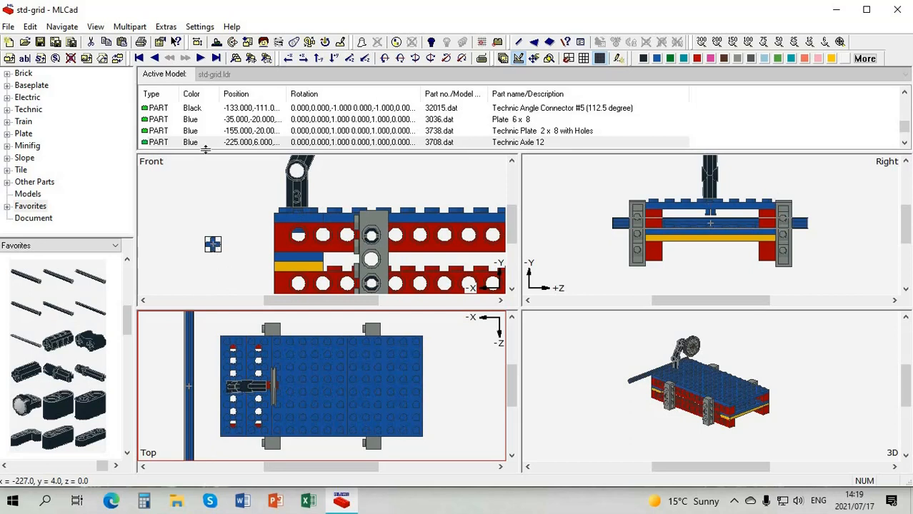
{"action": "left_click", "coordinate": [200, 143]}
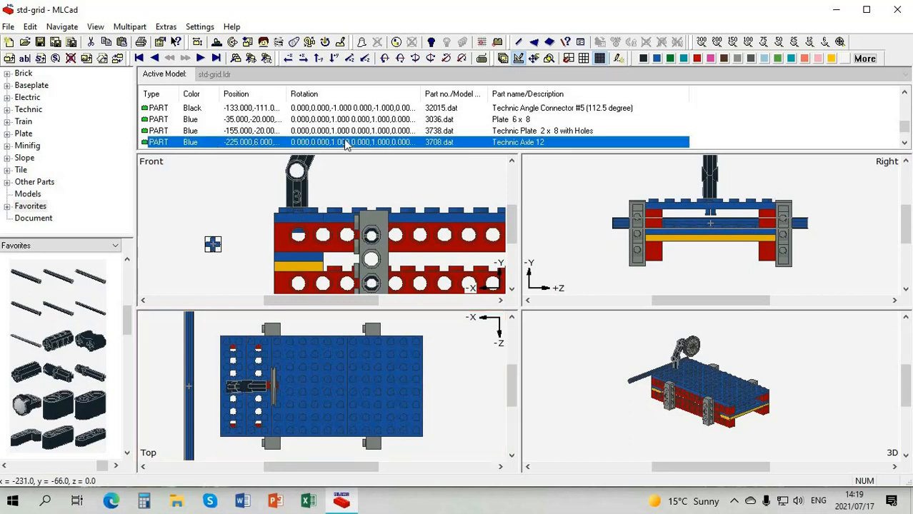
{"action": "left_click_drag", "start_coordinate": [328, 151], "coordinate": [329, 319]}
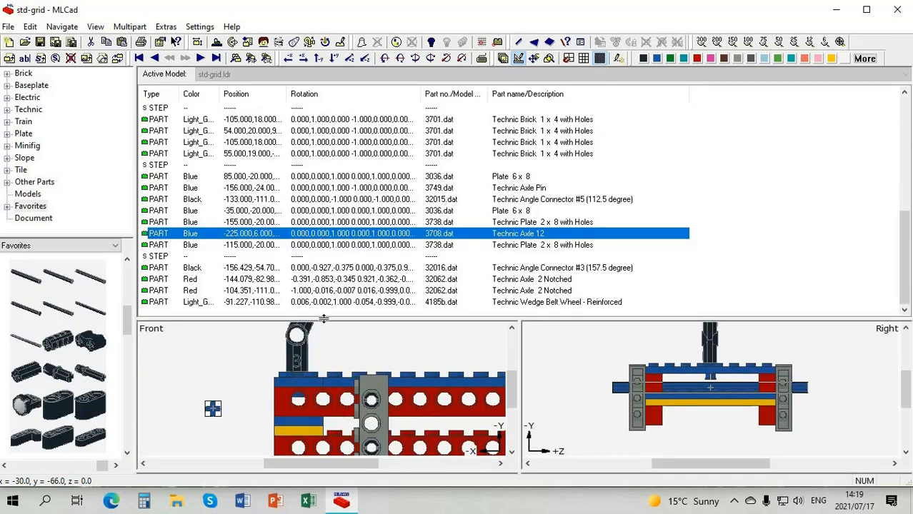
{"action": "key", "text": "ctrl+x"}
{"action": "key", "text": "ctrl+v"}
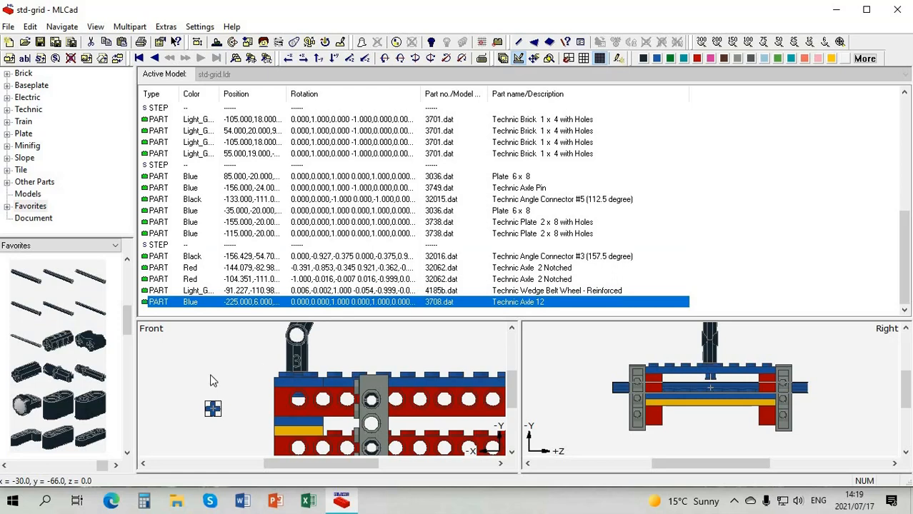
{"action": "left_click", "coordinate": [187, 367]}
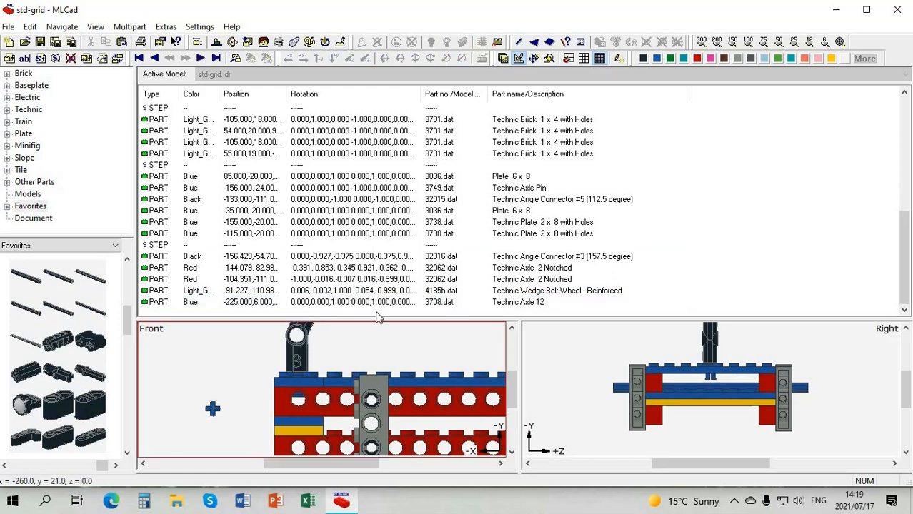
{"action": "left_click_drag", "start_coordinate": [367, 159], "coordinate": [368, 158]}
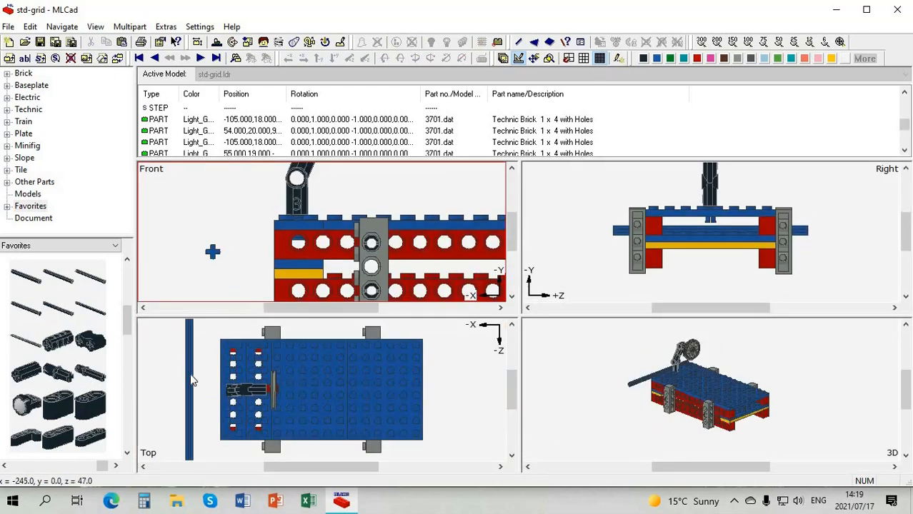
- Move the blue axle into the end hole of the lower red brick below the arm, at x -155, y 38
{"action": "left_click", "coordinate": [266, 375]}
{"action": "left_click_drag", "start_coordinate": [240, 376], "coordinate": [233, 377]}
{"action": "left_click", "coordinate": [298, 286]}
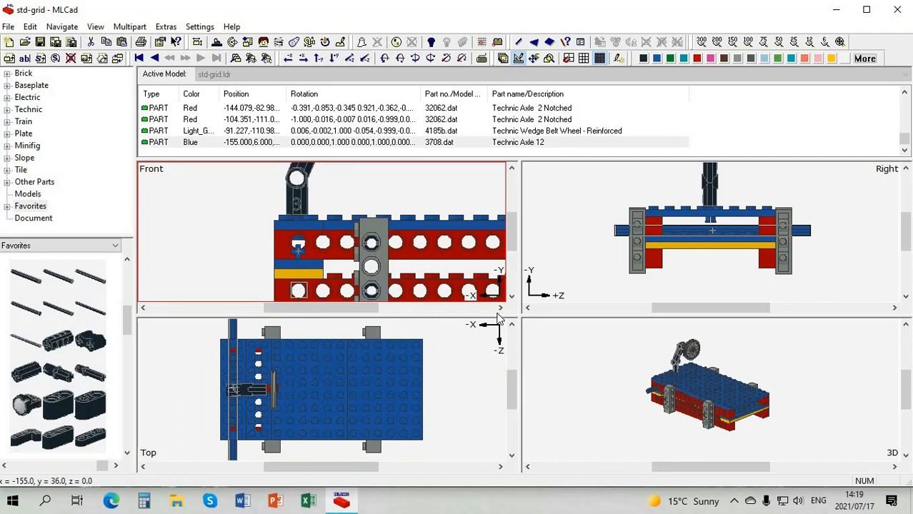
{"action": "left_click", "coordinate": [511, 296]}
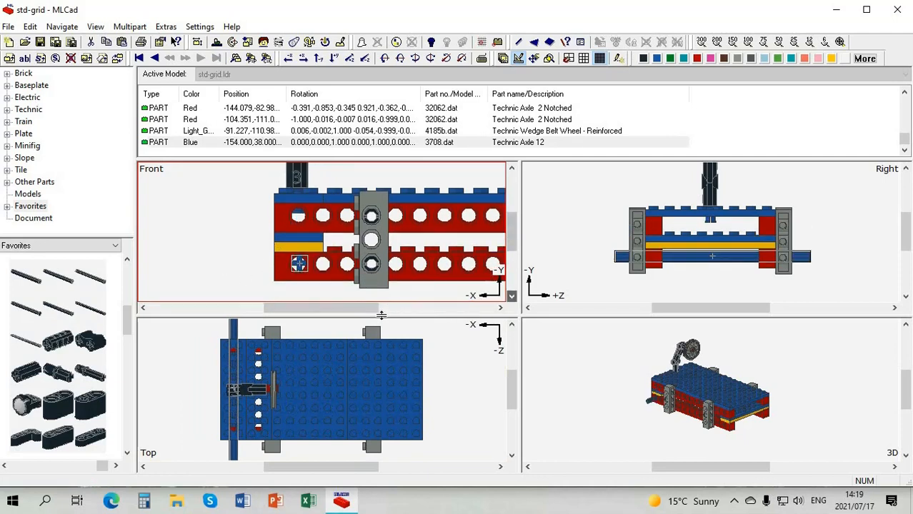
{"action": "scroll", "coordinate": [512, 300], "scroll_direction": "up", "scroll_amount": 2}
{"action": "left_click", "coordinate": [511, 295]}
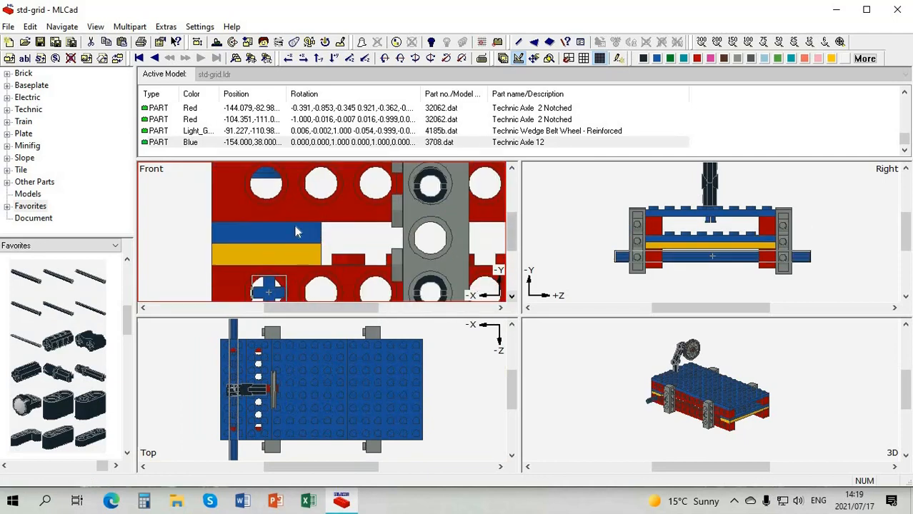
{"action": "key", "text": "Left"}
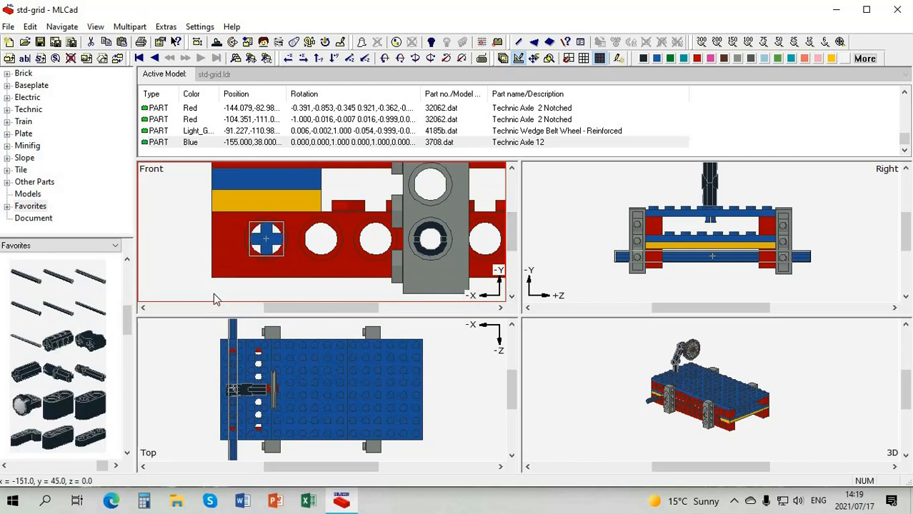
- Add a second blue Technic Axle 12 across the frame's opposite end, at about x 122, y 38
{"action": "left_click", "coordinate": [512, 325]}
{"action": "left_click", "coordinate": [511, 458]}
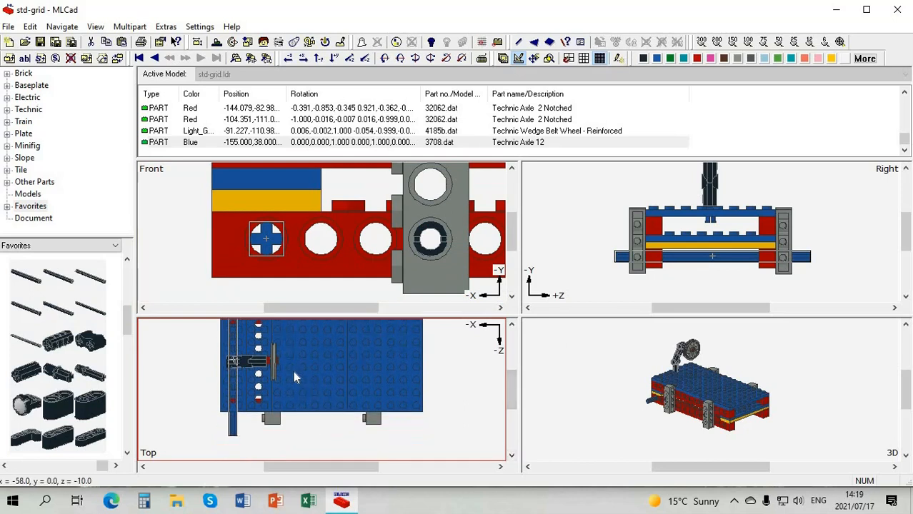
{"action": "scroll", "coordinate": [293, 370], "scroll_direction": "down", "scroll_amount": 2}
{"action": "scroll", "coordinate": [284, 360], "scroll_direction": "down", "scroll_amount": 1}
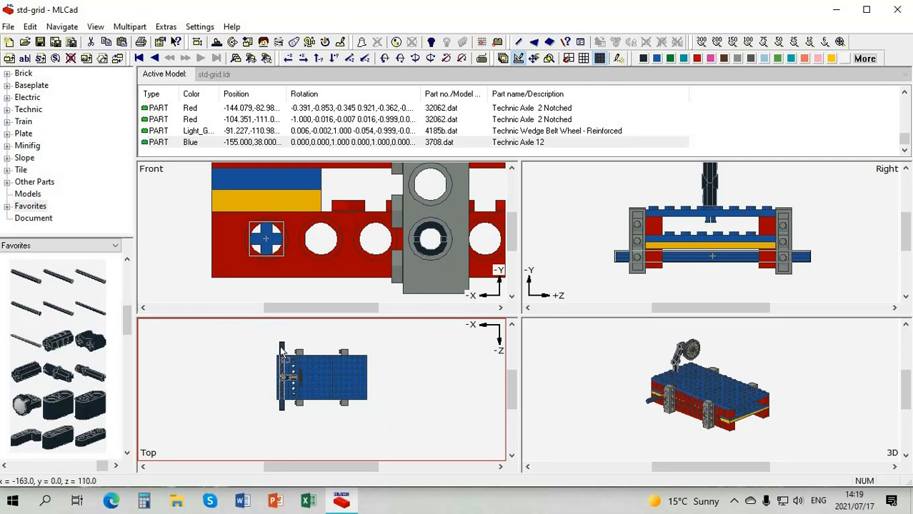
{"action": "left_click", "coordinate": [15, 346]}
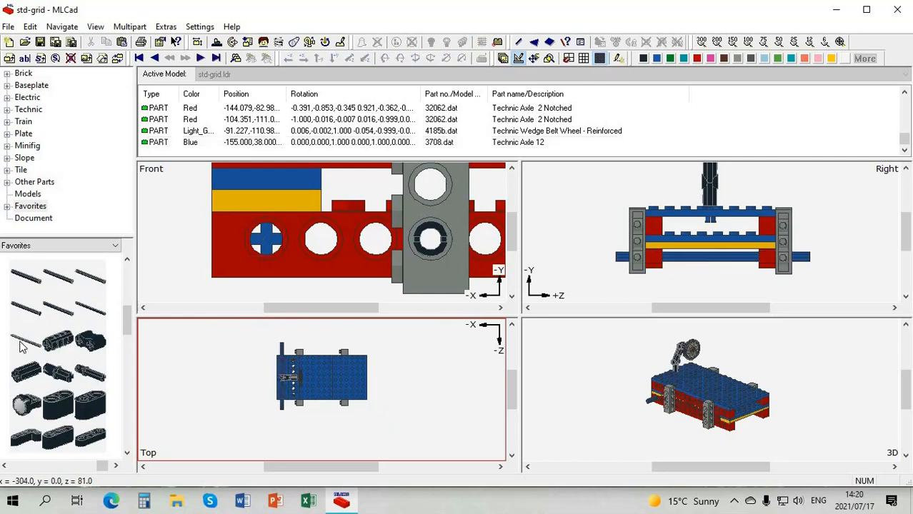
{"action": "left_click_drag", "start_coordinate": [25, 346], "coordinate": [365, 381]}
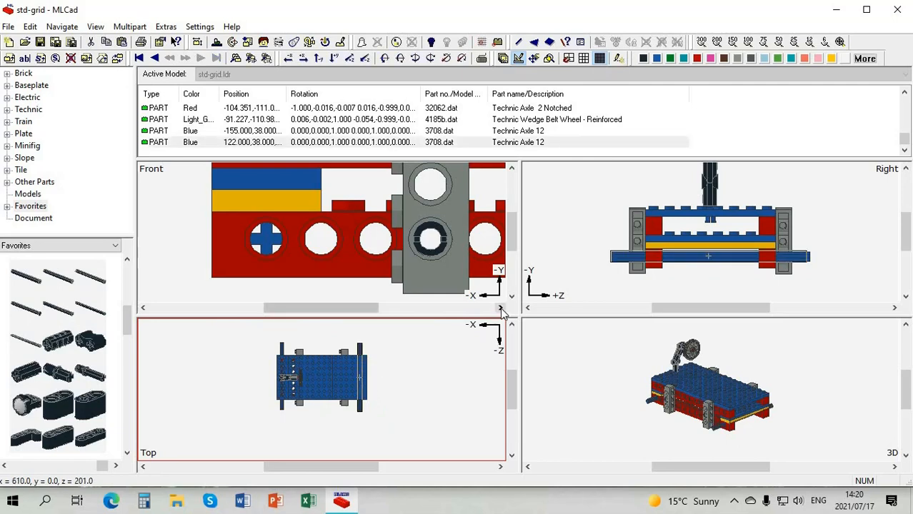
- Align the second axle with the last hole of the lower red brick at x 125, y 38, and deselect it
{"action": "left_click", "coordinate": [500, 307]}
{"action": "left_click_drag", "start_coordinate": [413, 242], "coordinate": [420, 243]}
{"action": "key", "text": "Right"}
{"action": "left_click", "coordinate": [443, 292]}
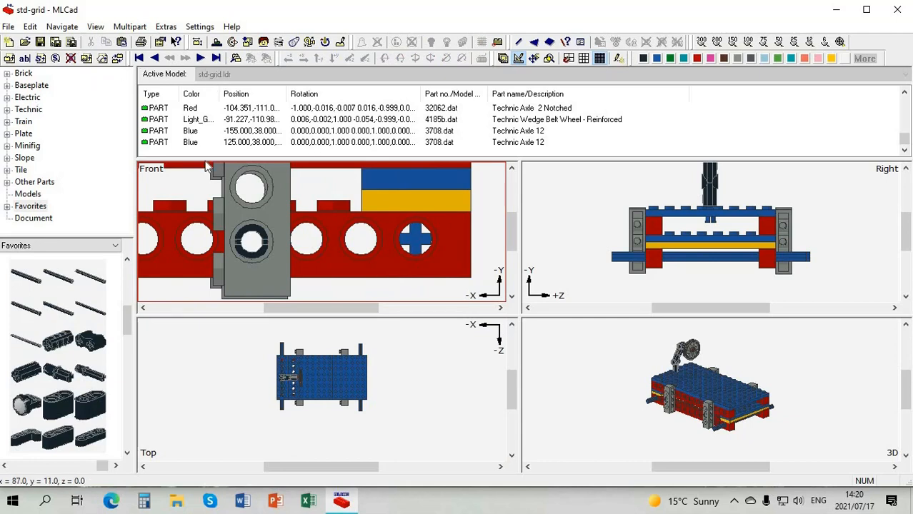
- Recolor both Technic Axle 12 parts black and clear the selection
{"action": "left_click", "coordinate": [396, 133]}
{"action": "key", "text": "shift+Down"}
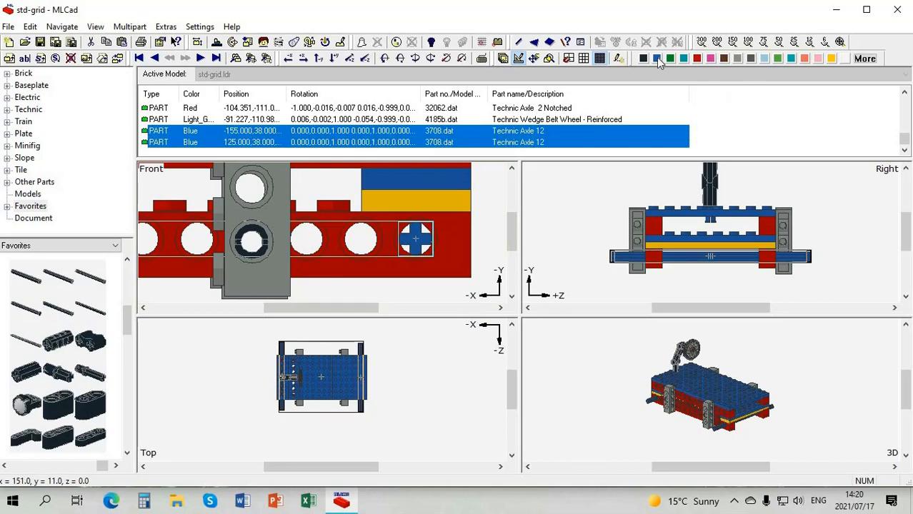
{"action": "left_click", "coordinate": [644, 58]}
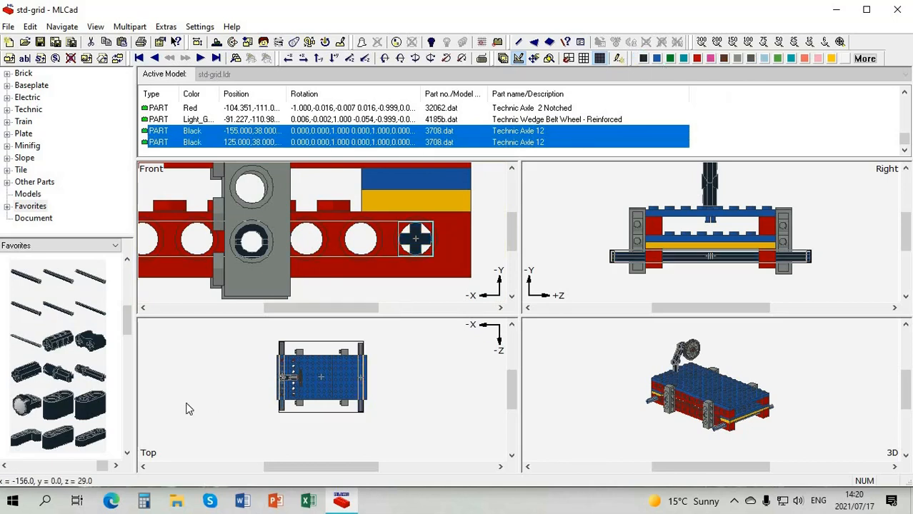
{"action": "left_click", "coordinate": [180, 346]}
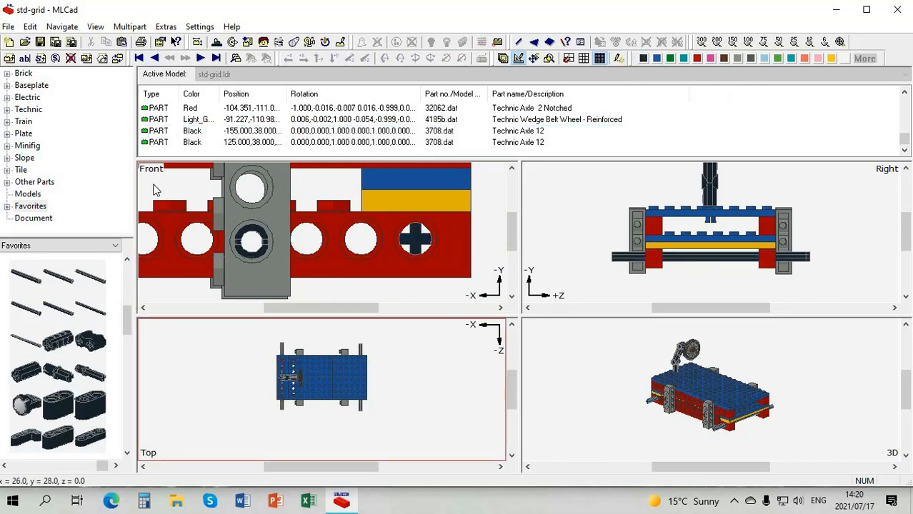
- Nudge the light-gray Technic Brick 1 x 4 with Holes in the front view to X 55, Y 19, lining it up with its counterpart
{"action": "left_click", "coordinate": [259, 297]}
{"action": "left_click_drag", "start_coordinate": [258, 295], "coordinate": [261, 291]}
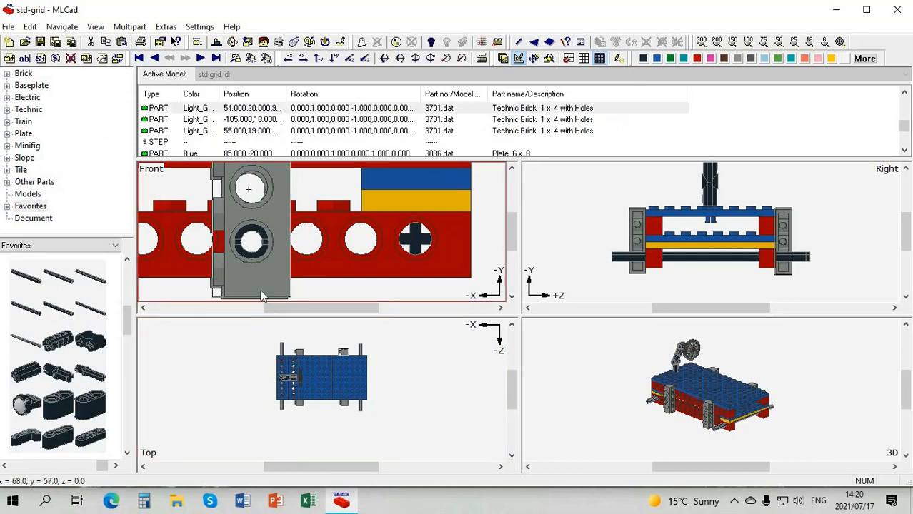
{"action": "left_click", "coordinate": [179, 389]}
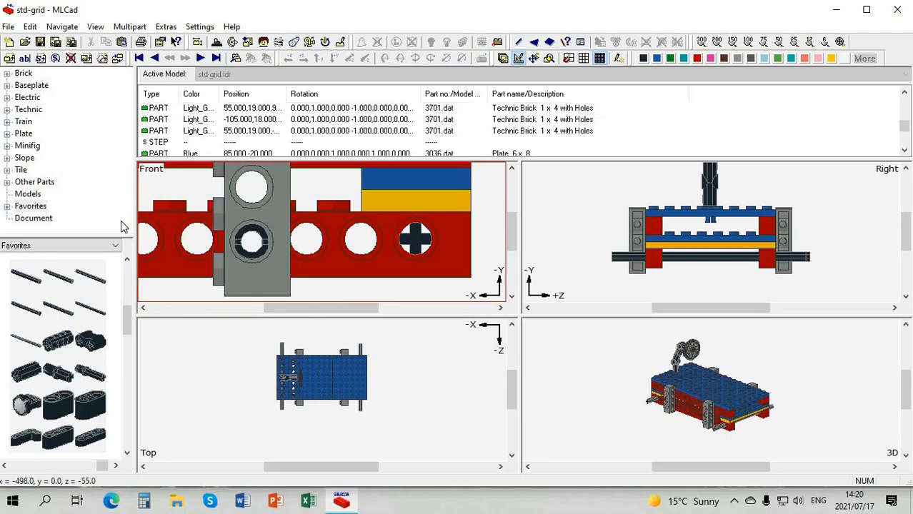
- Play through the model's building steps in view mode to check when the angle connectors are added
{"action": "left_click", "coordinate": [504, 57]}
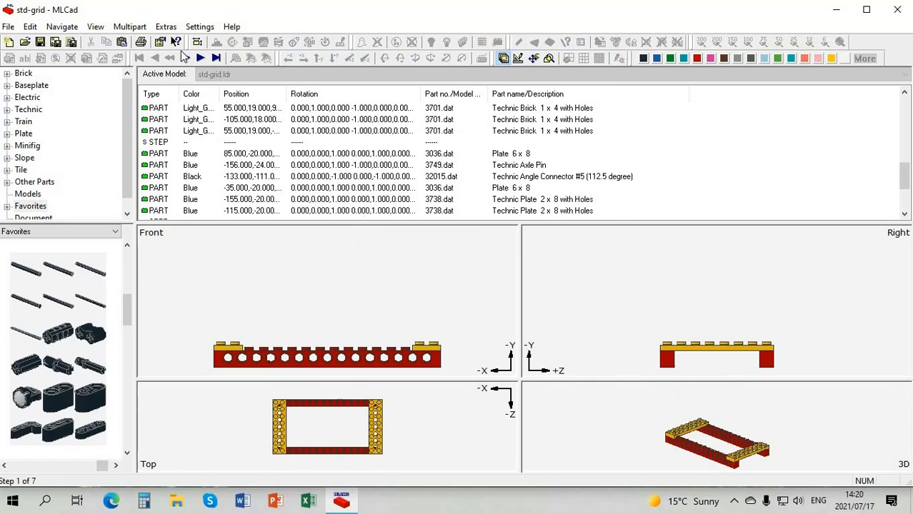
{"action": "left_click", "coordinate": [201, 58]}
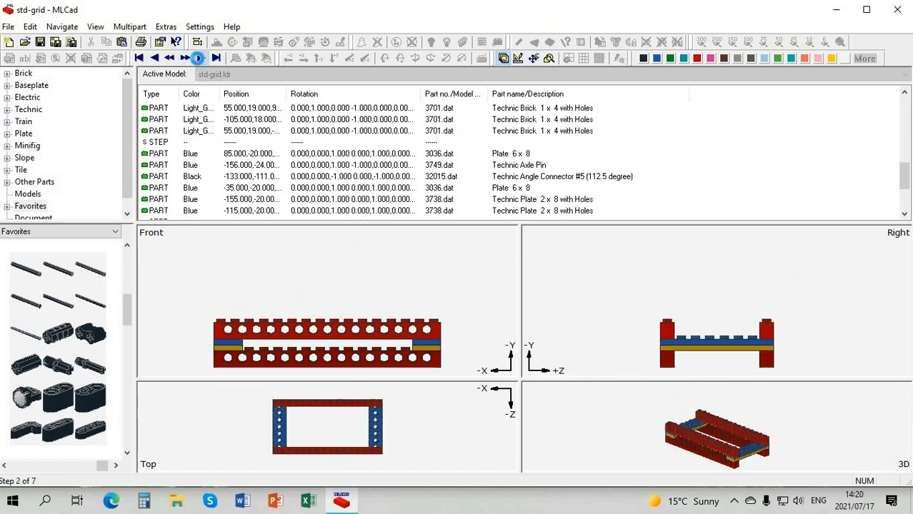
{"action": "left_click", "coordinate": [201, 58]}
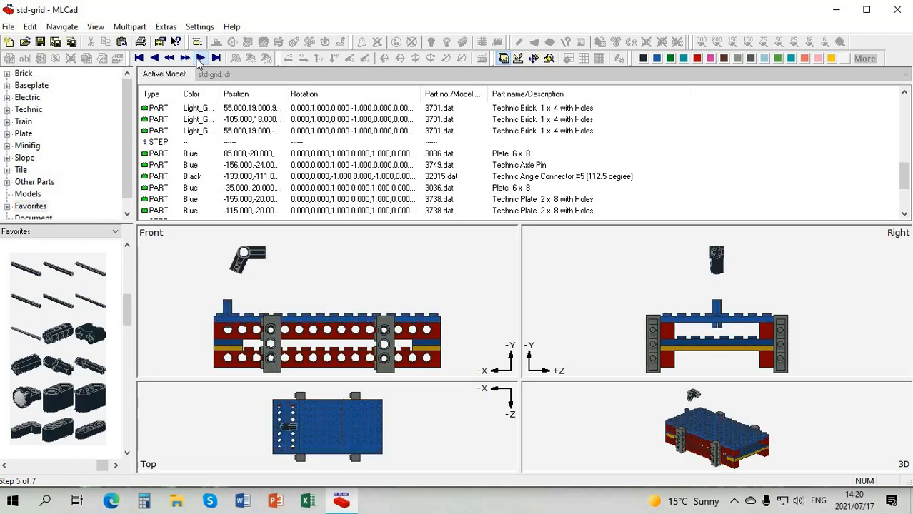
{"action": "left_click", "coordinate": [200, 58]}
{"action": "left_click", "coordinate": [154, 58]}
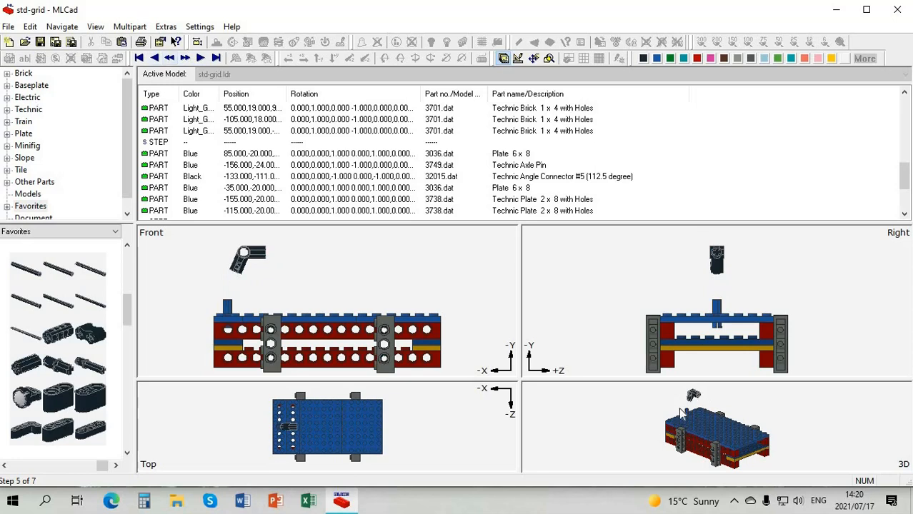
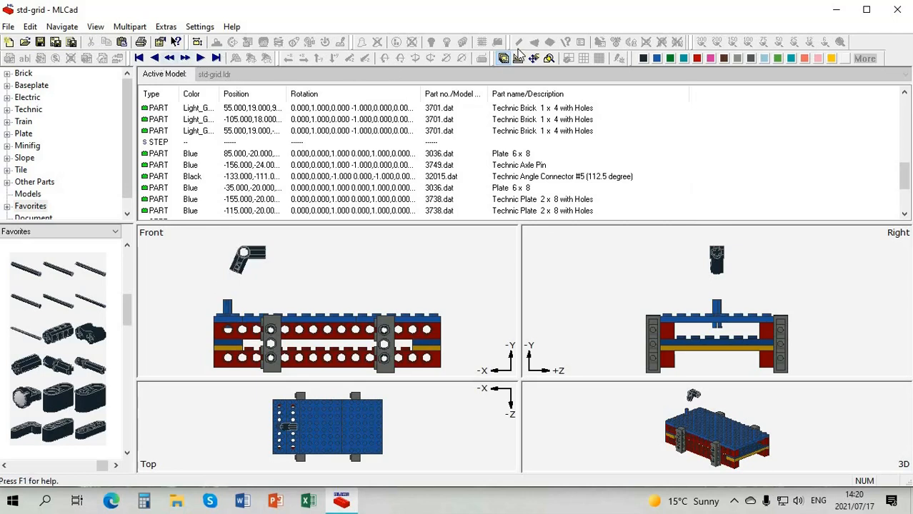
- Return to edit mode, select Technic Angle Connector #5 on the arm, and enlarge the part list to show the entries around it
{"action": "left_click", "coordinate": [518, 59]}
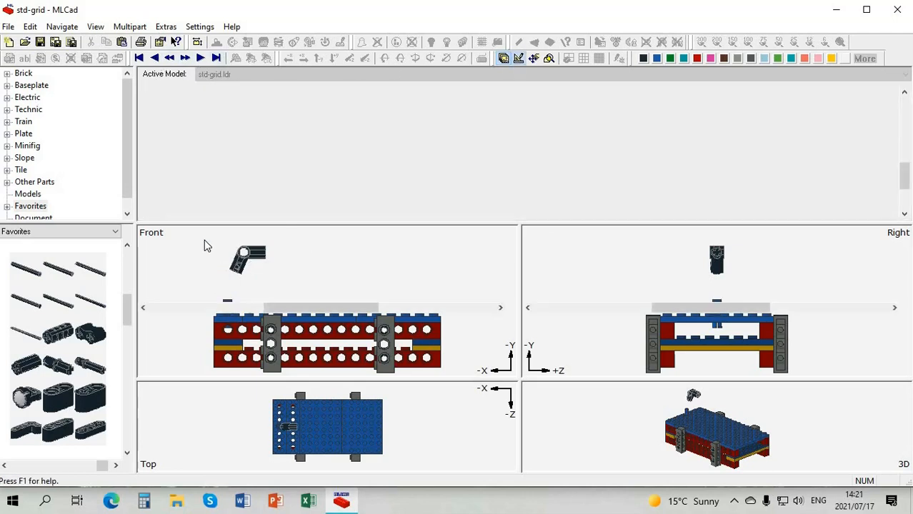
{"action": "left_click", "coordinate": [227, 234]}
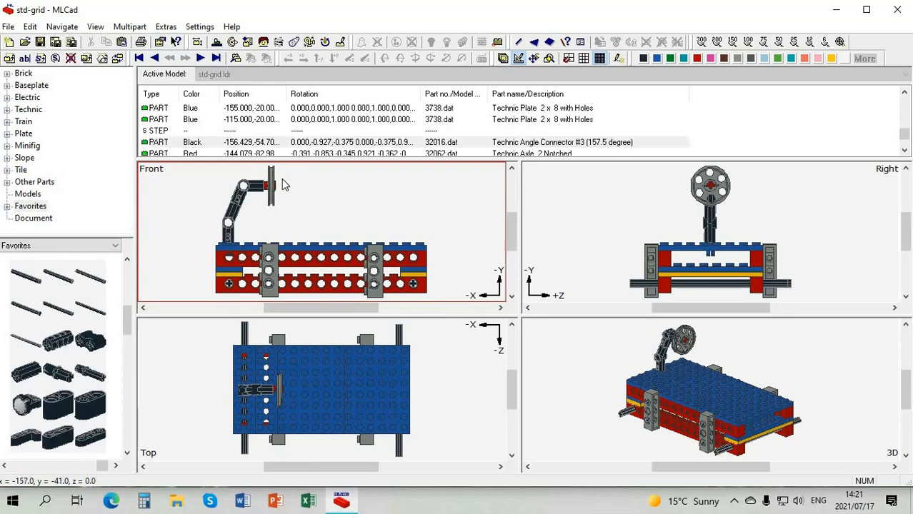
{"action": "left_click", "coordinate": [247, 187]}
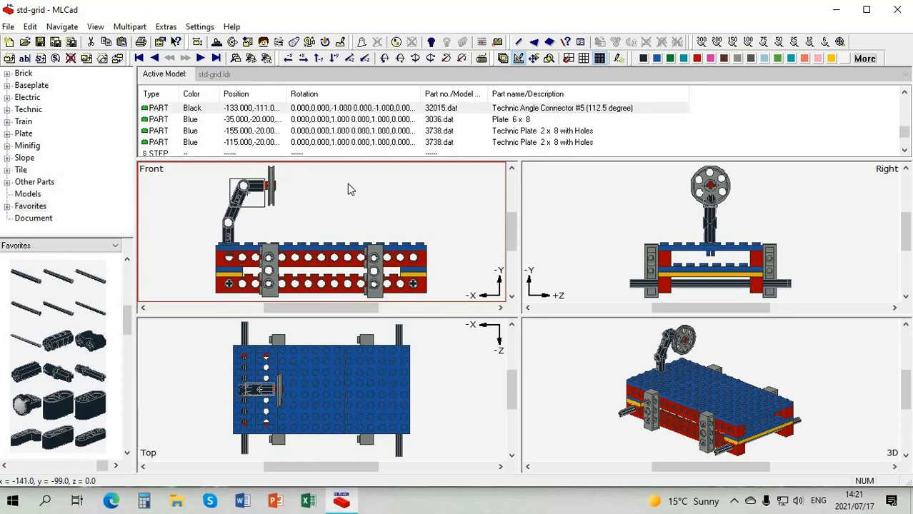
{"action": "left_click_drag", "start_coordinate": [358, 160], "coordinate": [359, 243]}
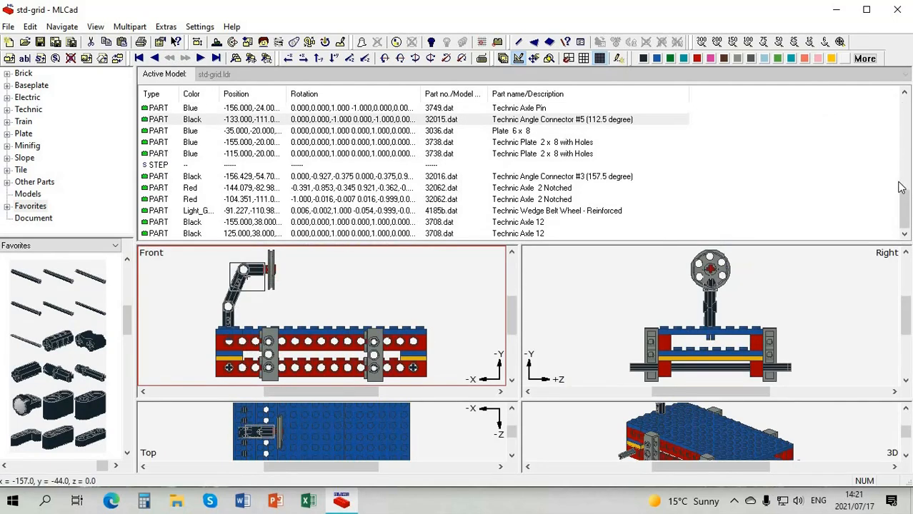
{"action": "left_click_drag", "start_coordinate": [903, 207], "coordinate": [903, 197]}
{"action": "scroll", "coordinate": [384, 324], "scroll_direction": "up", "scroll_amount": 1}
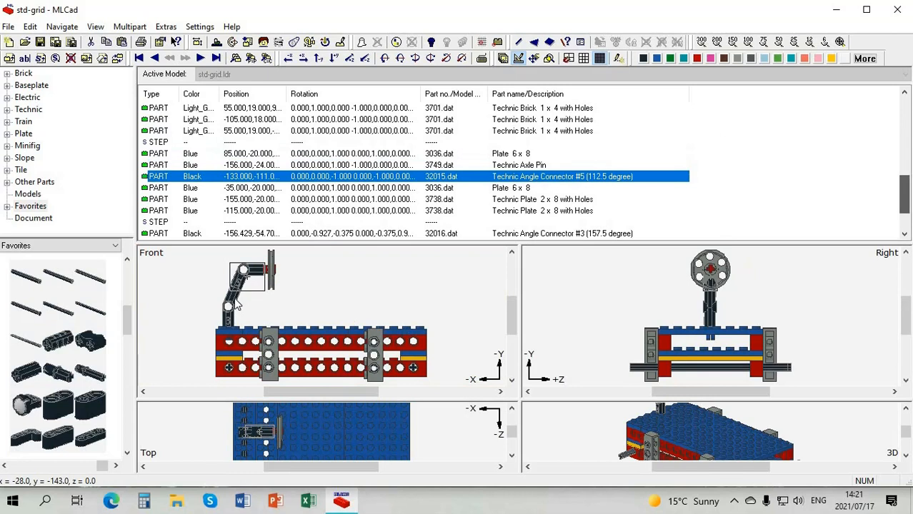
- Move Technic Angle Connector #3 in the part list into the preceding building step, directly after the second Plate 6 x 8
{"action": "left_click", "coordinate": [238, 306]}
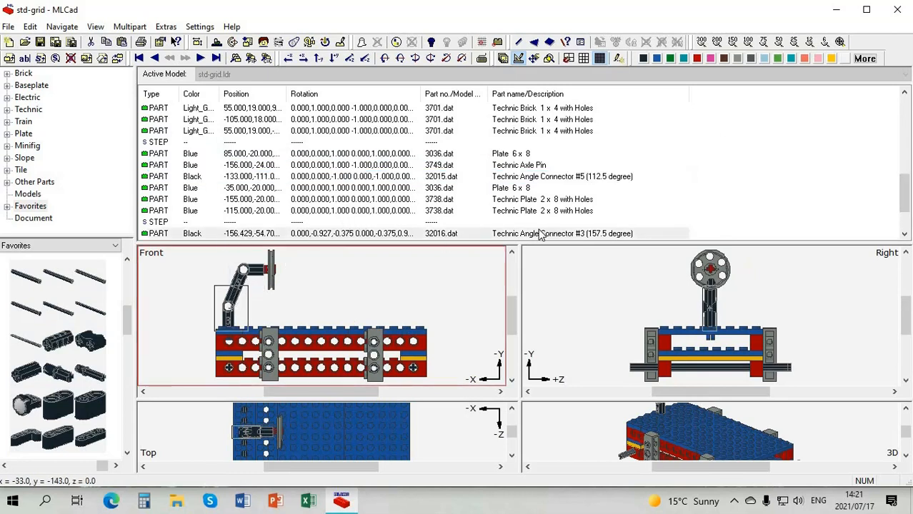
{"action": "left_click", "coordinate": [249, 273]}
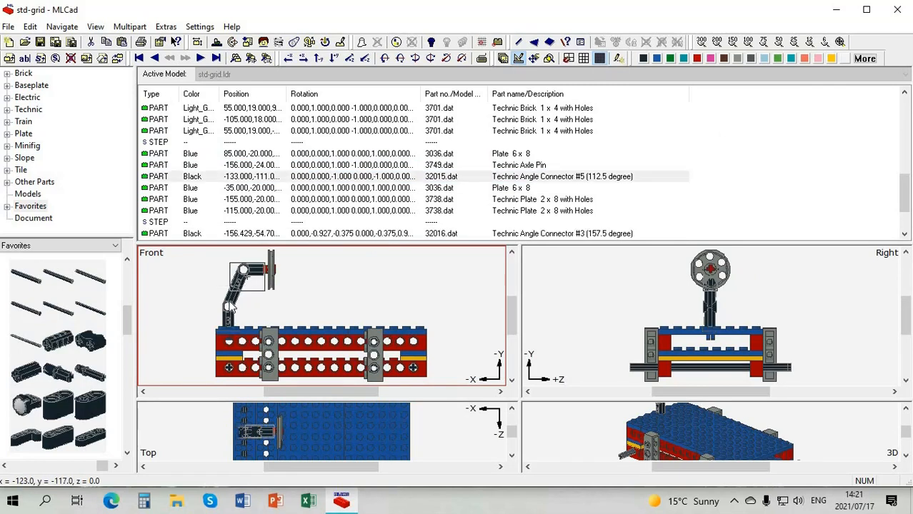
{"action": "left_click", "coordinate": [368, 234]}
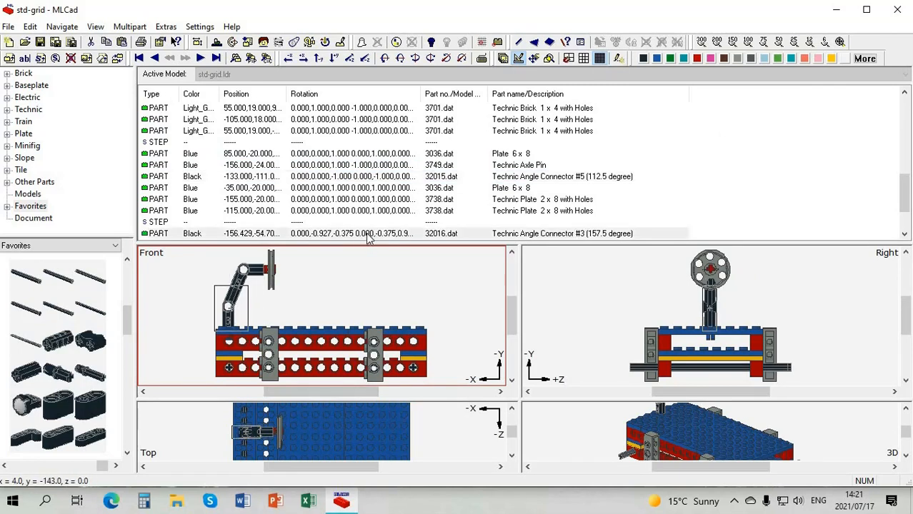
{"action": "left_click", "coordinate": [368, 235]}
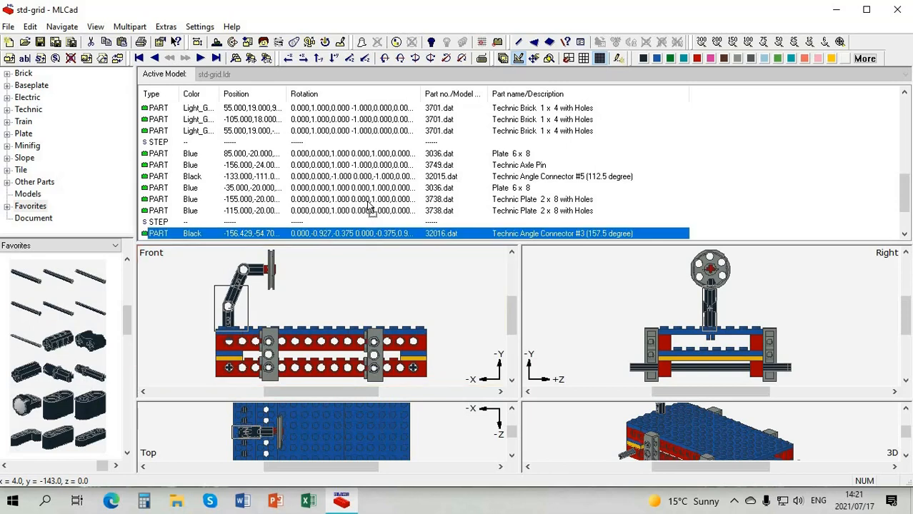
{"action": "left_click", "coordinate": [402, 266]}
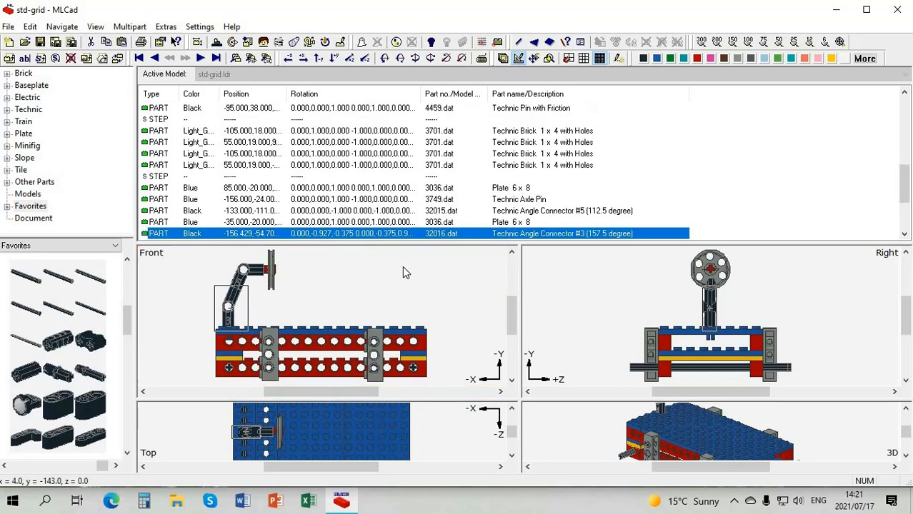
- Replay the building steps in view mode from the first step to check the revised assembly order
{"action": "left_click", "coordinate": [503, 58]}
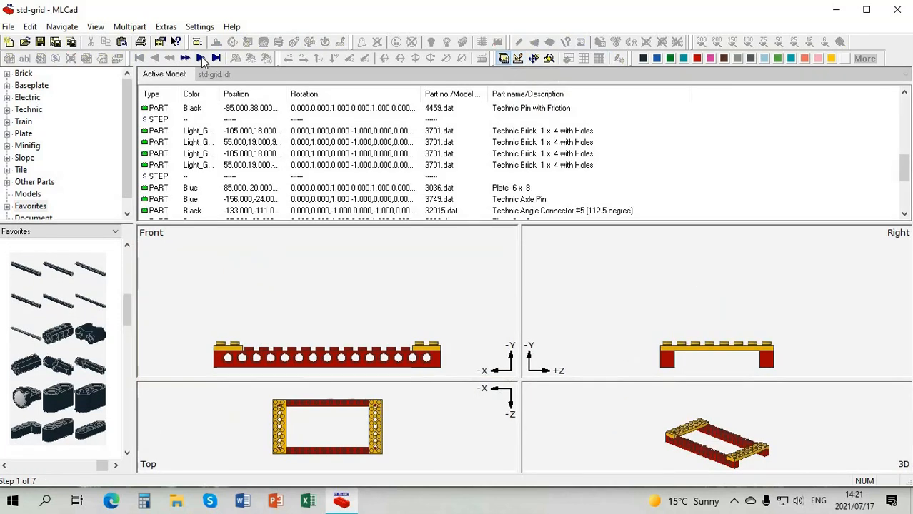
{"action": "left_click", "coordinate": [202, 59]}
{"action": "left_click", "coordinate": [202, 59]}
{"action": "left_click", "coordinate": [202, 60]}
{"action": "left_click", "coordinate": [202, 59]}
{"action": "left_click", "coordinate": [202, 59]}
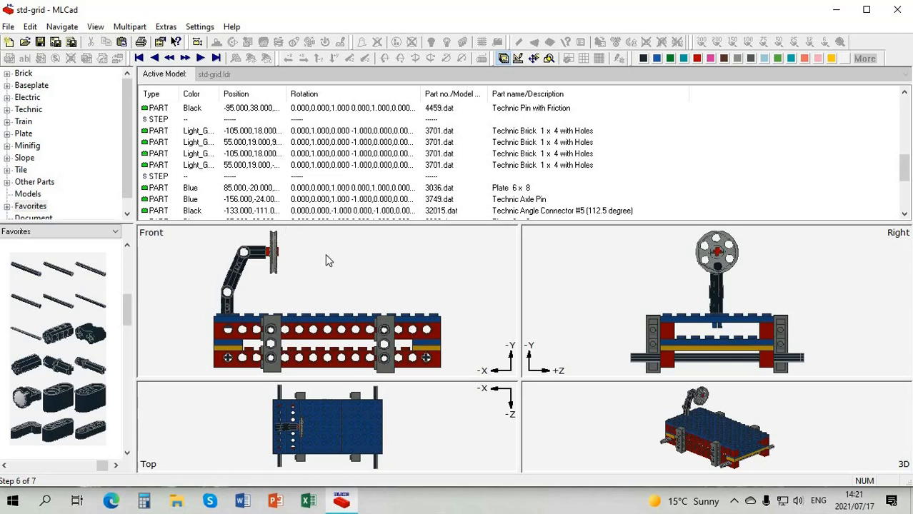
- Change the Right view's angle to Left and go back to the first building step
{"action": "right_click", "coordinate": [606, 258]}
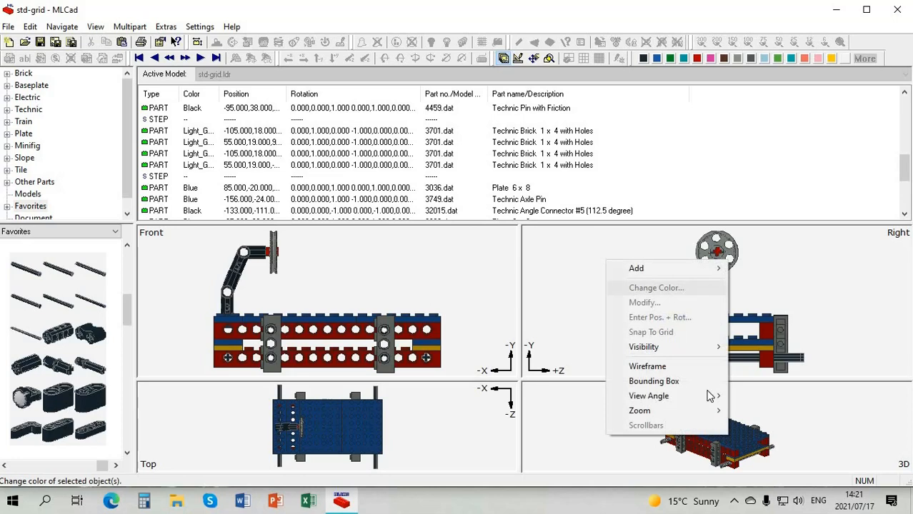
{"action": "mouse_move", "coordinate": [715, 397]}
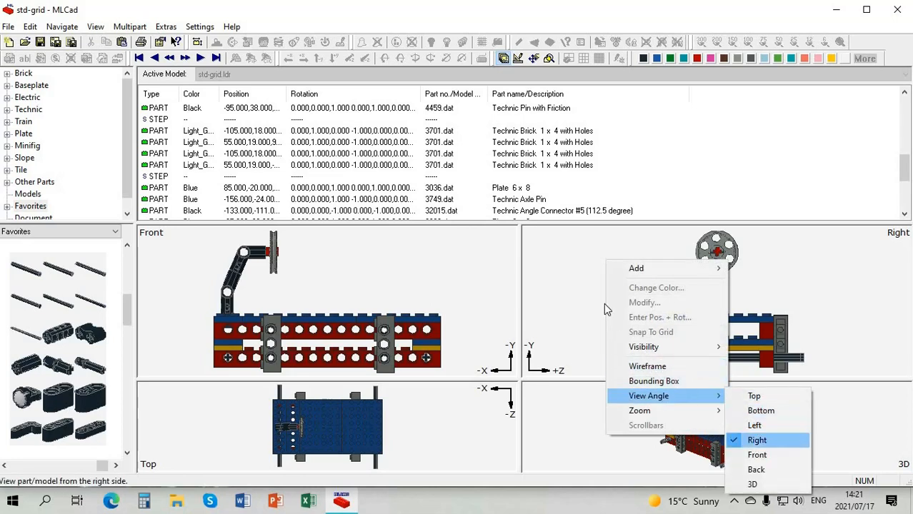
{"action": "key", "text": "Return"}
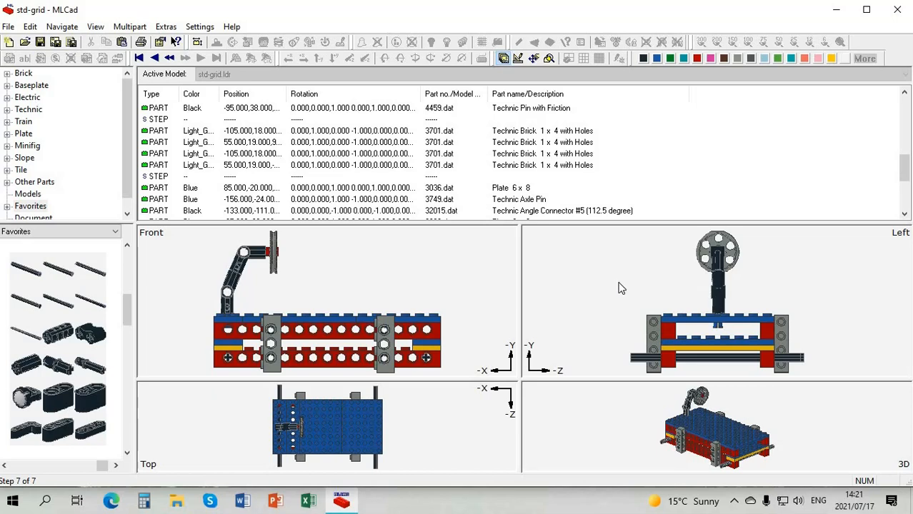
{"action": "key", "text": "Home"}
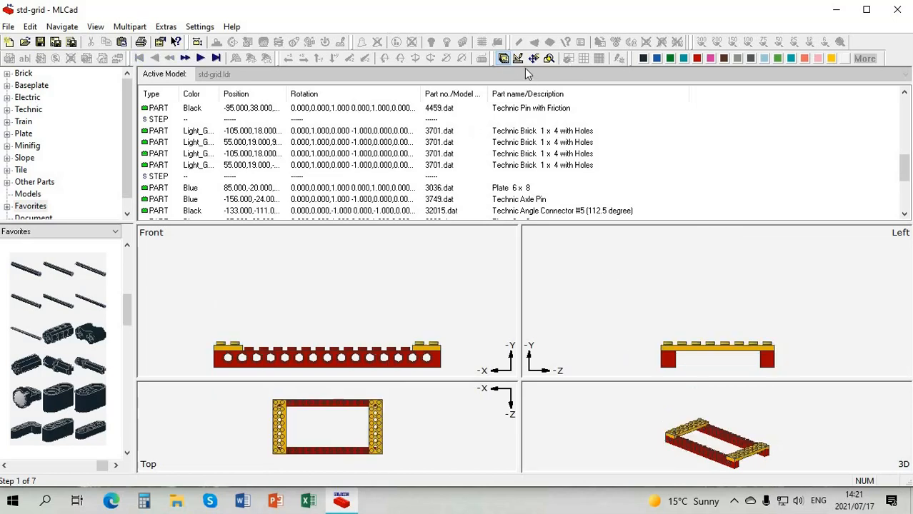
- Return to edit mode and add a STEP after the last Technic Axle 12 at the end of the part list
{"action": "left_click", "coordinate": [518, 59]}
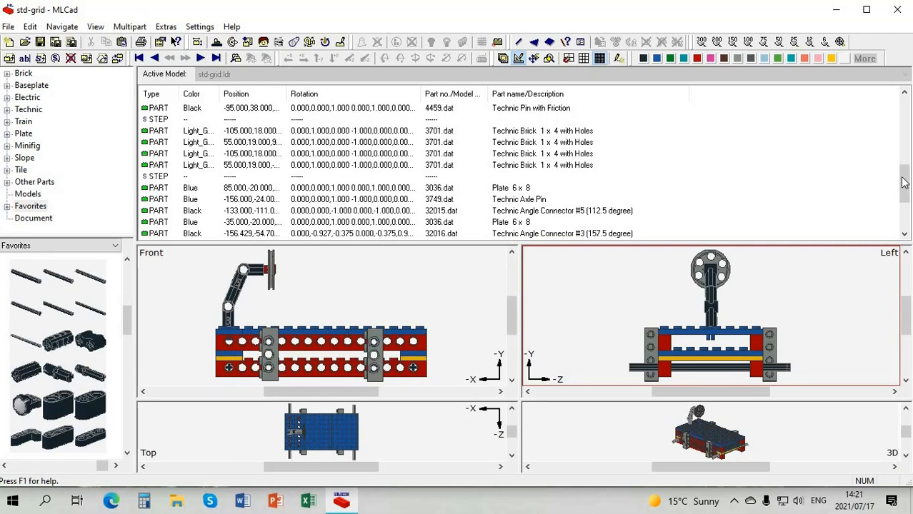
{"action": "scroll", "coordinate": [486, 229], "scroll_direction": "down", "scroll_amount": 3}
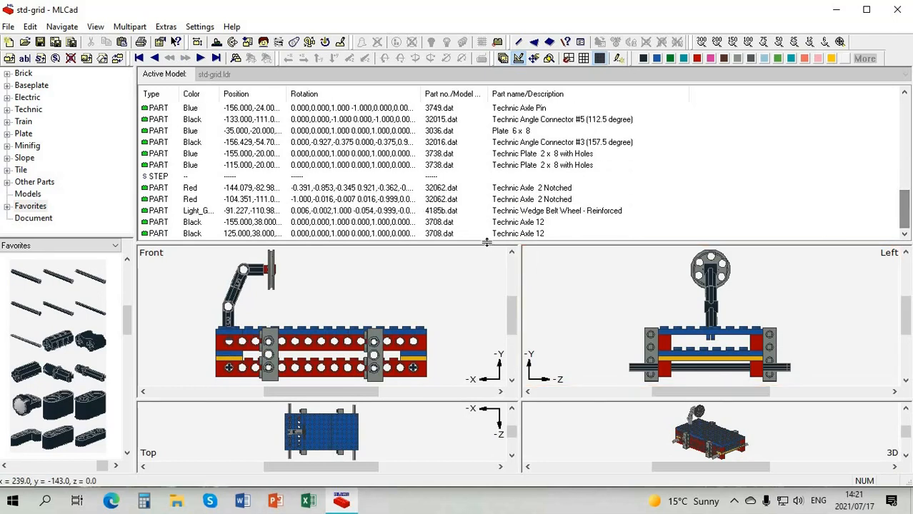
{"action": "left_click_drag", "start_coordinate": [258, 242], "coordinate": [216, 218]}
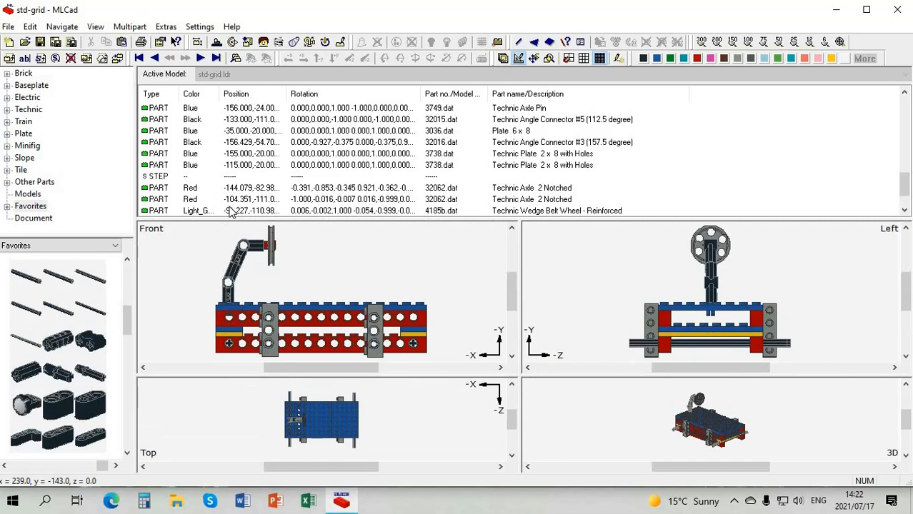
{"action": "scroll", "coordinate": [200, 201], "scroll_direction": "down", "scroll_amount": 1}
{"action": "left_click", "coordinate": [193, 200]}
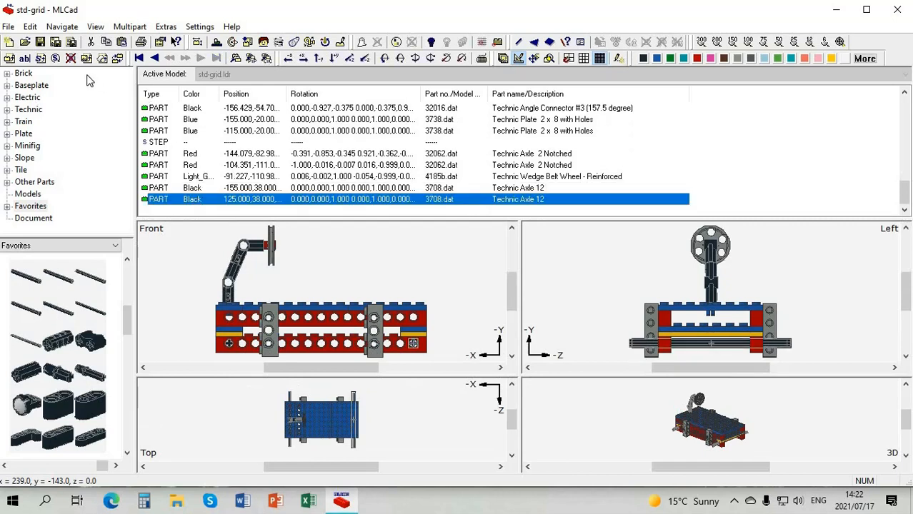
{"action": "left_click", "coordinate": [41, 59]}
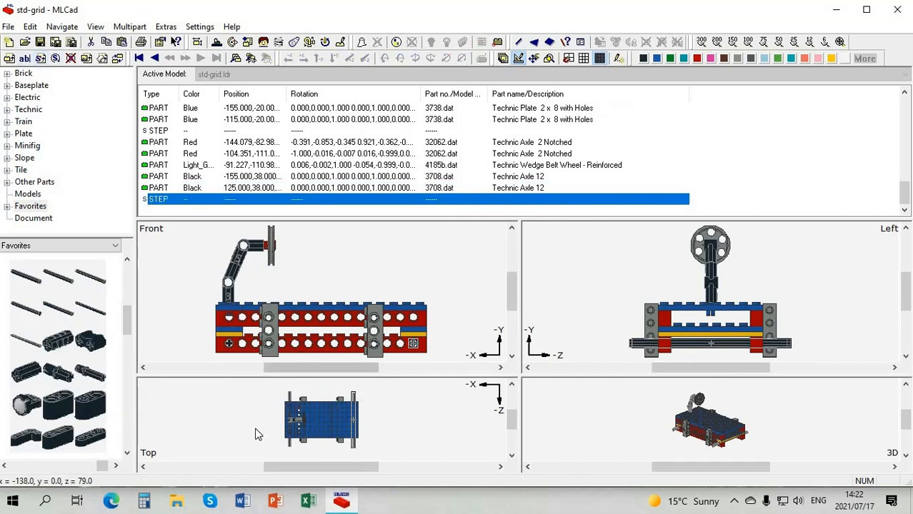
{"action": "left_click", "coordinate": [251, 404]}
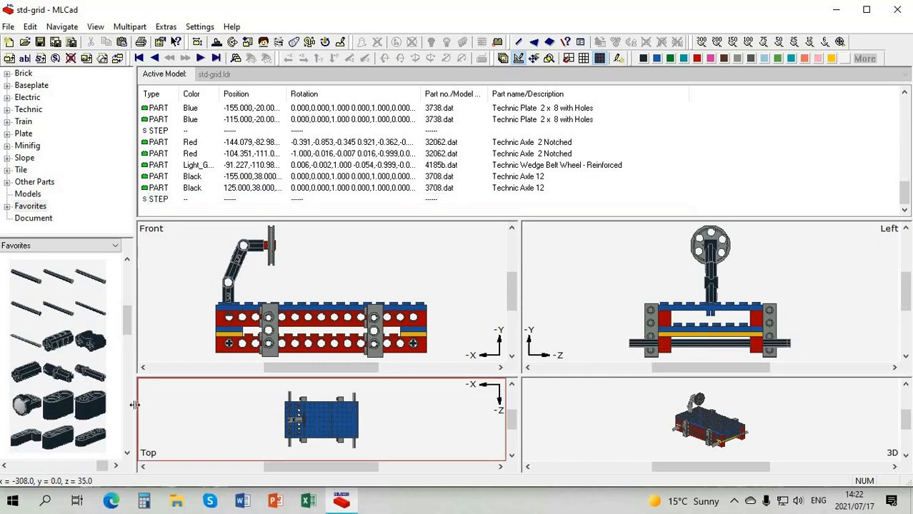
- Shrink the part list to enlarge the four model views and frame the axles closely in the Front and Top views
{"action": "left_click", "coordinate": [127, 456]}
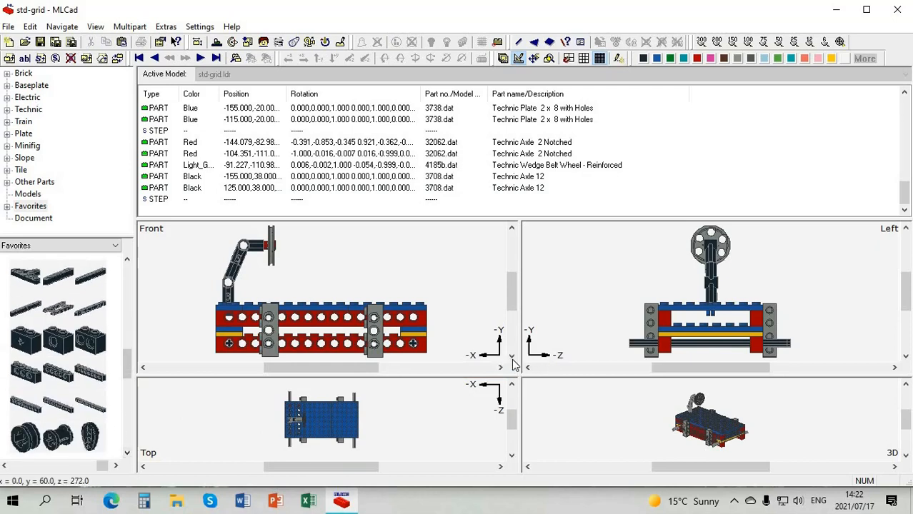
{"action": "scroll", "coordinate": [170, 329], "scroll_direction": "down", "scroll_amount": 1}
{"action": "scroll", "coordinate": [185, 350], "scroll_direction": "up", "scroll_amount": 2, "text": "ctrl"}
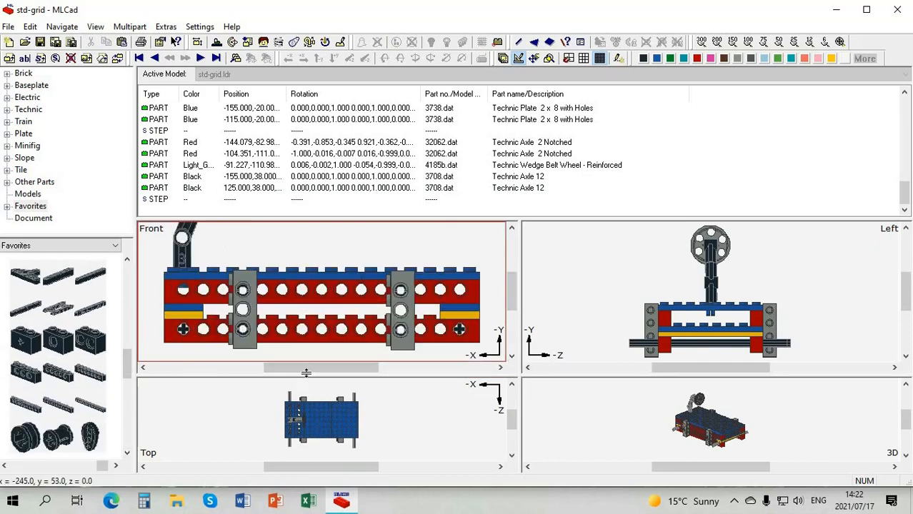
{"action": "left_click_drag", "start_coordinate": [274, 368], "coordinate": [247, 368]}
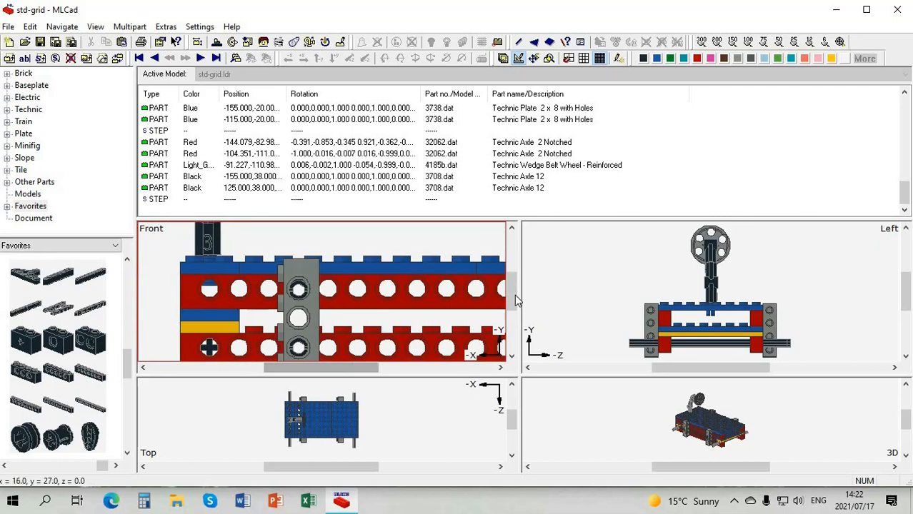
{"action": "scroll", "coordinate": [229, 320], "scroll_direction": "down", "scroll_amount": 2}
{"action": "scroll", "coordinate": [267, 329], "scroll_direction": "up", "scroll_amount": 1, "text": "ctrl"}
{"action": "left_click_drag", "start_coordinate": [274, 368], "coordinate": [243, 301]}
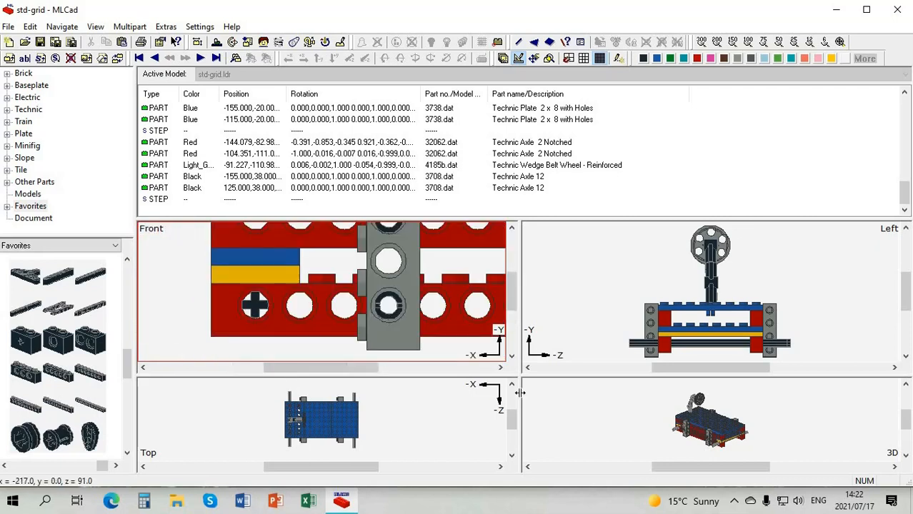
{"action": "scroll", "coordinate": [431, 411], "scroll_direction": "up", "scroll_amount": 1, "text": "ctrl"}
{"action": "left_click", "coordinate": [431, 417]}
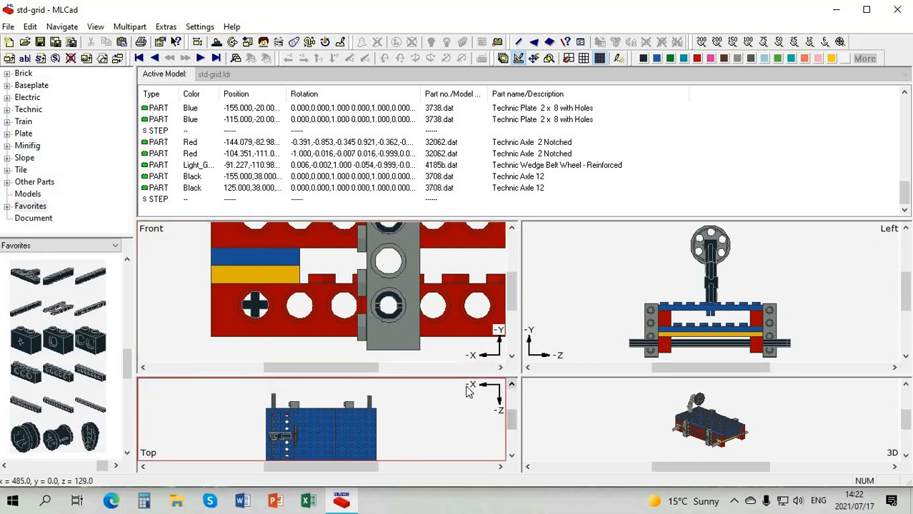
{"action": "scroll", "coordinate": [431, 417], "scroll_direction": "up", "scroll_amount": 1, "text": "ctrl"}
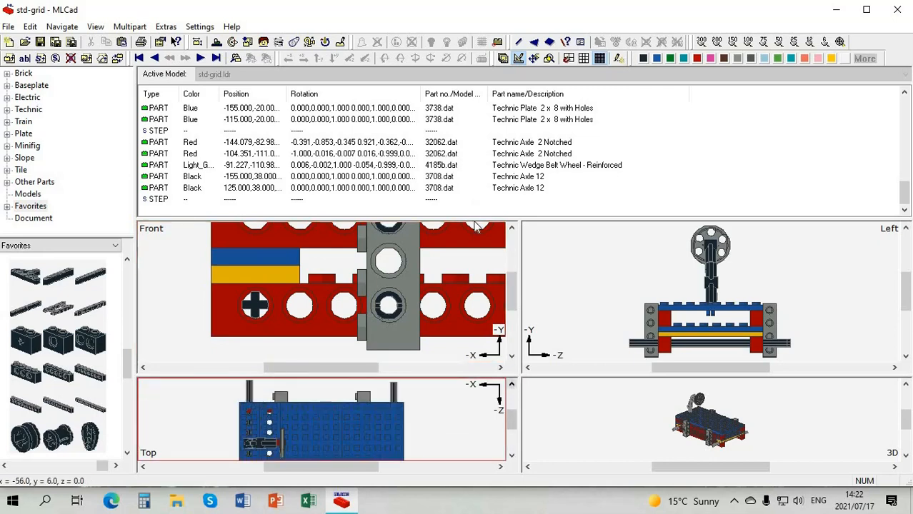
{"action": "left_click_drag", "start_coordinate": [461, 140], "coordinate": [461, 140]}
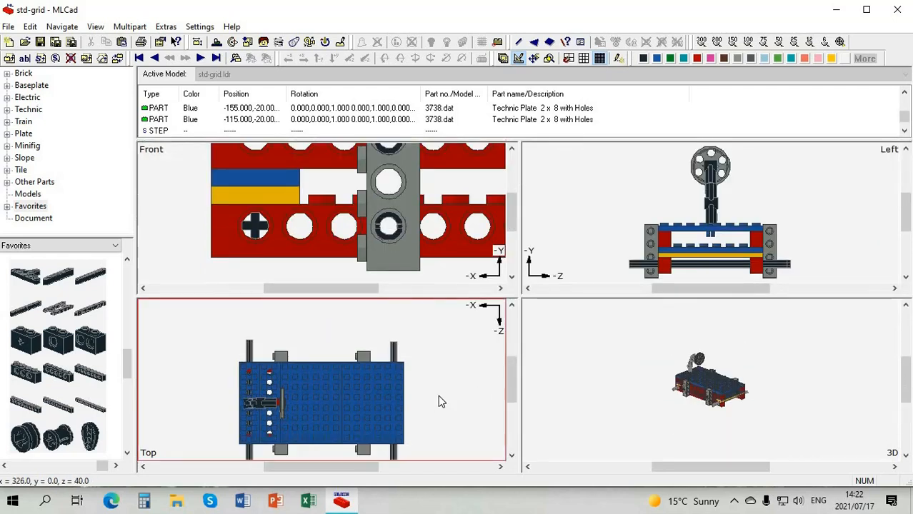
{"action": "scroll", "coordinate": [437, 394], "scroll_direction": "down", "scroll_amount": 1}
{"action": "scroll", "coordinate": [437, 393], "scroll_direction": "up", "scroll_amount": 1, "text": "ctrl"}
{"action": "scroll", "coordinate": [22, 378], "scroll_direction": "down", "scroll_amount": 1, "text": "ctrl"}
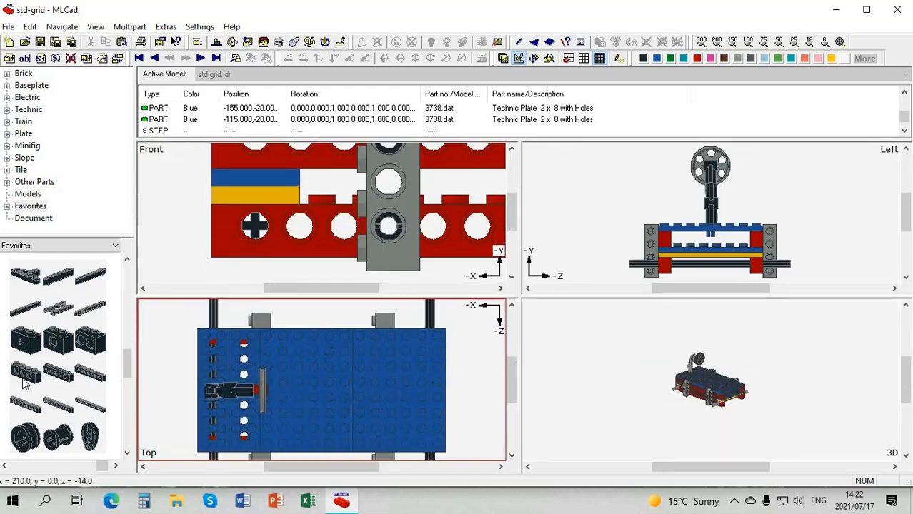
- Add a Technic Bush with Two Flanges beside the steering-end axle and rotate it to line up with the axle
{"action": "left_click_drag", "start_coordinate": [56, 437], "coordinate": [199, 315]}
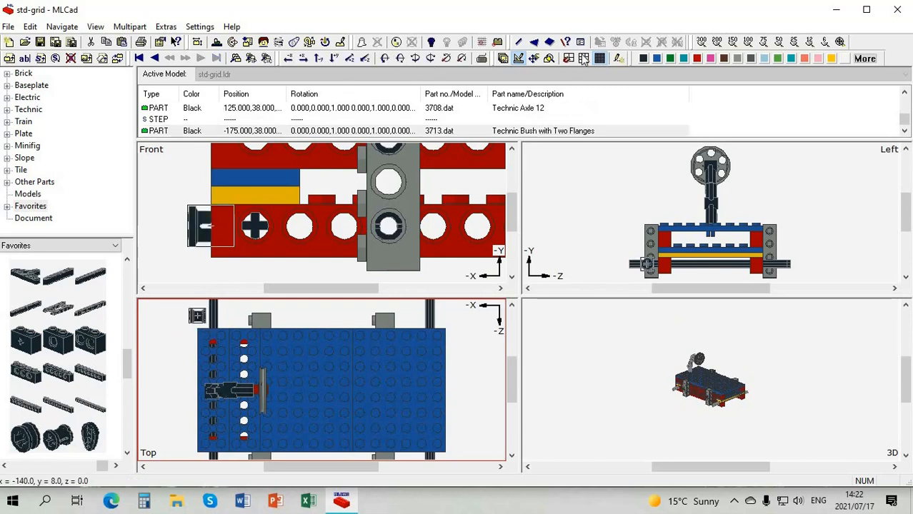
{"action": "left_click", "coordinate": [431, 60]}
{"action": "left_click", "coordinate": [431, 59]}
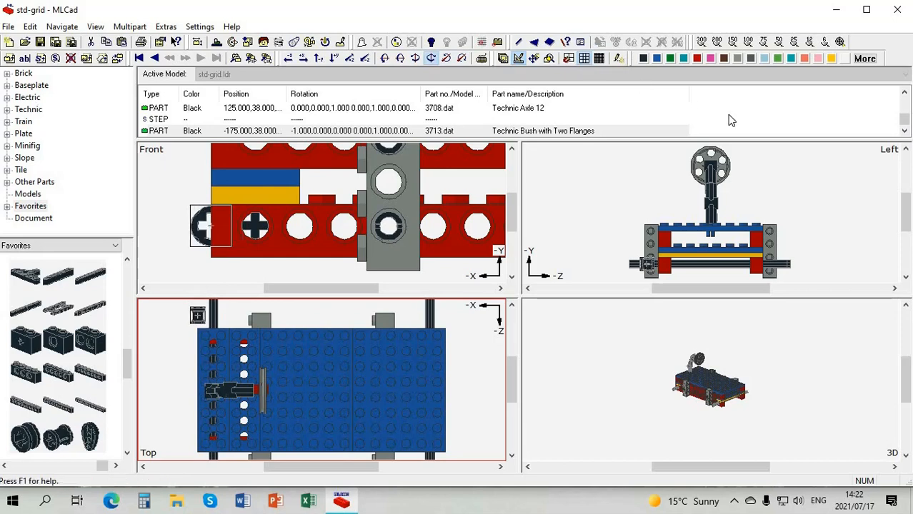
- Color the bush light gray and center it on the axle at x = -155, y = 38
{"action": "left_click", "coordinate": [737, 58]}
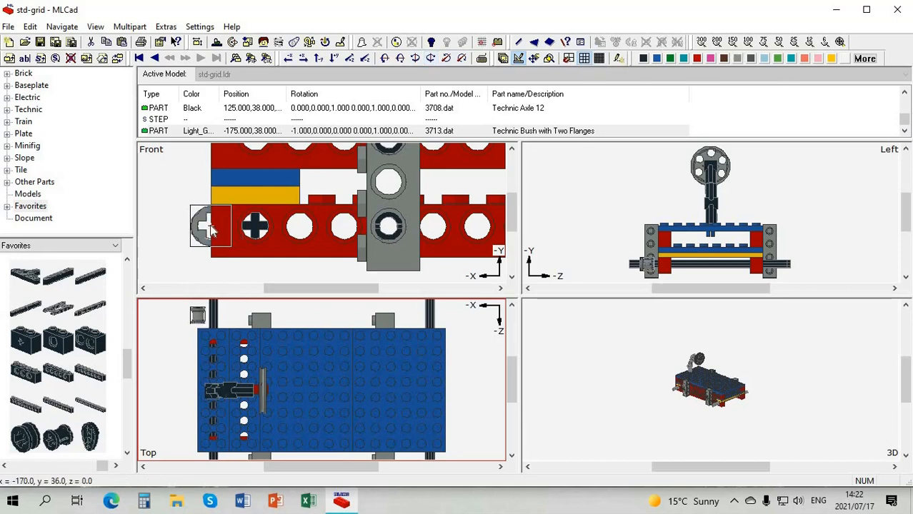
{"action": "left_click_drag", "start_coordinate": [255, 222], "coordinate": [255, 227]}
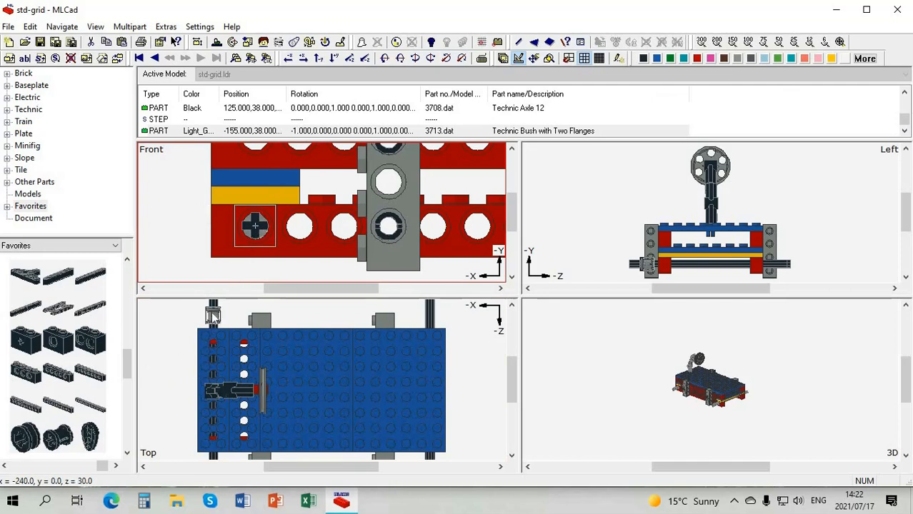
{"action": "left_click", "coordinate": [170, 336]}
{"action": "left_click", "coordinate": [163, 442]}
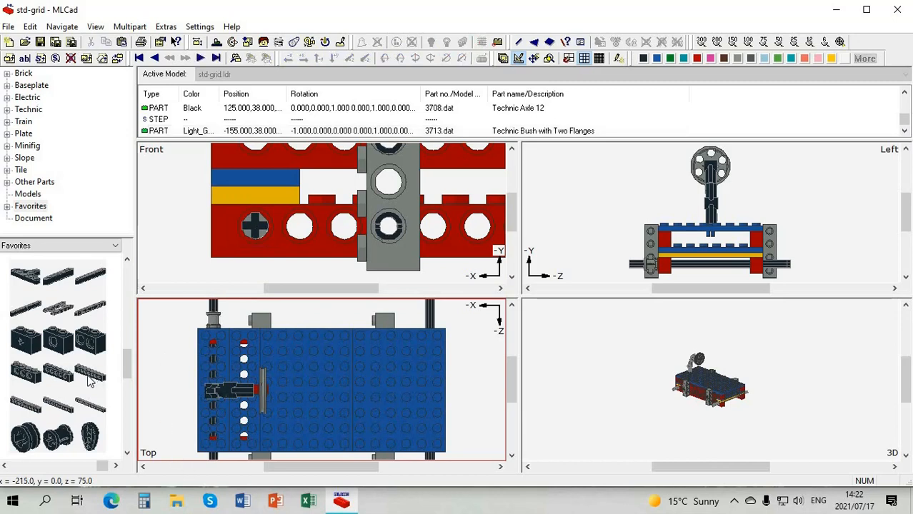
- Add a light gray Technic Bush with Two Flanges to the positive-Z end of the other axle at x = 125
{"action": "left_click_drag", "start_coordinate": [61, 437], "coordinate": [430, 325]}
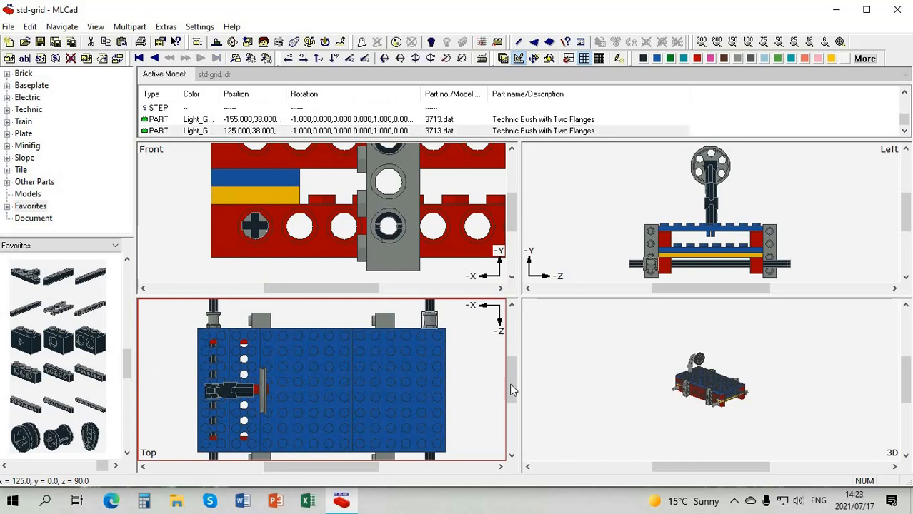
{"action": "left_click", "coordinate": [500, 288]}
{"action": "left_click", "coordinate": [500, 288]}
{"action": "left_click", "coordinate": [500, 288]}
{"action": "left_click", "coordinate": [500, 287]}
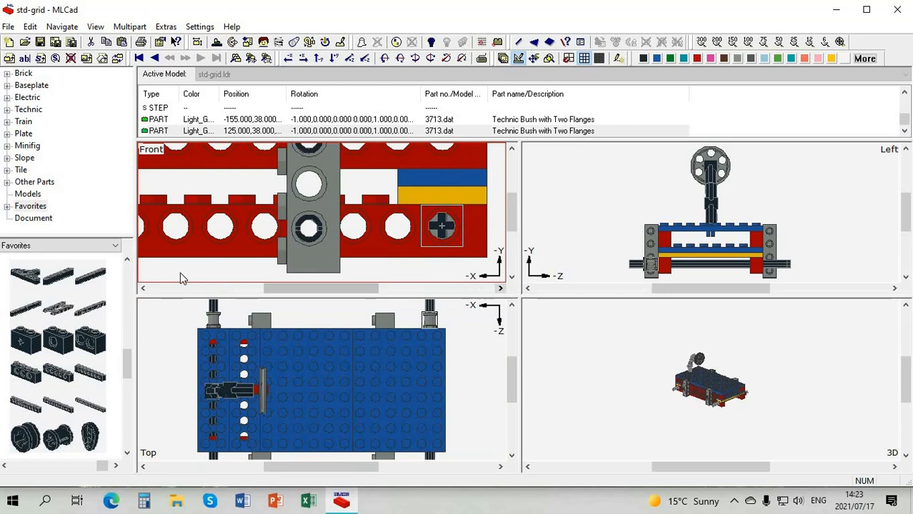
- Add a matching Technic Bush with Two Flanges to the negative-Z end of the same axle at x = 125, z = -90
{"action": "left_click", "coordinate": [511, 455]}
{"action": "left_click", "coordinate": [512, 455]}
{"action": "left_click_drag", "start_coordinate": [58, 436], "coordinate": [433, 435]}
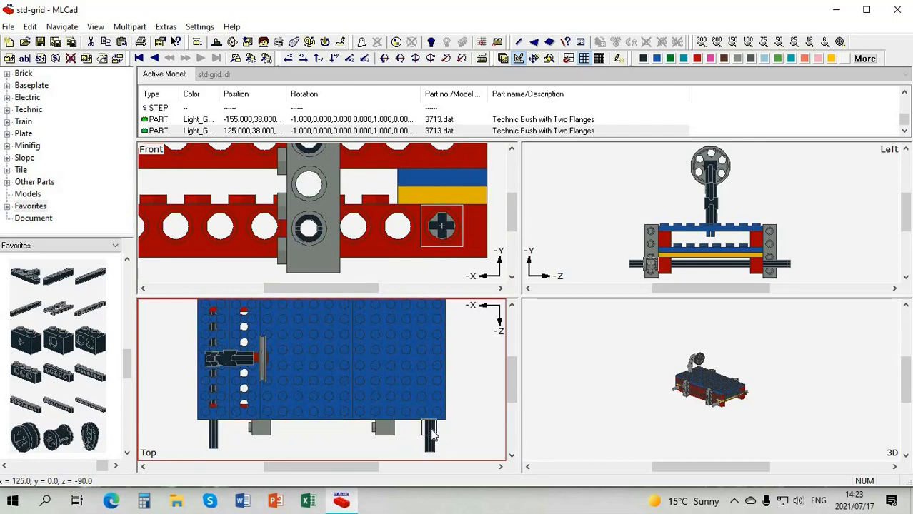
- Add a fourth Technic Bush with Two Flanges to the negative-Z end of the steering-end axle, centered at x = -155, y = 38
{"action": "left_click", "coordinate": [143, 289]}
{"action": "left_click", "coordinate": [143, 288]}
{"action": "left_click", "coordinate": [143, 289]}
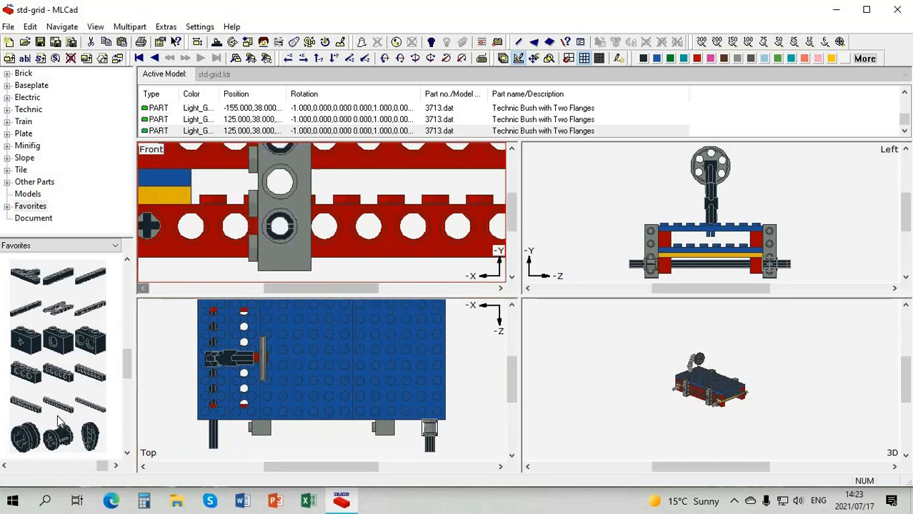
{"action": "left_click_drag", "start_coordinate": [58, 436], "coordinate": [291, 236]}
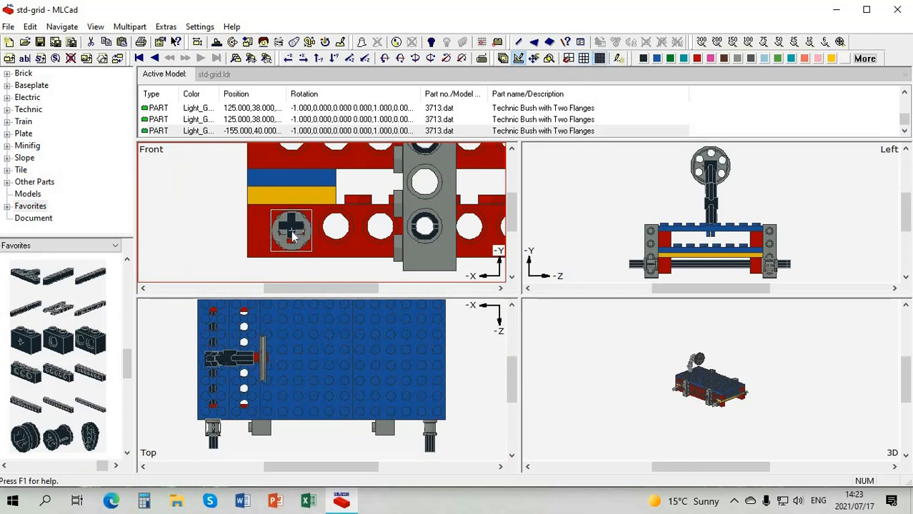
{"action": "left_click_drag", "start_coordinate": [302, 237], "coordinate": [293, 231]}
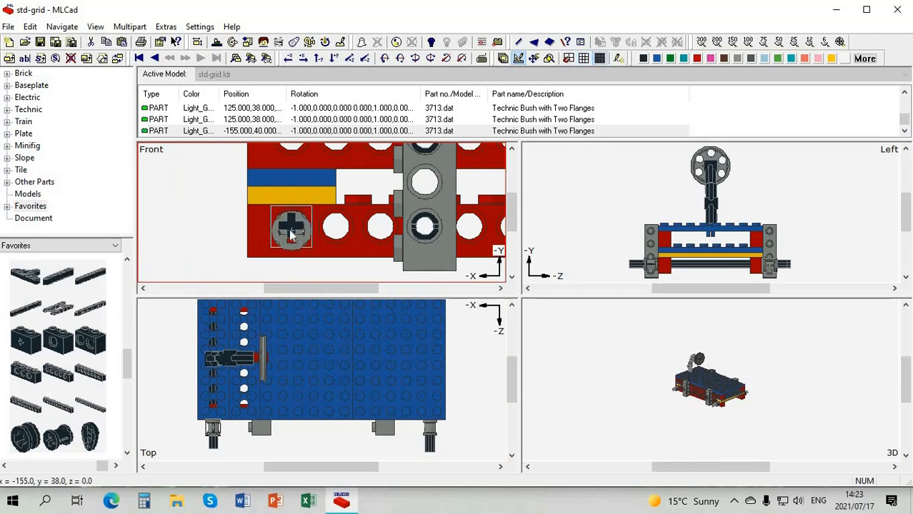
{"action": "left_click", "coordinate": [188, 238]}
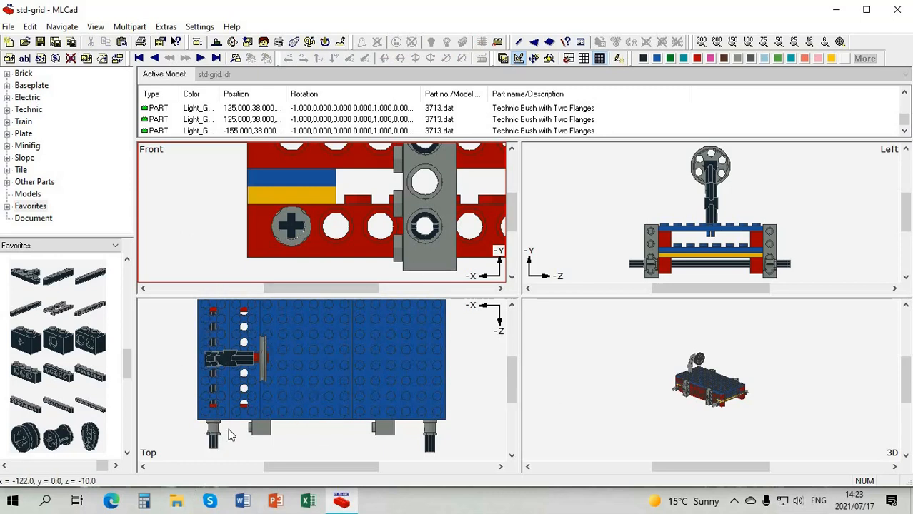
- Add yellow Wheel Rims 8 x 17.5 with Axlehole to both axles' negative-Z ends, centered at x = -155 and x = 125
{"action": "scroll", "coordinate": [91, 448], "scroll_direction": "down", "scroll_amount": 5}
{"action": "left_click_drag", "start_coordinate": [90, 437], "coordinate": [291, 226]}
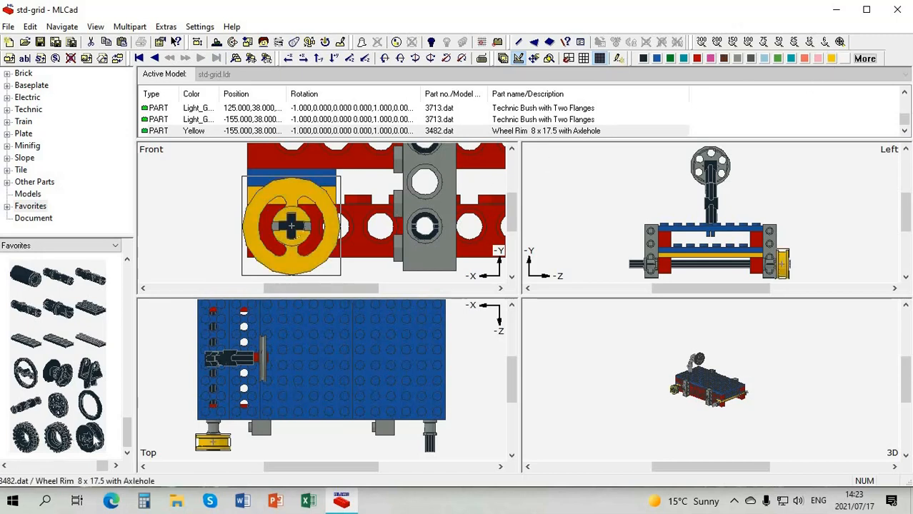
{"action": "left_click_drag", "start_coordinate": [90, 439], "coordinate": [422, 455]}
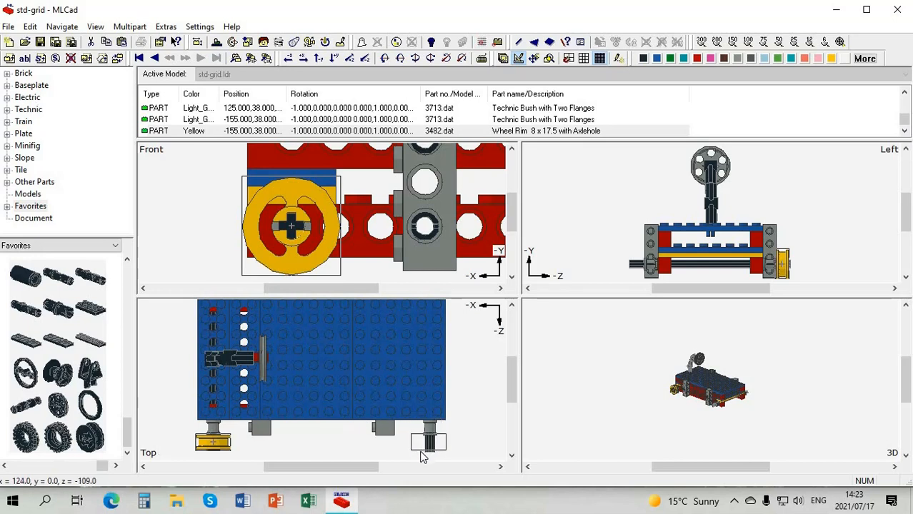
{"action": "left_click", "coordinate": [500, 289]}
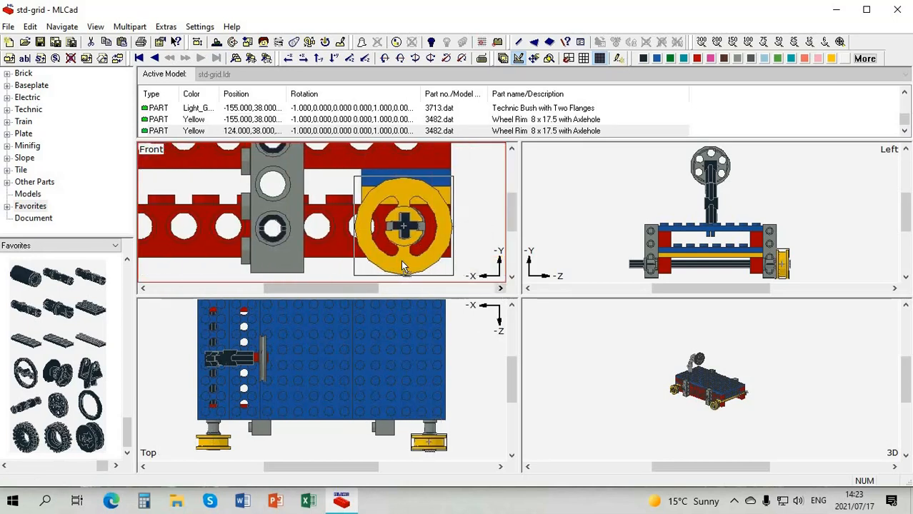
{"action": "left_click_drag", "start_coordinate": [404, 261], "coordinate": [402, 262]}
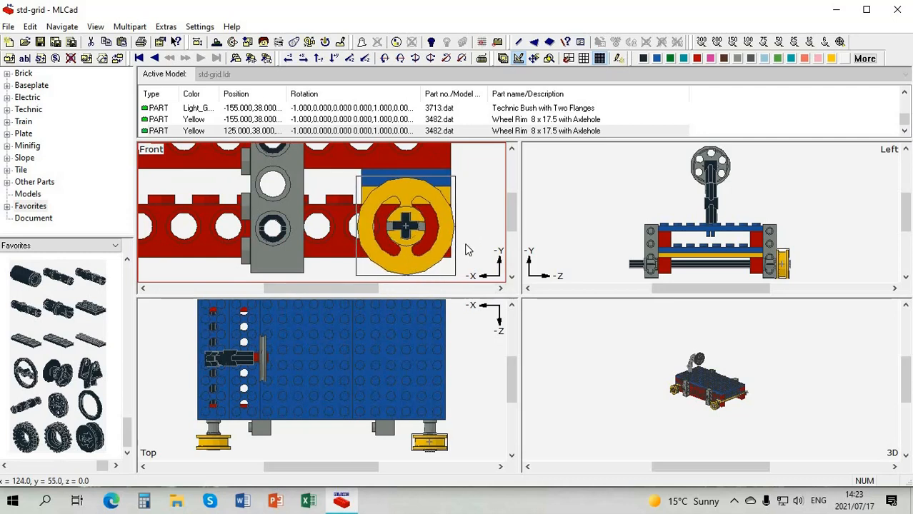
- Add a yellow Wheel Rim 8 x 17.5 with Axlehole at the positive-Z end of one axle, centered at x = 125
{"action": "left_click", "coordinate": [512, 305]}
{"action": "left_click", "coordinate": [511, 306]}
{"action": "left_click", "coordinate": [512, 306]}
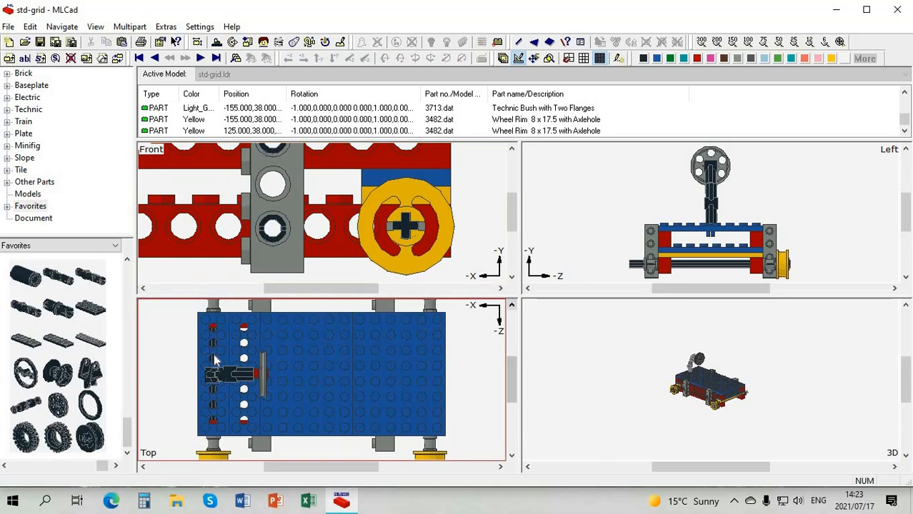
{"action": "left_click_drag", "start_coordinate": [91, 433], "coordinate": [432, 340]}
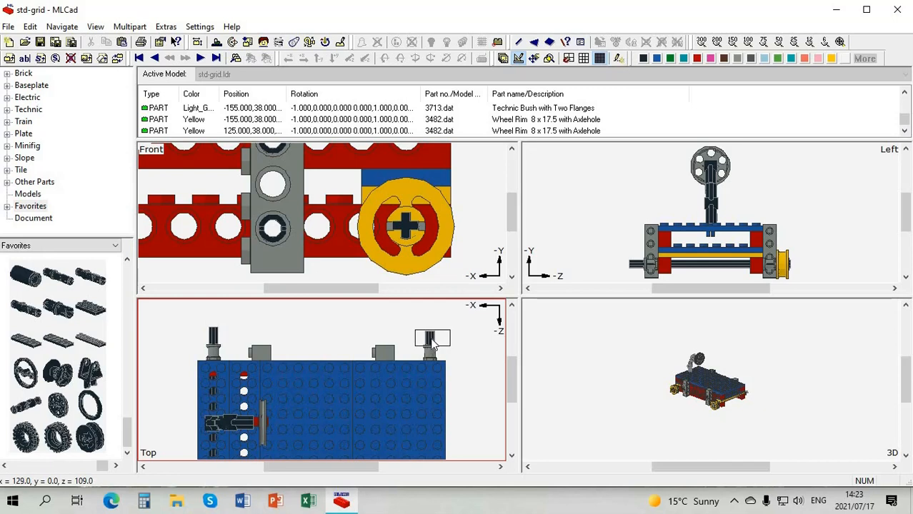
{"action": "left_click", "coordinate": [410, 233]}
{"action": "key", "text": "Left"}
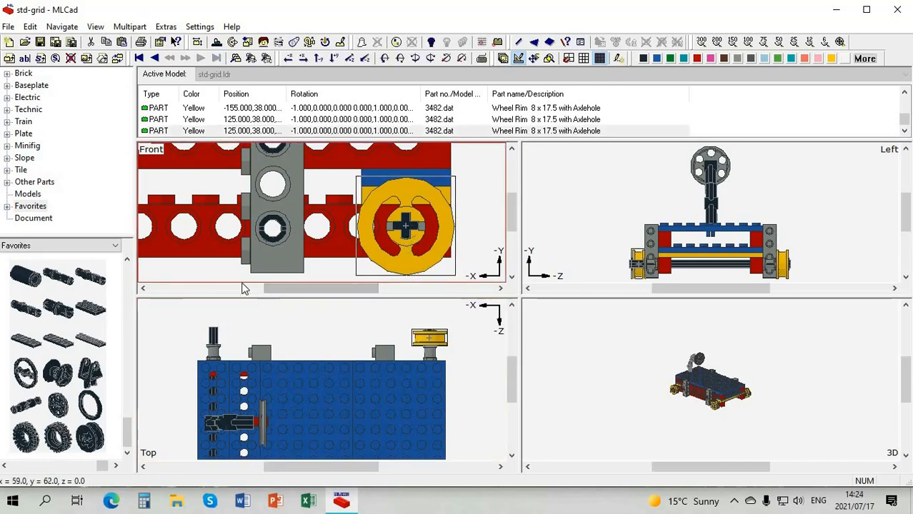
- Add a yellow Wheel Rim 8 x 17.5 with Axlehole at the positive-Z end of the steering-end axle, centered at x = -155
{"action": "left_click", "coordinate": [145, 287]}
{"action": "left_click", "coordinate": [145, 288]}
{"action": "left_click", "coordinate": [144, 288]}
{"action": "left_click", "coordinate": [145, 287]}
{"action": "left_click_drag", "start_coordinate": [81, 433], "coordinate": [215, 341]}
{"action": "mouse_move", "coordinate": [300, 232]}
{"action": "left_mouse_down"}
{"action": "mouse_move", "coordinate": [310, 233]}
{"action": "mouse_move", "coordinate": [289, 226]}
{"action": "mouse_move", "coordinate": [295, 230]}
{"action": "left_mouse_up"}
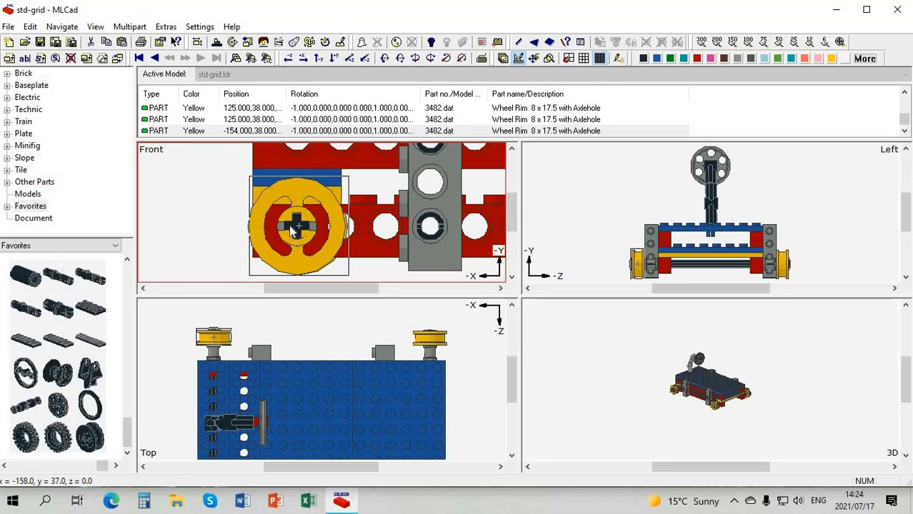
{"action": "left_click", "coordinate": [214, 224]}
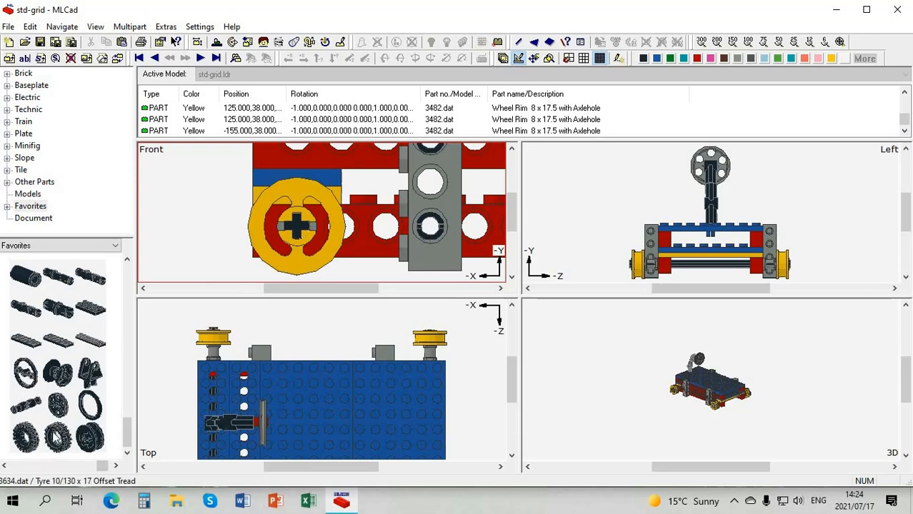
- Add a black Tyre 10/130 x 17 Offset Tread over the steering-end axle's positive-Z rim and center it at x = -155
{"action": "left_click_drag", "start_coordinate": [32, 437], "coordinate": [228, 332]}
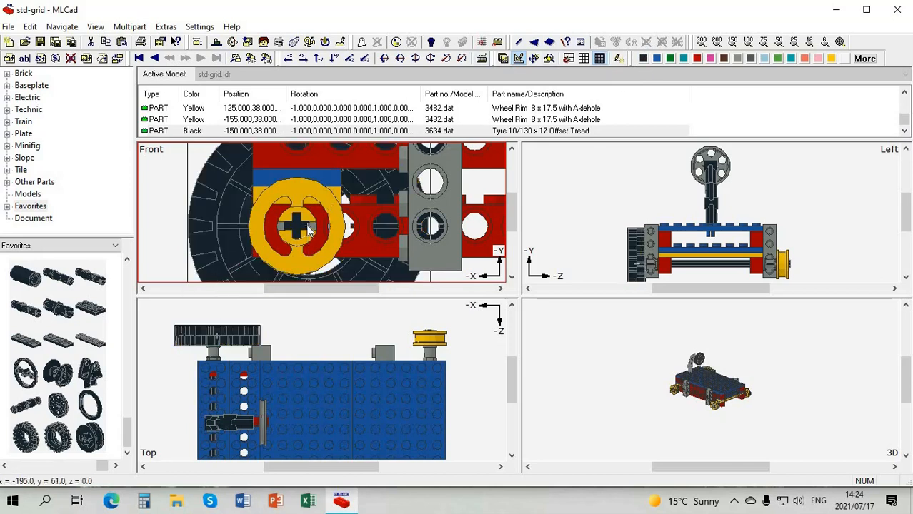
{"action": "left_click_drag", "start_coordinate": [296, 223], "coordinate": [297, 226]}
{"action": "left_click", "coordinate": [167, 366]}
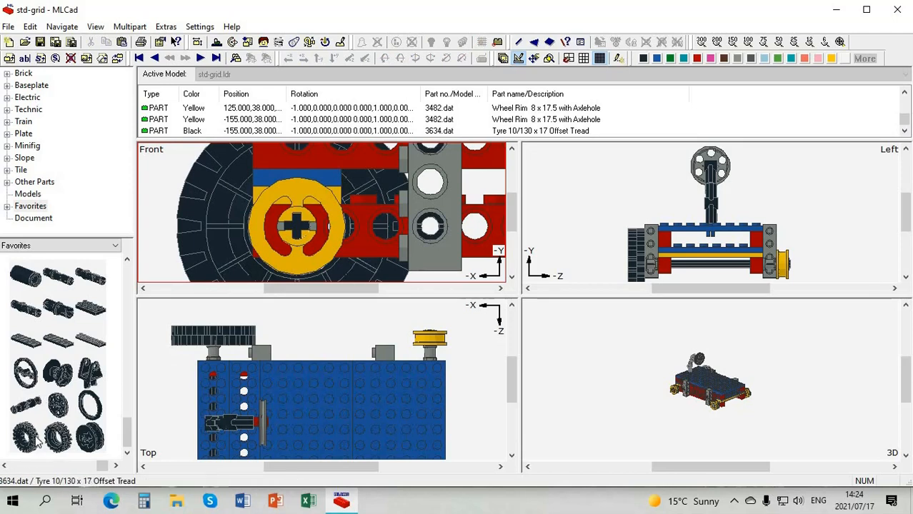
- Add a black Tyre 10/130 x 17 Offset Tread over the other positive-Z rim and center it at x = 125
{"action": "left_click_drag", "start_coordinate": [30, 440], "coordinate": [459, 373]}
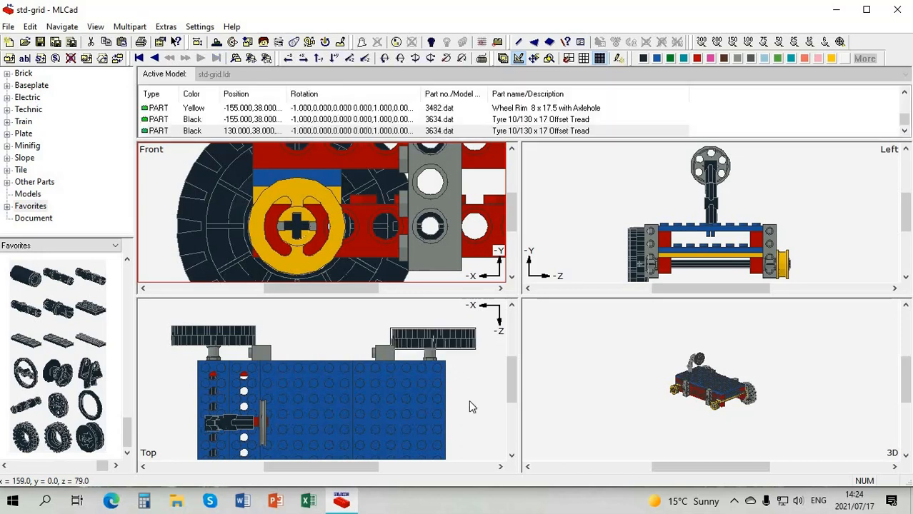
{"action": "left_click", "coordinate": [499, 289]}
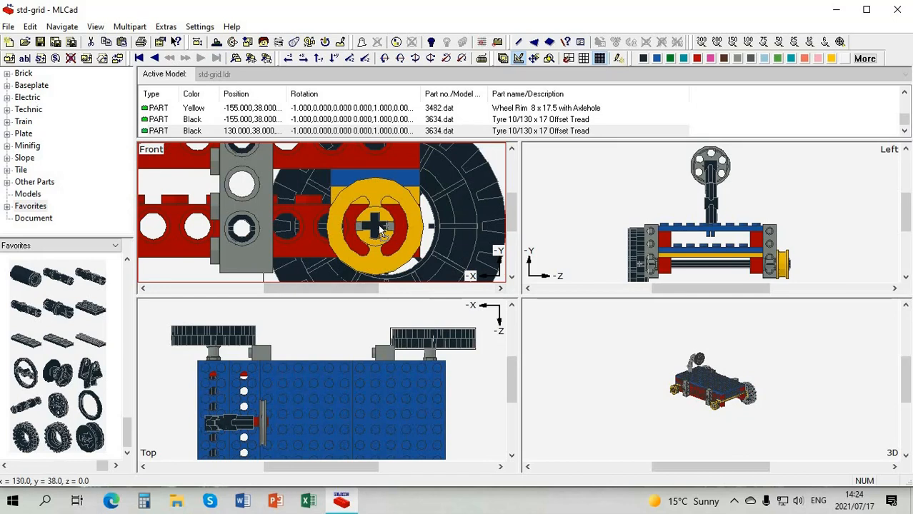
{"action": "key", "text": "Left"}
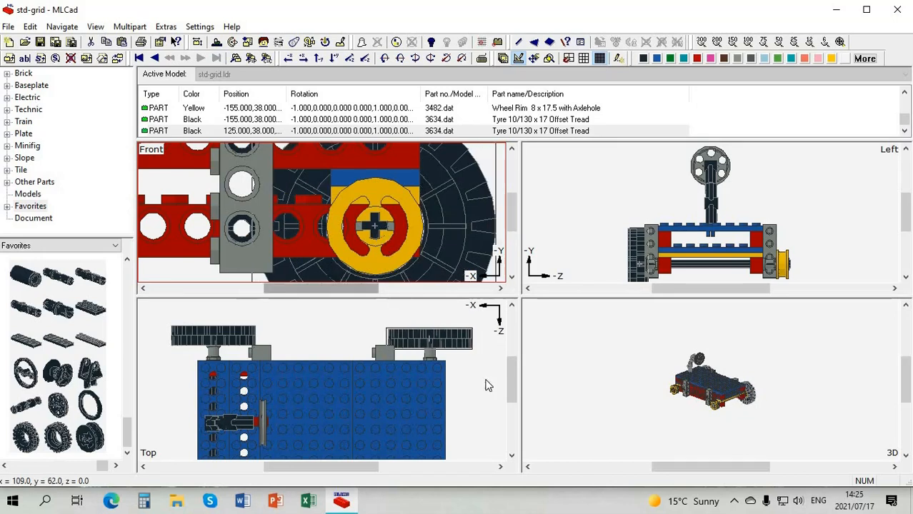
- Add a black Tyre 10/130 x 17 Offset Tread over the non-steering axle's negative-Z rim, placed at x = 126, y = 38
{"action": "left_click", "coordinate": [511, 457]}
{"action": "left_click_drag", "start_coordinate": [26, 437], "coordinate": [434, 389]}
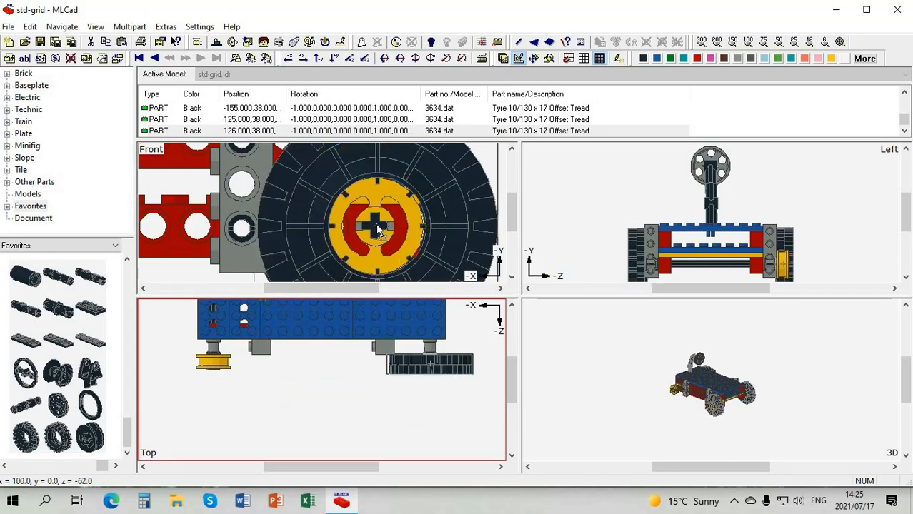
{"action": "mouse_move", "coordinate": [380, 231]}
{"action": "left_mouse_down"}
{"action": "mouse_move", "coordinate": [383, 238]}
{"action": "mouse_move", "coordinate": [377, 235]}
{"action": "left_mouse_up"}
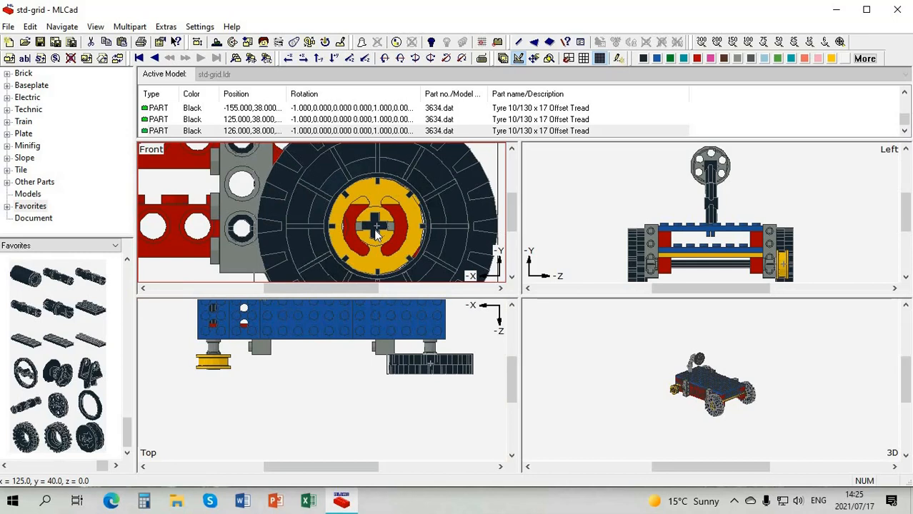
- Add a black Tyre 10/130 x 17 Offset Tread over the steering-end axle's negative-Z rim, centered at x = -155, y = 38
{"action": "left_click", "coordinate": [143, 289]}
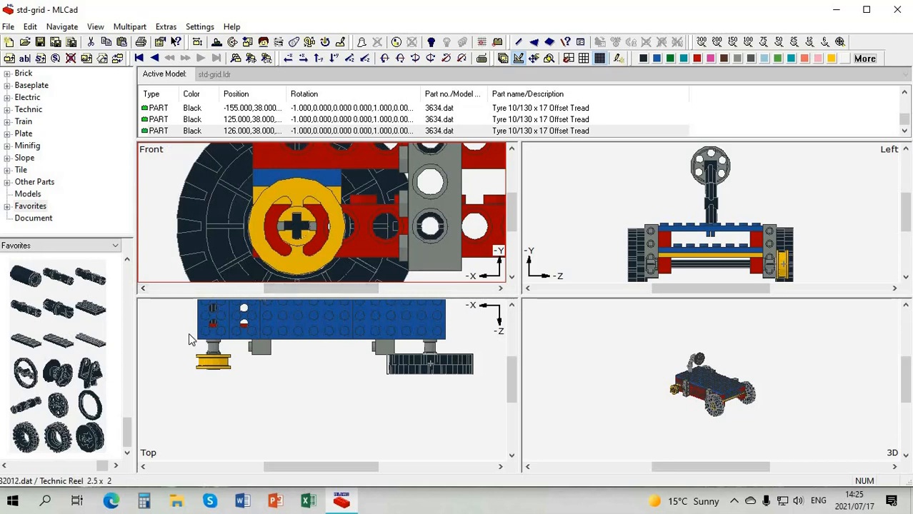
{"action": "left_click_drag", "start_coordinate": [44, 434], "coordinate": [298, 228]}
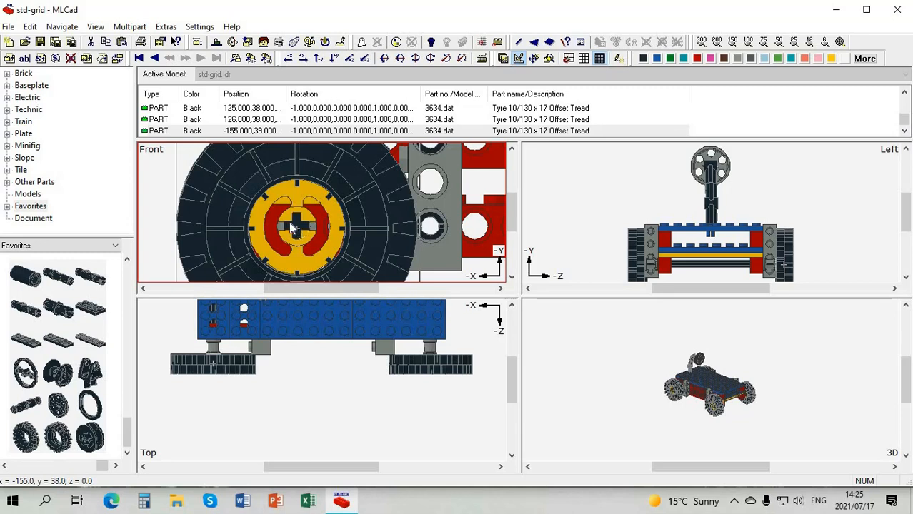
{"action": "left_click", "coordinate": [152, 205]}
- Move the non-steering axle's negative-Z tyre slightly outward along the Z axis
{"action": "scroll", "coordinate": [152, 204], "scroll_direction": "down", "scroll_amount": 2}
{"action": "scroll", "coordinate": [641, 381], "scroll_direction": "up", "scroll_amount": 2}
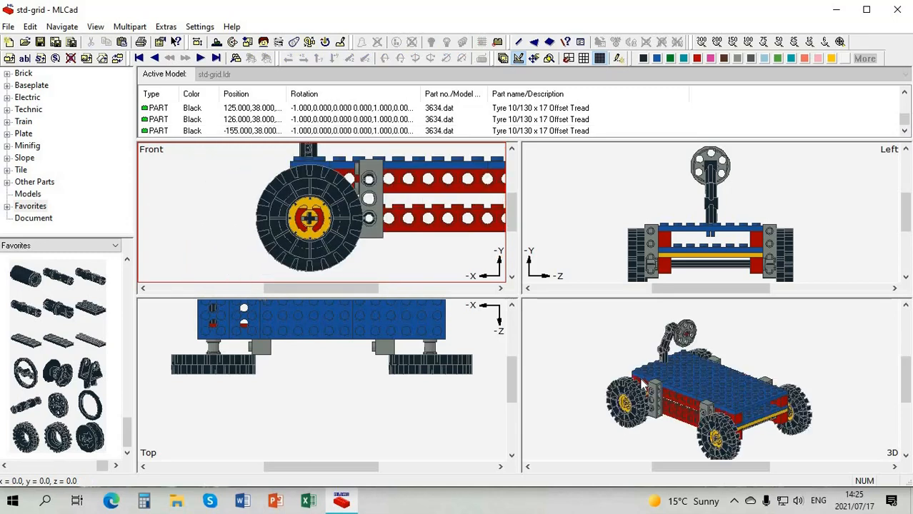
{"action": "scroll", "coordinate": [642, 384], "scroll_direction": "up", "scroll_amount": 2}
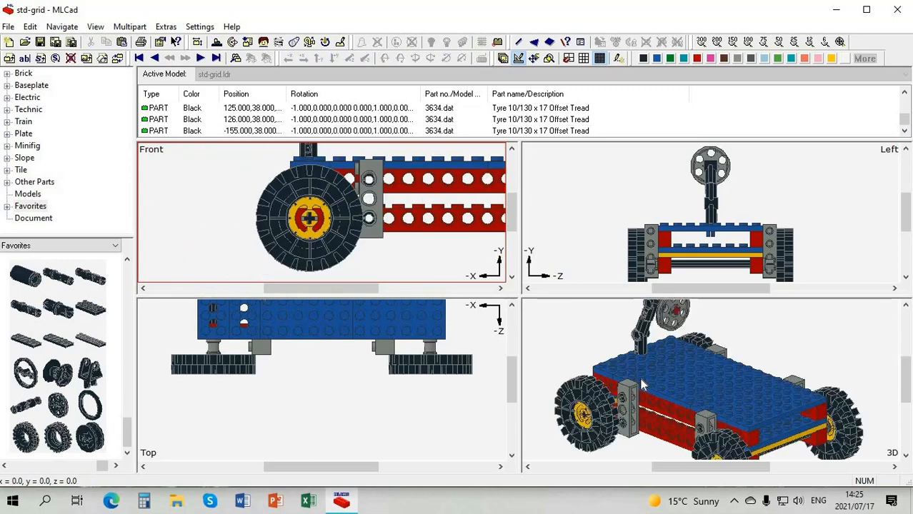
{"action": "left_click", "coordinate": [906, 458]}
{"action": "left_click", "coordinate": [906, 458]}
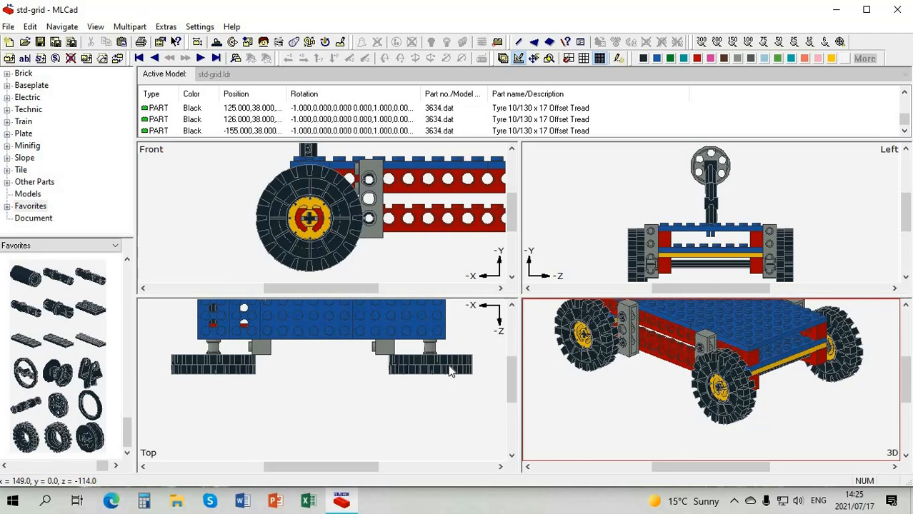
{"action": "scroll", "coordinate": [401, 403], "scroll_direction": "up", "scroll_amount": 1}
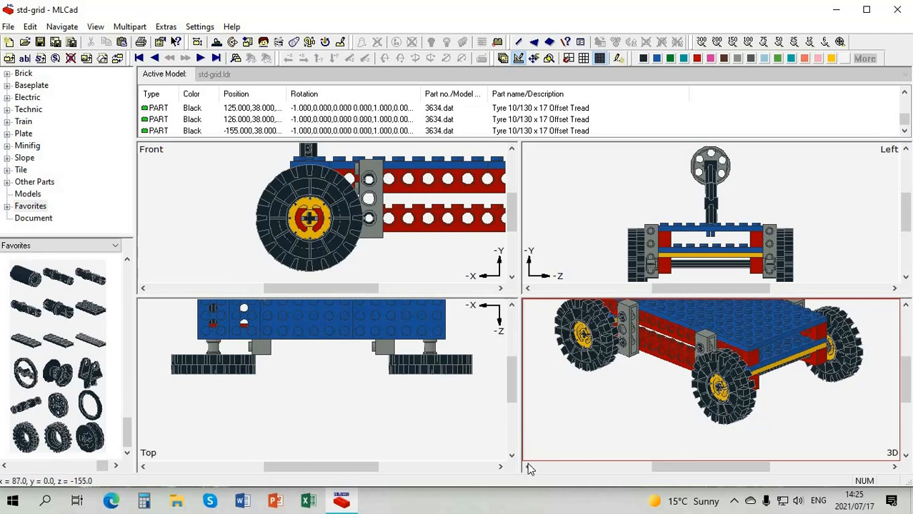
{"action": "left_click", "coordinate": [499, 467]}
{"action": "left_click", "coordinate": [499, 467]}
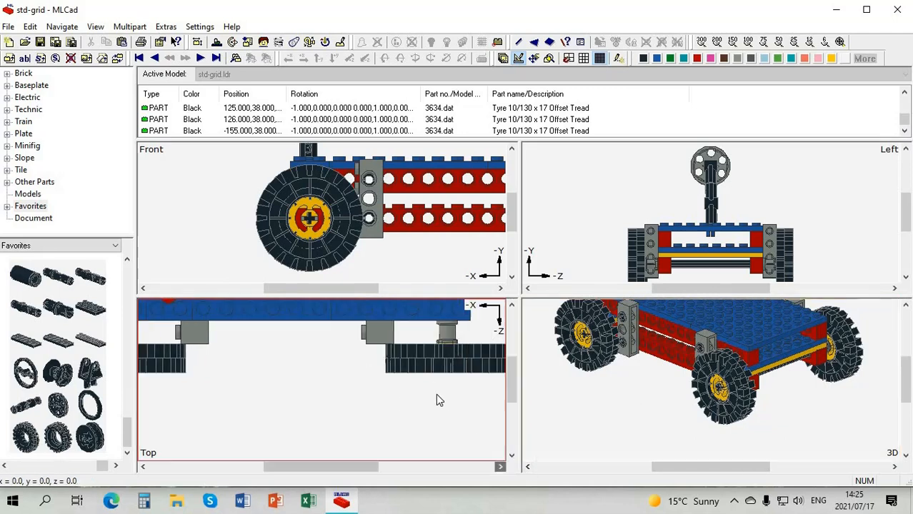
{"action": "scroll", "coordinate": [405, 351], "scroll_direction": "up", "scroll_amount": 1}
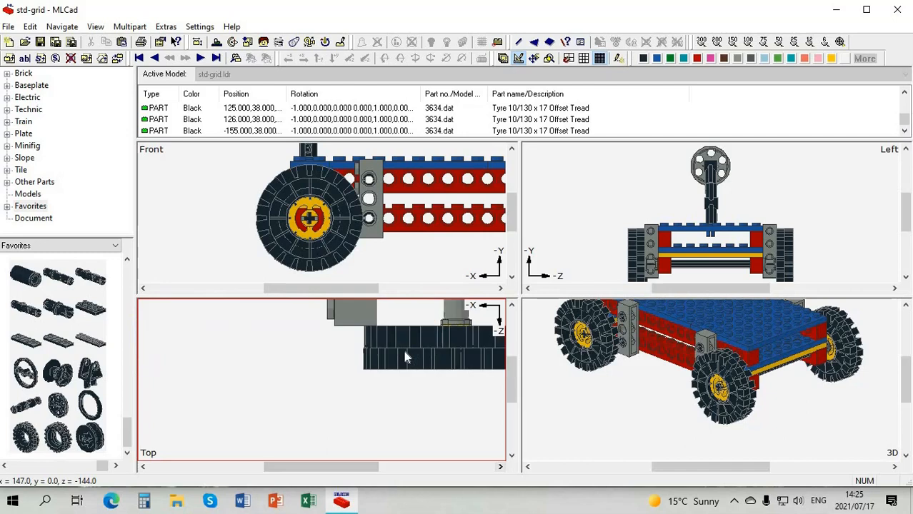
{"action": "left_click", "coordinate": [453, 337]}
{"action": "left_click_drag", "start_coordinate": [454, 334], "coordinate": [455, 333]}
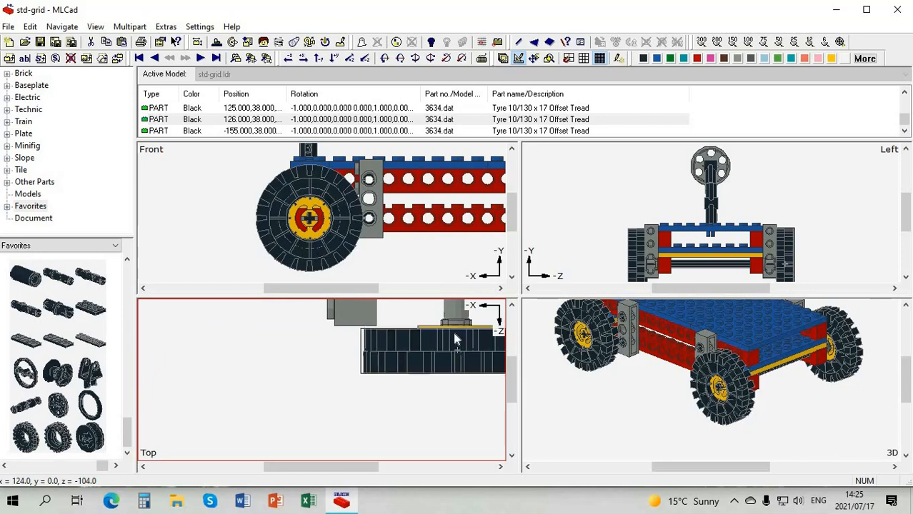
- Rotate the steering-end axle's negative-Z tyre 180 degrees about the Y axis
{"action": "left_click", "coordinate": [309, 258]}
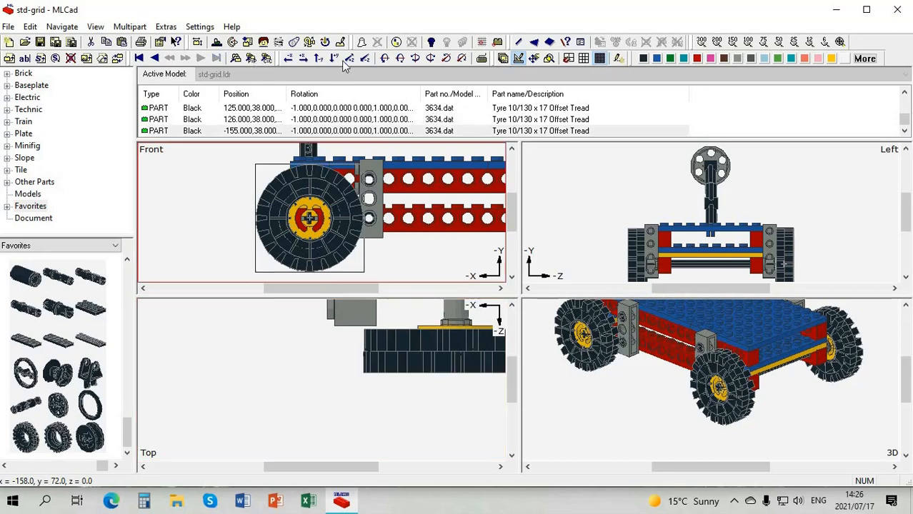
{"action": "left_click", "coordinate": [430, 59]}
{"action": "left_click", "coordinate": [430, 59]}
{"action": "left_click", "coordinate": [430, 59]}
{"action": "left_click", "coordinate": [431, 58]}
{"action": "left_click", "coordinate": [430, 59]}
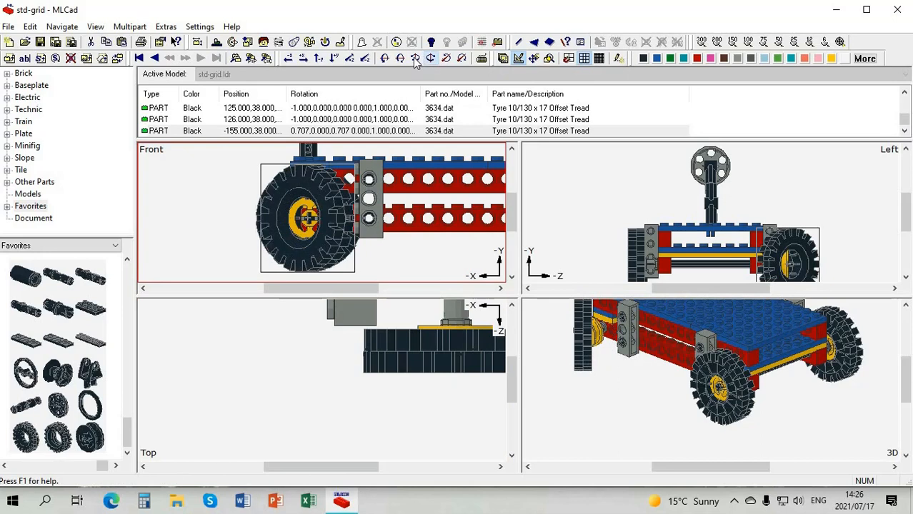
{"action": "left_click", "coordinate": [416, 61]}
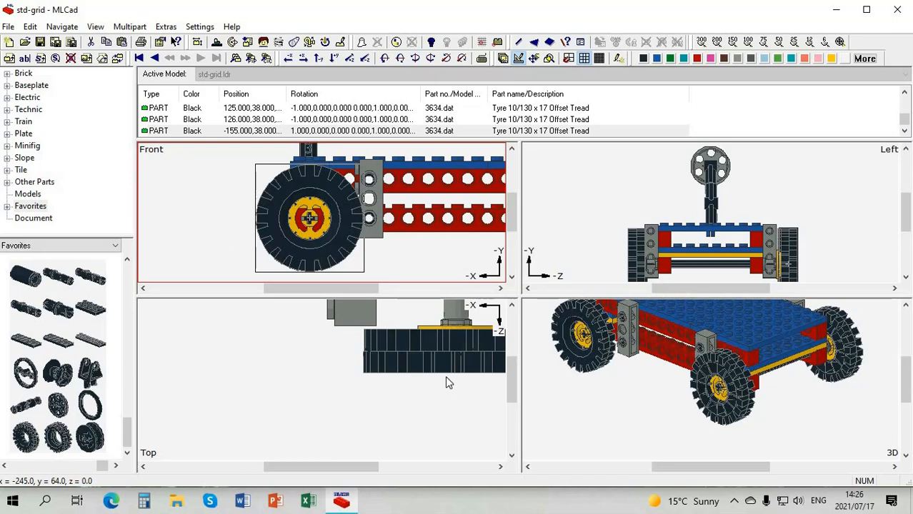
- Move the non-steering axle's negative-Z rim outward along Z into its tyre, and center that tyre at x = 125
{"action": "left_click", "coordinate": [450, 332]}
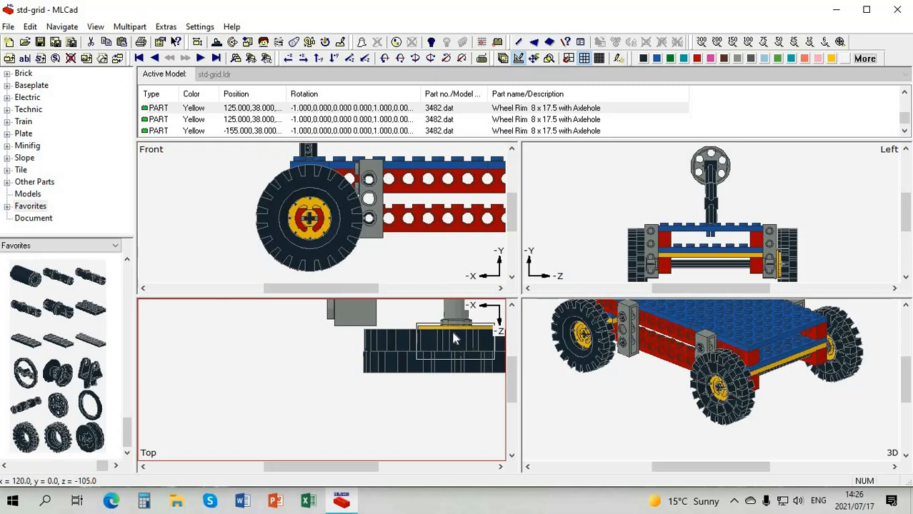
{"action": "left_click_drag", "start_coordinate": [457, 332], "coordinate": [460, 342]}
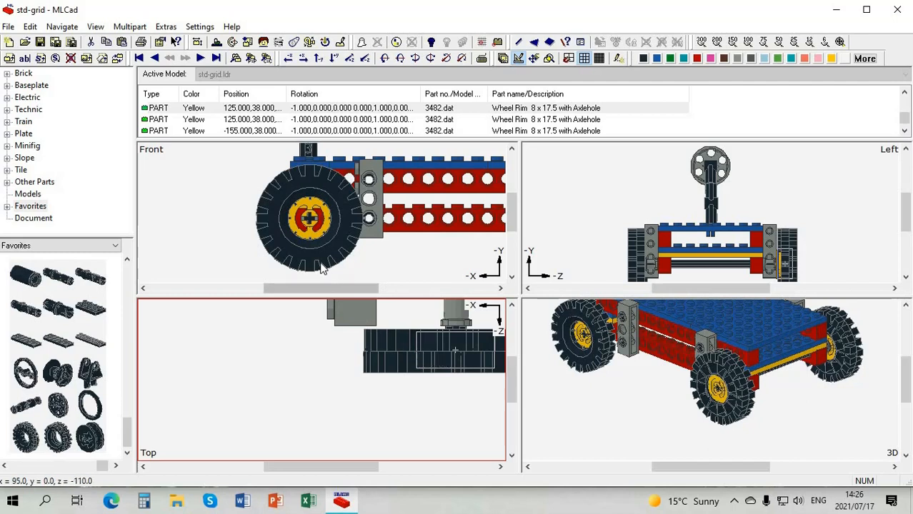
{"action": "left_click", "coordinate": [502, 289]}
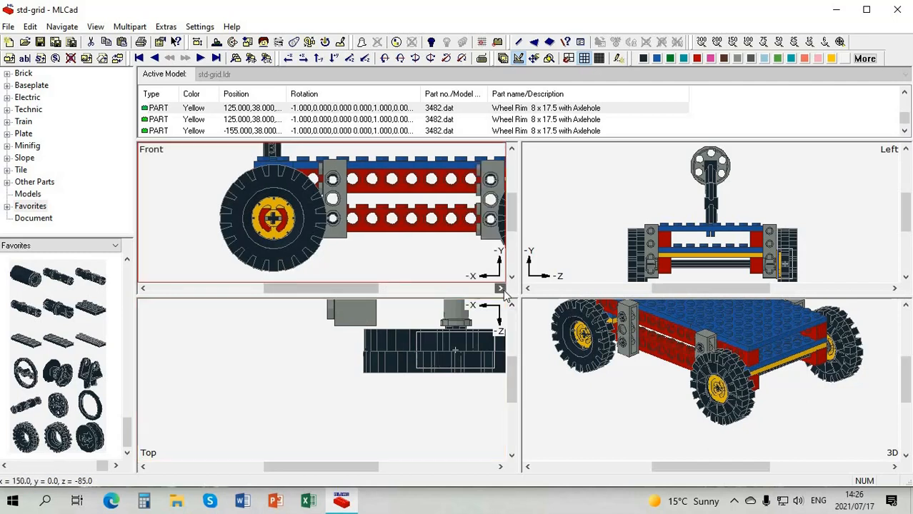
{"action": "left_click", "coordinate": [443, 237]}
{"action": "scroll", "coordinate": [386, 217], "scroll_direction": "up", "scroll_amount": 1}
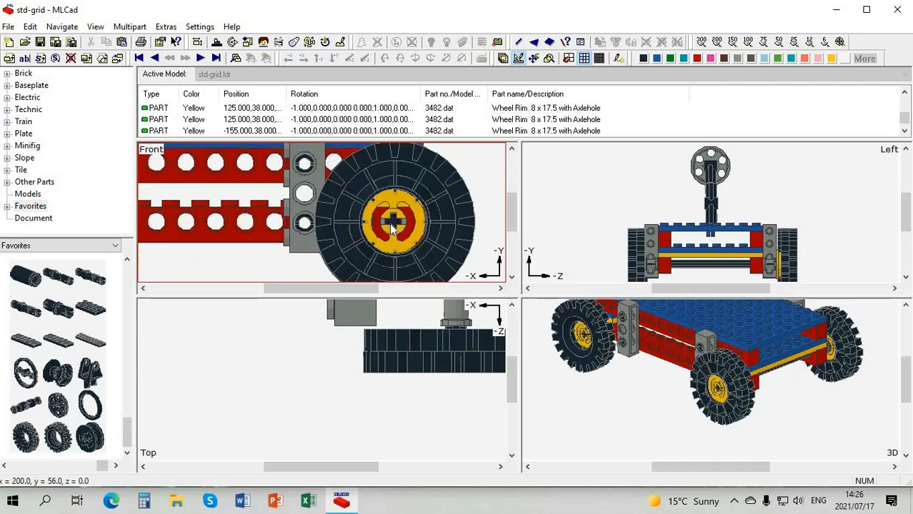
{"action": "left_click", "coordinate": [457, 338]}
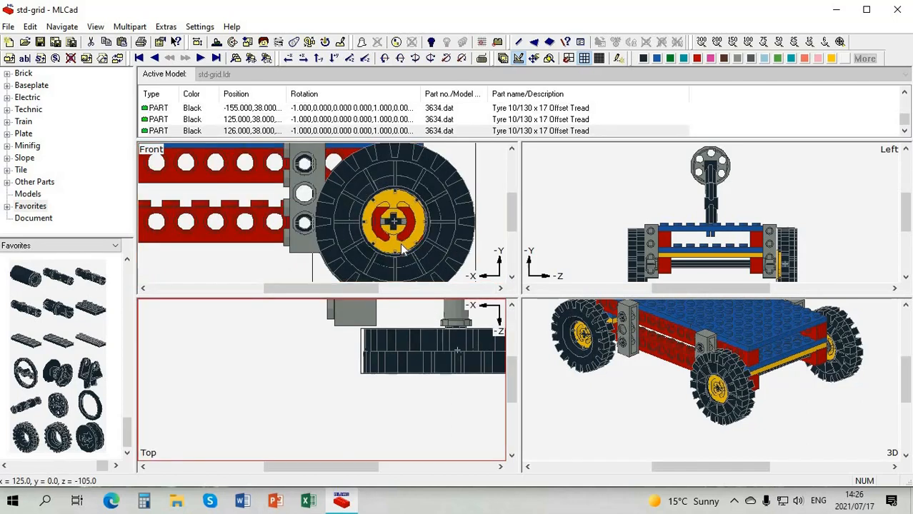
{"action": "scroll", "coordinate": [432, 226], "scroll_direction": "up", "scroll_amount": 1}
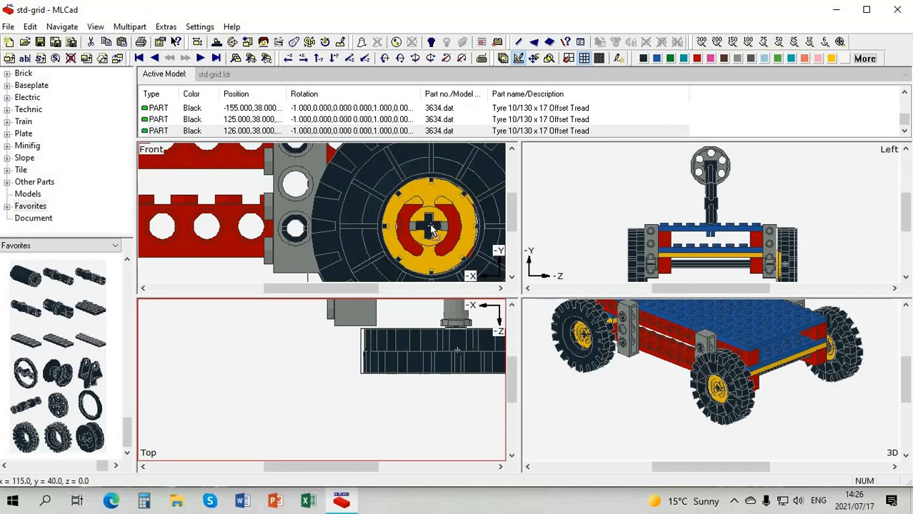
{"action": "left_click", "coordinate": [428, 227]}
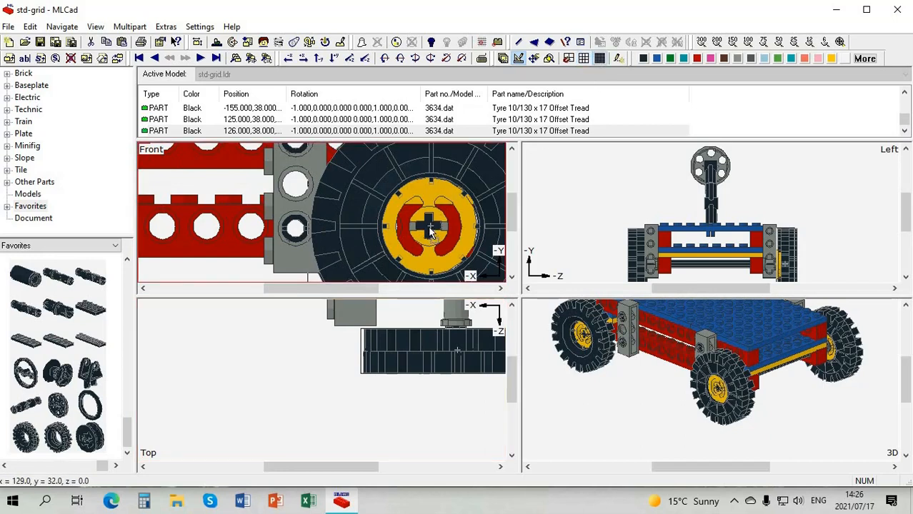
{"action": "key", "text": "Left"}
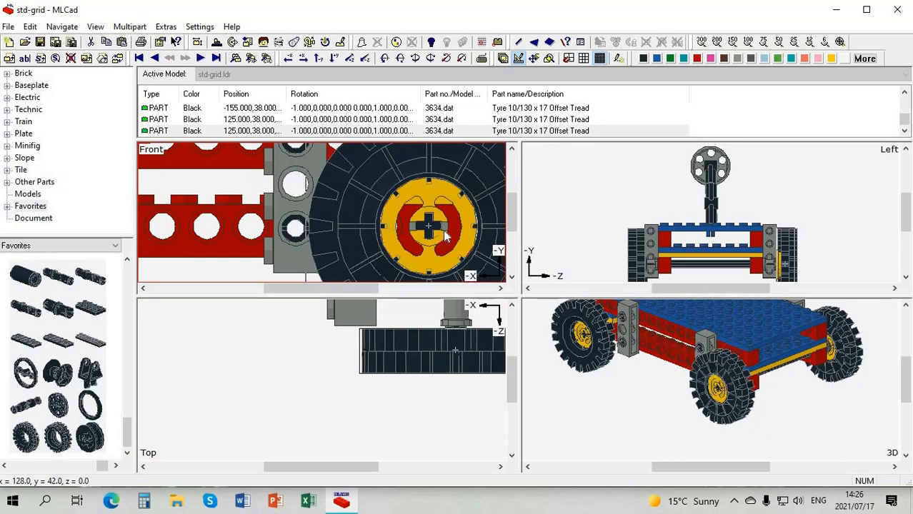
{"action": "scroll", "coordinate": [443, 230], "scroll_direction": "down", "scroll_amount": 3}
{"action": "scroll", "coordinate": [443, 235], "scroll_direction": "up", "scroll_amount": 3}
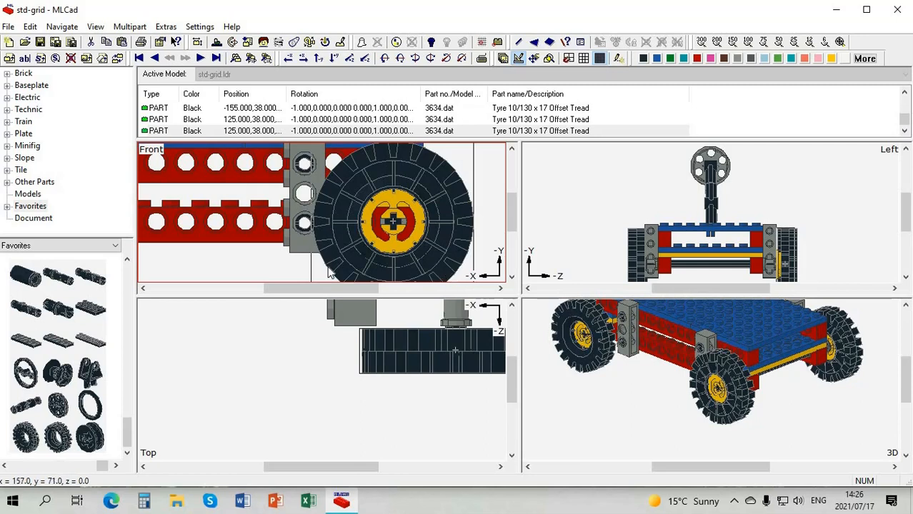
{"action": "left_click", "coordinate": [191, 271]}
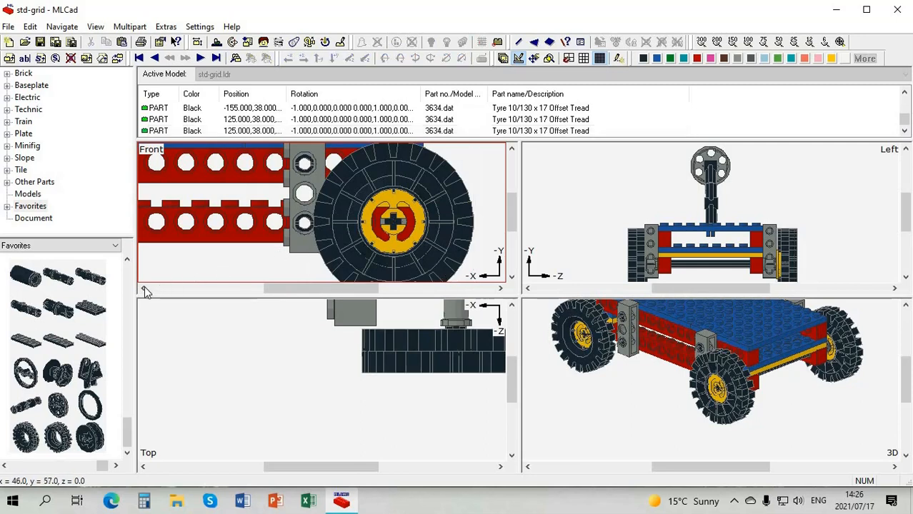
- Rotate the non-steering axle's negative-Z tyre 180 degrees about the Y axis and move it inward along Z over its rim
{"action": "left_click", "coordinate": [144, 289]}
{"action": "left_click", "coordinate": [143, 289]}
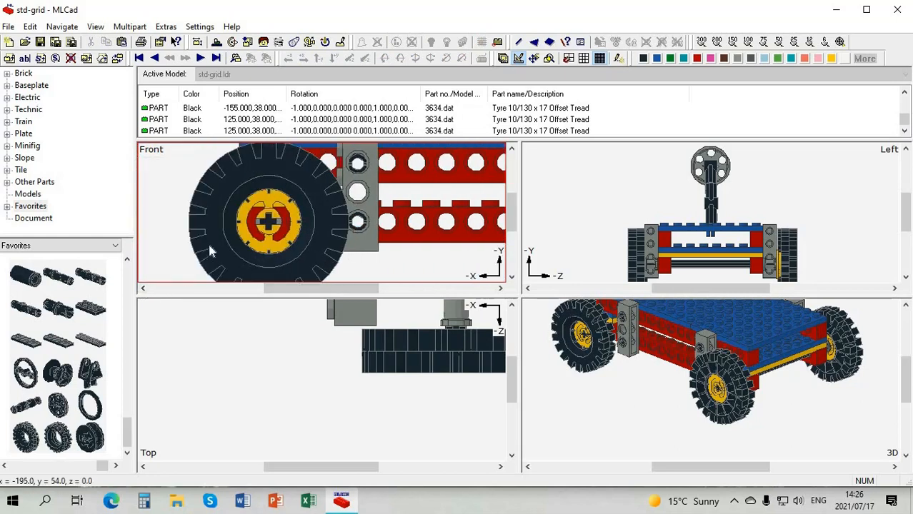
{"action": "left_click", "coordinate": [209, 246]}
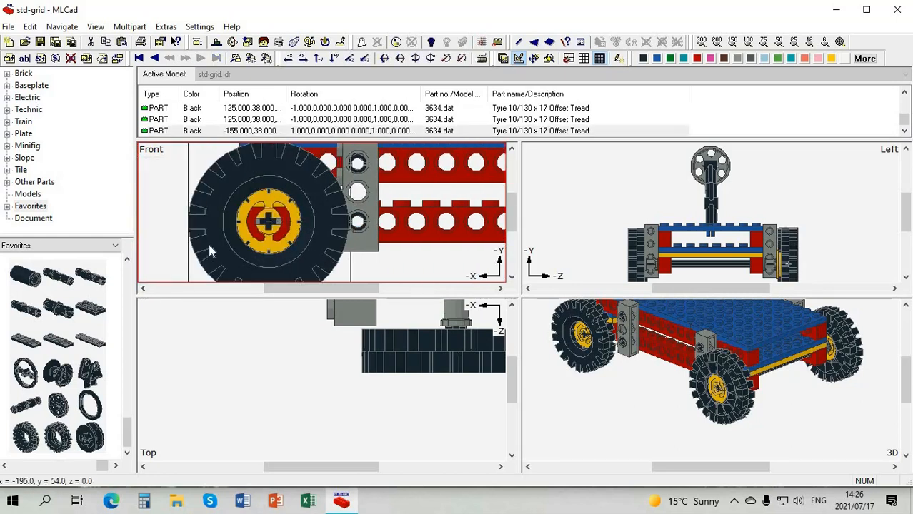
{"action": "left_click", "coordinate": [499, 288]}
{"action": "left_click", "coordinate": [409, 236]}
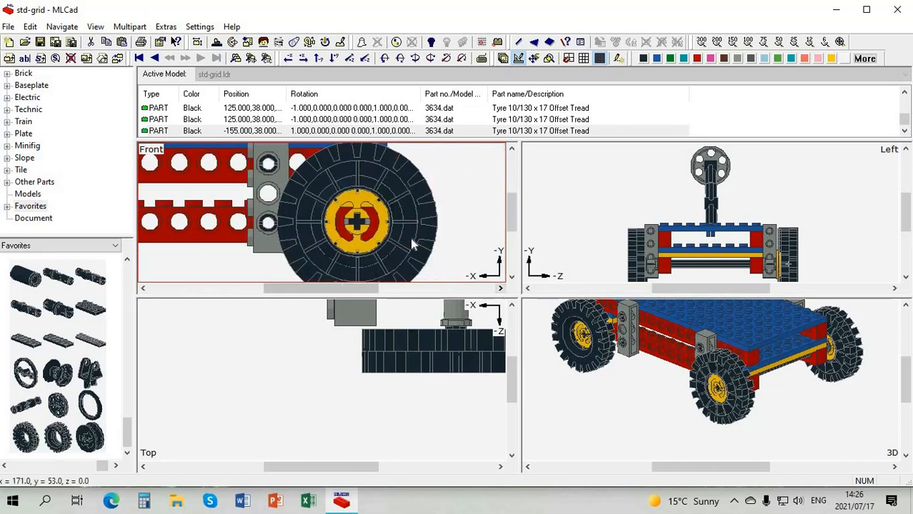
{"action": "left_click", "coordinate": [432, 59]}
{"action": "left_click", "coordinate": [432, 59]}
{"action": "left_click", "coordinate": [432, 59]}
{"action": "left_click", "coordinate": [433, 59]}
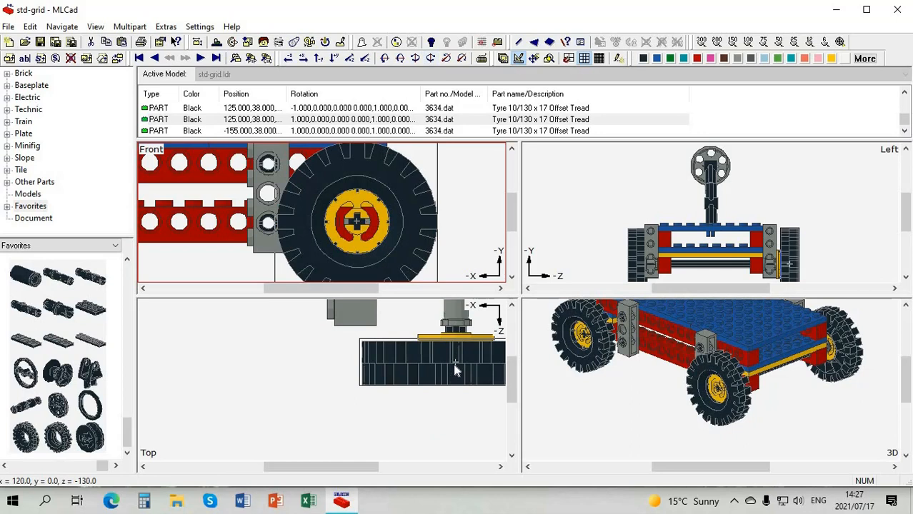
{"action": "left_click", "coordinate": [454, 363]}
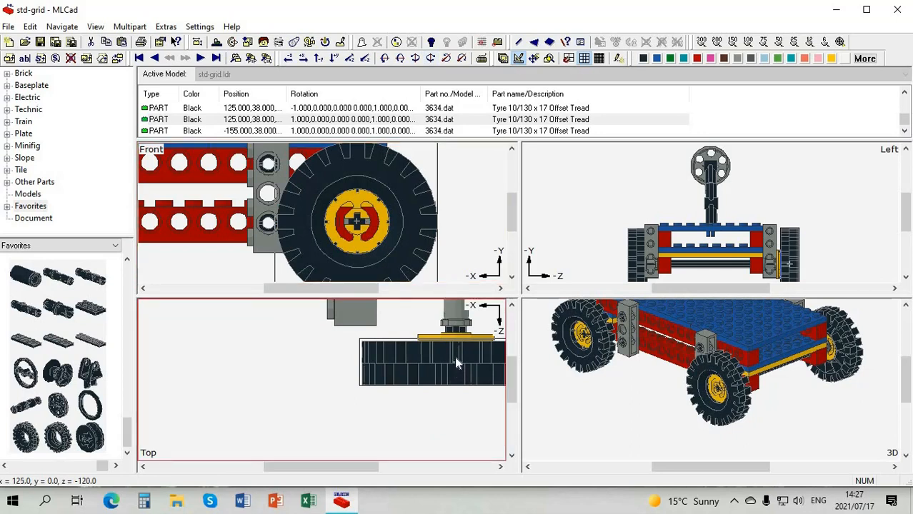
{"action": "left_click", "coordinate": [321, 395]}
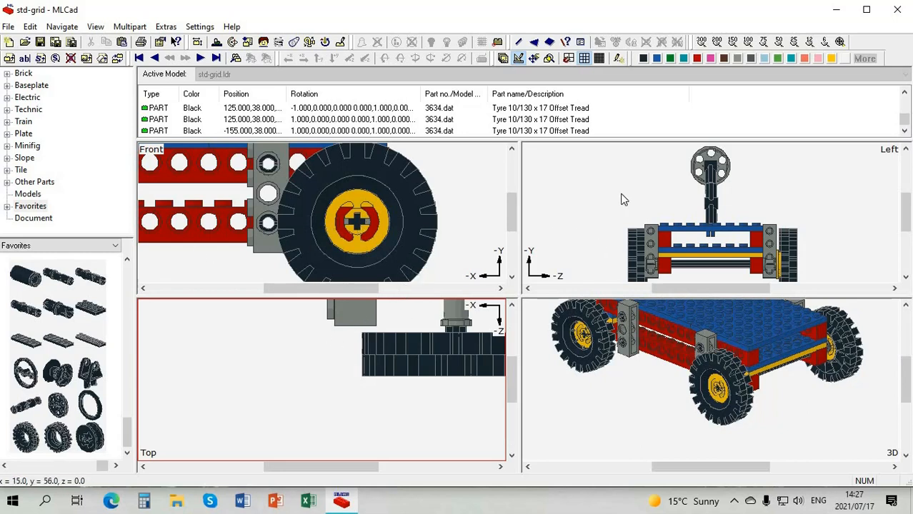
- Change the Left view's angle to Back and examine the fit of the wheels from behind, in 3D and from above
{"action": "right_click", "coordinate": [620, 196]}
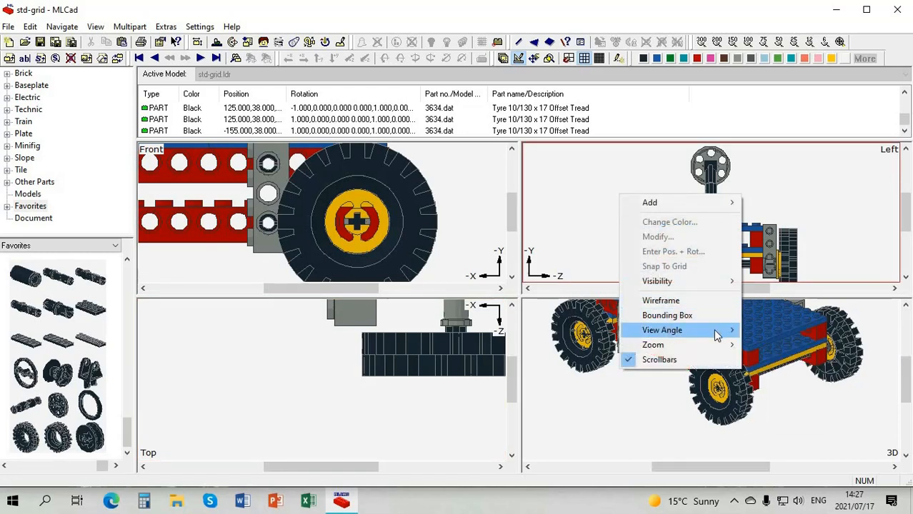
{"action": "left_click", "coordinate": [770, 404]}
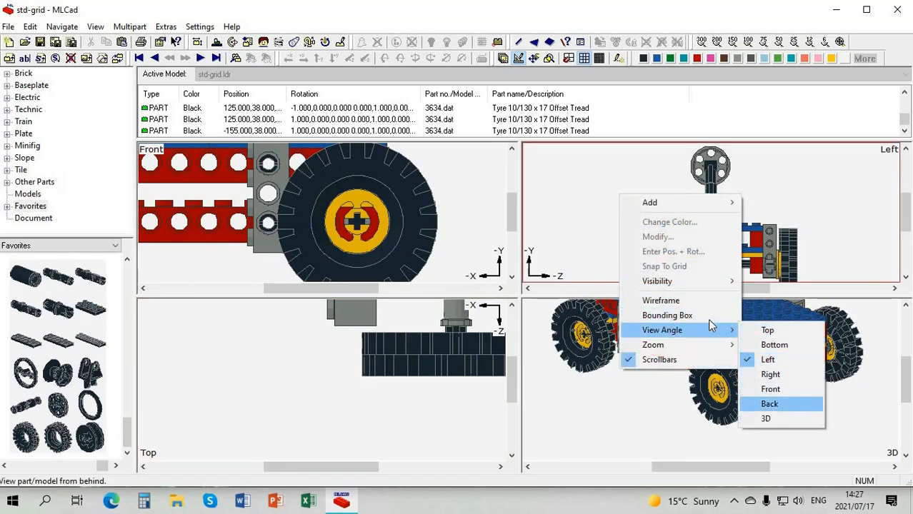
{"action": "scroll", "coordinate": [710, 322], "scroll_direction": "up", "scroll_amount": 2}
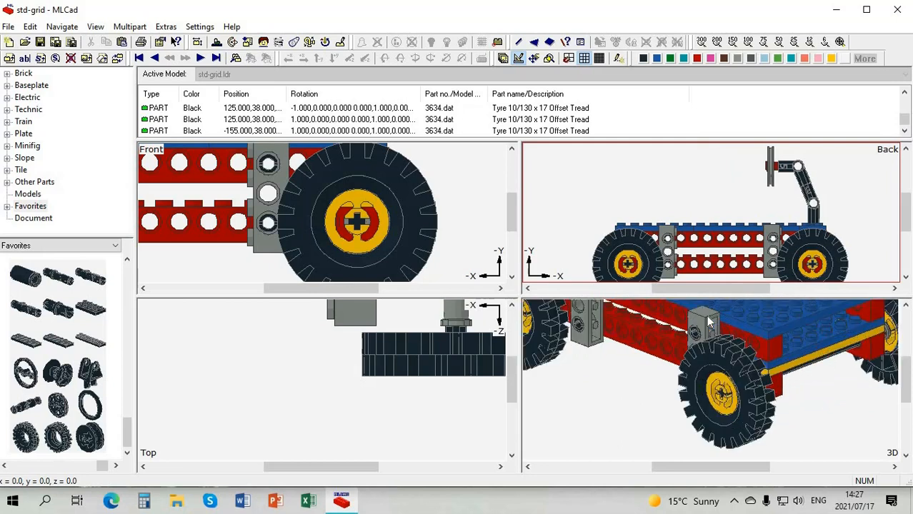
{"action": "scroll", "coordinate": [906, 256], "scroll_direction": "down", "scroll_amount": 2}
{"action": "left_click_drag", "start_coordinate": [905, 216], "coordinate": [906, 232]}
{"action": "scroll", "coordinate": [572, 235], "scroll_direction": "up", "scroll_amount": 2}
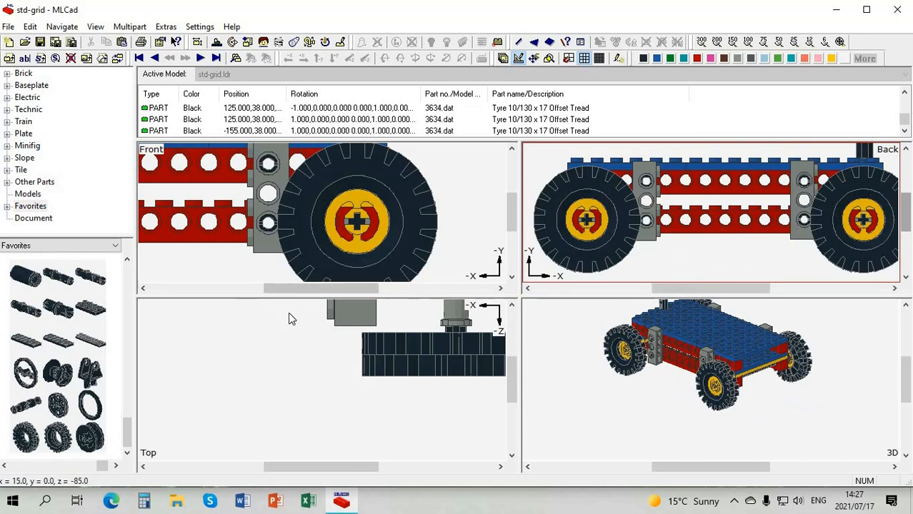
{"action": "scroll", "coordinate": [322, 333], "scroll_direction": "down", "scroll_amount": 2}
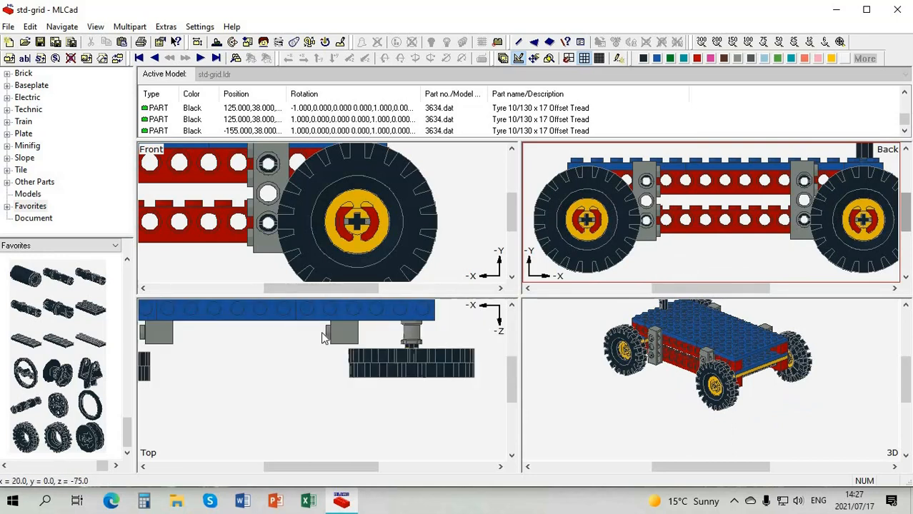
- Move the steering-end axle's negative-Z tyre inward along Z over its rim
{"action": "left_click", "coordinate": [512, 306]}
{"action": "left_click", "coordinate": [512, 307]}
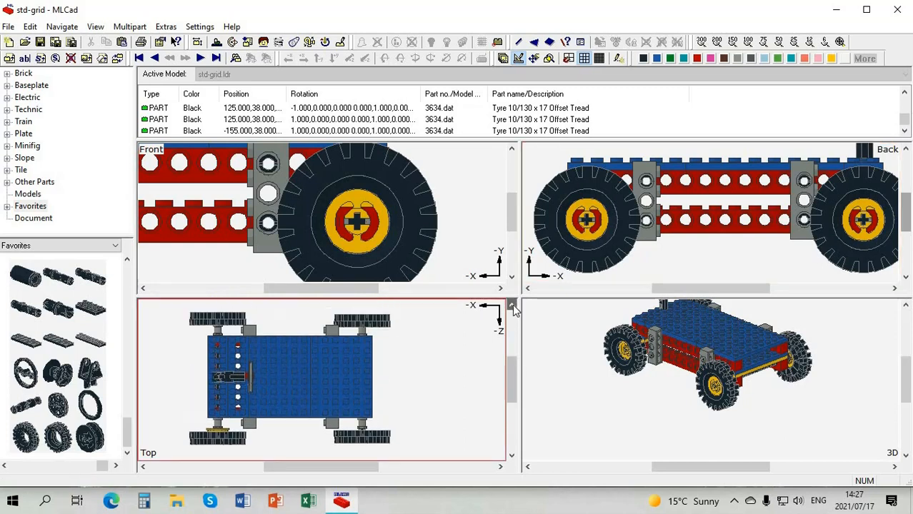
{"action": "left_click", "coordinate": [510, 458]}
{"action": "left_click", "coordinate": [510, 458]}
{"action": "left_click", "coordinate": [510, 458]}
{"action": "scroll", "coordinate": [183, 415], "scroll_direction": "up", "scroll_amount": 2}
{"action": "left_click_drag", "start_coordinate": [286, 466], "coordinate": [217, 467]}
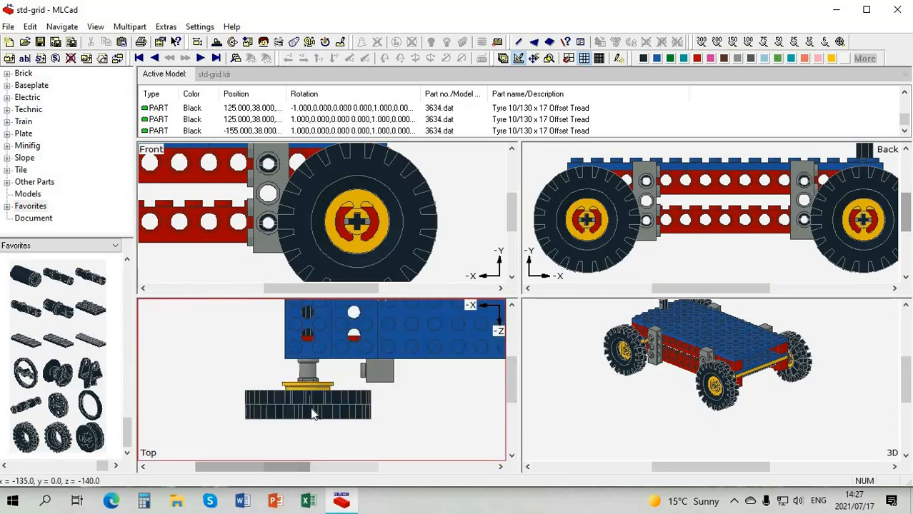
{"action": "scroll", "coordinate": [312, 414], "scroll_direction": "up", "scroll_amount": 1}
{"action": "left_click", "coordinate": [300, 417]}
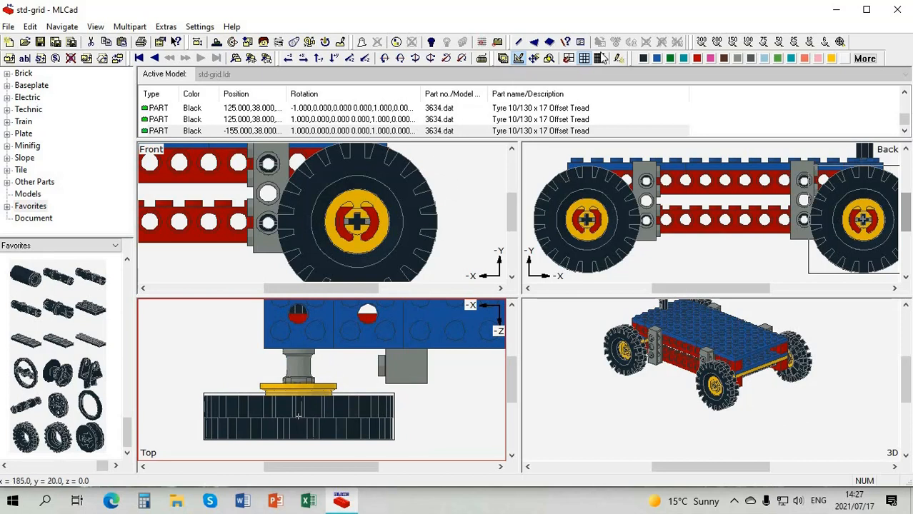
{"action": "left_click_drag", "start_coordinate": [300, 413], "coordinate": [296, 400]}
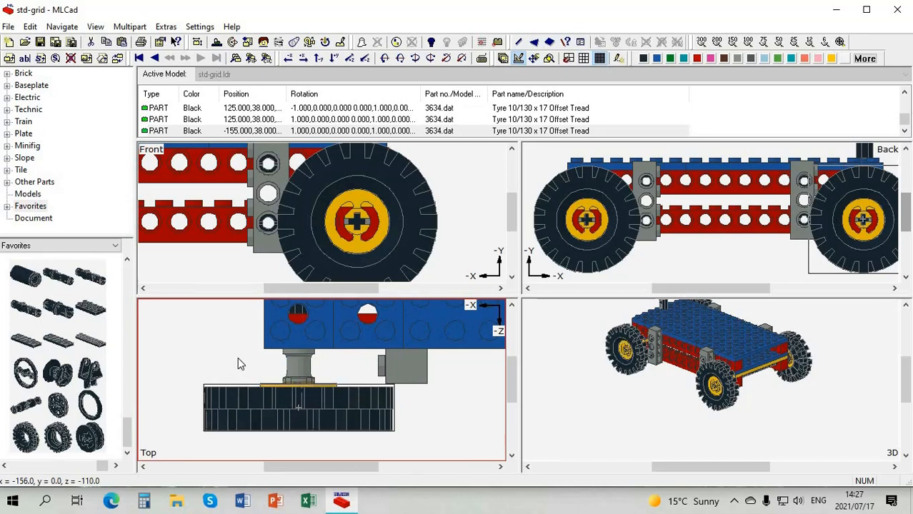
- Move the steering-end axle's negative-Z rim slightly outward along Z into its tyre
{"action": "left_click", "coordinate": [286, 388]}
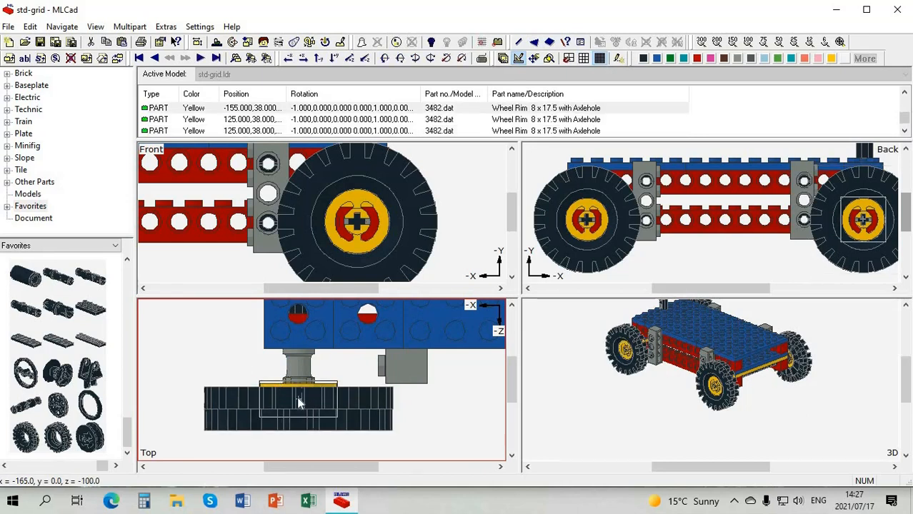
{"action": "left_click_drag", "start_coordinate": [299, 406], "coordinate": [298, 401]}
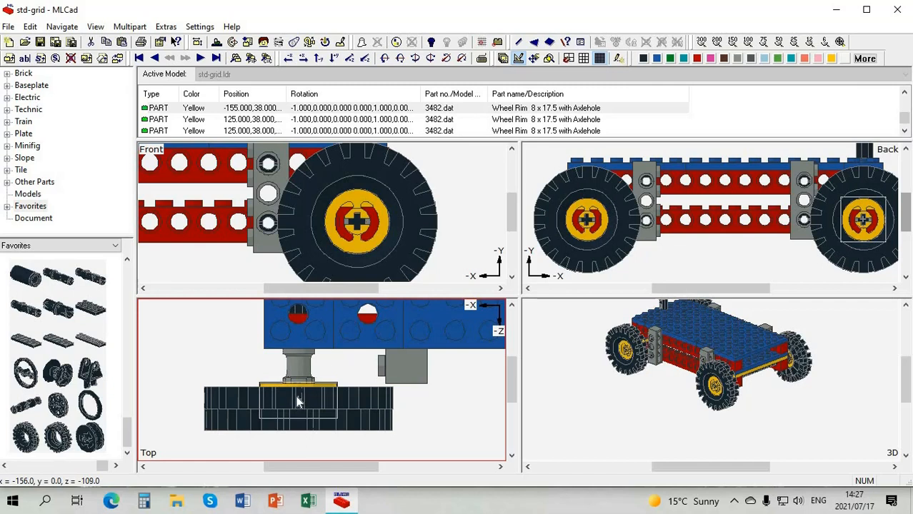
{"action": "left_click", "coordinate": [202, 366]}
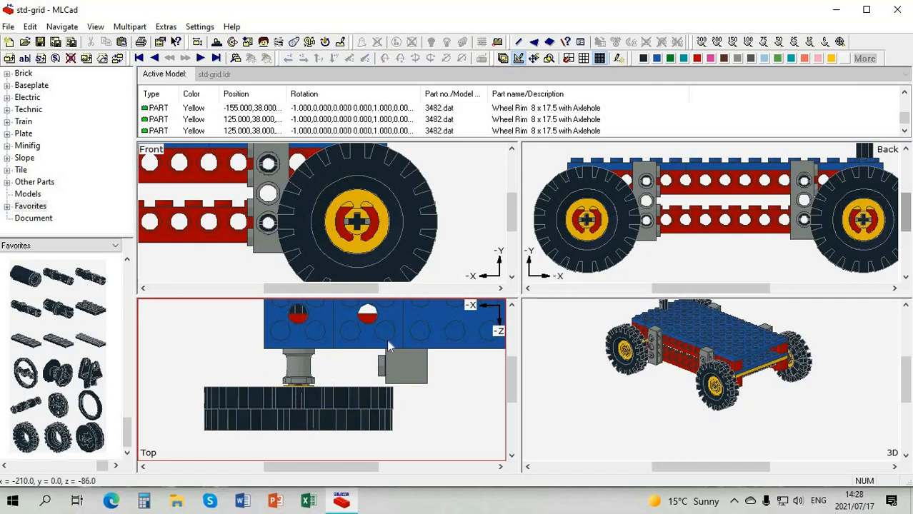
- Move the non-steering axle's positive-Z tyre outward along Z and fit its rim into it
{"action": "left_click", "coordinate": [500, 467]}
{"action": "left_click", "coordinate": [500, 467]}
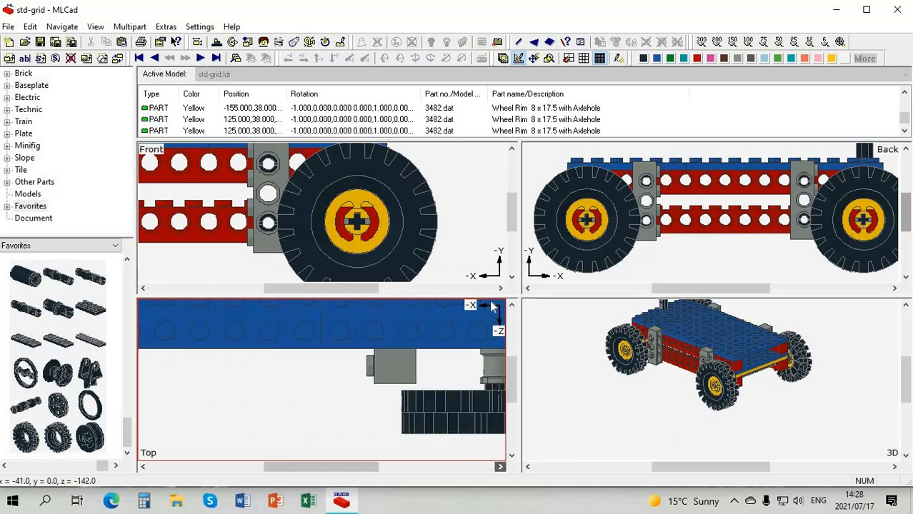
{"action": "left_click", "coordinate": [512, 306]}
{"action": "left_click", "coordinate": [513, 304]}
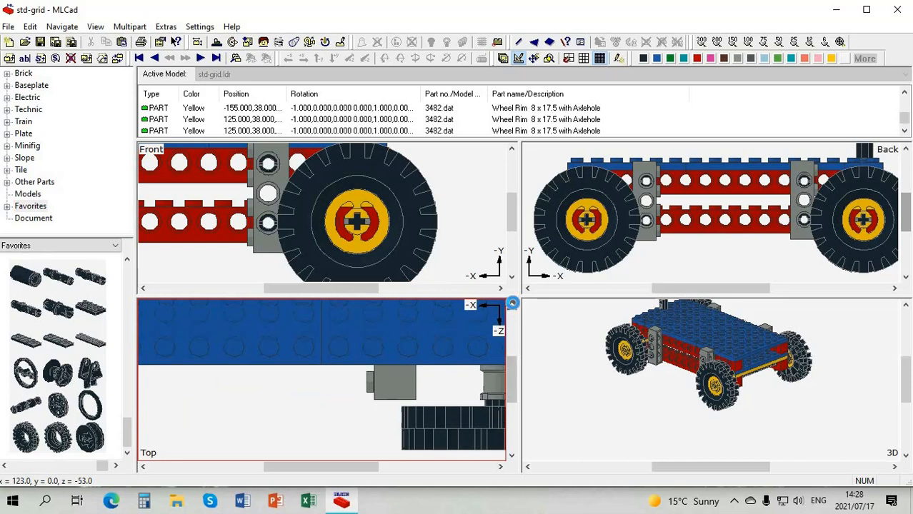
{"action": "left_click", "coordinate": [512, 302]}
{"action": "left_click", "coordinate": [500, 467]}
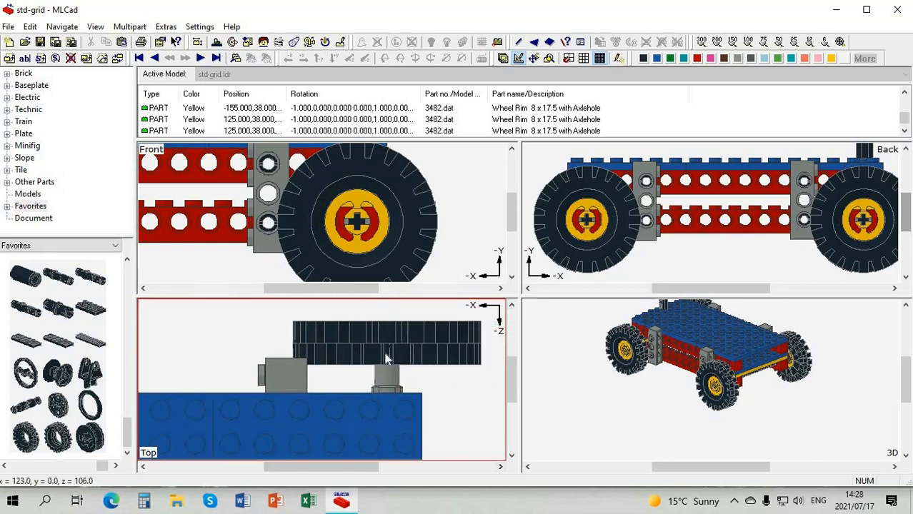
{"action": "left_click", "coordinate": [384, 352]}
{"action": "mouse_move", "coordinate": [388, 358]}
{"action": "left_mouse_down"}
{"action": "mouse_move", "coordinate": [390, 350]}
{"action": "mouse_move", "coordinate": [379, 368]}
{"action": "left_mouse_up"}
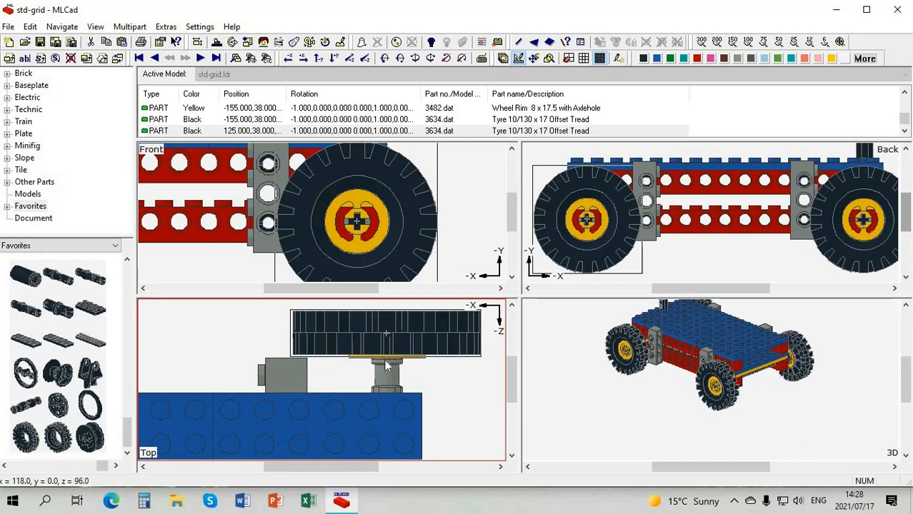
{"action": "left_click", "coordinate": [394, 364]}
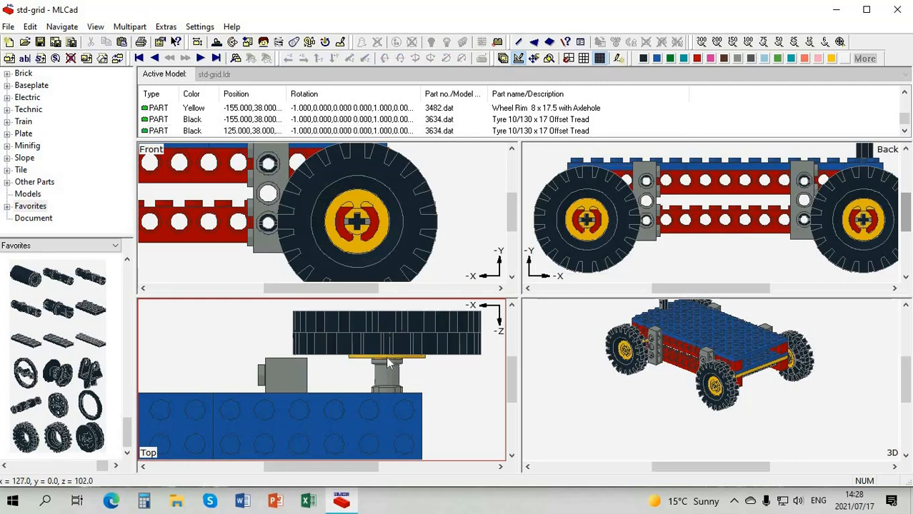
{"action": "key", "text": "Up"}
{"action": "key", "text": "Up"}
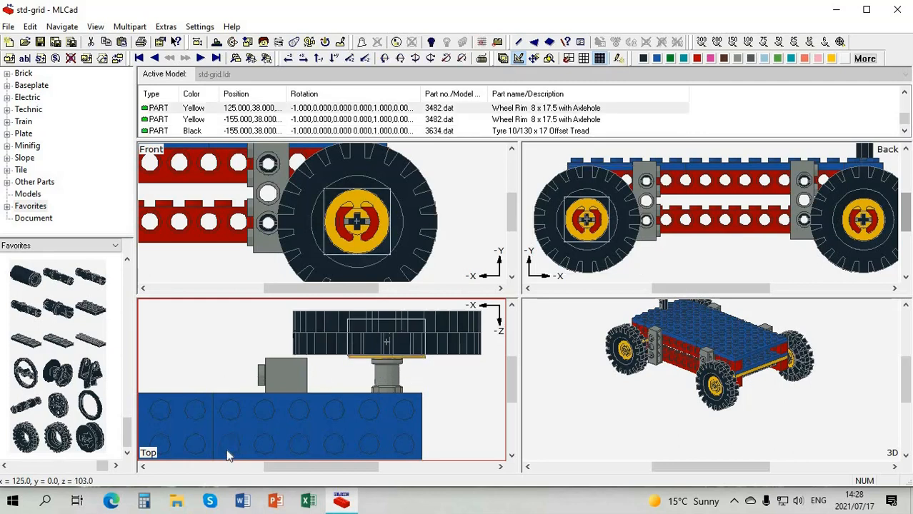
- Adjust the steering-end axle's positive-Z tyre along Z so that it covers its rim
{"action": "left_click", "coordinate": [160, 464]}
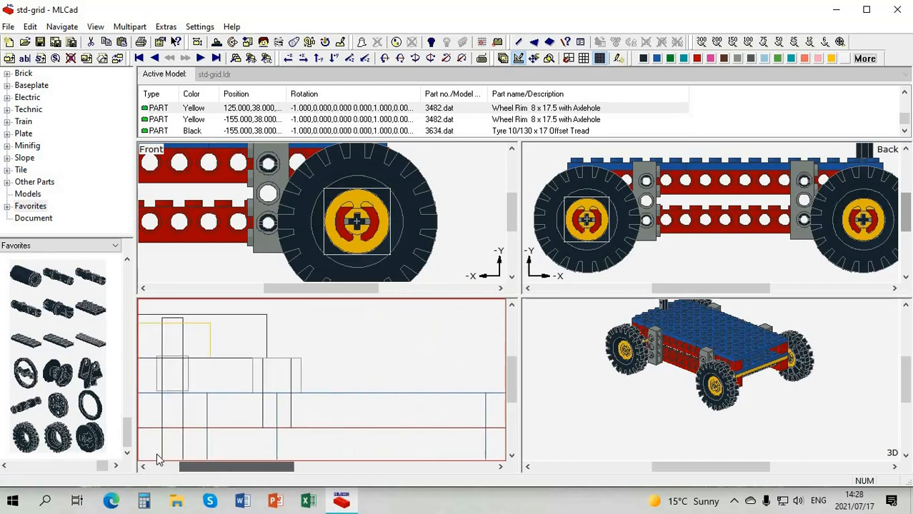
{"action": "left_click", "coordinate": [216, 352]}
{"action": "left_click_drag", "start_coordinate": [215, 346], "coordinate": [215, 345]}
{"action": "left_click", "coordinate": [189, 378]}
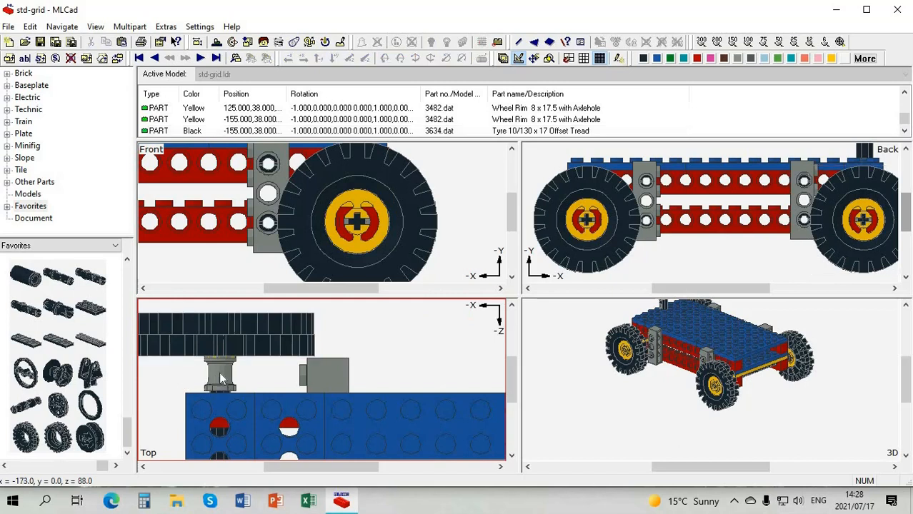
{"action": "left_click", "coordinate": [221, 379]}
{"action": "left_click_drag", "start_coordinate": [219, 378], "coordinate": [218, 352]}
{"action": "left_click", "coordinate": [186, 371]}
{"action": "left_click", "coordinate": [218, 356]}
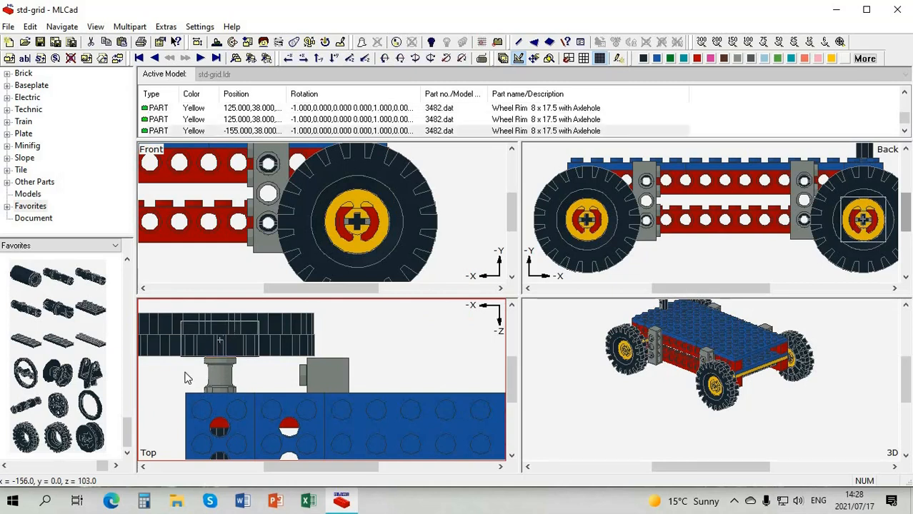
{"action": "left_click", "coordinate": [182, 372]}
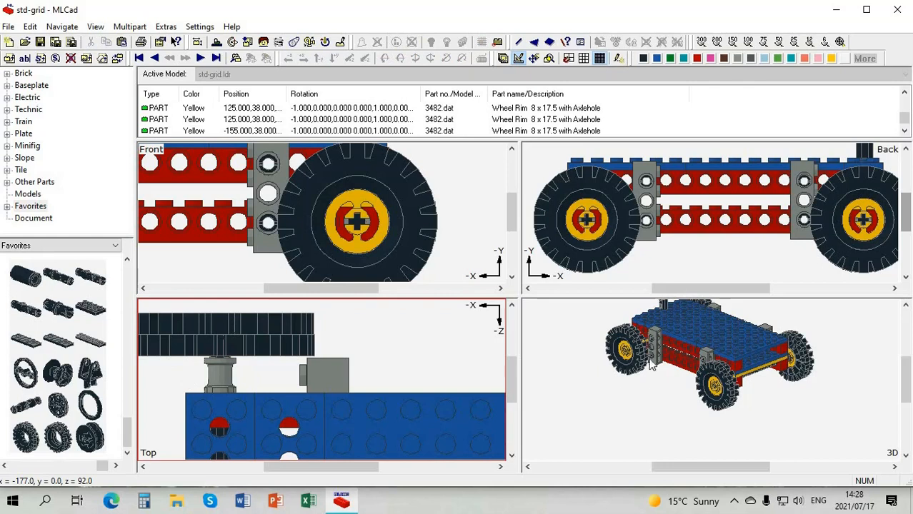
- Enlarge the part list and insert a new building step after the last tyre
{"action": "left_click_drag", "start_coordinate": [658, 388], "coordinate": [658, 362]}
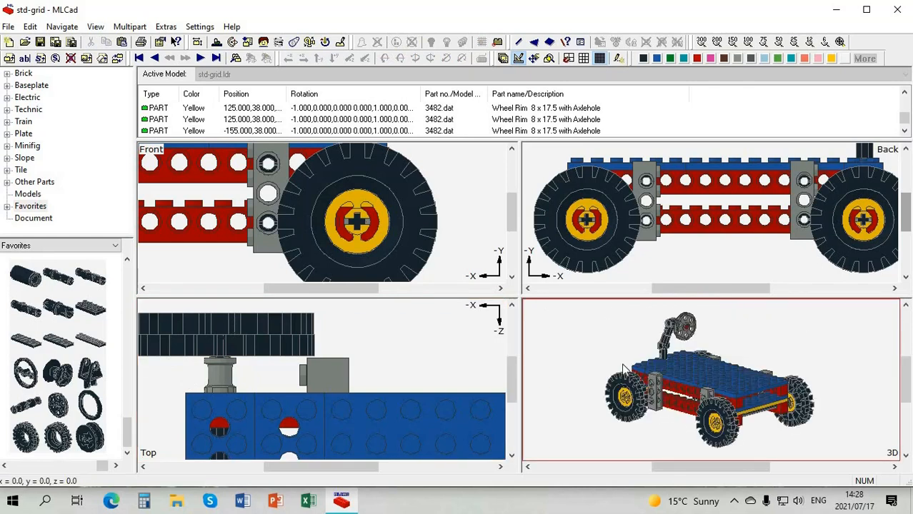
{"action": "scroll", "coordinate": [623, 366], "scroll_direction": "up", "scroll_amount": 1}
{"action": "scroll", "coordinate": [623, 368], "scroll_direction": "down", "scroll_amount": 2}
{"action": "scroll", "coordinate": [624, 371], "scroll_direction": "up", "scroll_amount": 1}
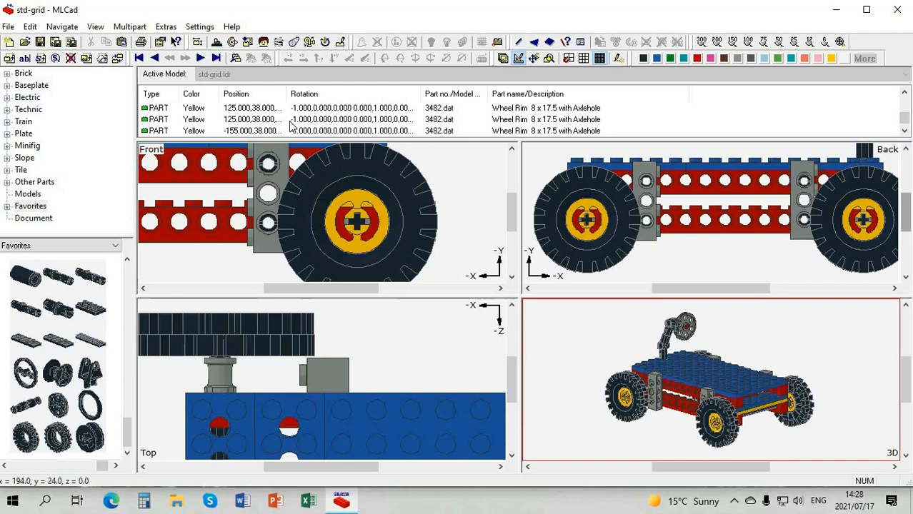
{"action": "scroll", "coordinate": [441, 134], "scroll_direction": "down", "scroll_amount": 2}
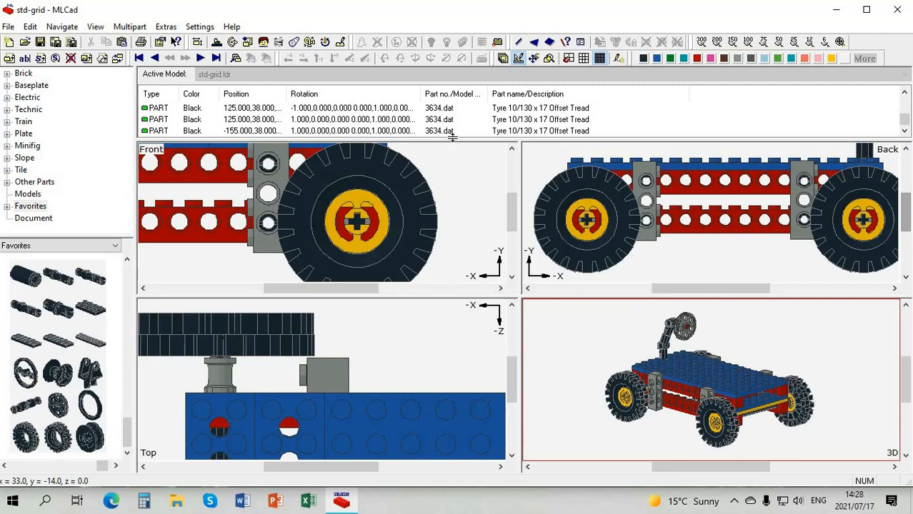
{"action": "left_click_drag", "start_coordinate": [449, 186], "coordinate": [298, 186]}
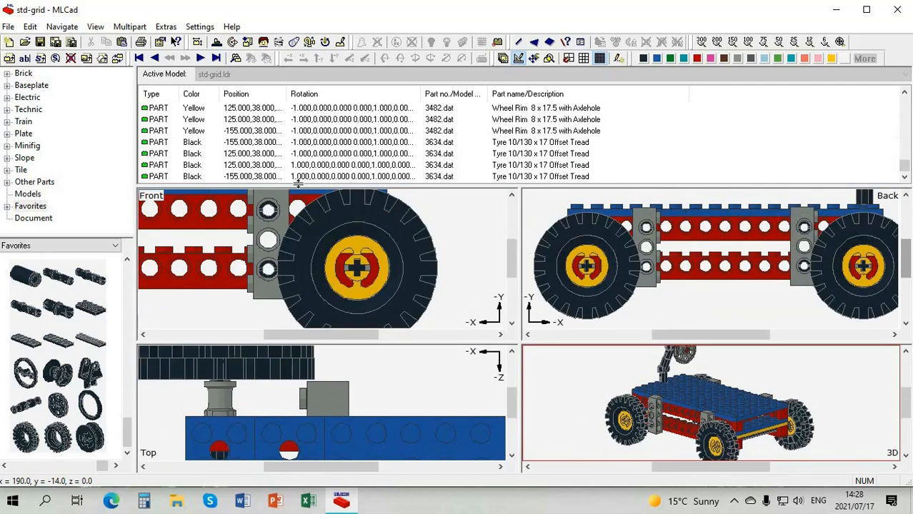
{"action": "left_click", "coordinate": [216, 58]}
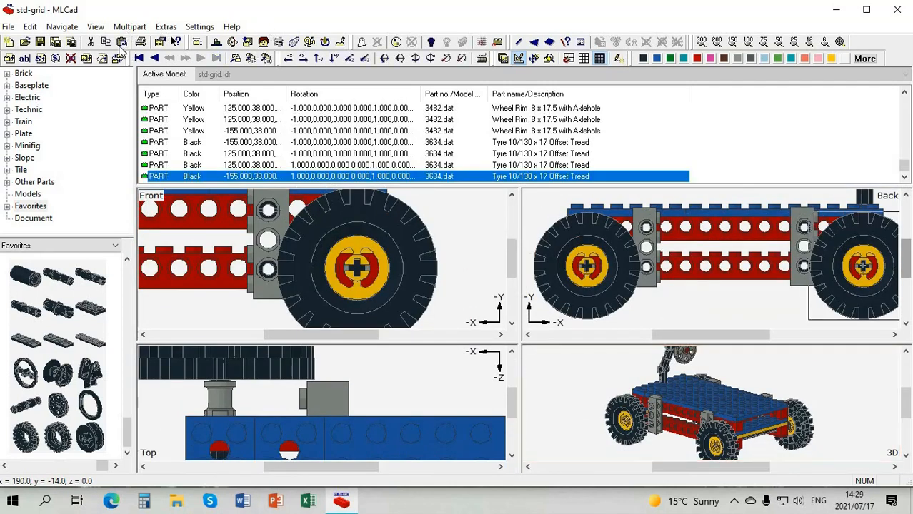
{"action": "left_click", "coordinate": [41, 58]}
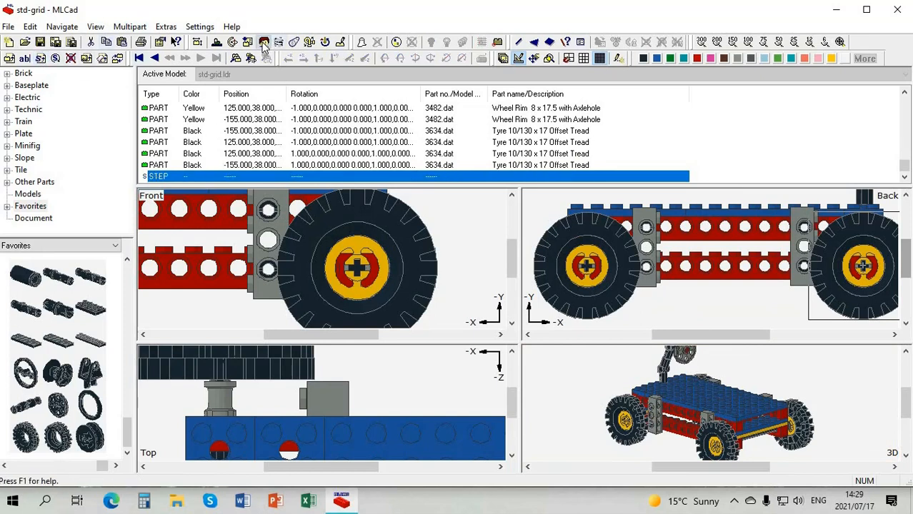
- Open the Minifig Generator, try Construction Helmet and Friends Hair Long Straight as headgear, and settle on Hair Backslick
{"action": "left_click", "coordinate": [264, 43]}
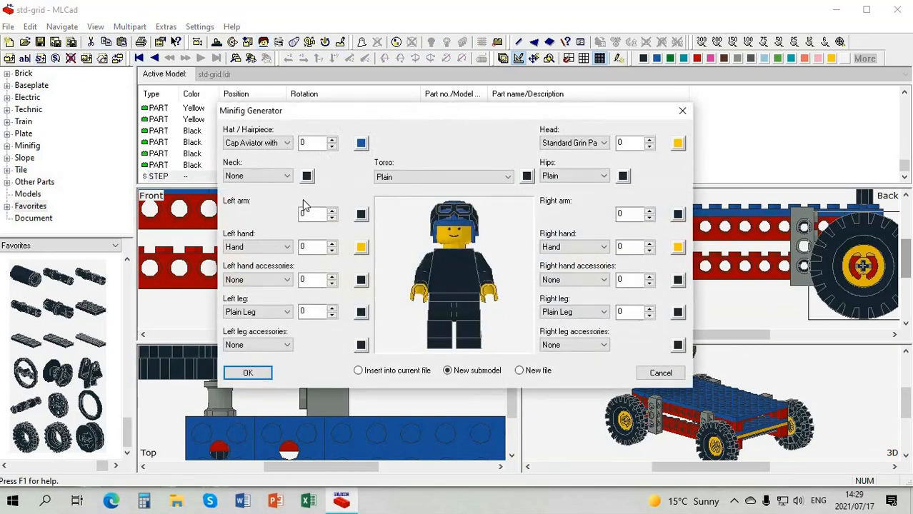
{"action": "left_click", "coordinate": [288, 142]}
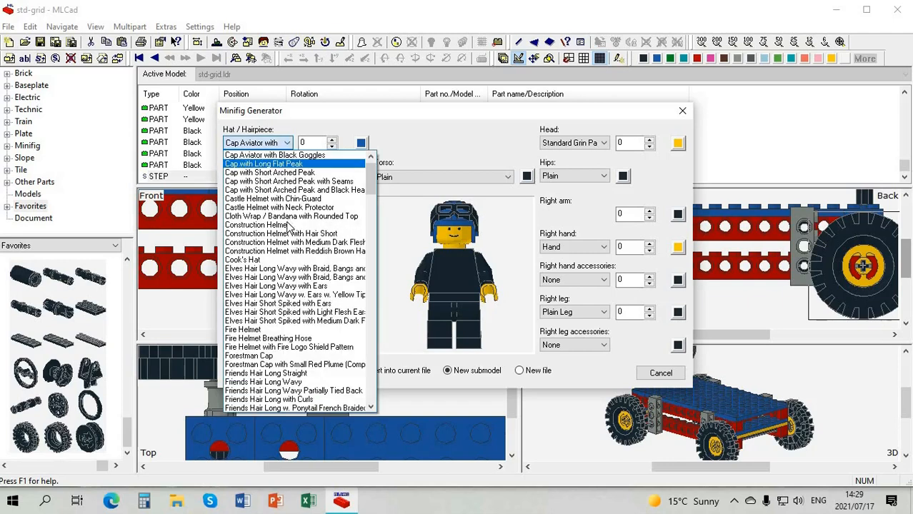
{"action": "left_click", "coordinate": [288, 225]}
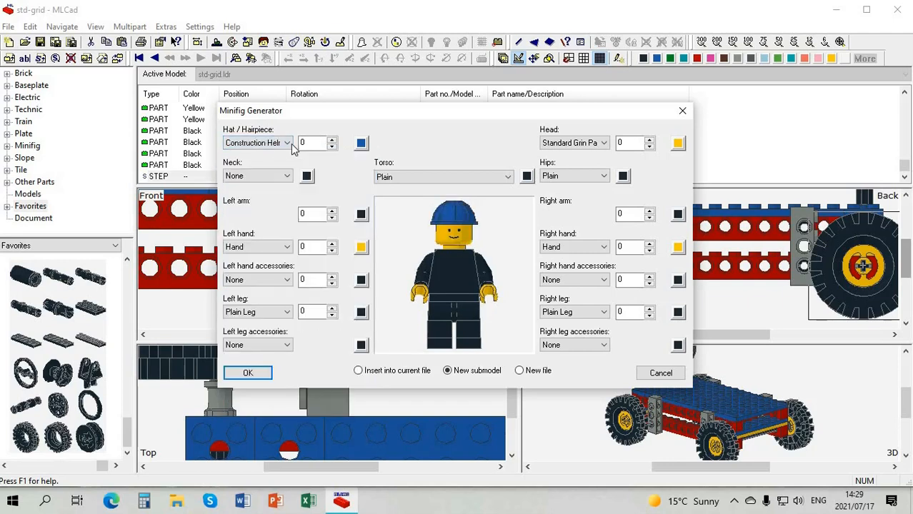
{"action": "left_click", "coordinate": [288, 143]}
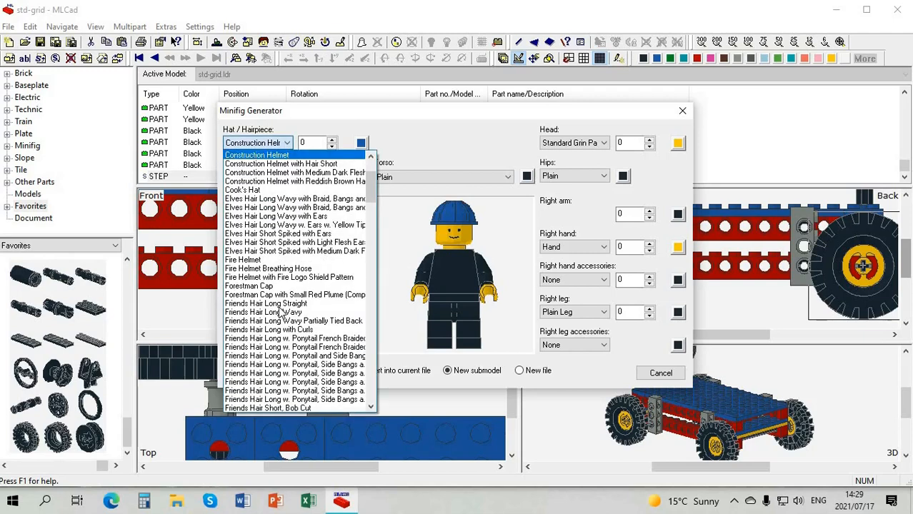
{"action": "left_click", "coordinate": [280, 304]}
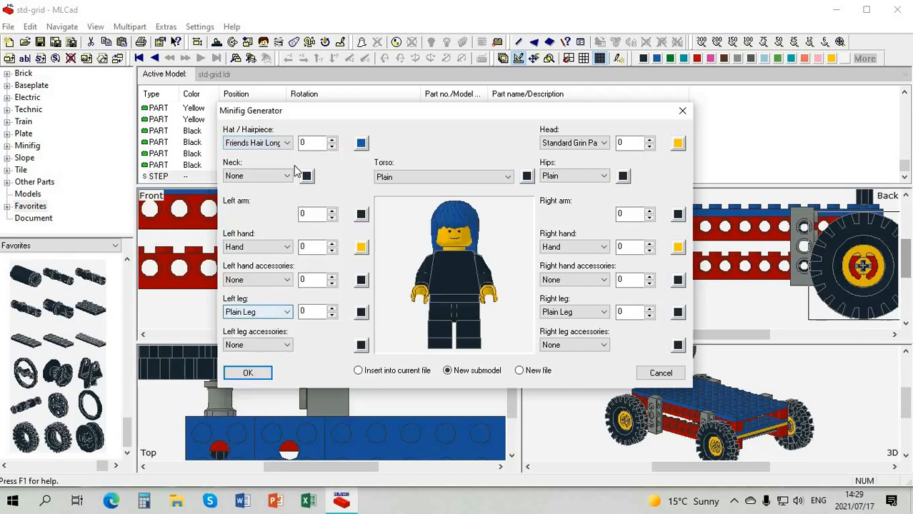
{"action": "left_click", "coordinate": [286, 143]}
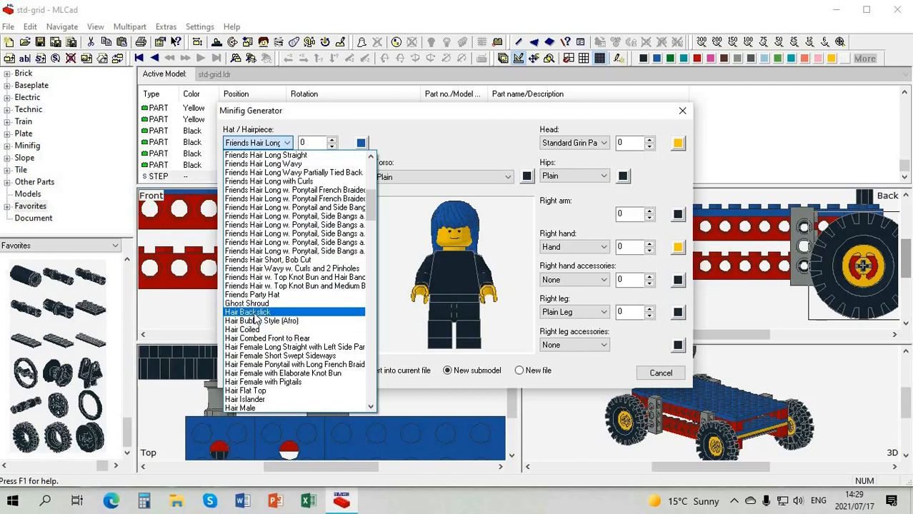
{"action": "left_click", "coordinate": [254, 315]}
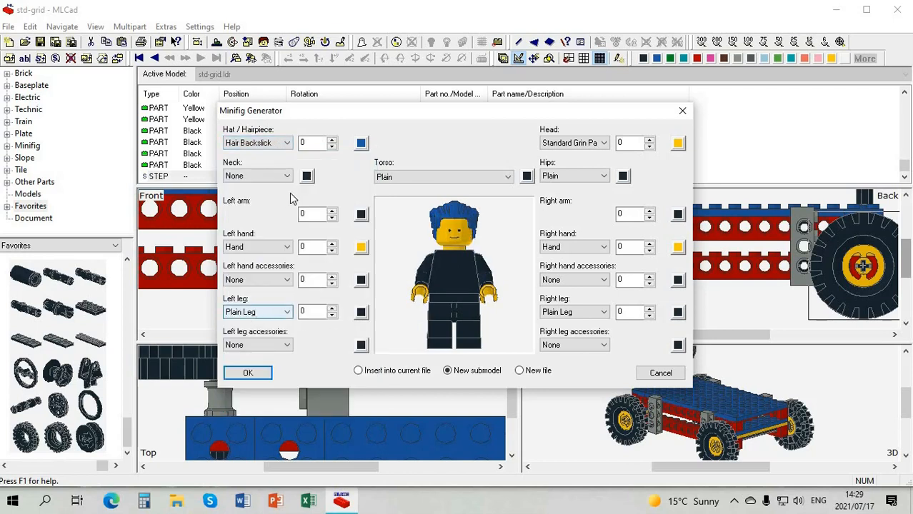
- Set the minifig's hairpiece color to Brown, color number 6
{"action": "left_click", "coordinate": [362, 143]}
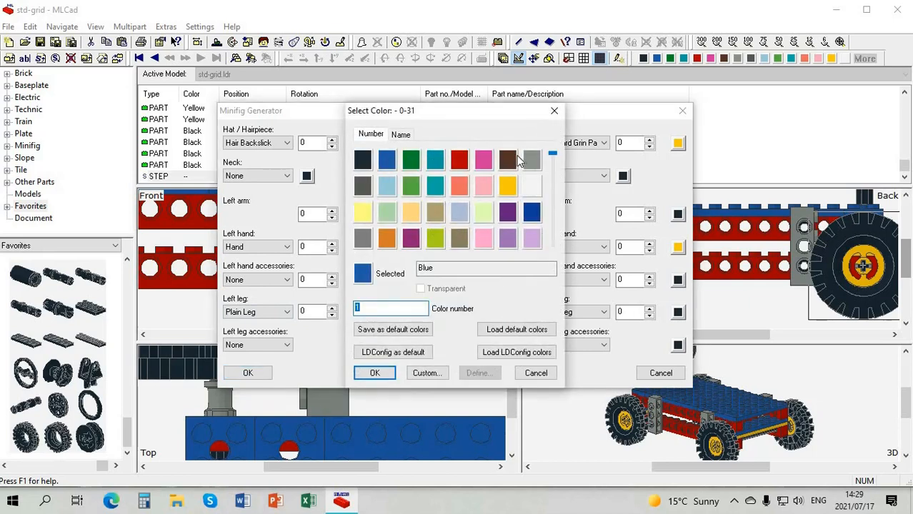
{"action": "type", "text": "6"}
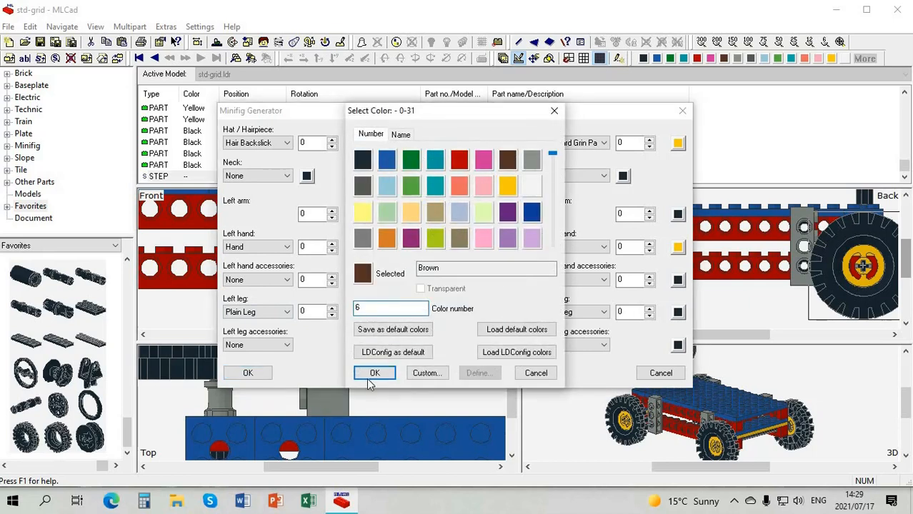
{"action": "key", "text": "Return"}
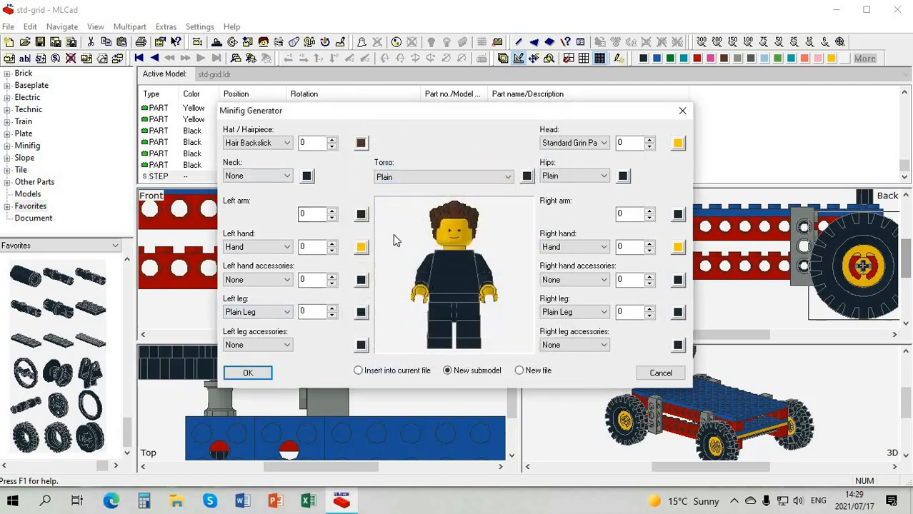
- Give the minifig a Beard Medium Short as its neck item
{"action": "left_click", "coordinate": [287, 177]}
{"action": "scroll", "coordinate": [266, 221], "scroll_direction": "up", "scroll_amount": 3}
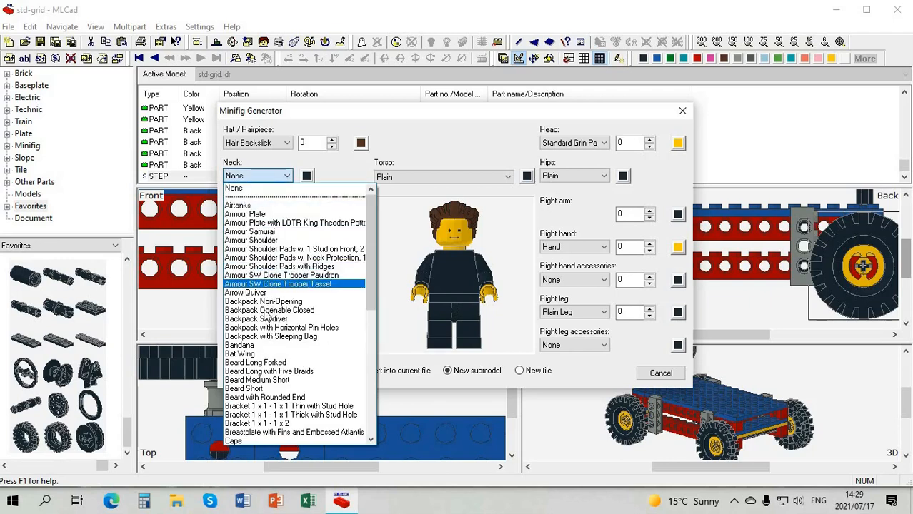
{"action": "left_click", "coordinate": [264, 383]}
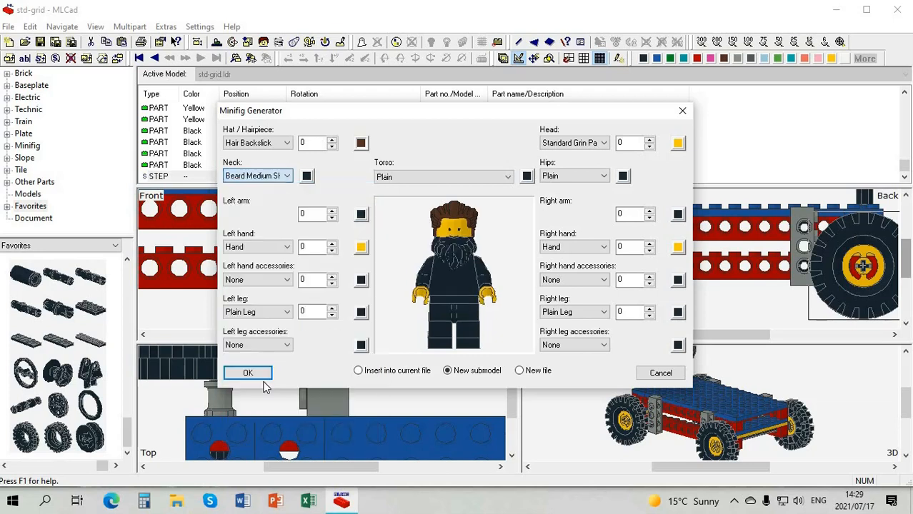
- Try Hair Beard as the minifig's neck item, and settle on None
{"action": "left_click", "coordinate": [278, 176]}
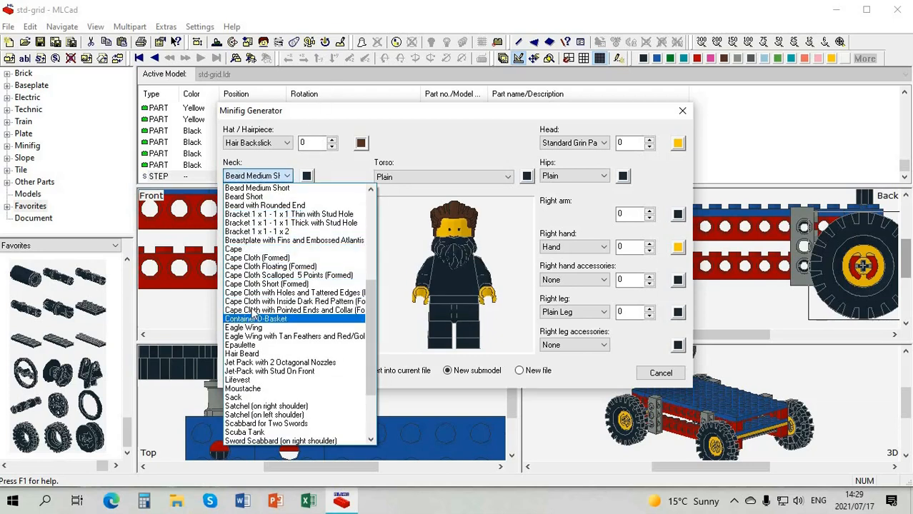
{"action": "left_click", "coordinate": [260, 355]}
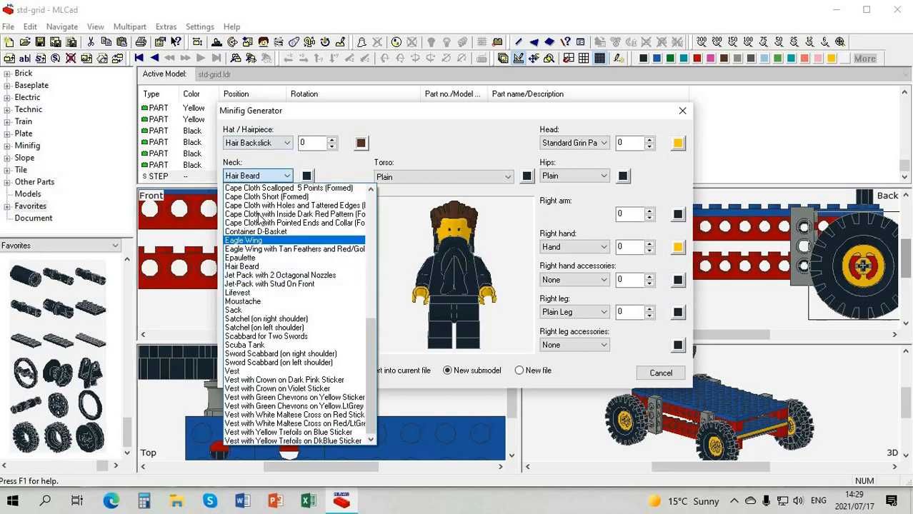
{"action": "scroll", "coordinate": [259, 222], "scroll_direction": "up", "scroll_amount": 2}
{"action": "scroll", "coordinate": [259, 215], "scroll_direction": "up", "scroll_amount": 4}
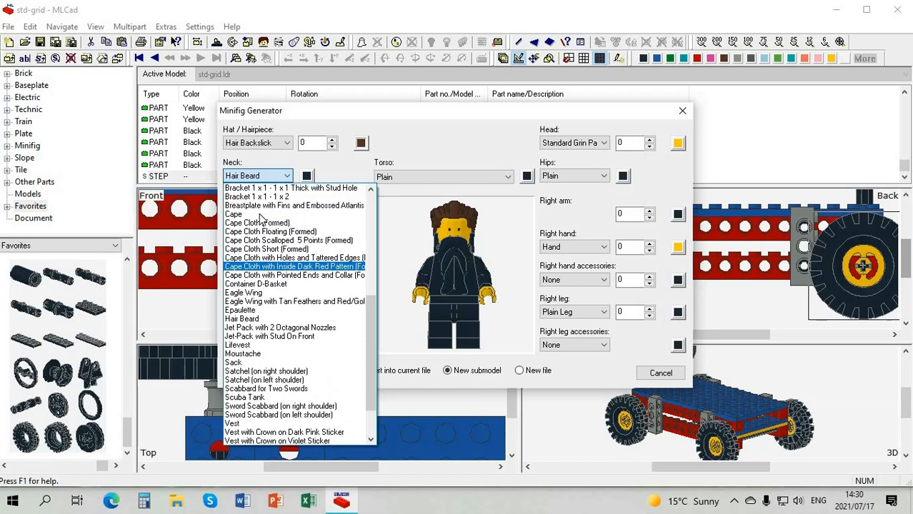
{"action": "scroll", "coordinate": [261, 218], "scroll_direction": "up", "scroll_amount": 5}
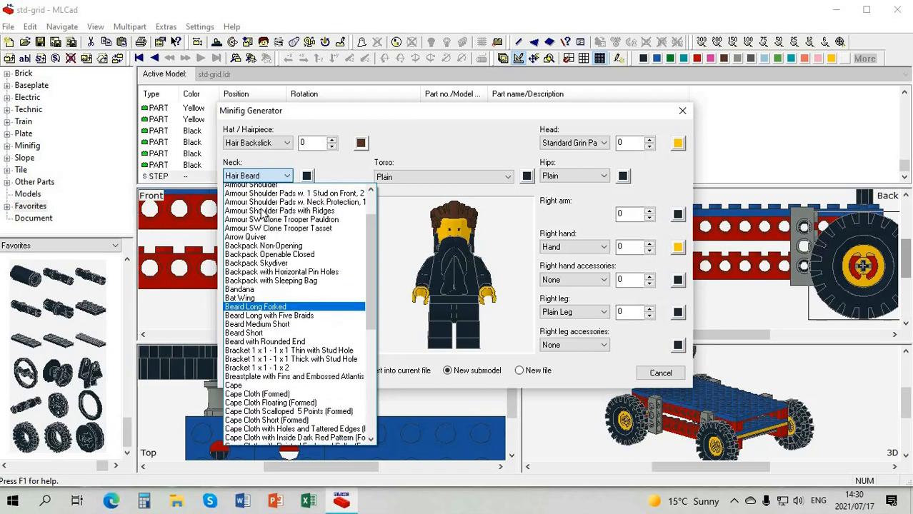
{"action": "left_click", "coordinate": [250, 189]}
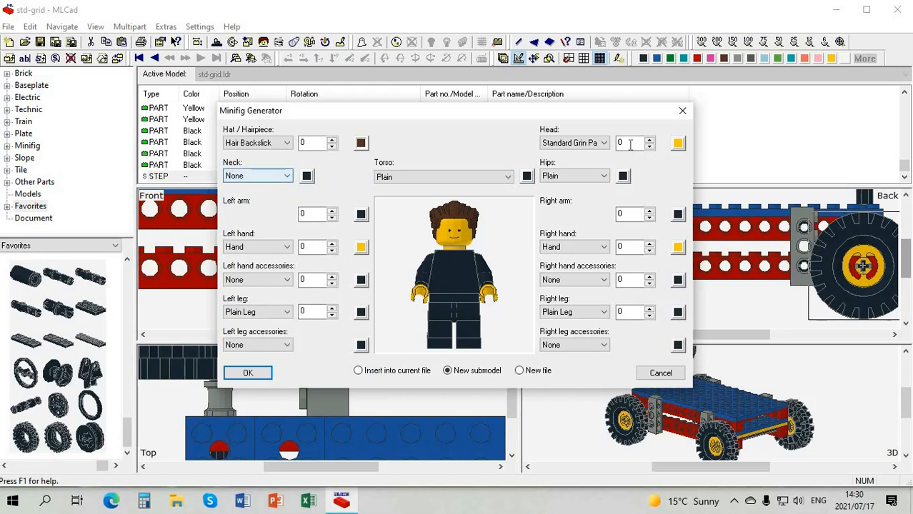
- Try the Beard, Happy/Angry Pattern (front) head, color the head Light_Yellow, number 18, and settle on a Black Eyebrows pattern
{"action": "left_click", "coordinate": [604, 143]}
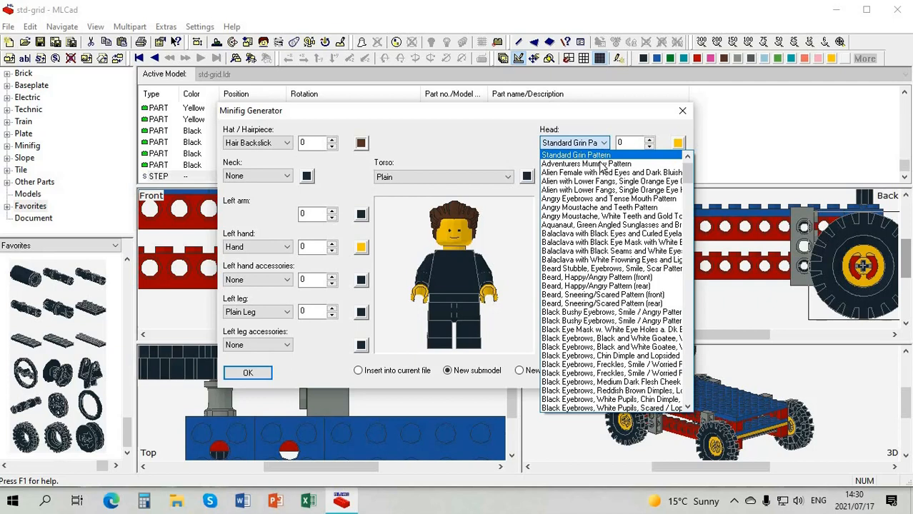
{"action": "left_click", "coordinate": [604, 278]}
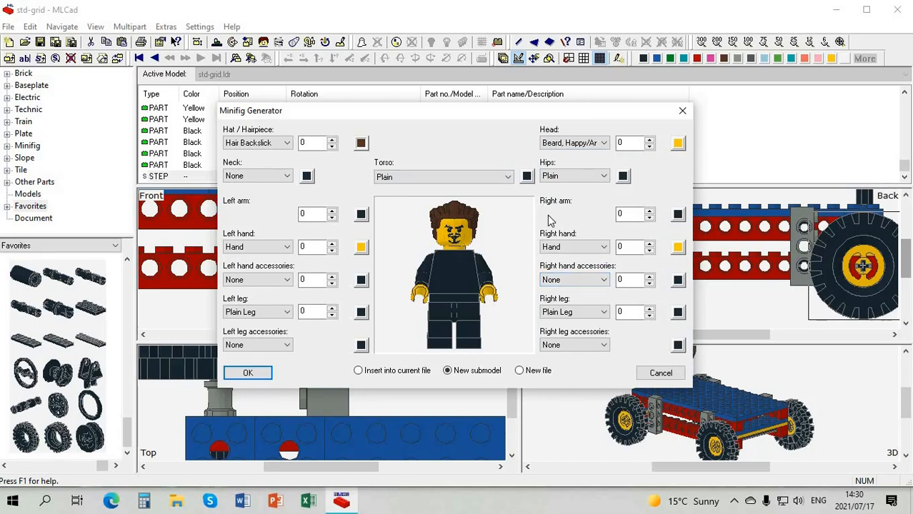
{"action": "left_click", "coordinate": [678, 144]}
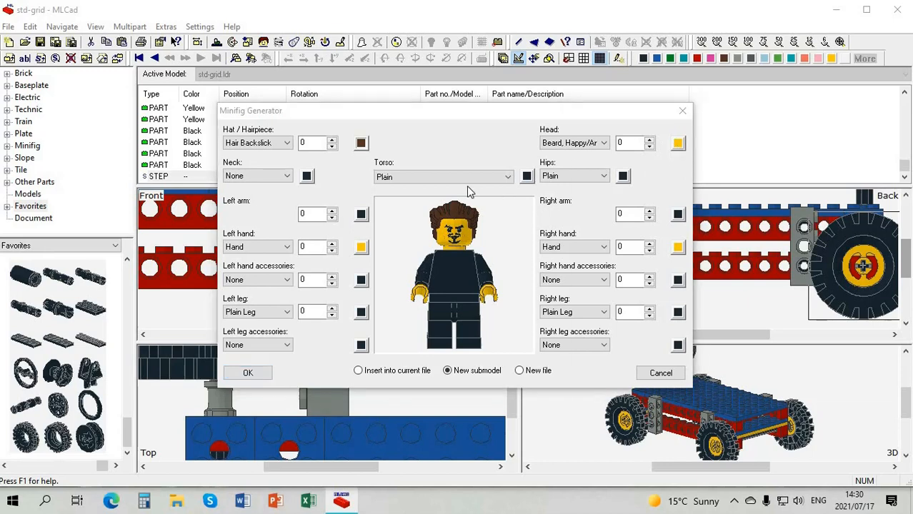
{"action": "type", "text": "18"}
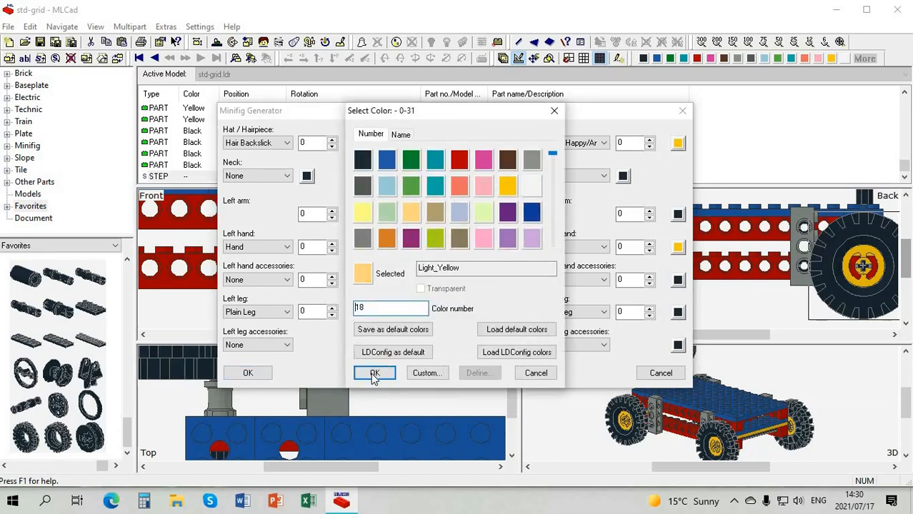
{"action": "left_click", "coordinate": [374, 373]}
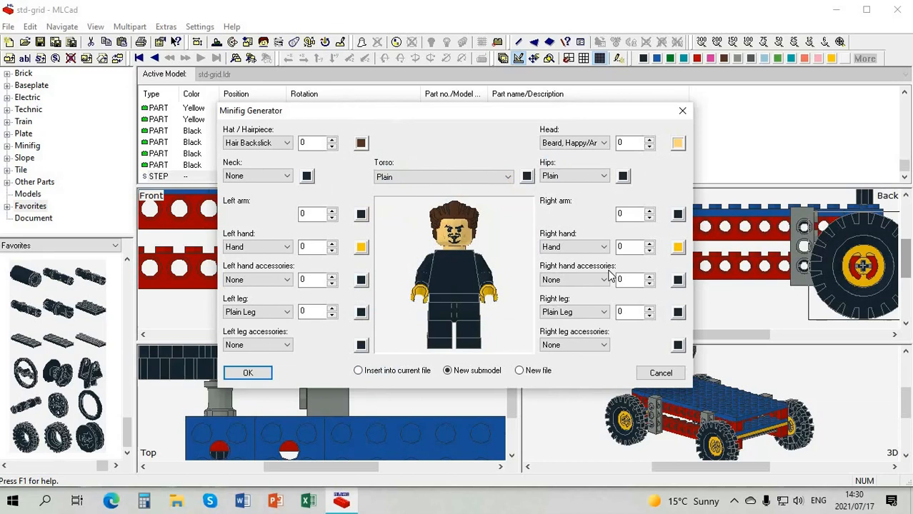
{"action": "left_click", "coordinate": [605, 143]}
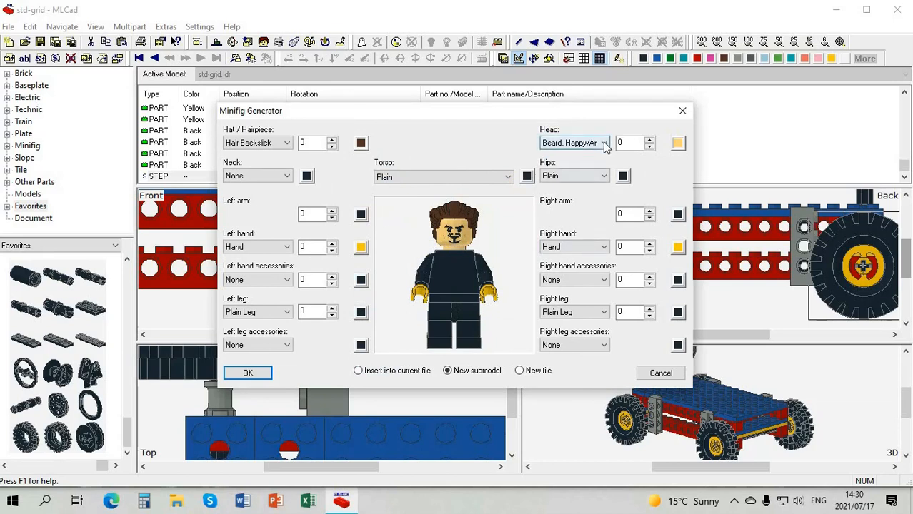
{"action": "left_click", "coordinate": [591, 261]}
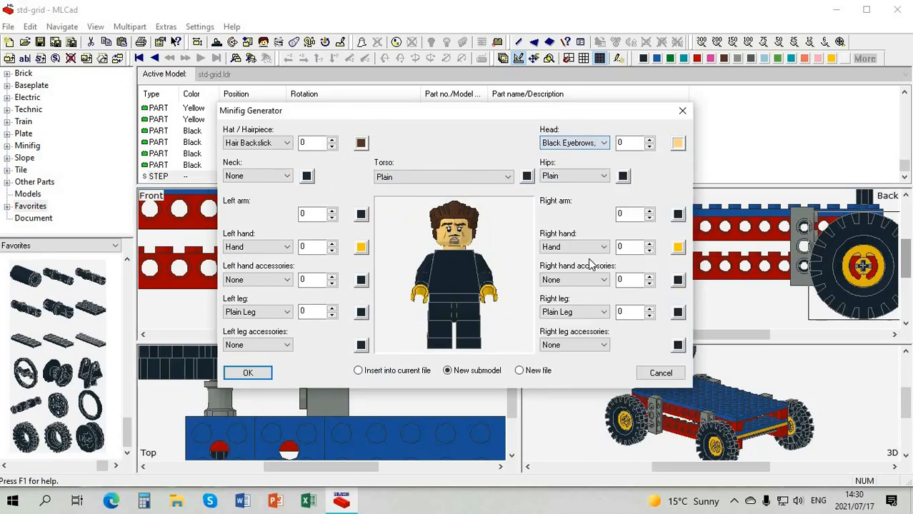
- Try the Iron Patriot Armoured Suit Pattern for the minifig's hips, and settle on the SW Stormtrooper Pattern
{"action": "left_click", "coordinate": [602, 178]}
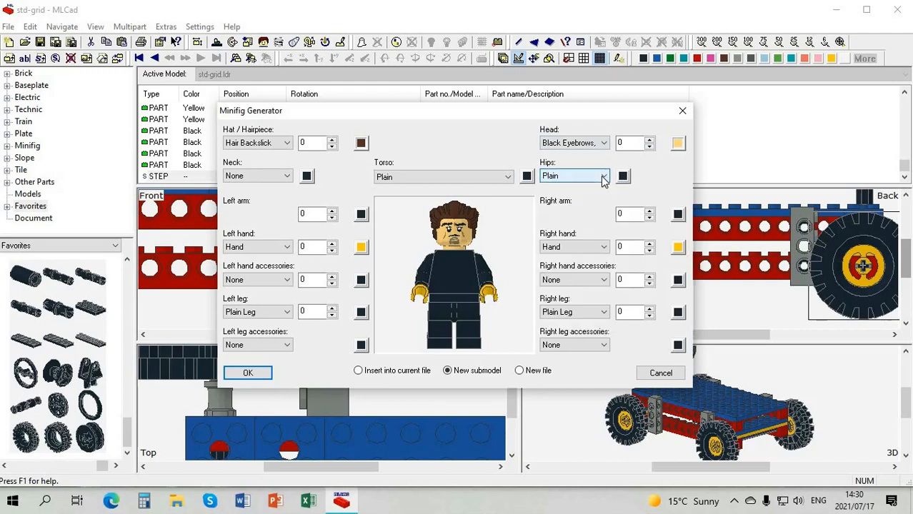
{"action": "left_click", "coordinate": [603, 179]}
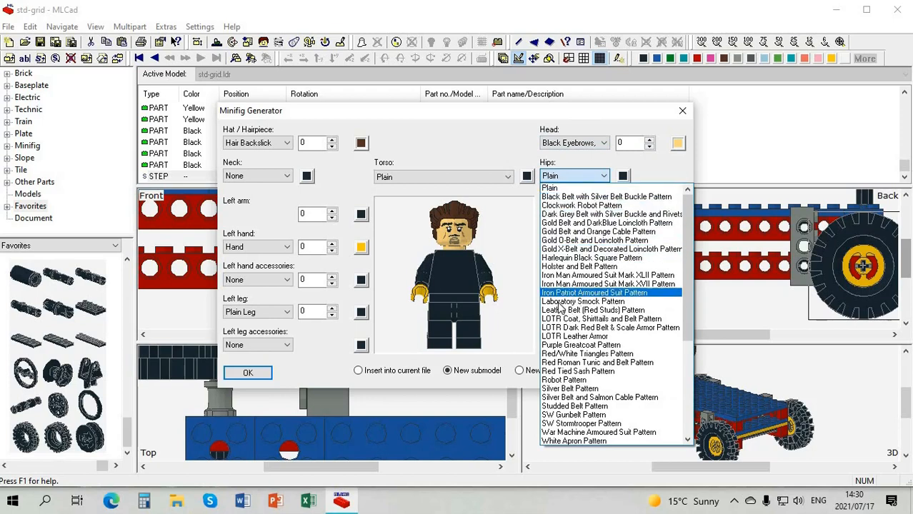
{"action": "left_click", "coordinate": [563, 293]}
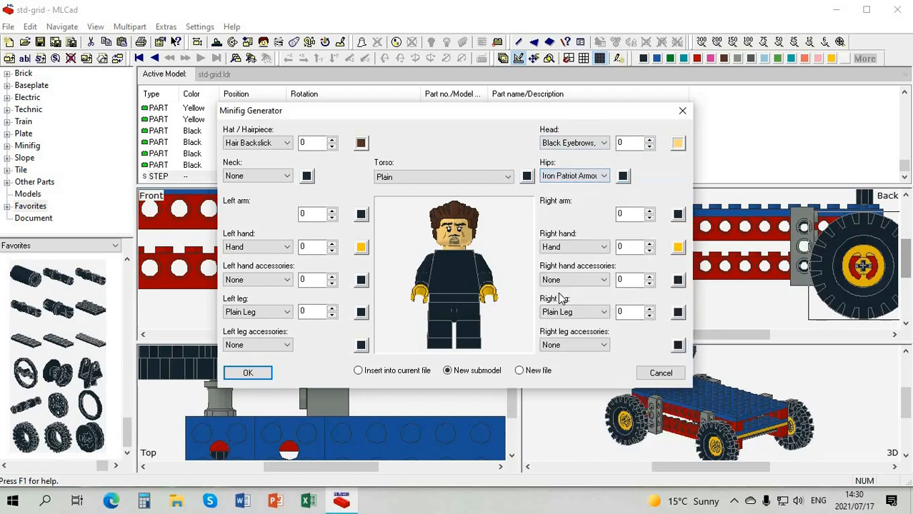
{"action": "left_click", "coordinate": [605, 177]}
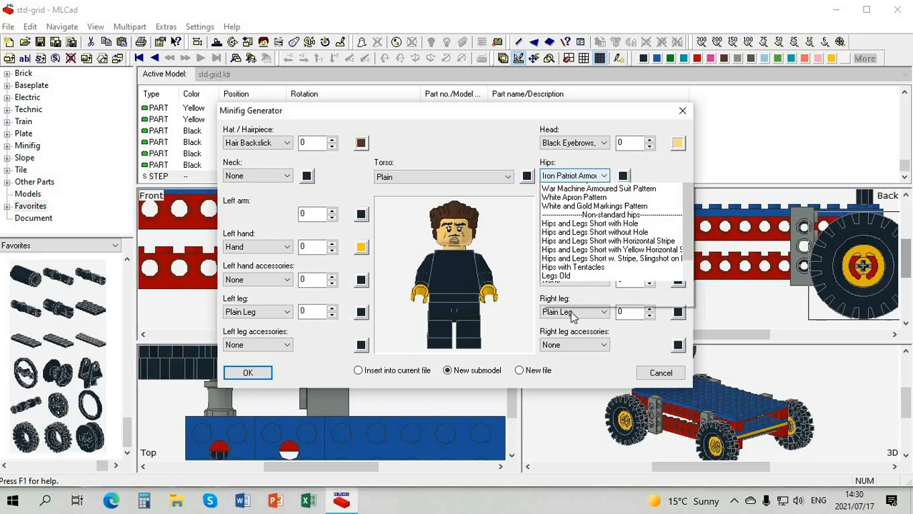
{"action": "left_click", "coordinate": [570, 320]}
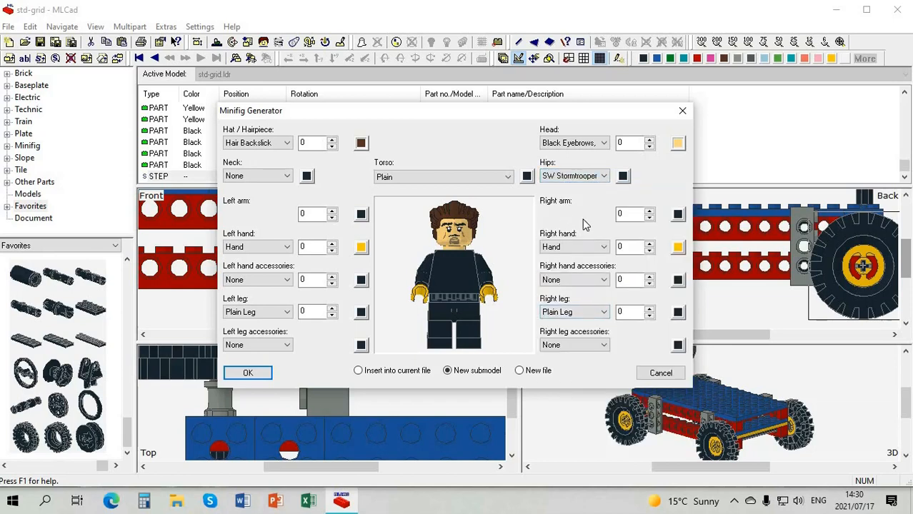
- Try the Black Diagonal Zip and Pocket Pattern and the Blue Castle Bodice Pattern as the minifig's torso
{"action": "left_click", "coordinate": [509, 177]}
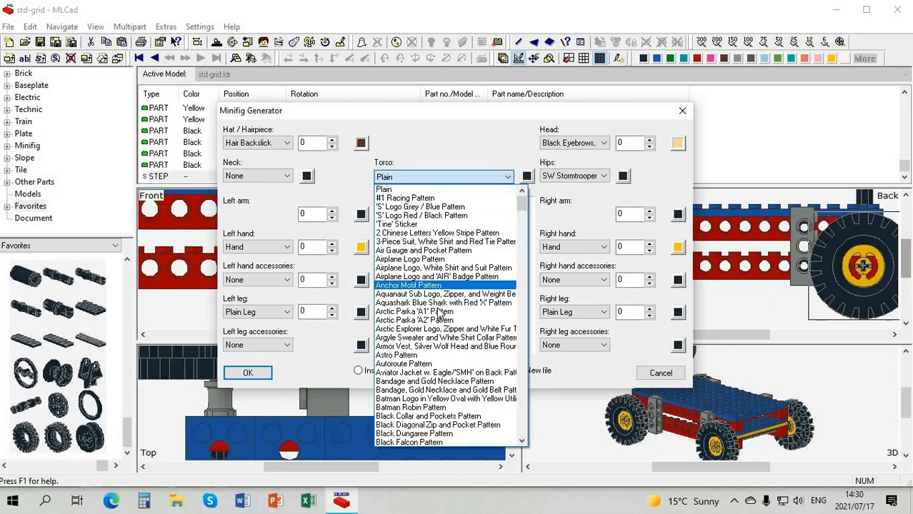
{"action": "scroll", "coordinate": [432, 309], "scroll_direction": "down", "scroll_amount": 5}
{"action": "scroll", "coordinate": [426, 306], "scroll_direction": "down", "scroll_amount": 2}
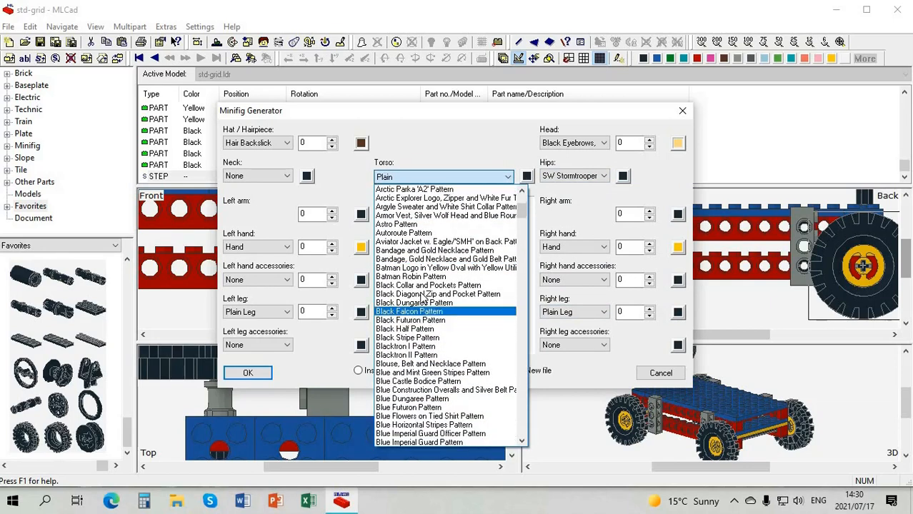
{"action": "left_click", "coordinate": [425, 294]}
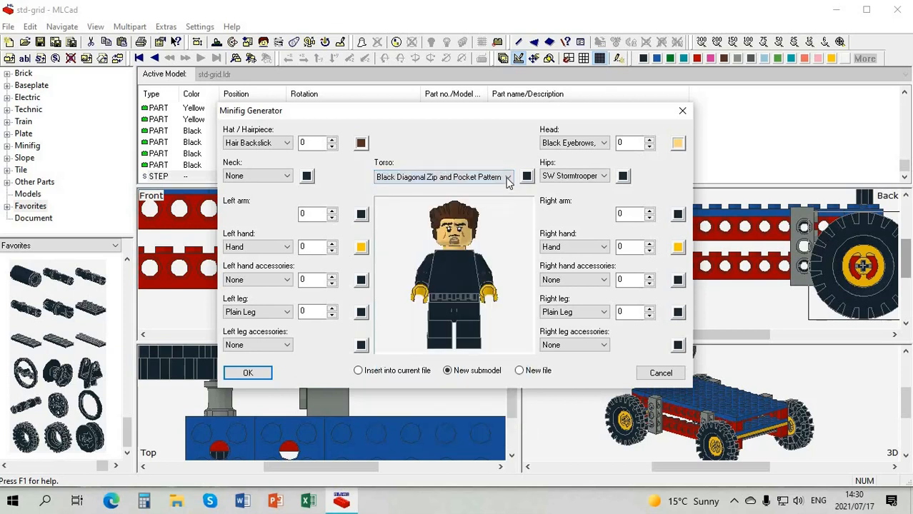
{"action": "left_click", "coordinate": [508, 179]}
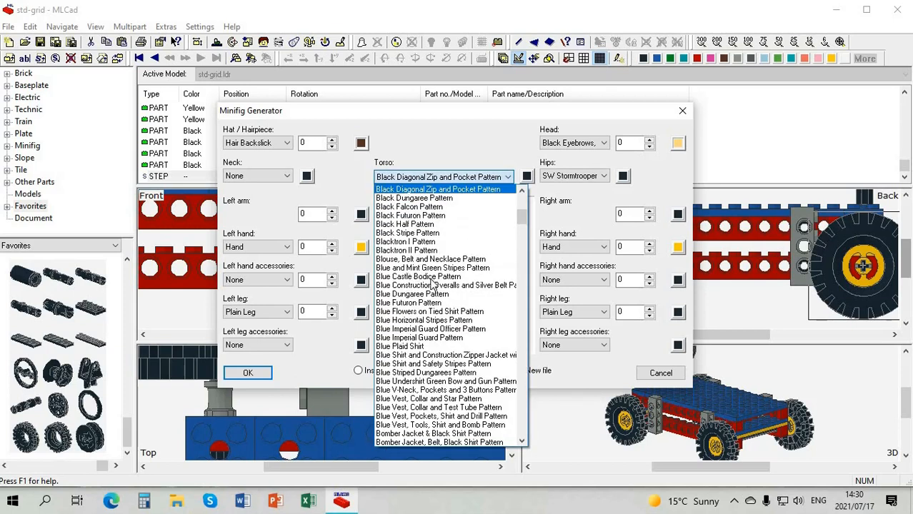
{"action": "left_click", "coordinate": [500, 300]}
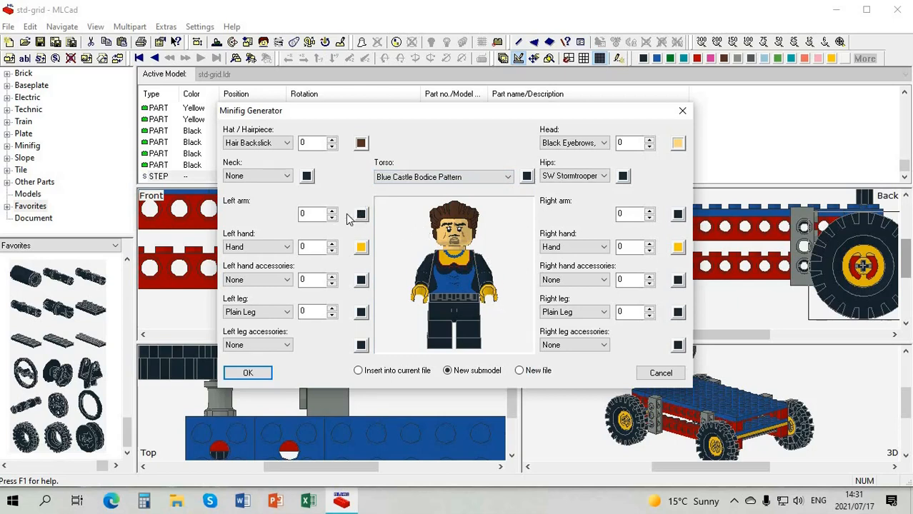
- Give the minifig the DkBlue Muscles and Gold Necklace Pattern torso
{"action": "left_click", "coordinate": [508, 177]}
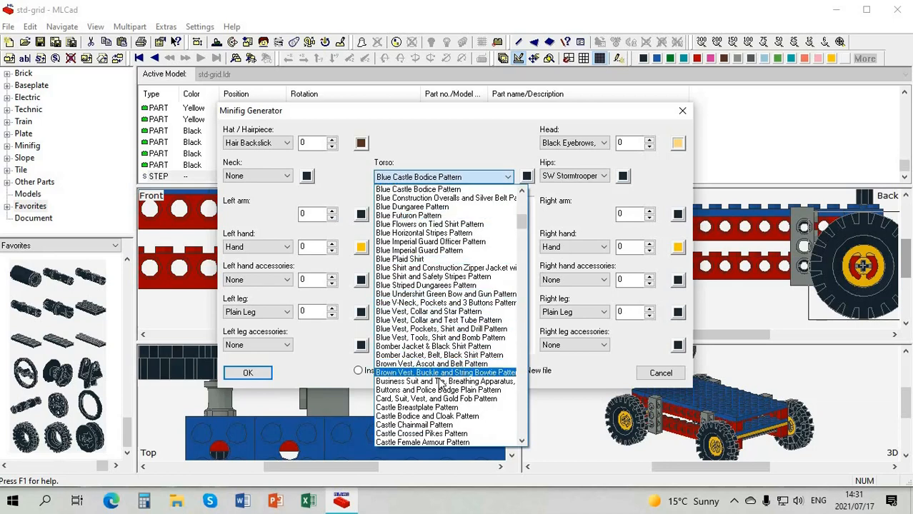
{"action": "scroll", "coordinate": [432, 360], "scroll_direction": "down", "scroll_amount": 1}
{"action": "scroll", "coordinate": [431, 364], "scroll_direction": "down", "scroll_amount": 5}
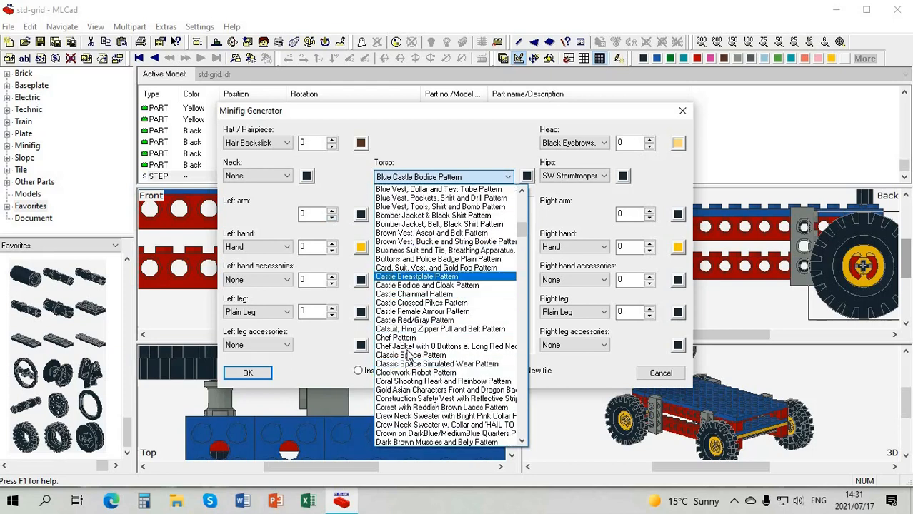
{"action": "scroll", "coordinate": [426, 364], "scroll_direction": "down", "scroll_amount": 3}
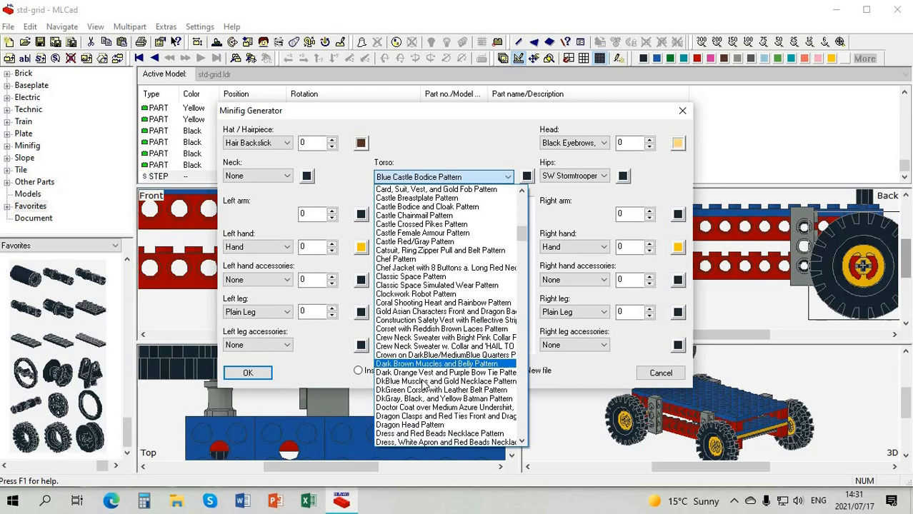
{"action": "left_click", "coordinate": [424, 382]}
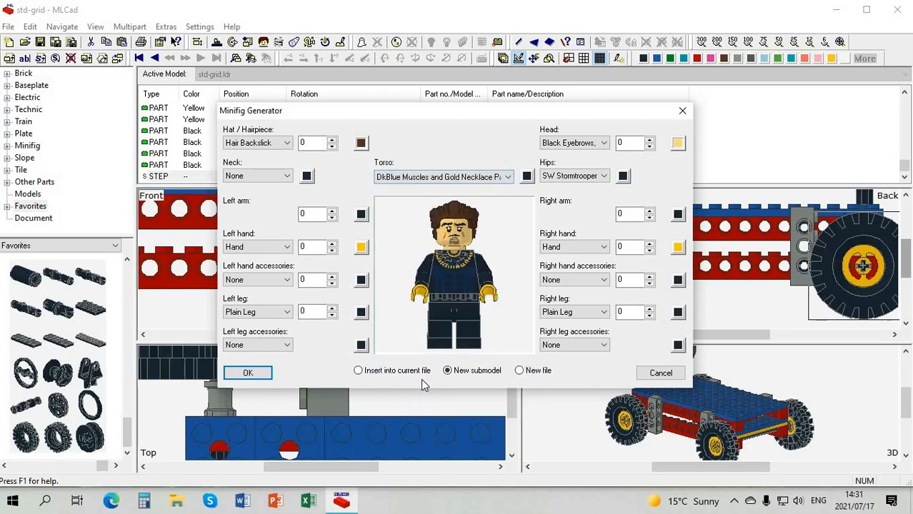
- Set the color of the minifig's left and right arms to Blue, color number 1
{"action": "left_click", "coordinate": [361, 214]}
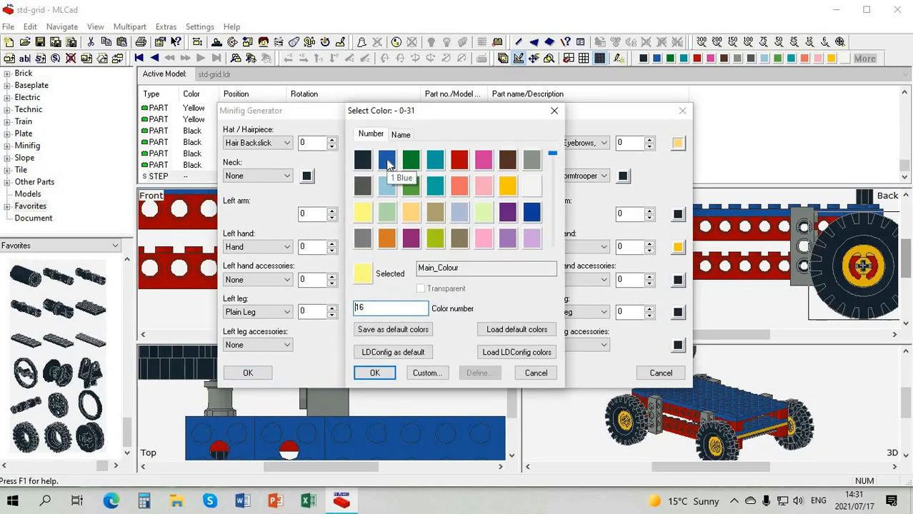
{"action": "key", "text": "BackSpace"}
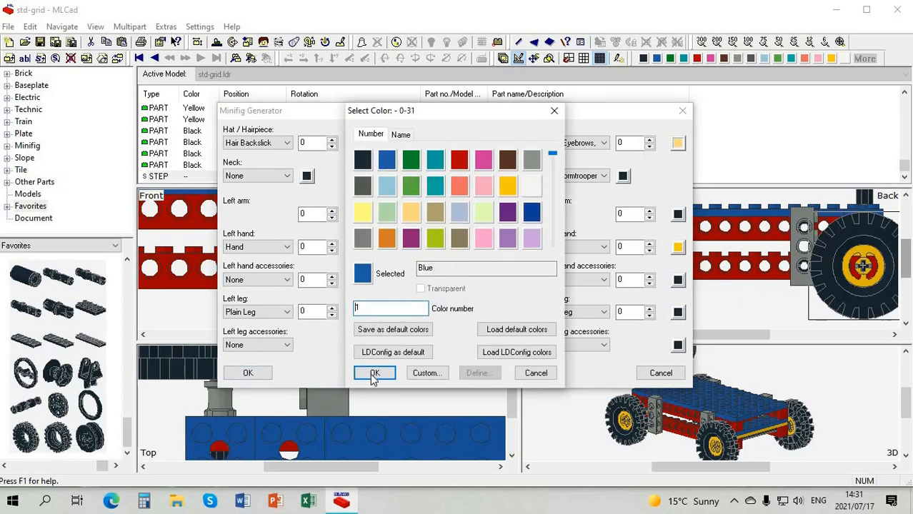
{"action": "left_click", "coordinate": [370, 373]}
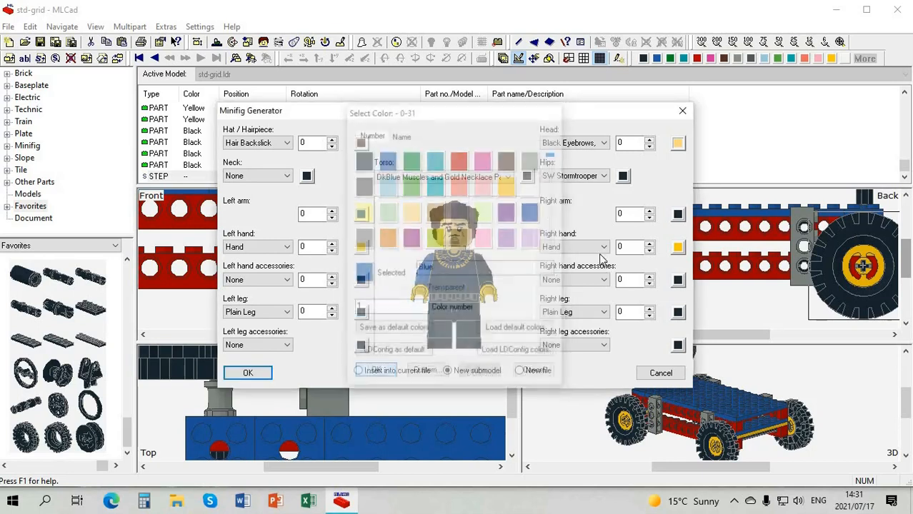
{"action": "left_click", "coordinate": [678, 215]}
{"action": "key", "text": "BackSpace"}
{"action": "type", "text": "1"}
{"action": "key", "text": "Return"}
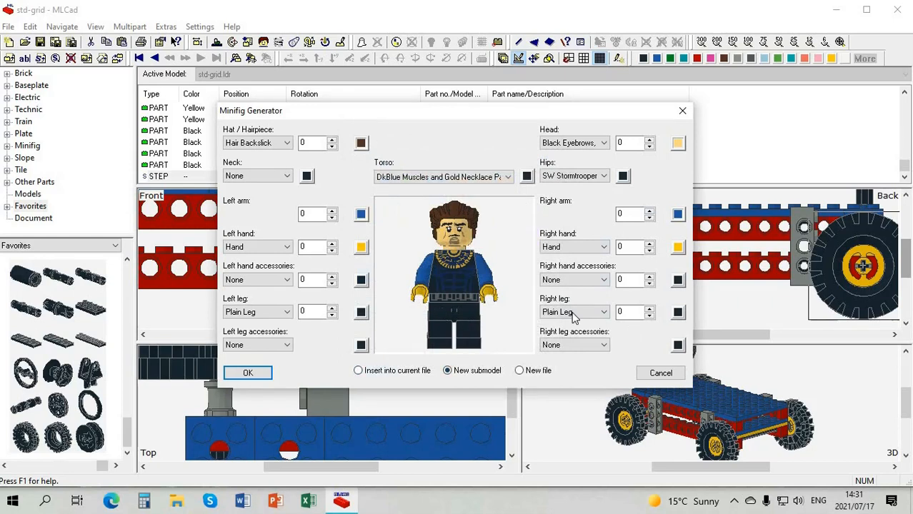
- Color the minifig's right and left legs Light_Grey, color number 7, and choose to insert the figure into the current file
{"action": "left_click", "coordinate": [679, 312]}
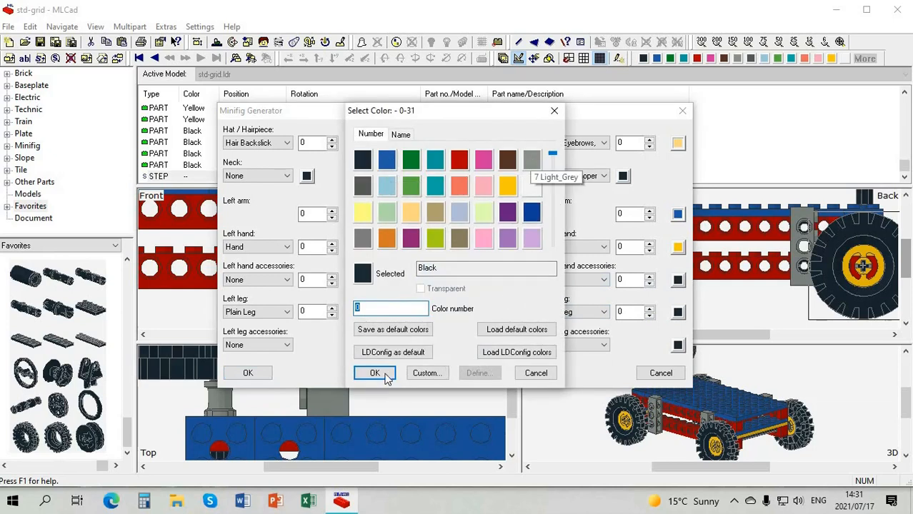
{"action": "left_click", "coordinate": [532, 161]}
{"action": "left_click", "coordinate": [374, 373]}
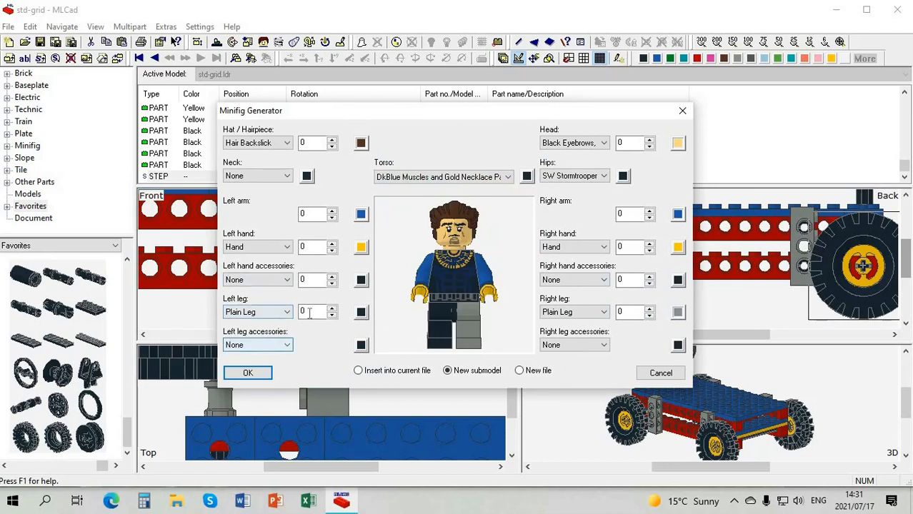
{"action": "left_click", "coordinate": [361, 311]}
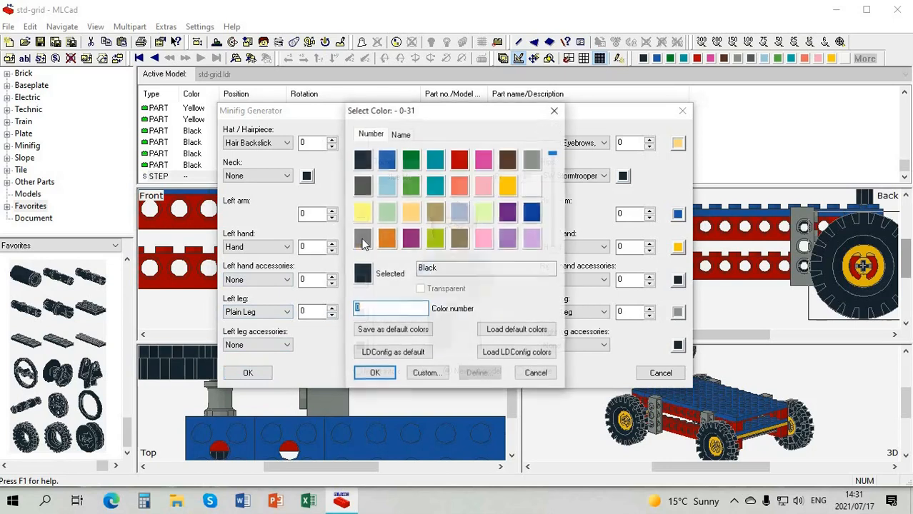
{"action": "left_click", "coordinate": [529, 163]}
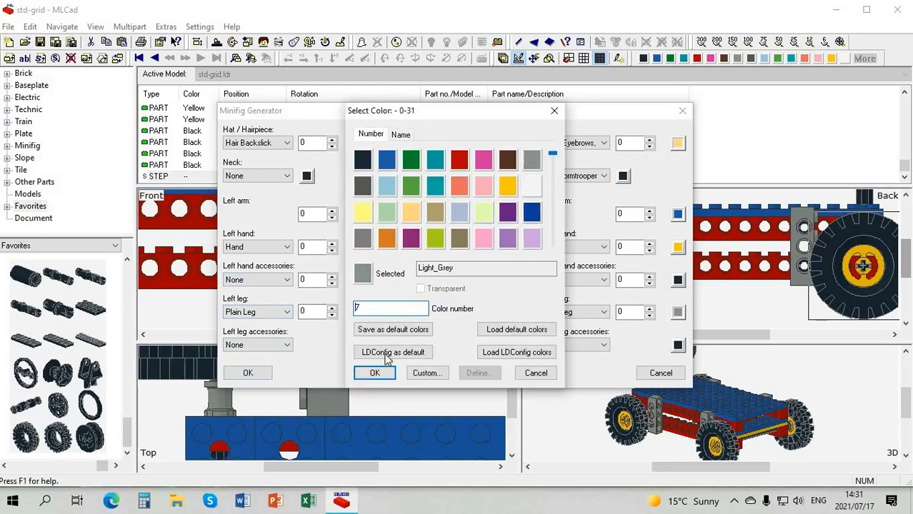
{"action": "left_click", "coordinate": [380, 354]}
{"action": "left_click", "coordinate": [375, 373]}
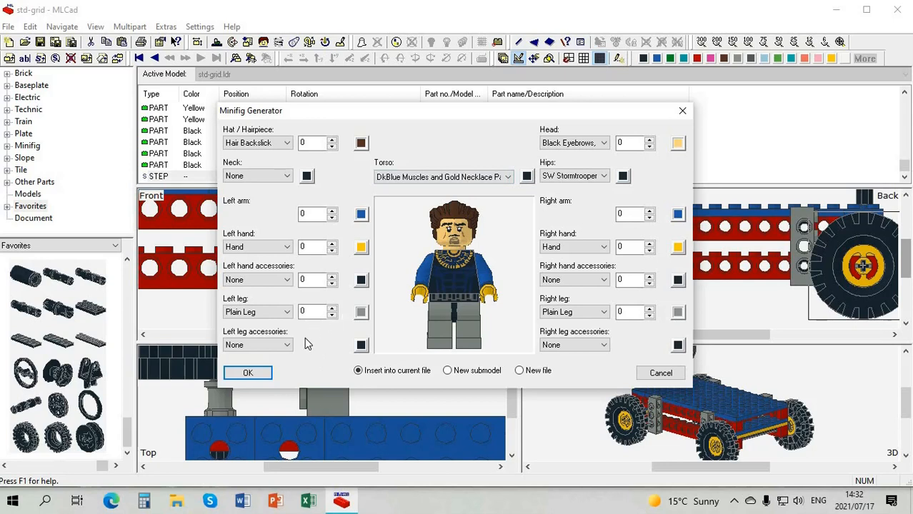
- Insert the configured minifig into the model and enlarge the parts list so all its parts can be seen
{"action": "left_click", "coordinate": [248, 373]}
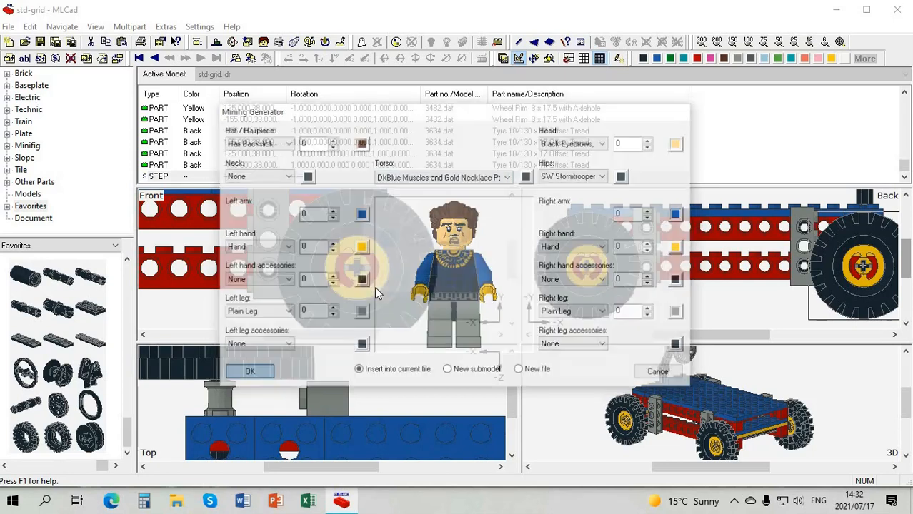
{"action": "left_click", "coordinate": [392, 281]}
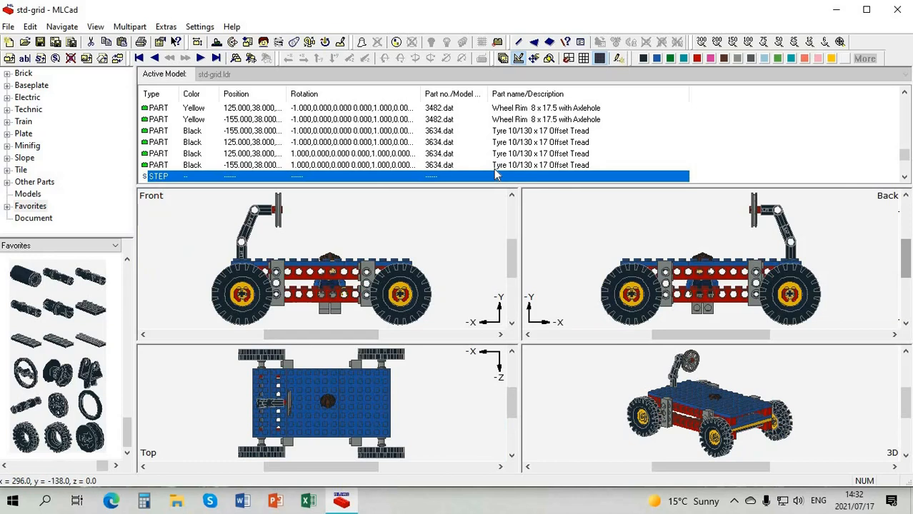
{"action": "scroll", "coordinate": [495, 179], "scroll_direction": "down", "scroll_amount": 3}
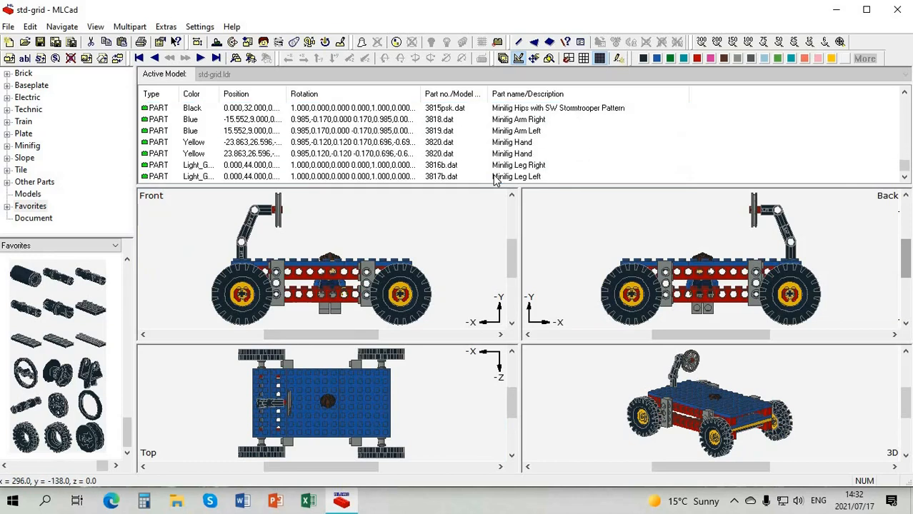
{"action": "scroll", "coordinate": [487, 182], "scroll_direction": "up", "scroll_amount": 2}
{"action": "left_click_drag", "start_coordinate": [486, 187], "coordinate": [514, 247]}
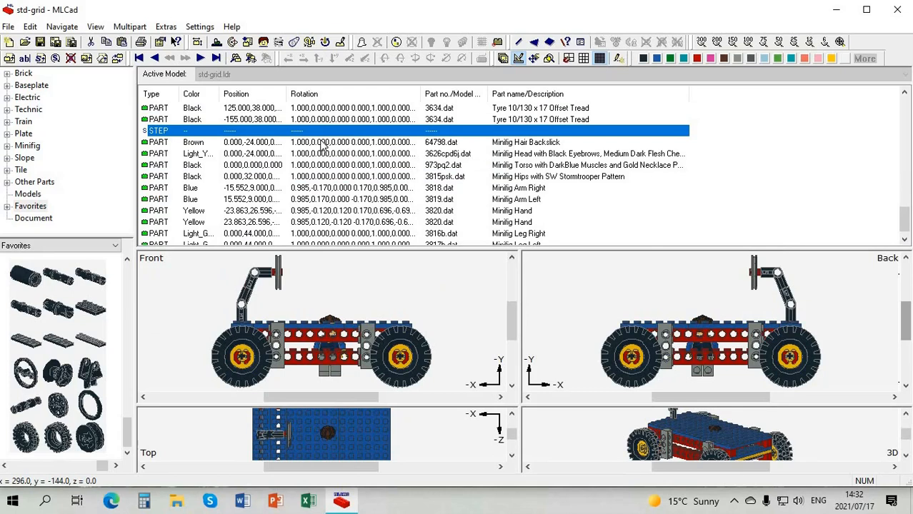
- Select all the minifig parts from Minifig Hair Backslick to Minifig Leg Left and move them up onto the blue deck
{"action": "key", "text": "Down"}
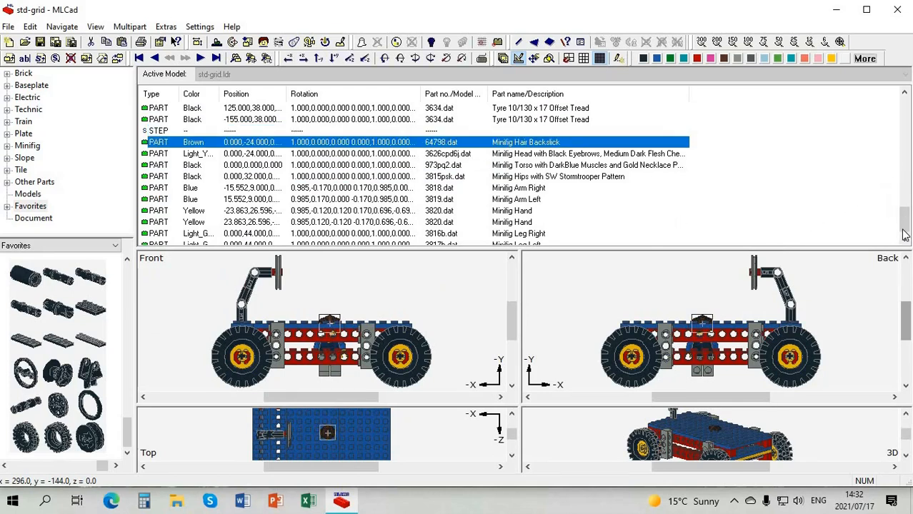
{"action": "scroll", "coordinate": [539, 243], "scroll_direction": "down", "scroll_amount": 1}
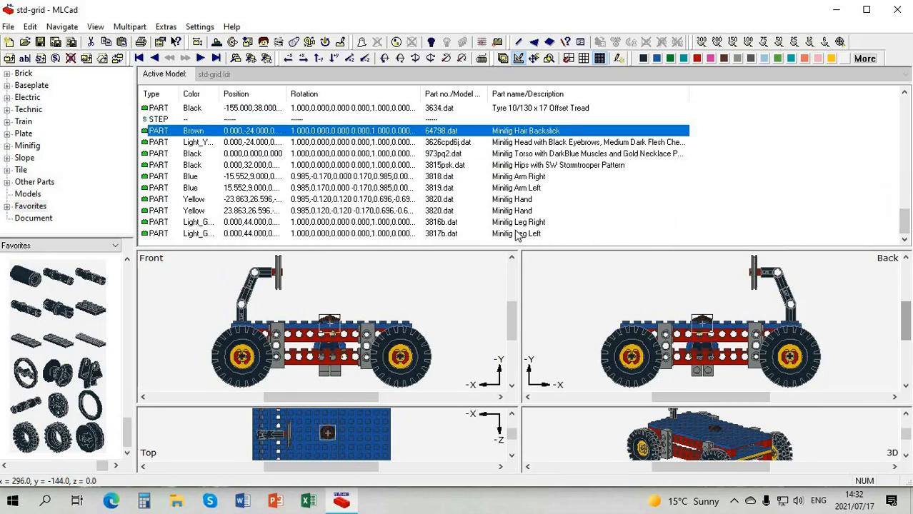
{"action": "key", "text": "shift+End"}
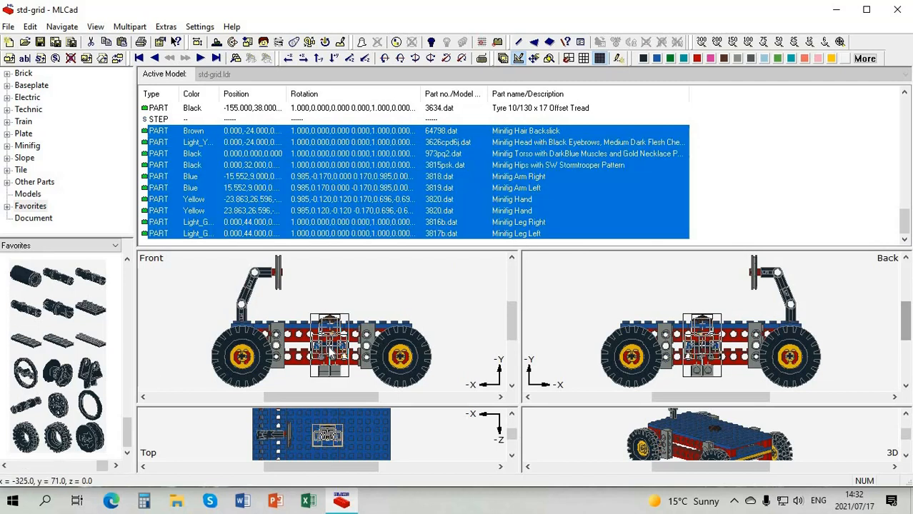
{"action": "left_click_drag", "start_coordinate": [328, 345], "coordinate": [323, 291]}
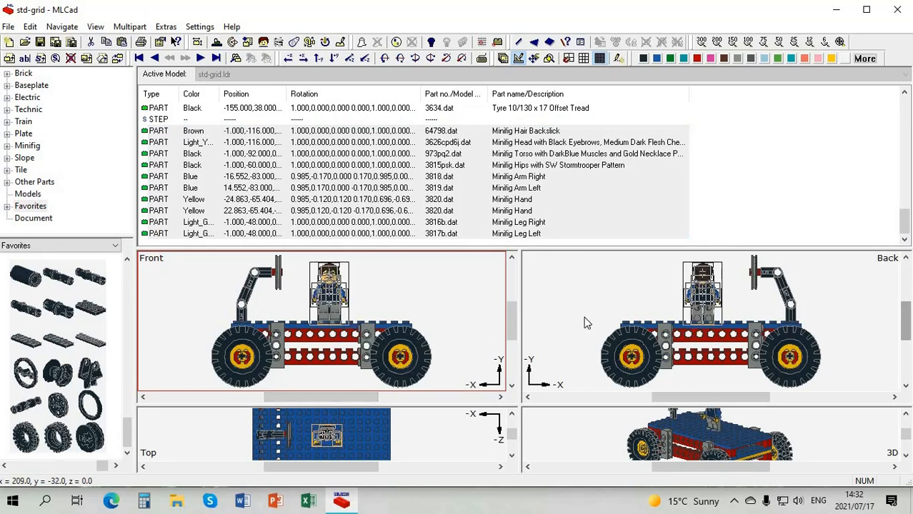
- Rotate the whole minifig 90 degrees about the vertical axis with the medium grid so it faces the steering wheel
{"action": "scroll", "coordinate": [585, 323], "scroll_direction": "up", "scroll_amount": 3}
{"action": "scroll", "coordinate": [580, 323], "scroll_direction": "up", "scroll_amount": 1}
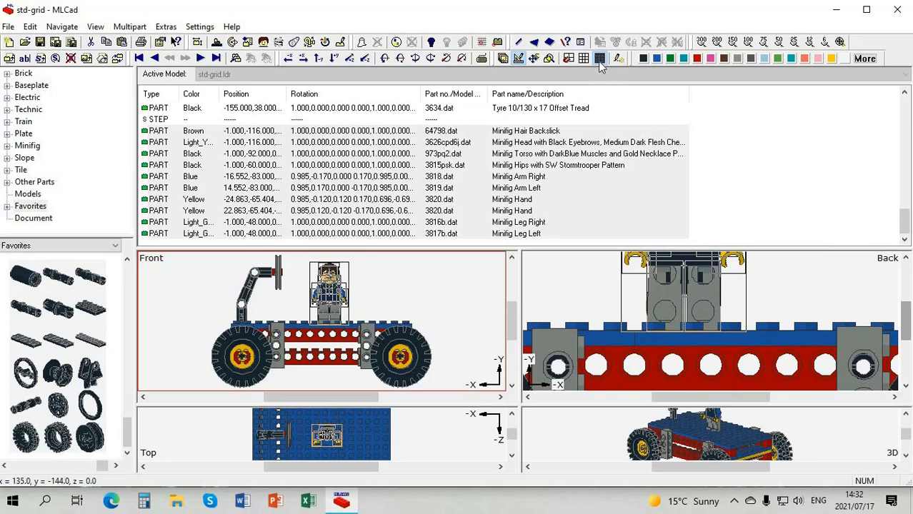
{"action": "left_click", "coordinate": [432, 60]}
{"action": "left_click", "coordinate": [432, 61]}
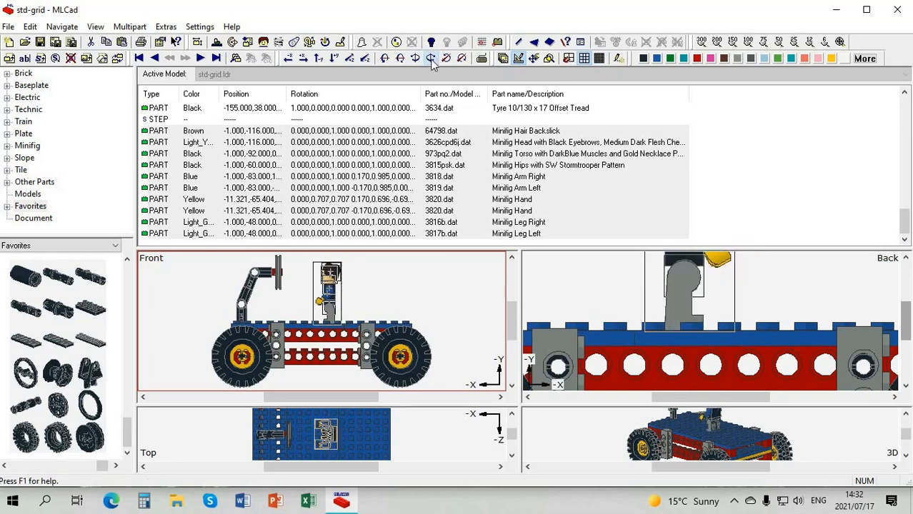
{"action": "left_click", "coordinate": [906, 258]}
{"action": "left_click", "coordinate": [906, 259]}
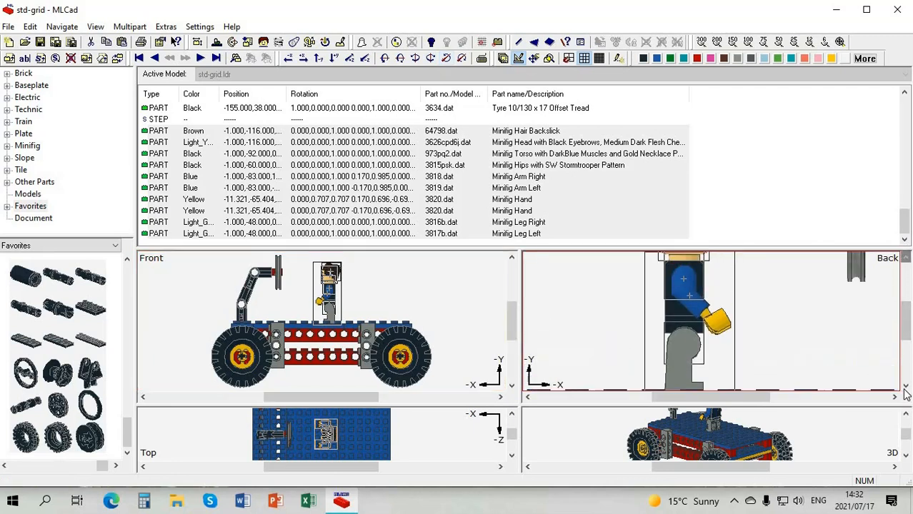
{"action": "left_click", "coordinate": [906, 387]}
{"action": "left_click", "coordinate": [906, 387]}
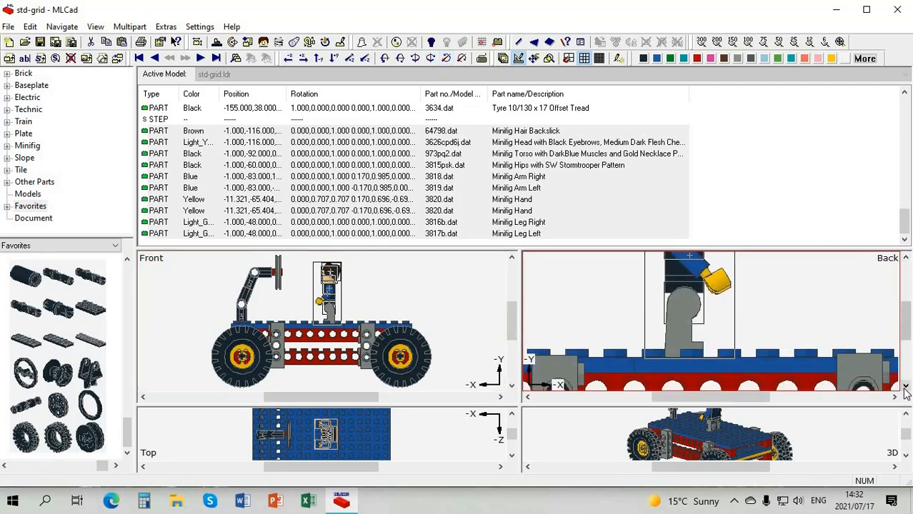
- Add a building step after the Minifig Leg Left part at the end of the parts list
{"action": "left_click", "coordinate": [348, 235]}
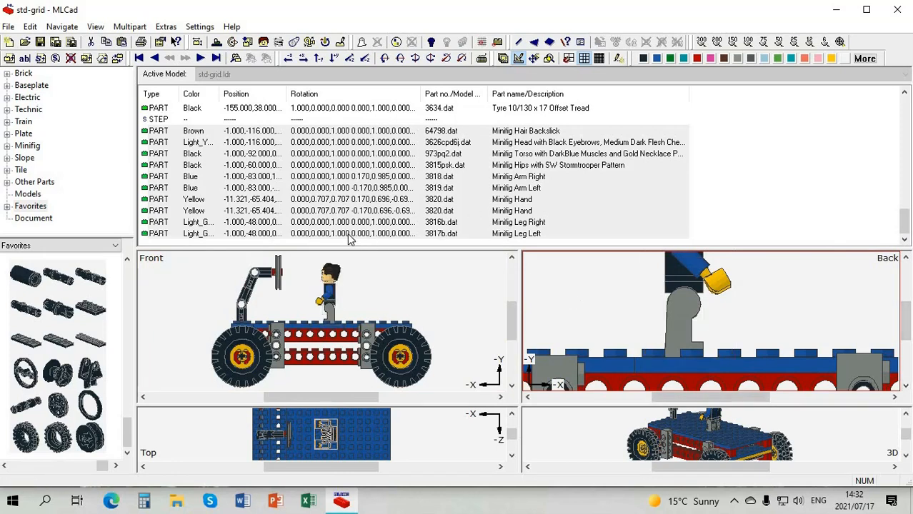
{"action": "left_click", "coordinate": [348, 234]}
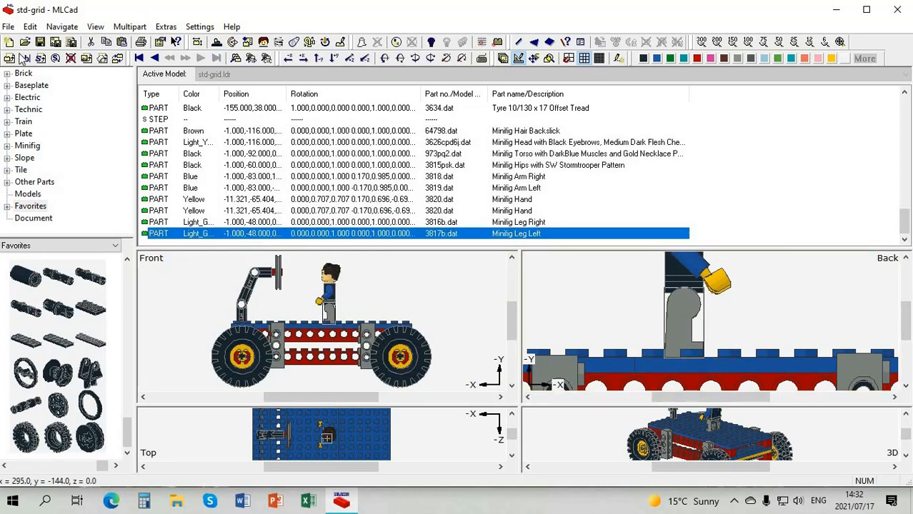
{"action": "double_click", "coordinate": [251, 236]}
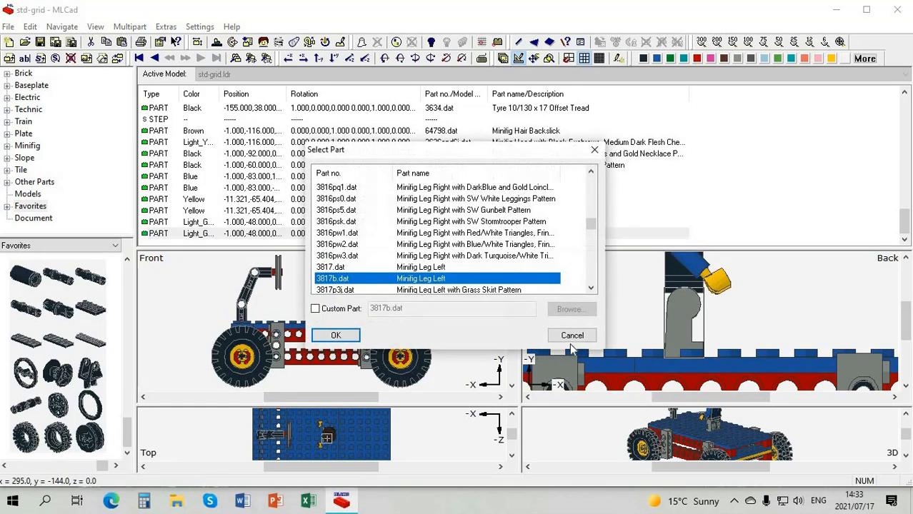
{"action": "left_click", "coordinate": [572, 336]}
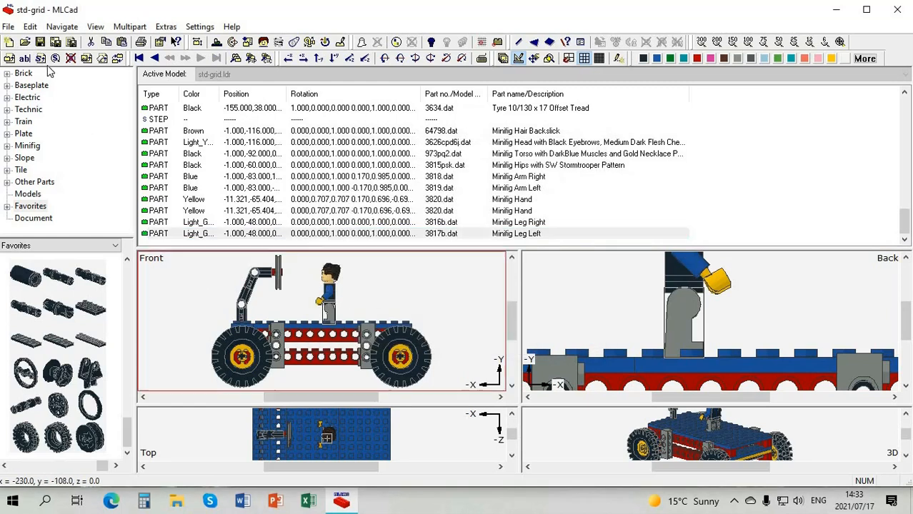
{"action": "left_click", "coordinate": [161, 232]}
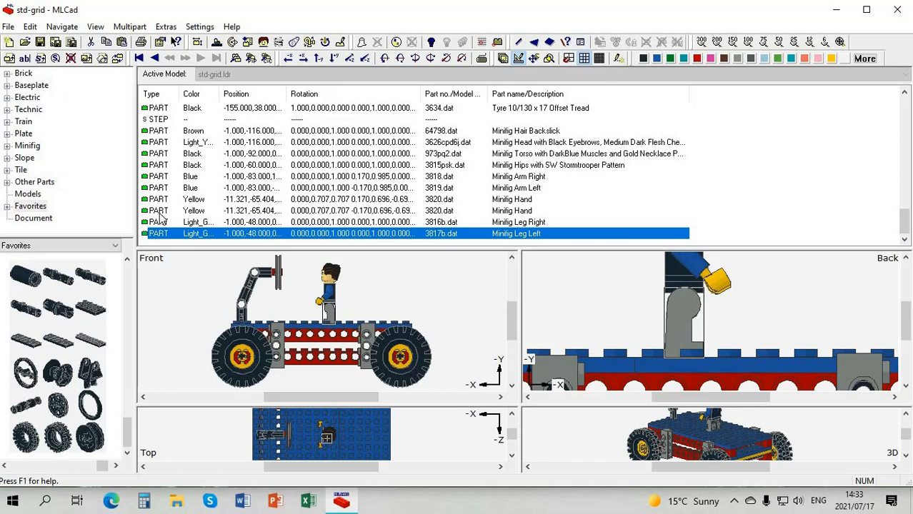
{"action": "left_click", "coordinate": [40, 59]}
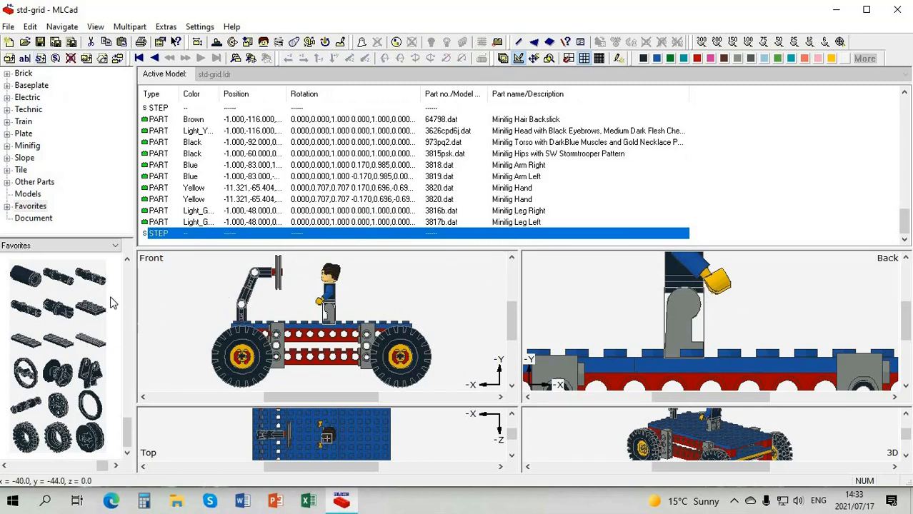
- Place a Brick 2 x 4 on the blue deck between the minifig and the steering wheel, and color it Red
{"action": "left_click", "coordinate": [128, 431]}
{"action": "scroll", "coordinate": [57, 327], "scroll_direction": "up", "scroll_amount": 10}
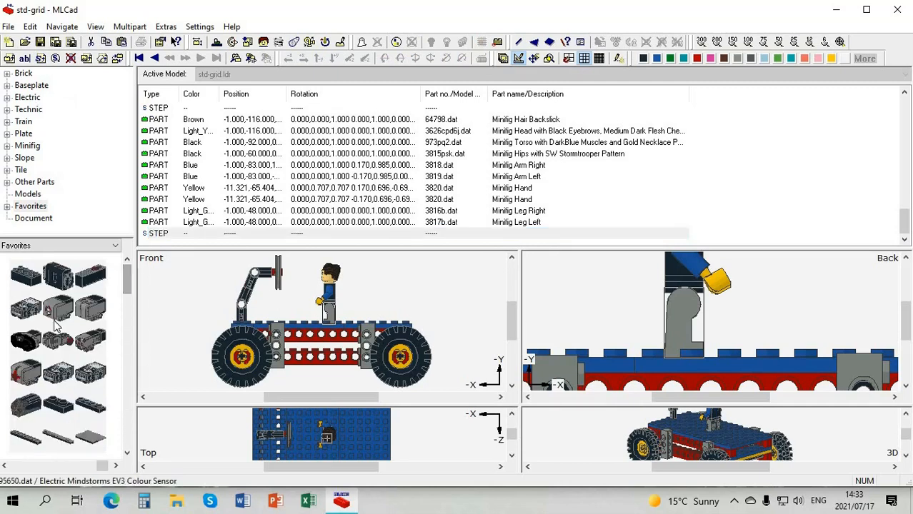
{"action": "left_click_drag", "start_coordinate": [30, 284], "coordinate": [301, 310]}
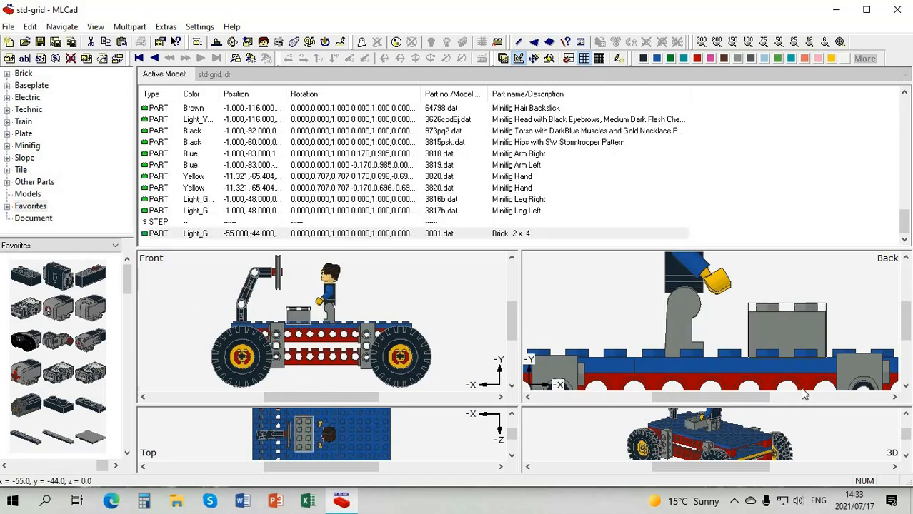
{"action": "left_click", "coordinate": [695, 59]}
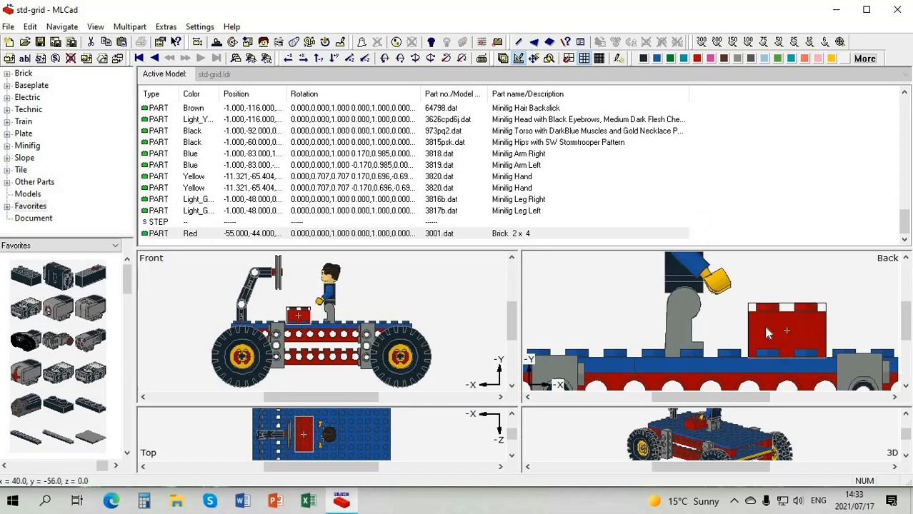
- Select all the minifig parts again, move them above the red 2 x 4 brick and lower them onto its studs
{"action": "left_click", "coordinate": [404, 213]}
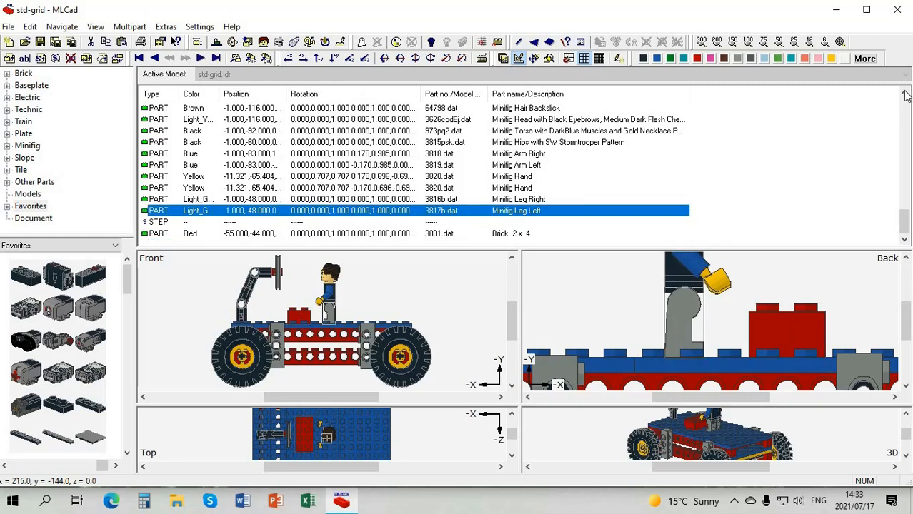
{"action": "scroll", "coordinate": [400, 126], "scroll_direction": "up", "scroll_amount": 1}
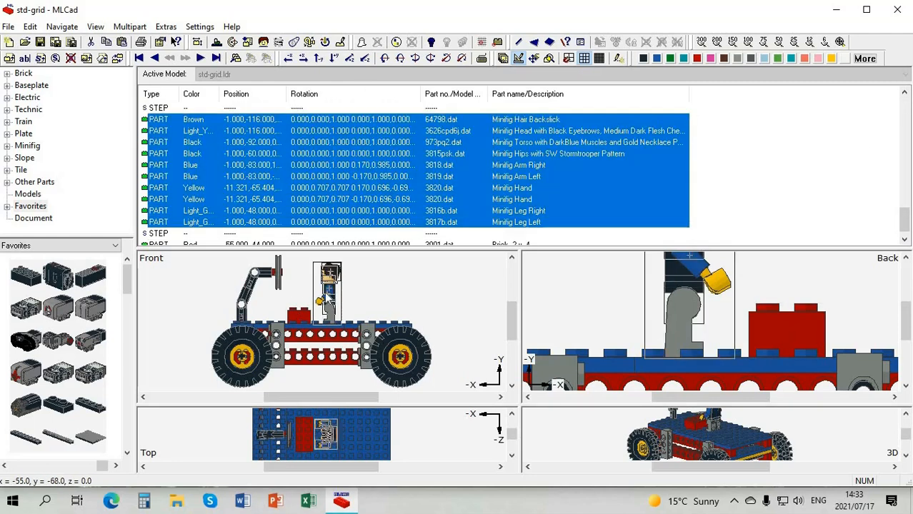
{"action": "mouse_move", "coordinate": [308, 286]}
{"action": "left_mouse_down"}
{"action": "mouse_move", "coordinate": [296, 284]}
{"action": "mouse_move", "coordinate": [306, 291]}
{"action": "left_mouse_up"}
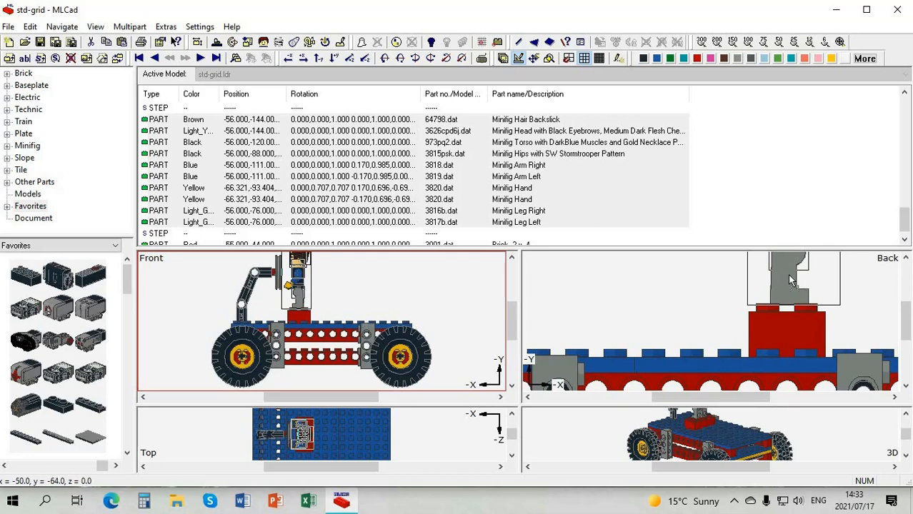
{"action": "left_click_drag", "start_coordinate": [791, 281], "coordinate": [799, 280]}
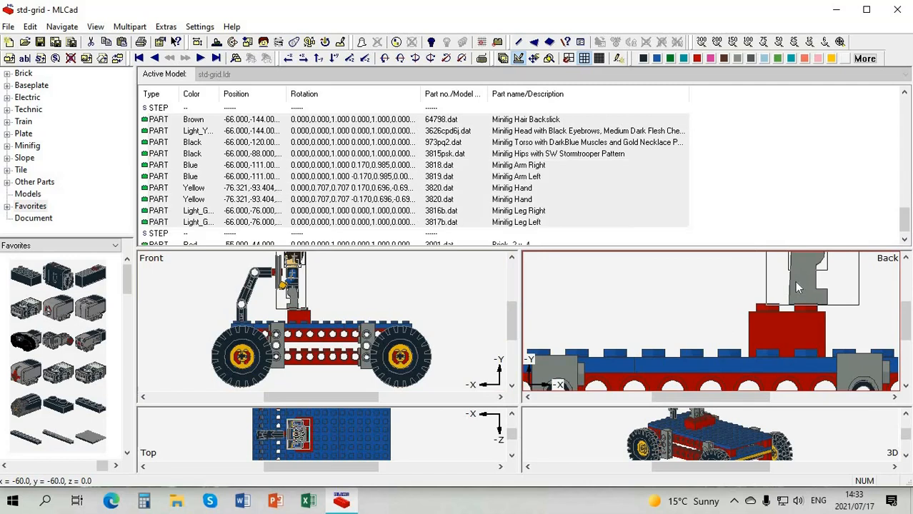
{"action": "key", "text": "Down"}
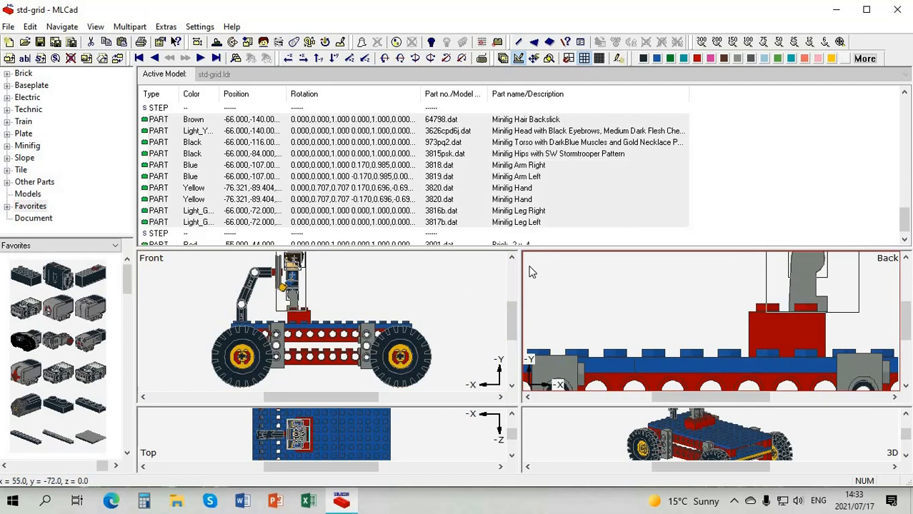
- Shift the minifig back from the steering wheel along the red brick, using the fine grid to align it at x = -45
{"action": "left_click", "coordinate": [511, 258]}
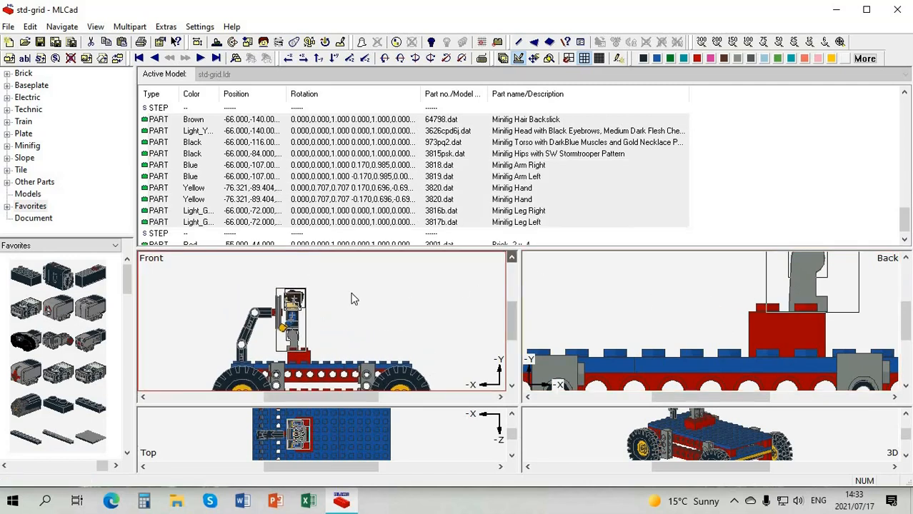
{"action": "scroll", "coordinate": [304, 351], "scroll_direction": "up", "scroll_amount": 2}
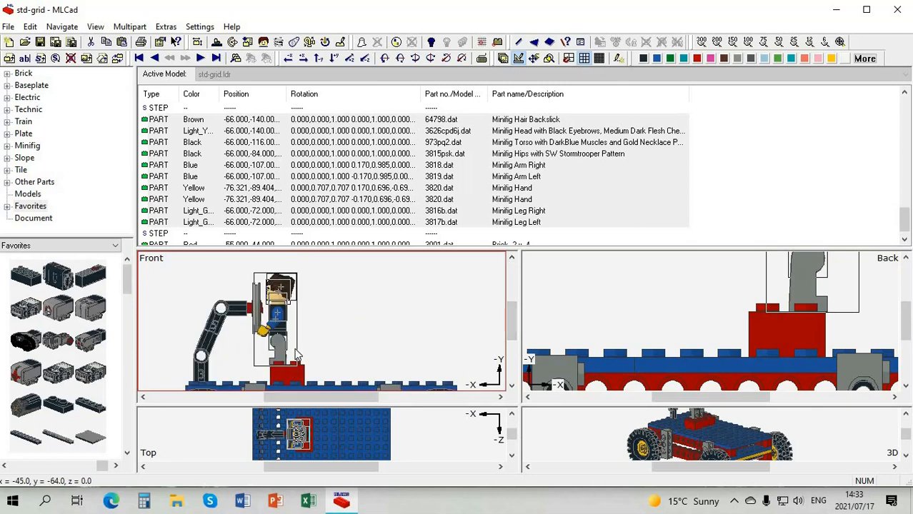
{"action": "left_click_drag", "start_coordinate": [261, 343], "coordinate": [281, 345]}
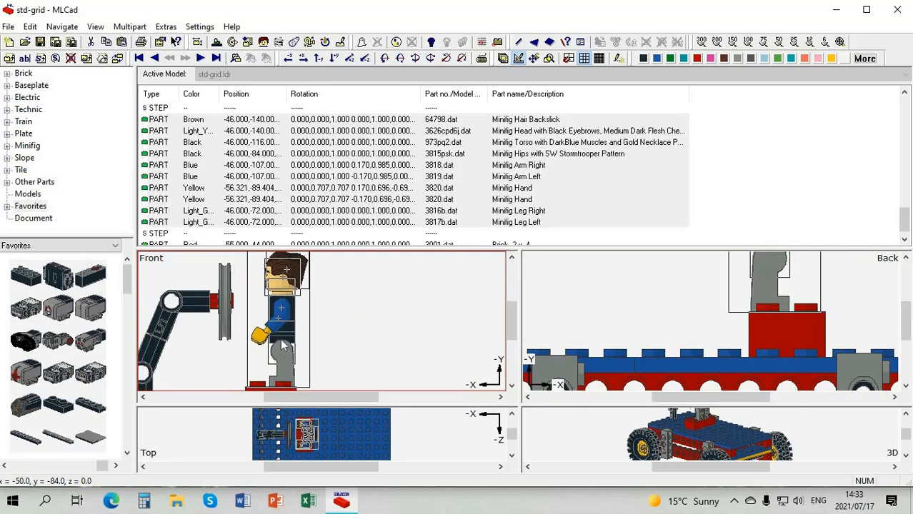
{"action": "left_click_drag", "start_coordinate": [285, 347], "coordinate": [293, 346]}
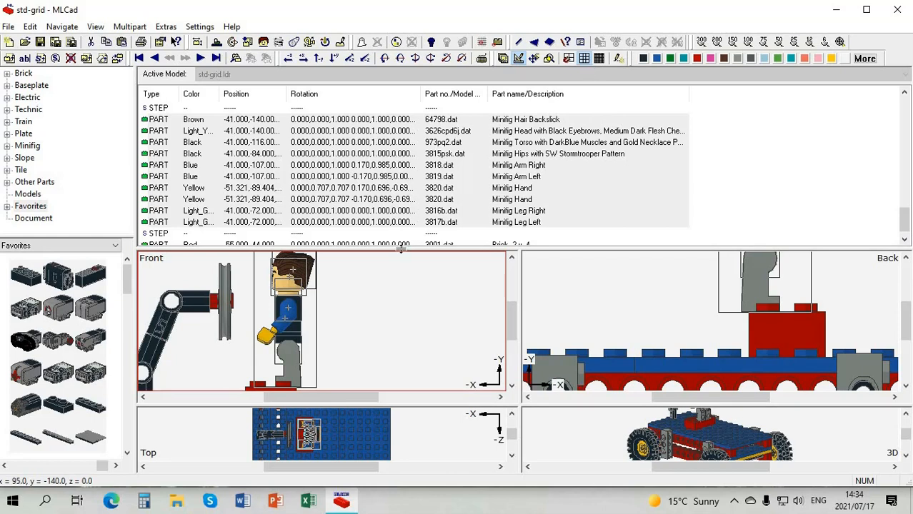
{"action": "left_click", "coordinate": [600, 58]}
{"action": "left_click_drag", "start_coordinate": [293, 325], "coordinate": [225, 321]}
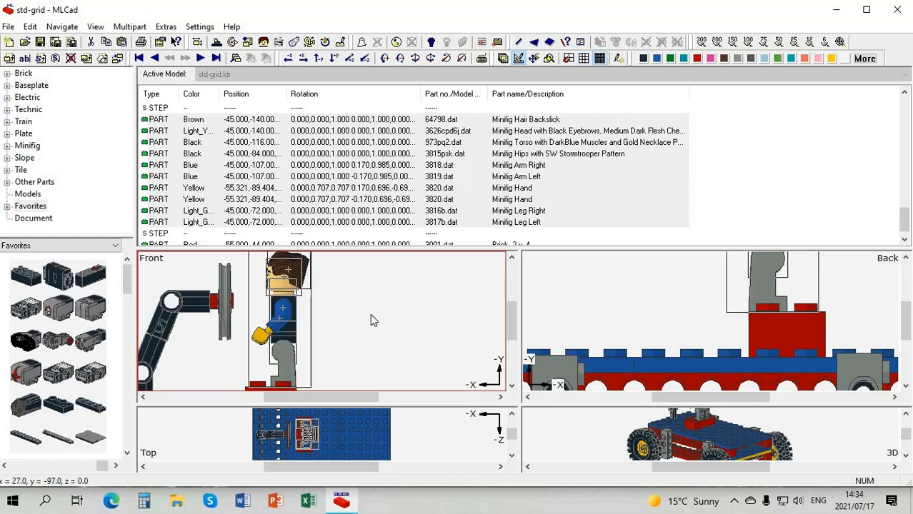
- Select the minifig's left arm and left hand and rotate them clockwise about the Z axis on the medium grid, raising them toward the wheel
{"action": "left_click", "coordinate": [259, 352]}
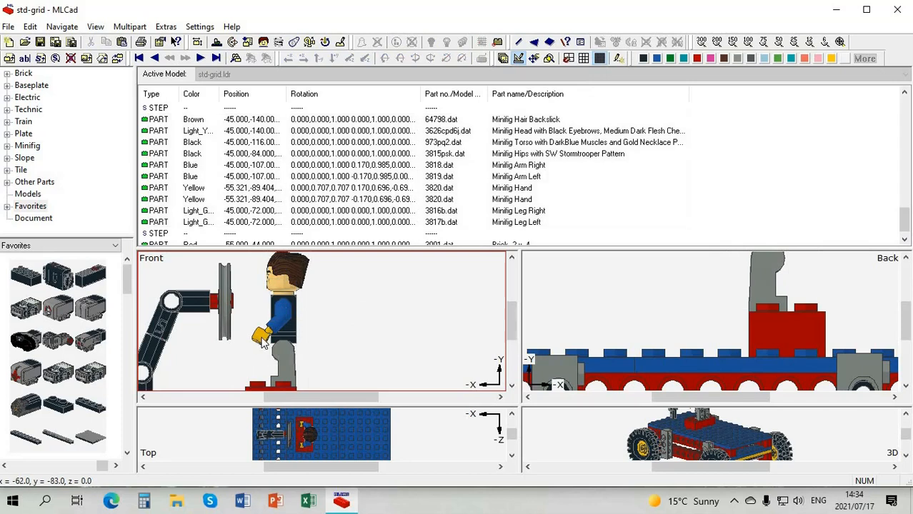
{"action": "left_click", "coordinate": [263, 339]}
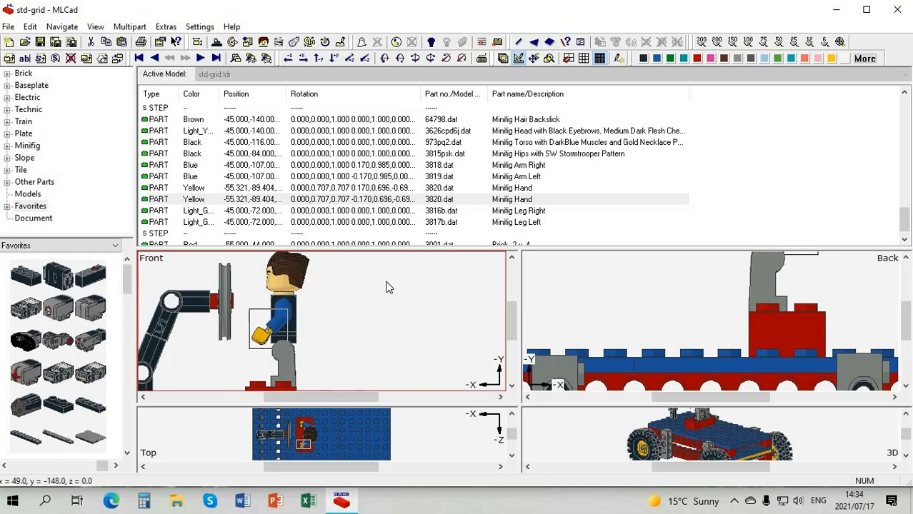
{"action": "left_click", "coordinate": [284, 315]}
{"action": "left_click", "coordinate": [259, 341]}
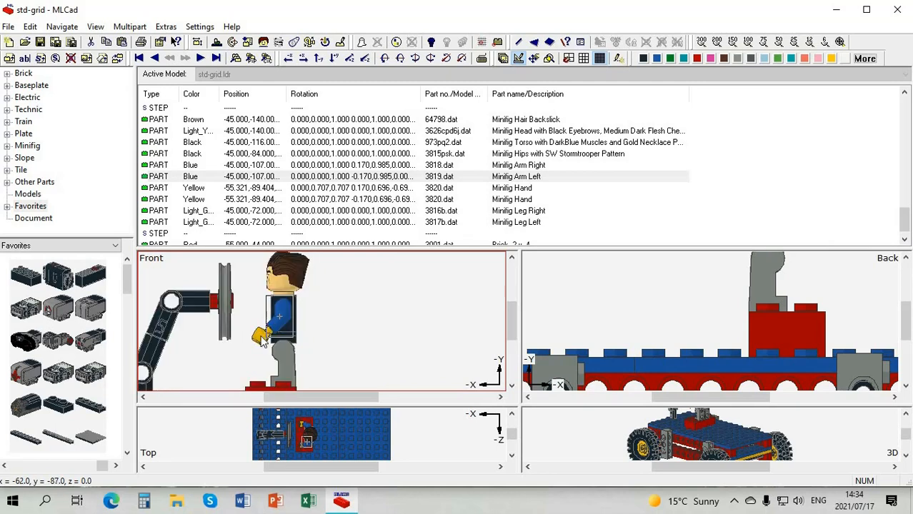
{"action": "left_click", "coordinate": [254, 331]}
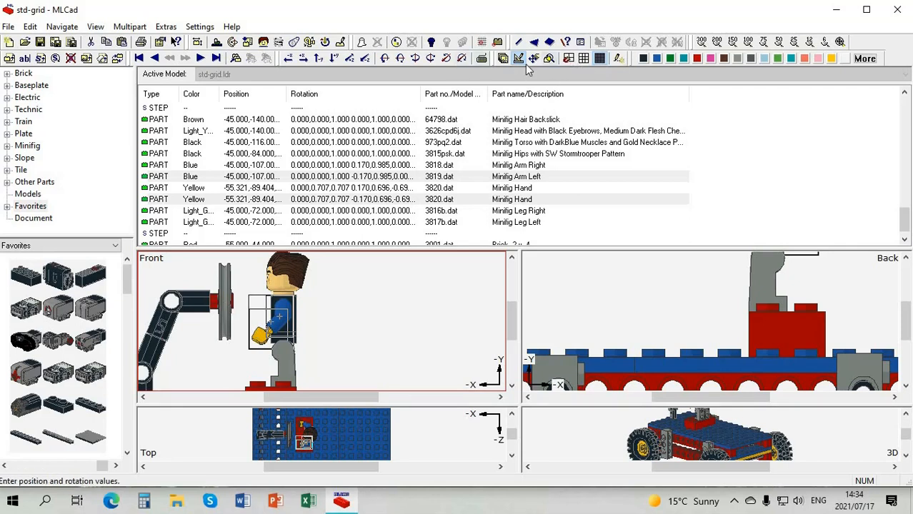
{"action": "left_click", "coordinate": [462, 59]}
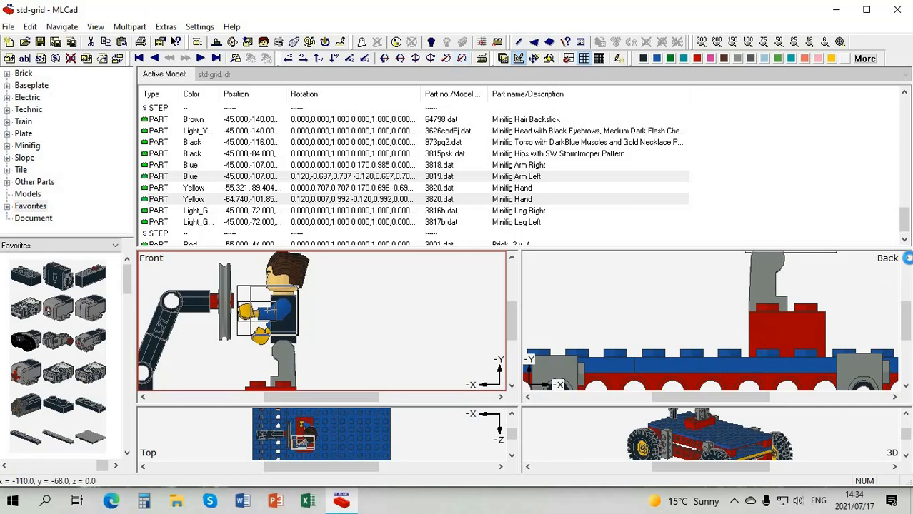
- Rotate the minifig's right arm and right hand clockwise about the Z axis to match the raised left arm
{"action": "left_click", "coordinate": [906, 257]}
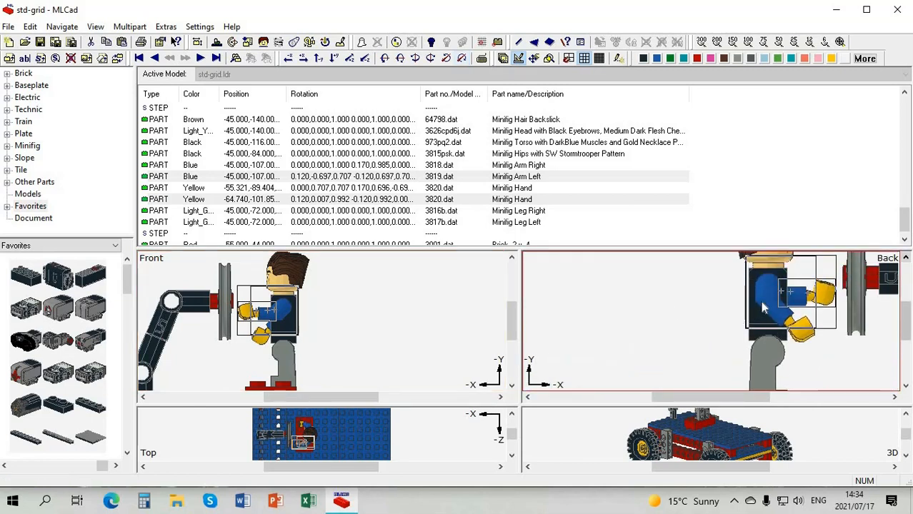
{"action": "left_click", "coordinate": [798, 327]}
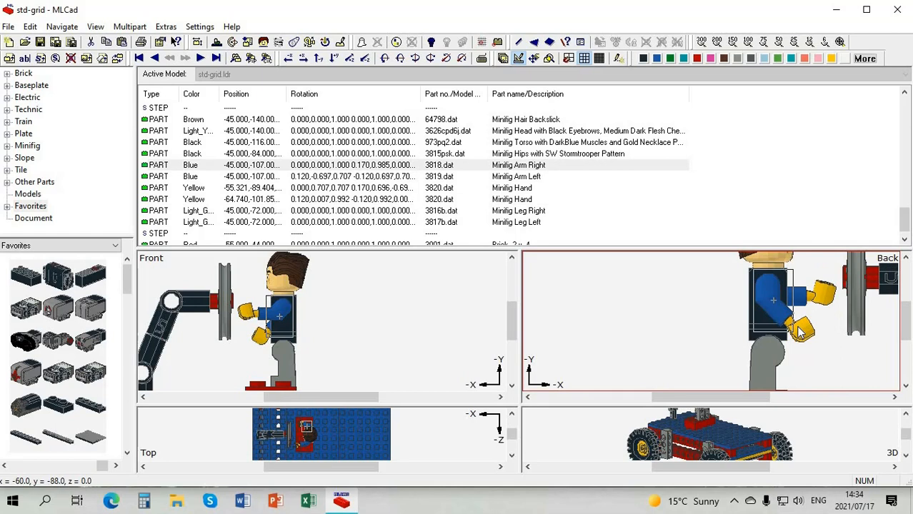
{"action": "left_click", "coordinate": [800, 333], "text": "ctrl"}
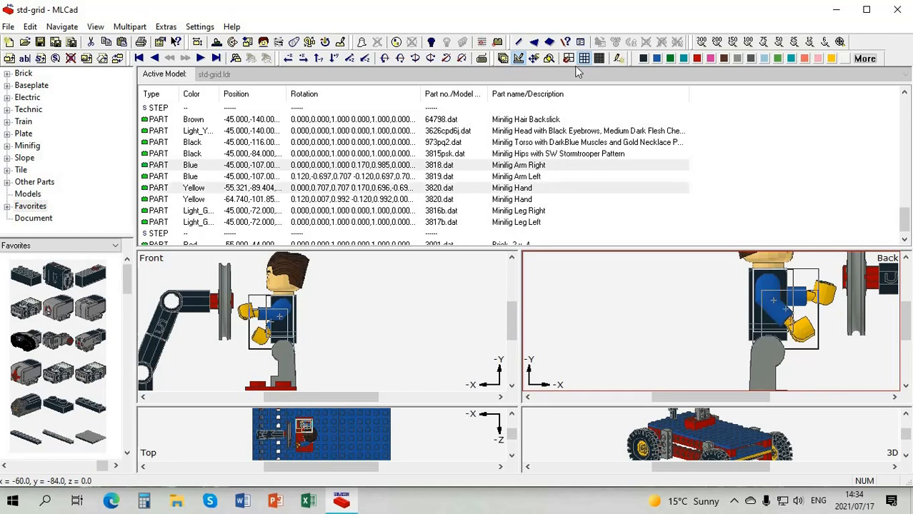
{"action": "left_click", "coordinate": [462, 58]}
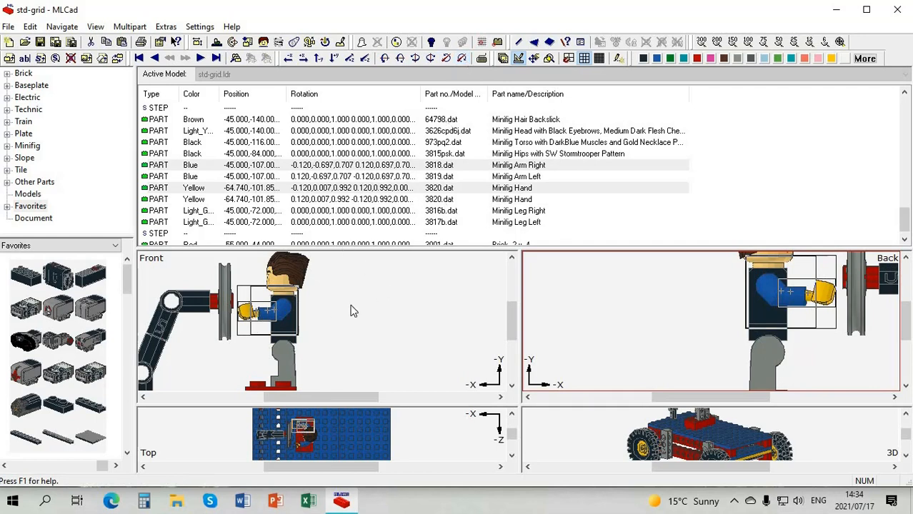
{"action": "left_click", "coordinate": [253, 327]}
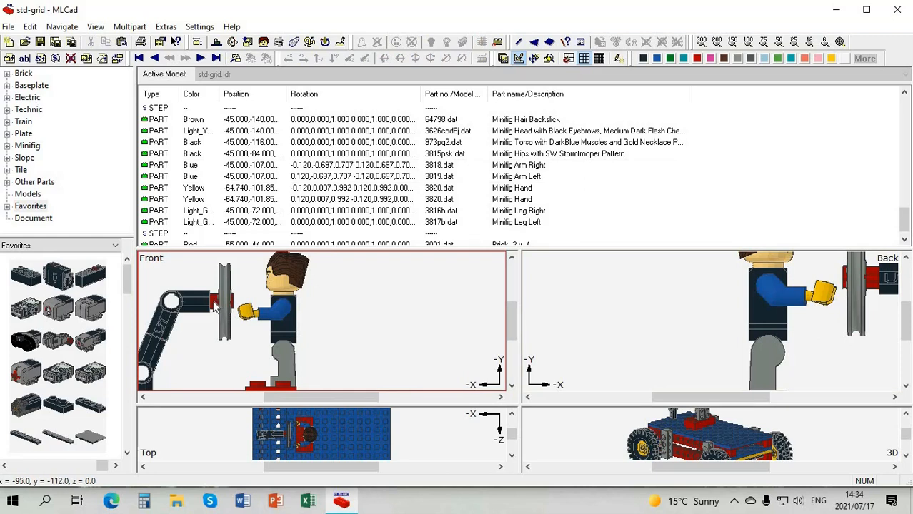
{"action": "left_click", "coordinate": [215, 303]}
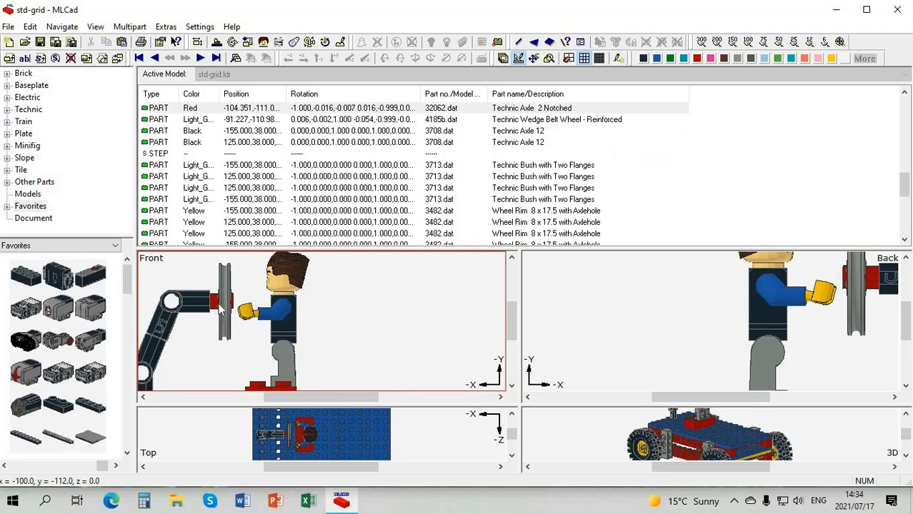
{"action": "left_click", "coordinate": [322, 357]}
{"action": "left_click", "coordinate": [323, 165]}
{"action": "left_click", "coordinate": [399, 314]}
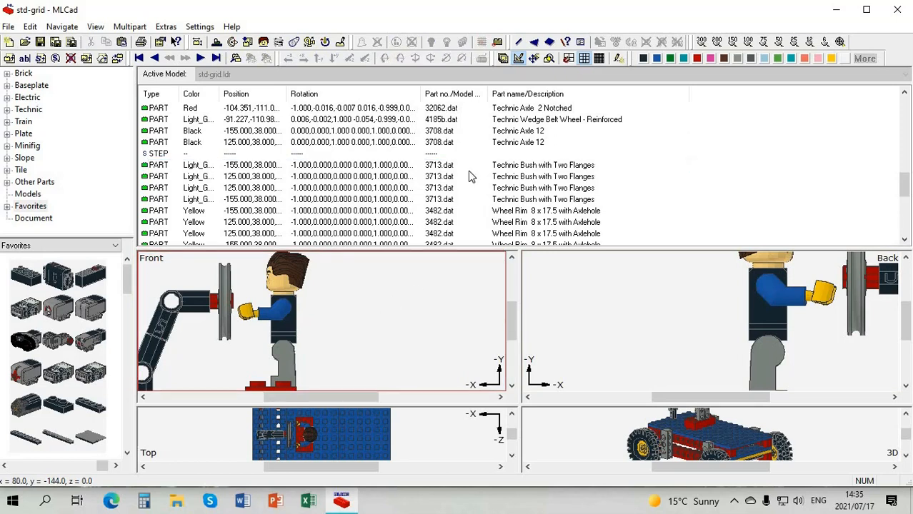
- Select all the minifig parts and move them toward the steering wheel to x = -65, using the fine grid for the last shift
{"action": "scroll", "coordinate": [468, 191], "scroll_direction": "down", "scroll_amount": 6}
{"action": "scroll", "coordinate": [448, 143], "scroll_direction": "up", "scroll_amount": 1}
{"action": "left_click", "coordinate": [448, 143]}
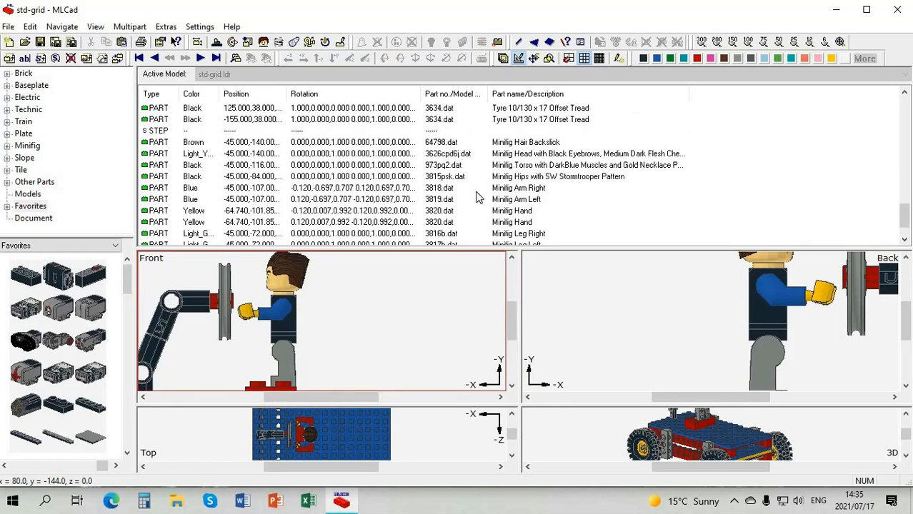
{"action": "scroll", "coordinate": [490, 213], "scroll_direction": "down", "scroll_amount": 1}
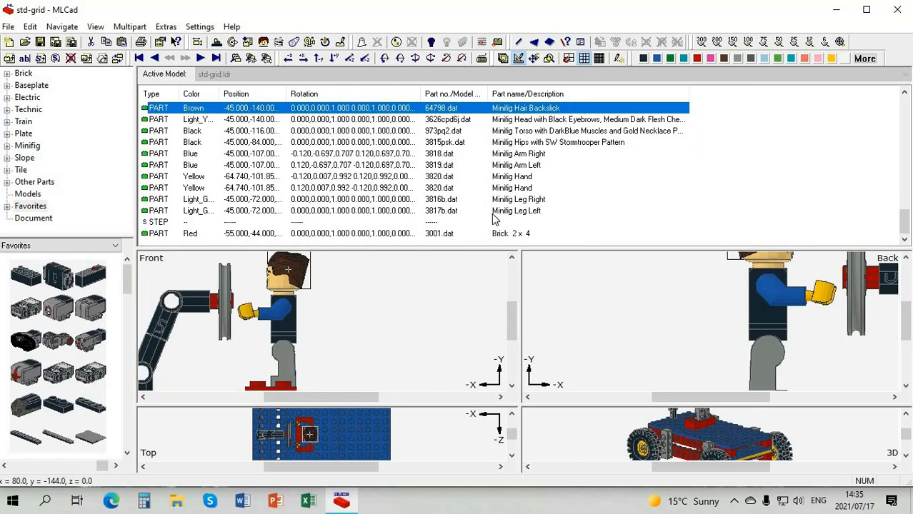
{"action": "left_click", "coordinate": [496, 212], "text": "shift"}
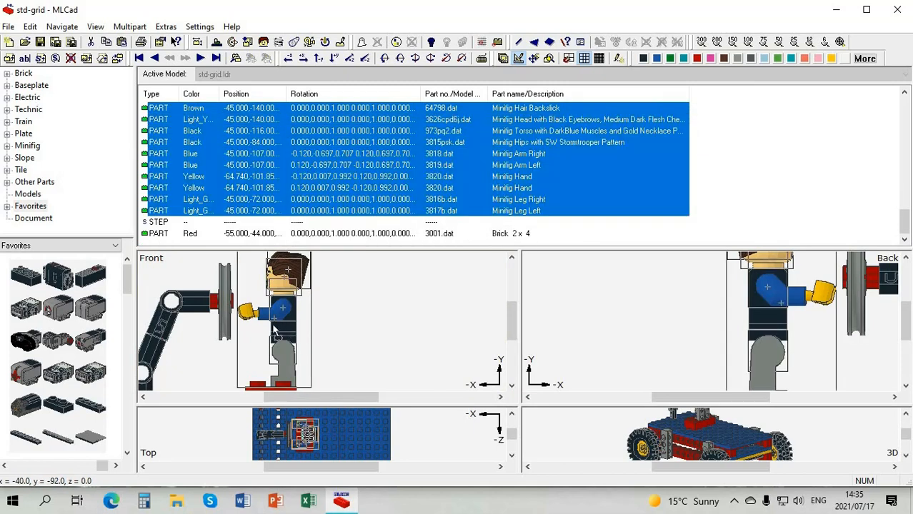
{"action": "left_click_drag", "start_coordinate": [273, 326], "coordinate": [271, 324]}
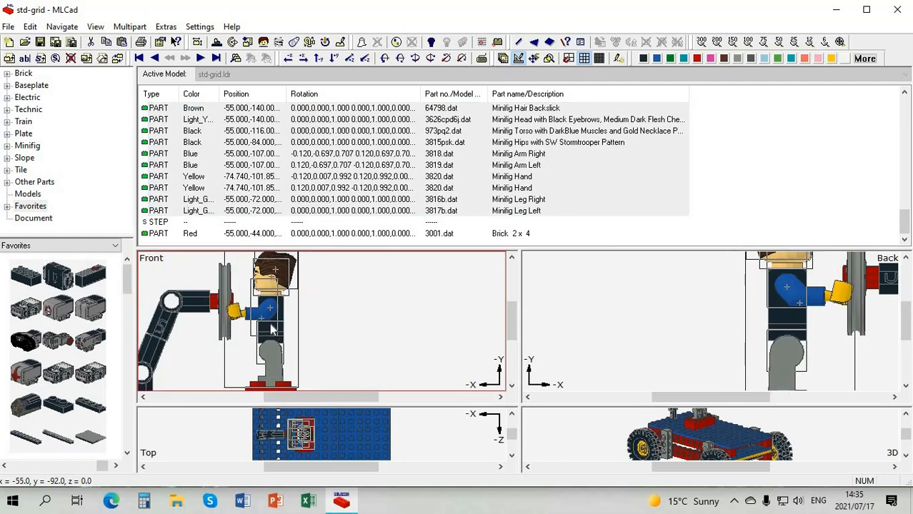
{"action": "key", "text": "Left"}
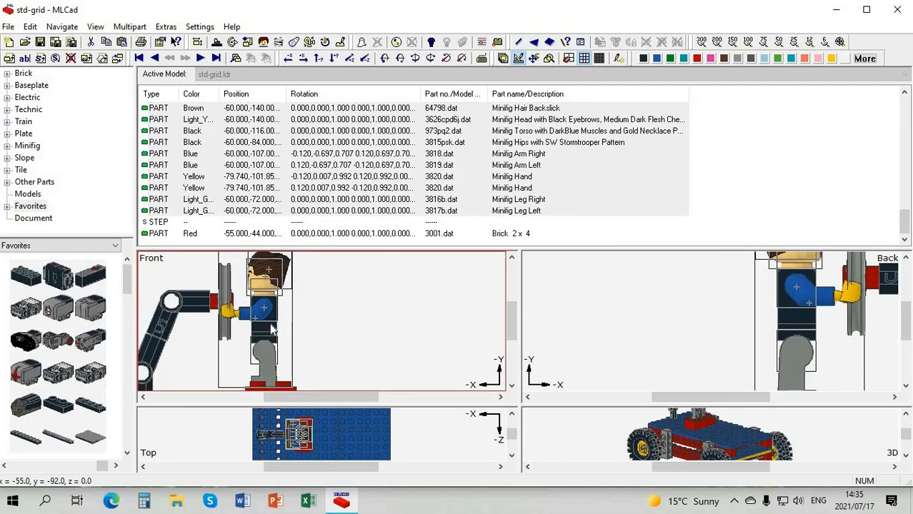
{"action": "left_click", "coordinate": [511, 386]}
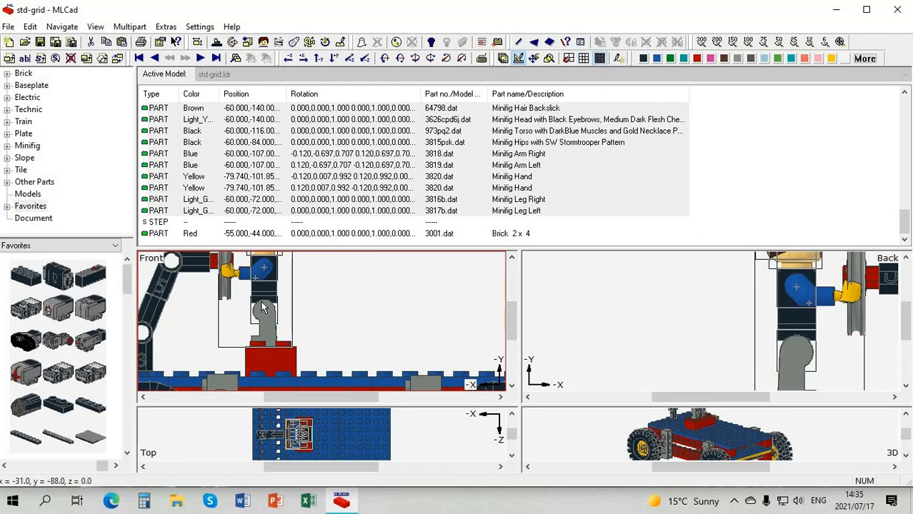
{"action": "left_click_drag", "start_coordinate": [263, 307], "coordinate": [261, 308]}
{"action": "left_click", "coordinate": [204, 313]}
- Shift the Technic Wedge Belt Wheel steering wheel away from the minifig along its red axle to x = -96.227
{"action": "left_click", "coordinate": [511, 258]}
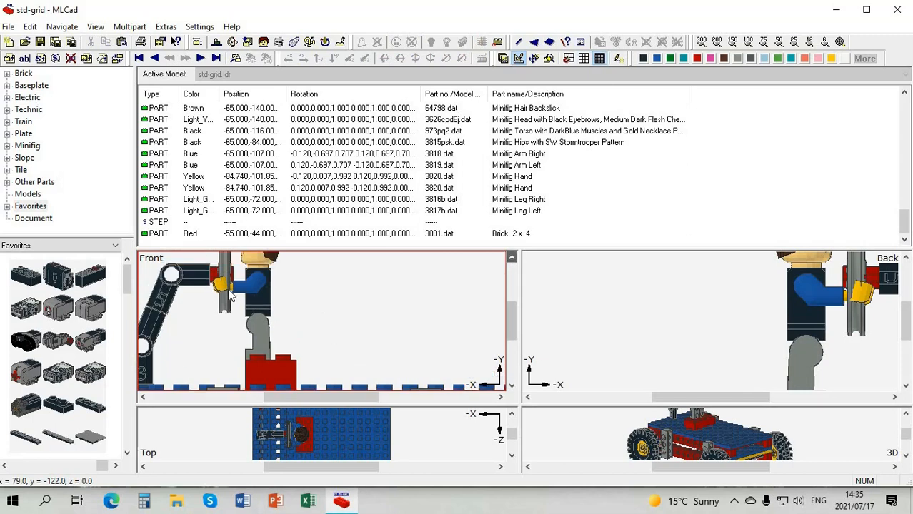
{"action": "scroll", "coordinate": [236, 296], "scroll_direction": "up", "scroll_amount": 2}
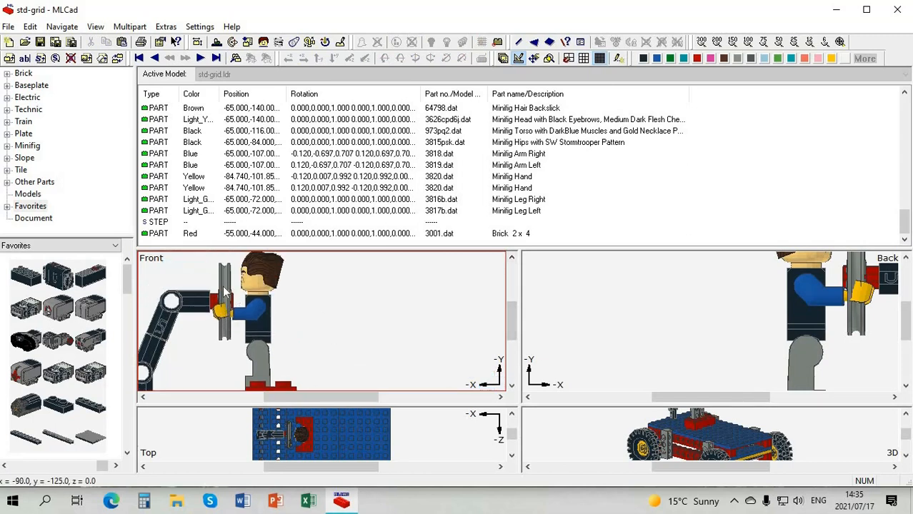
{"action": "left_click", "coordinate": [222, 293]}
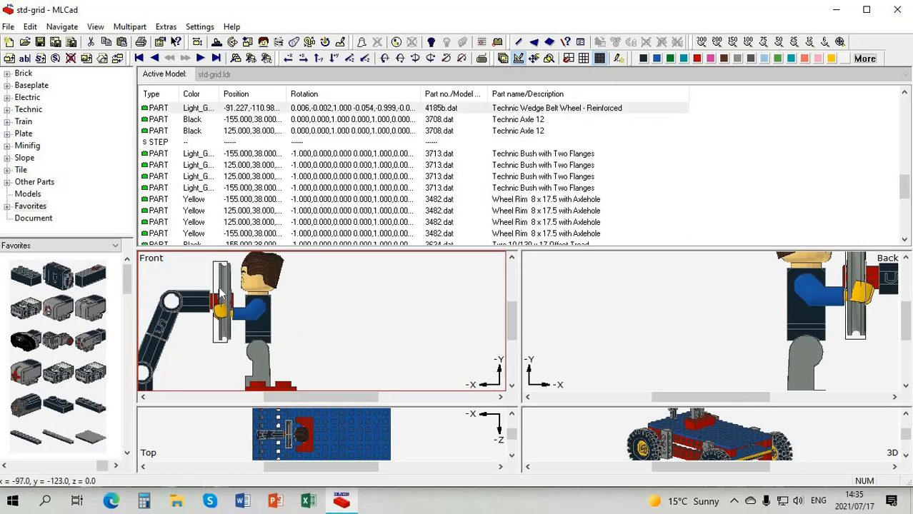
{"action": "key", "text": "Left"}
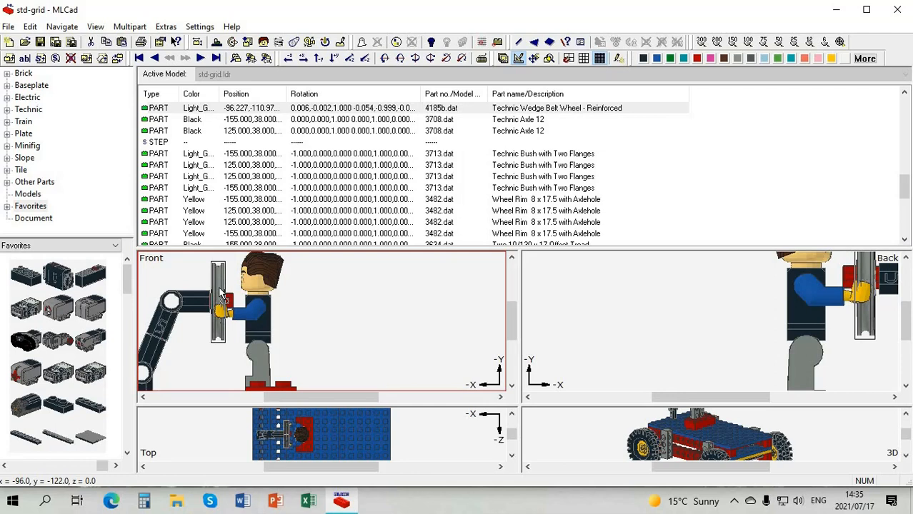
{"action": "left_click", "coordinate": [331, 298]}
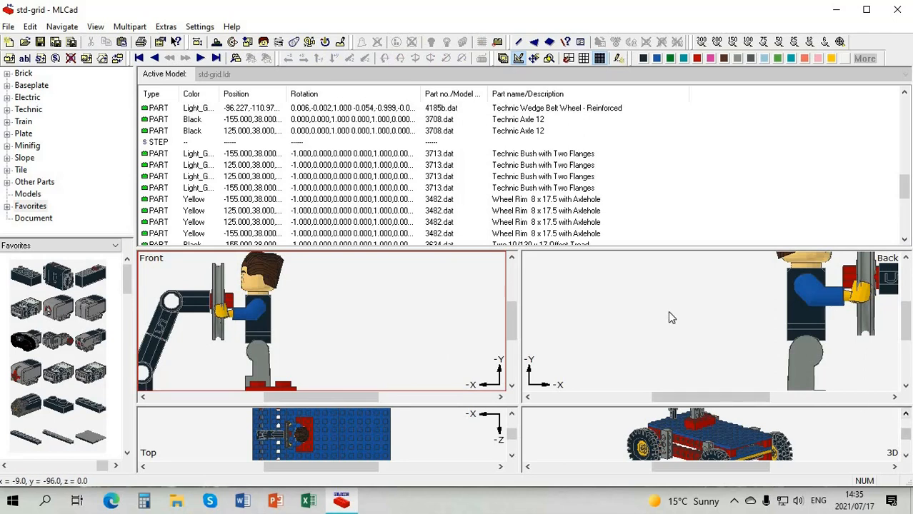
- Select the minifig's left hand and enlarge the Top and 3D views, with the Top view focused on that hand
{"action": "scroll", "coordinate": [668, 315], "scroll_direction": "down", "scroll_amount": 2}
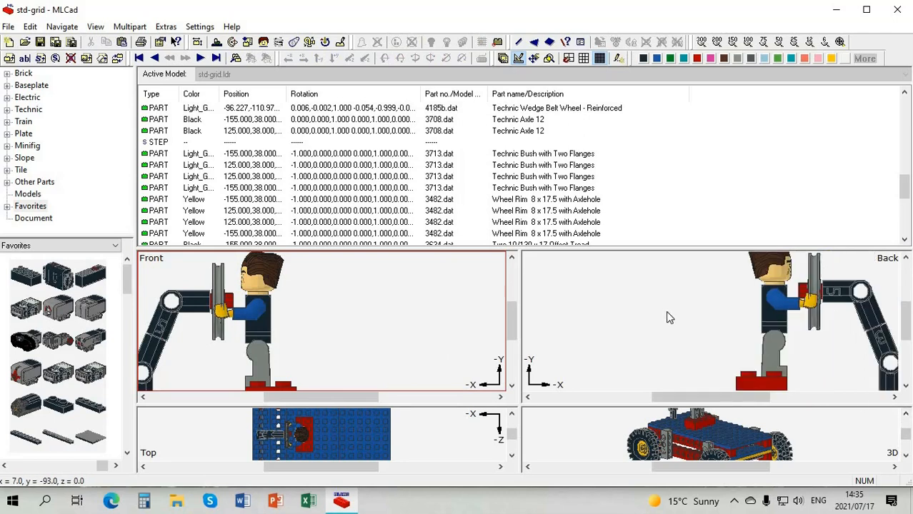
{"action": "left_click", "coordinate": [226, 319]}
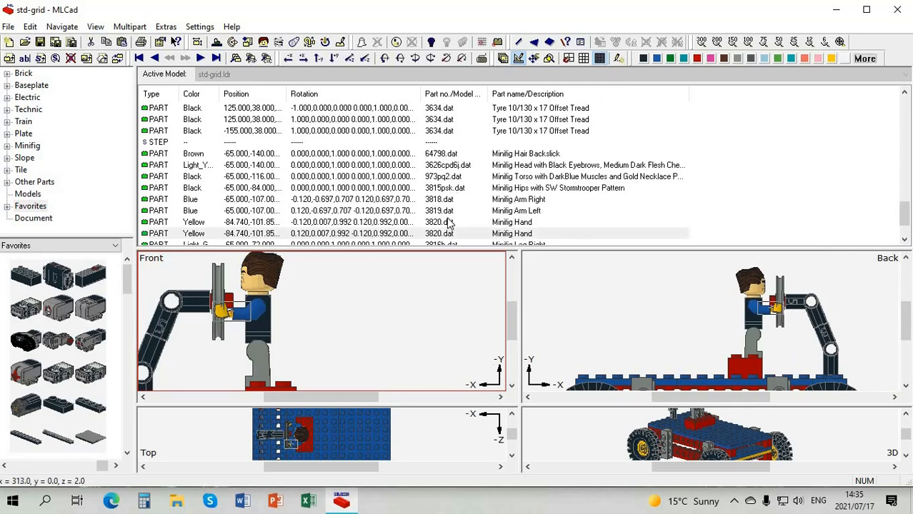
{"action": "left_click_drag", "start_coordinate": [445, 248], "coordinate": [444, 148]}
{"action": "left_click_drag", "start_coordinate": [223, 427], "coordinate": [505, 467]}
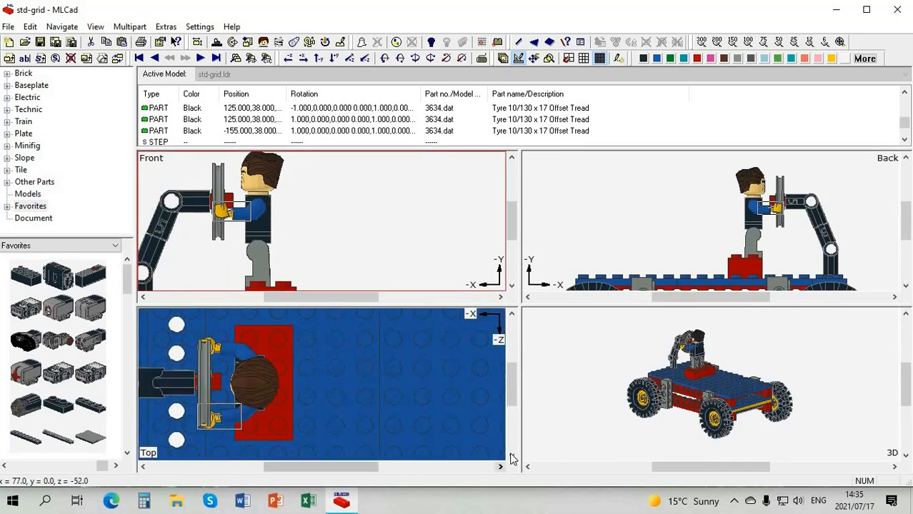
{"action": "left_click", "coordinate": [190, 427]}
{"action": "scroll", "coordinate": [187, 425], "scroll_direction": "down", "scroll_amount": 2}
{"action": "left_click_drag", "start_coordinate": [184, 416], "coordinate": [235, 468]}
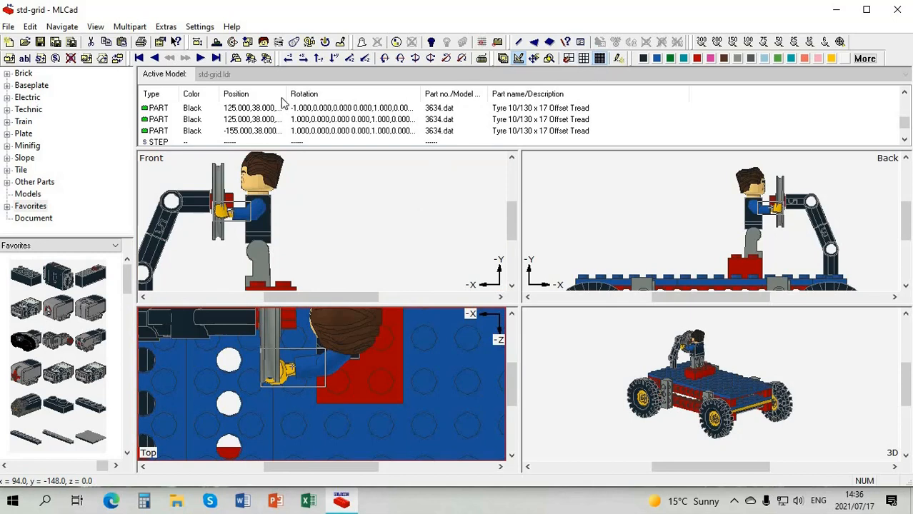
{"action": "left_click", "coordinate": [584, 59]}
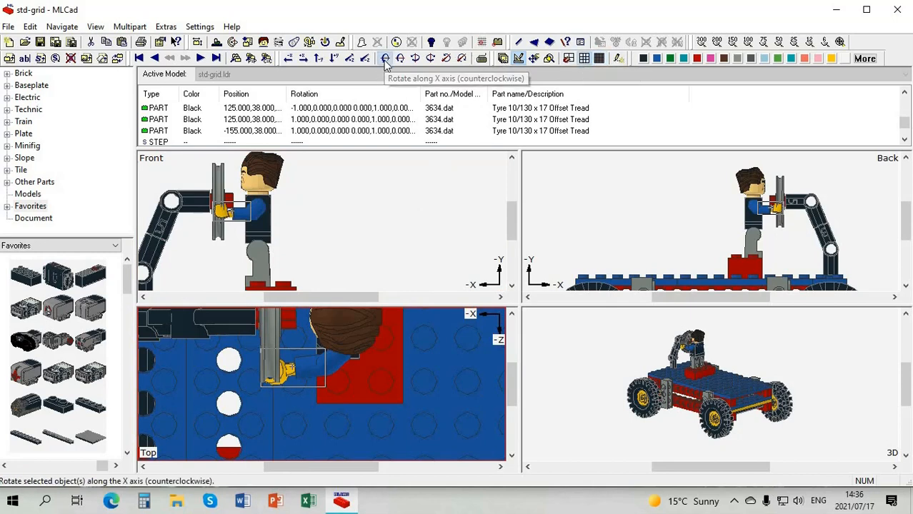
{"action": "left_click", "coordinate": [385, 59]}
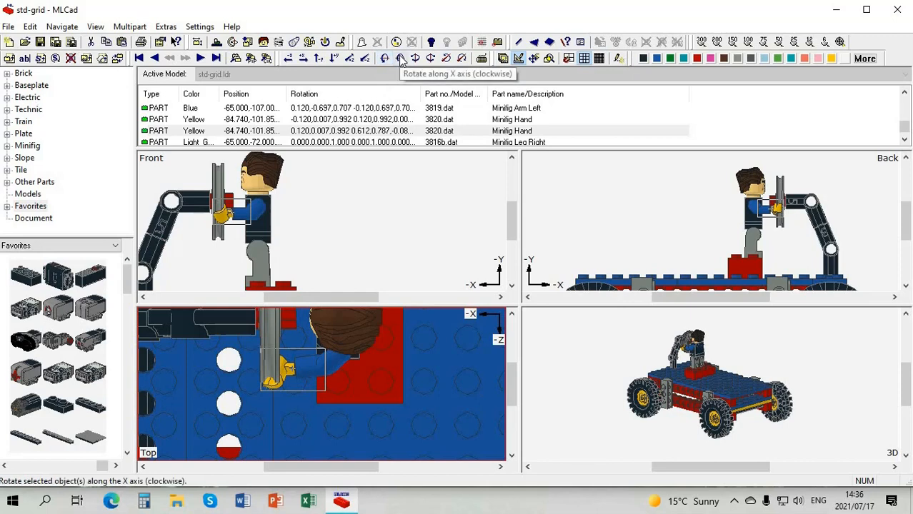
{"action": "left_click", "coordinate": [401, 60]}
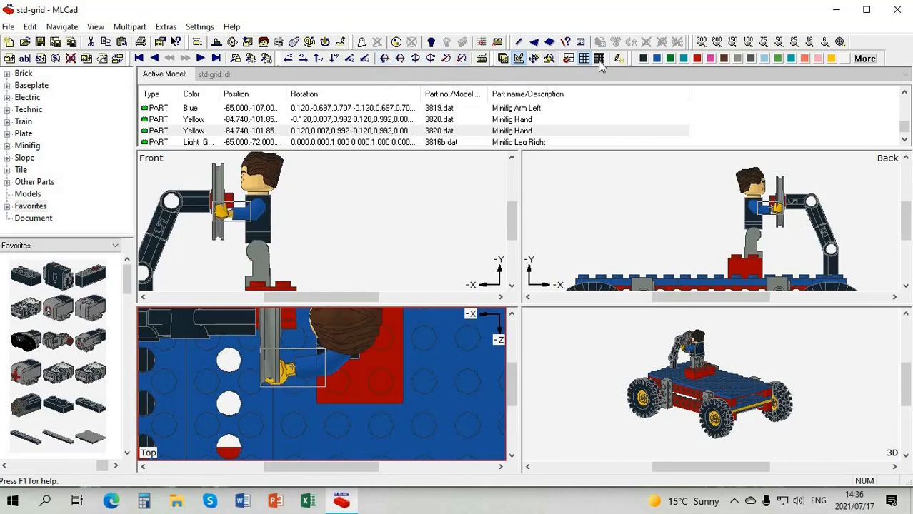
- Turn the left hand counterclockwise and the right hand clockwise about the X axis in fine-grid increments to fit the steering wheel
{"action": "left_click", "coordinate": [386, 60]}
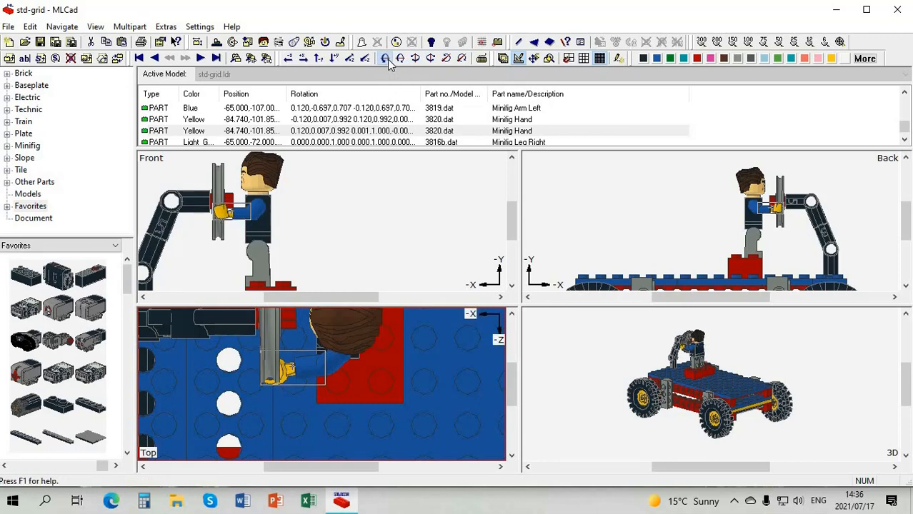
{"action": "left_click", "coordinate": [509, 314]}
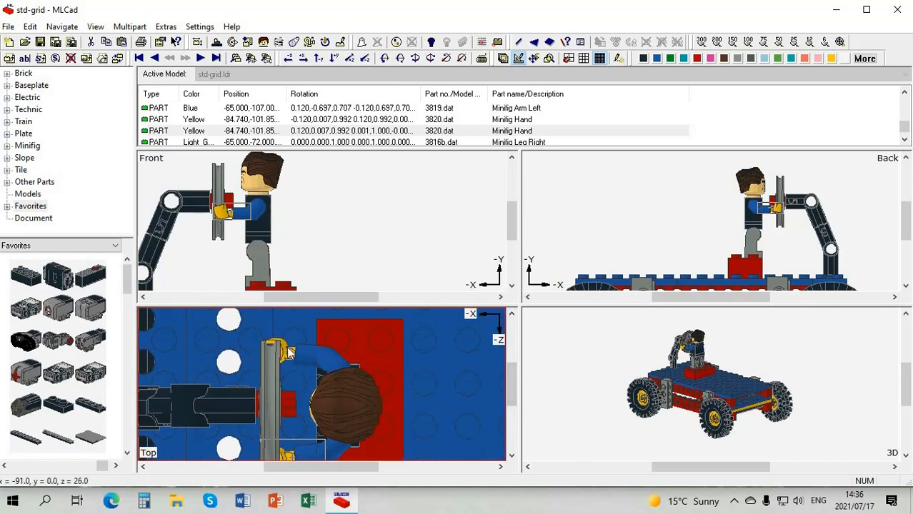
{"action": "left_click", "coordinate": [288, 353]}
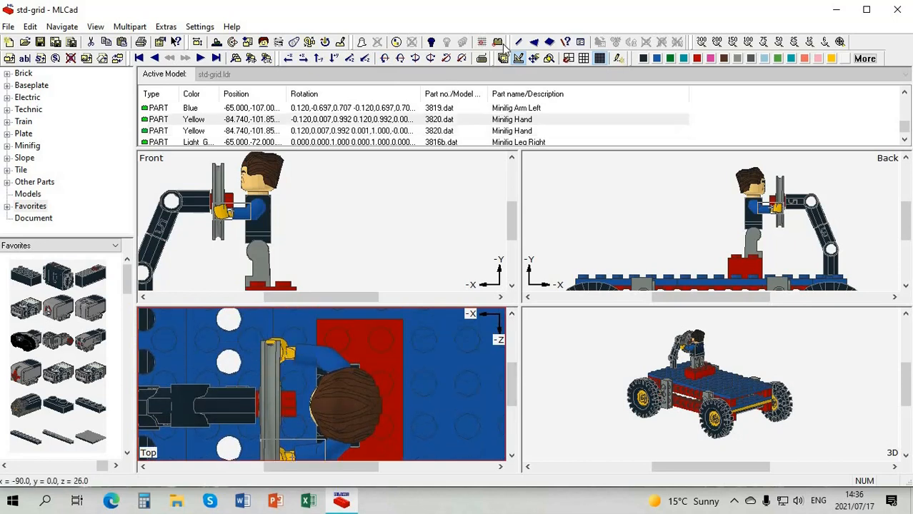
{"action": "left_click", "coordinate": [402, 58]}
{"action": "left_click", "coordinate": [401, 59]}
{"action": "left_click", "coordinate": [402, 59]}
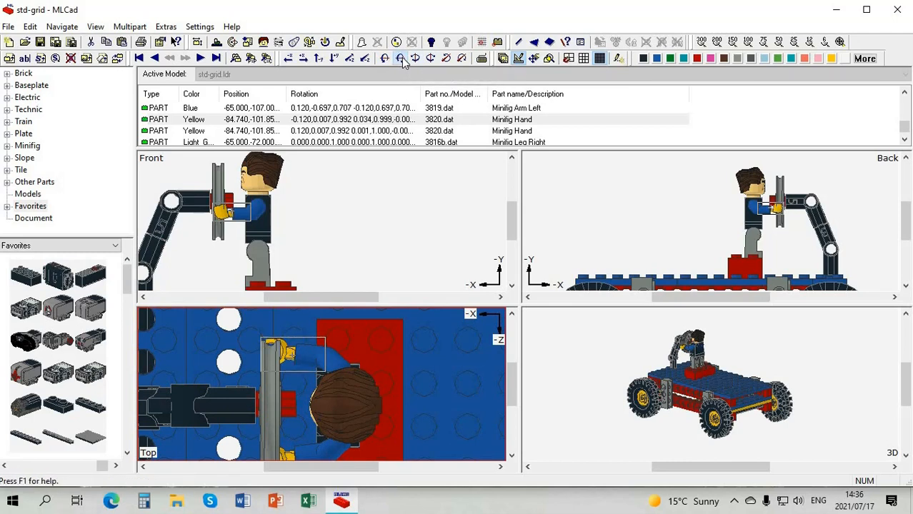
{"action": "left_click", "coordinate": [340, 201]}
{"action": "scroll", "coordinate": [340, 200], "scroll_direction": "down", "scroll_amount": 2}
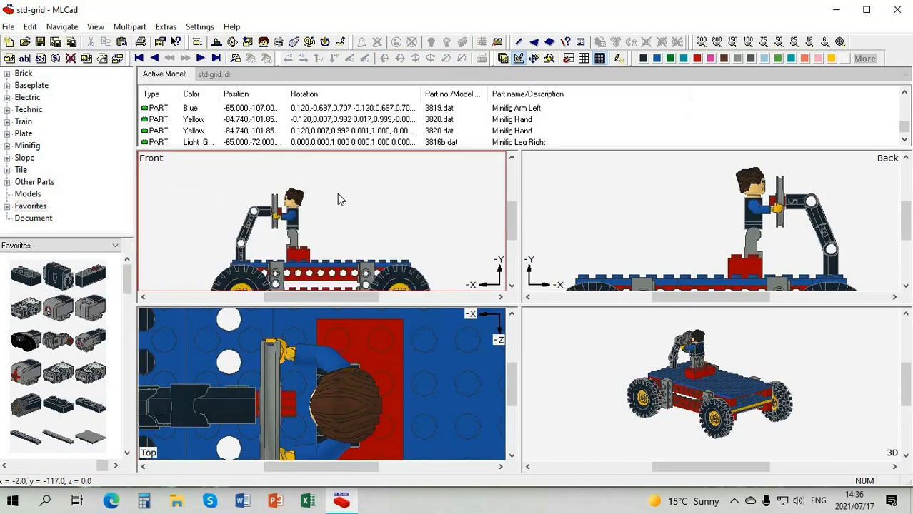
- Insert a light gray Brick 2 x 4 after the last STEP line, on the rear end of the blue deck at x = 125, y = -43
{"action": "scroll", "coordinate": [338, 195], "scroll_direction": "down", "scroll_amount": 1}
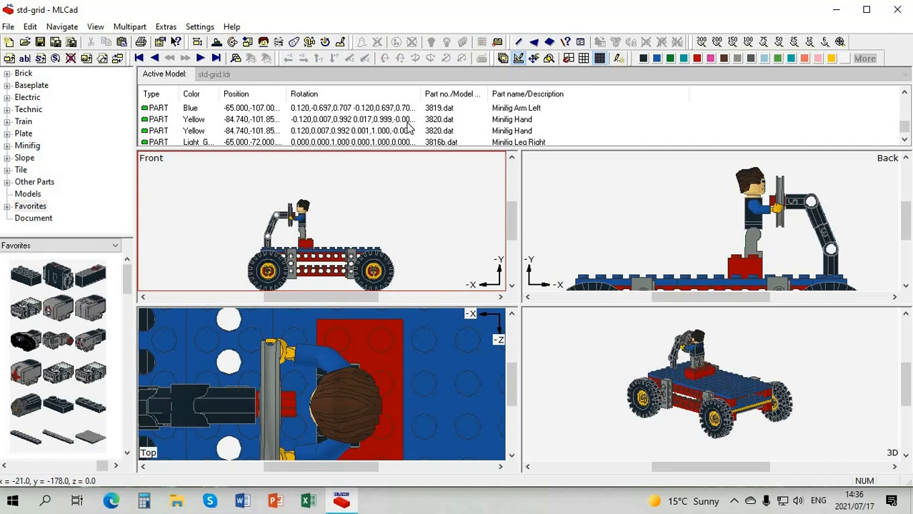
{"action": "scroll", "coordinate": [408, 130], "scroll_direction": "down", "scroll_amount": 2}
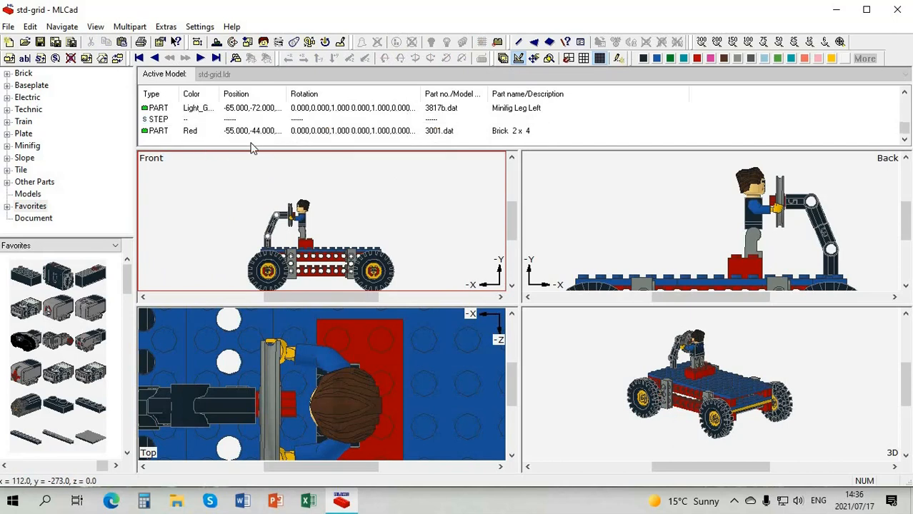
{"action": "left_click", "coordinate": [149, 119]}
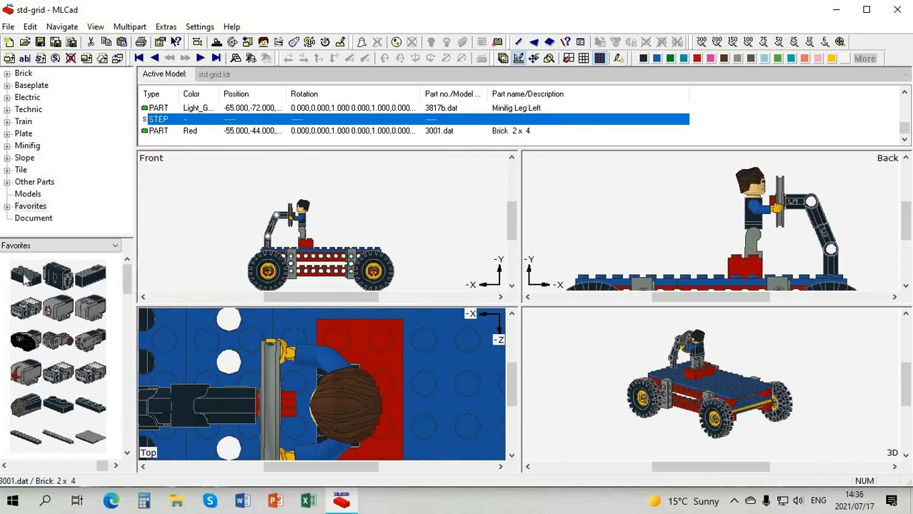
{"action": "mouse_move", "coordinate": [379, 238]}
{"action": "left_mouse_down"}
{"action": "mouse_move", "coordinate": [365, 237]}
{"action": "mouse_move", "coordinate": [382, 240]}
{"action": "mouse_move", "coordinate": [371, 239]}
{"action": "mouse_move", "coordinate": [377, 248]}
{"action": "left_mouse_up"}
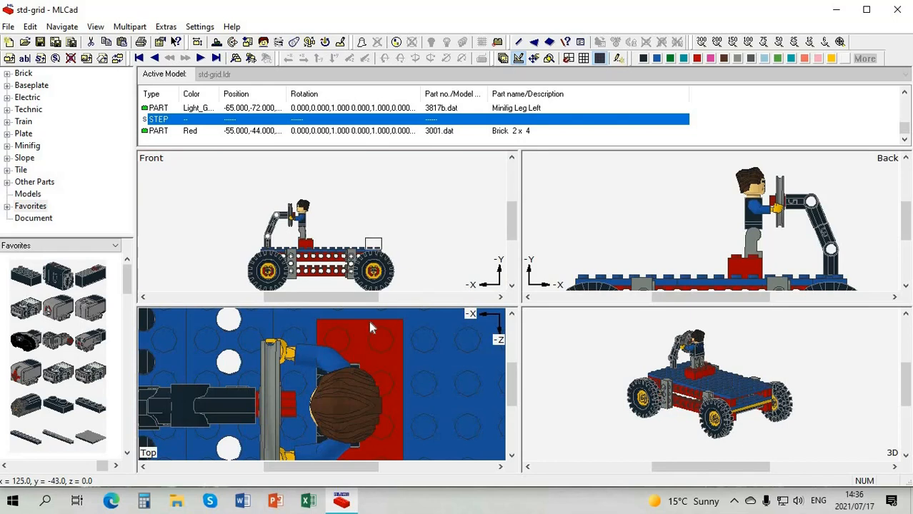
{"action": "left_click_drag", "start_coordinate": [425, 343], "coordinate": [426, 344]}
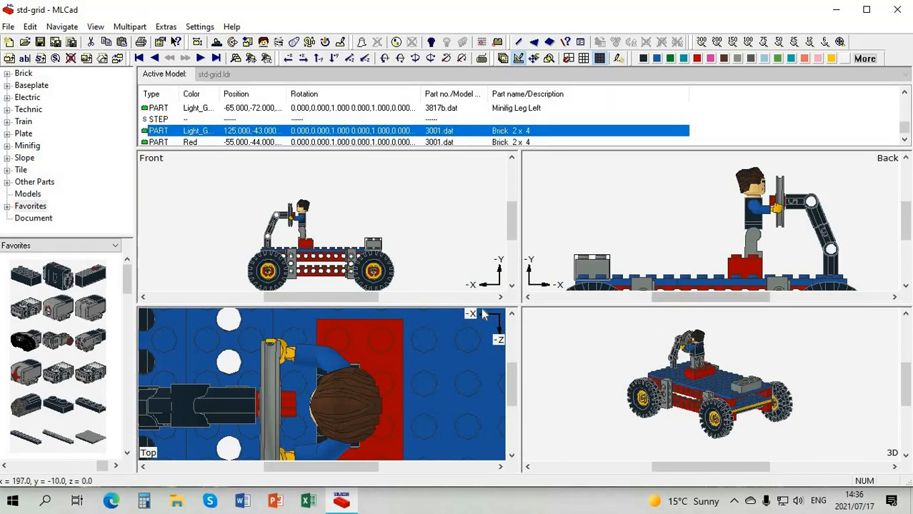
- Move the gray brick sideways across the deck to one rear corner, at x = 126
{"action": "left_click", "coordinate": [500, 466]}
{"action": "left_click", "coordinate": [500, 467]}
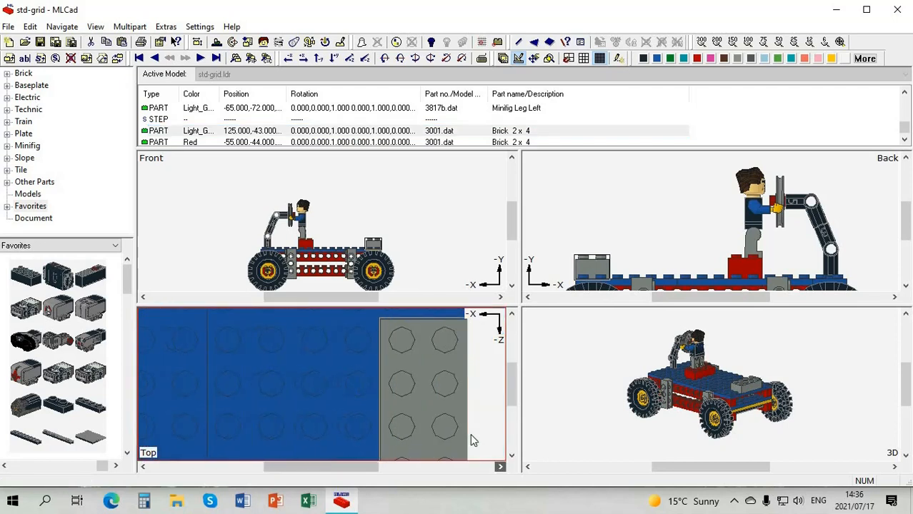
{"action": "scroll", "coordinate": [477, 344], "scroll_direction": "down", "scroll_amount": 2}
{"action": "left_click_drag", "start_coordinate": [365, 350], "coordinate": [366, 349]}
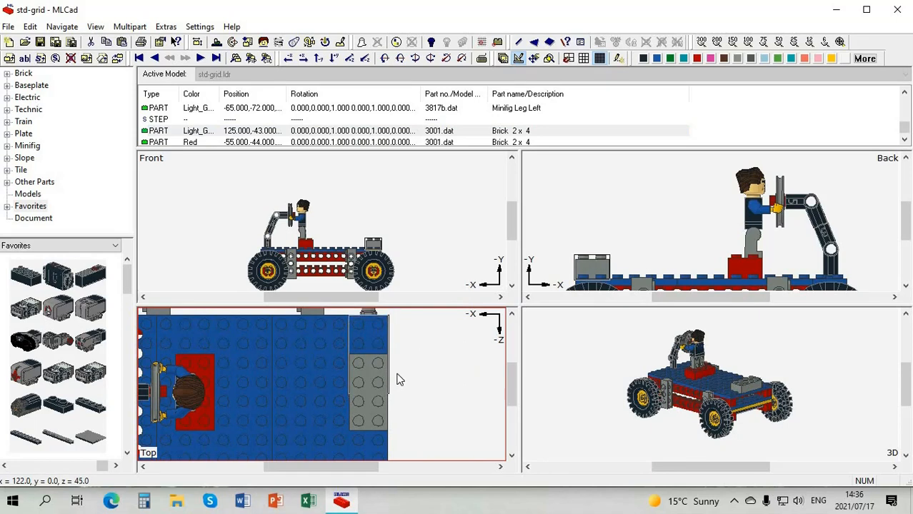
{"action": "left_click_drag", "start_coordinate": [399, 380], "coordinate": [399, 379]}
{"action": "scroll", "coordinate": [460, 339], "scroll_direction": "up", "scroll_amount": 1}
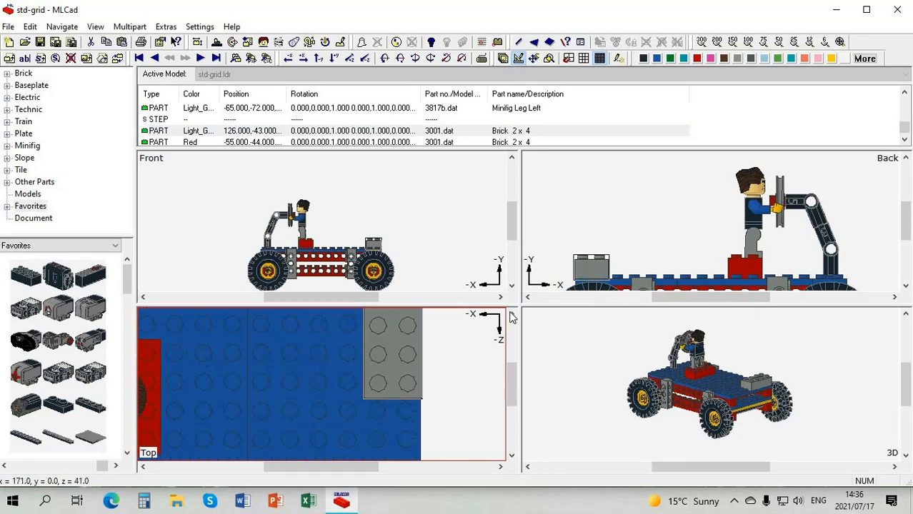
- Nudge the gray brick flush with the deck's rear corner at x = 125 and color it red
{"action": "left_click", "coordinate": [512, 315]}
{"action": "left_click", "coordinate": [512, 315]}
{"action": "left_click", "coordinate": [512, 315]}
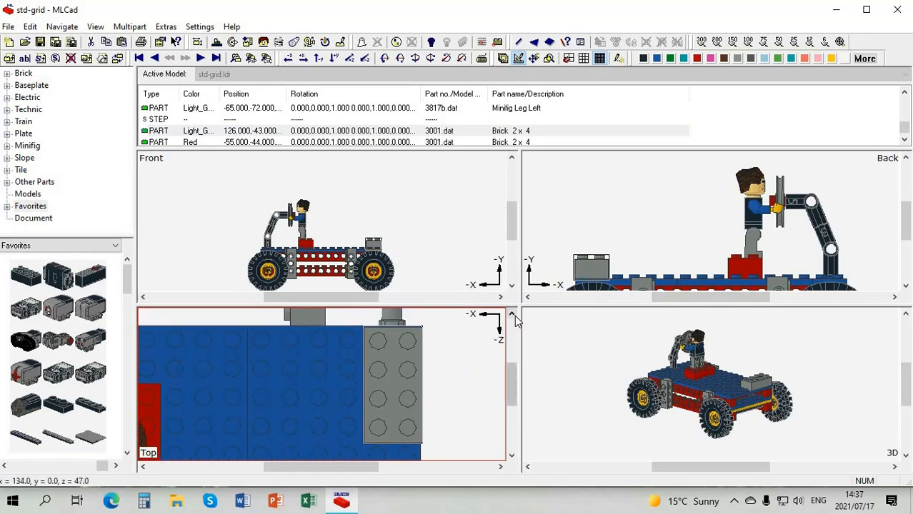
{"action": "scroll", "coordinate": [511, 317], "scroll_direction": "up", "scroll_amount": 2}
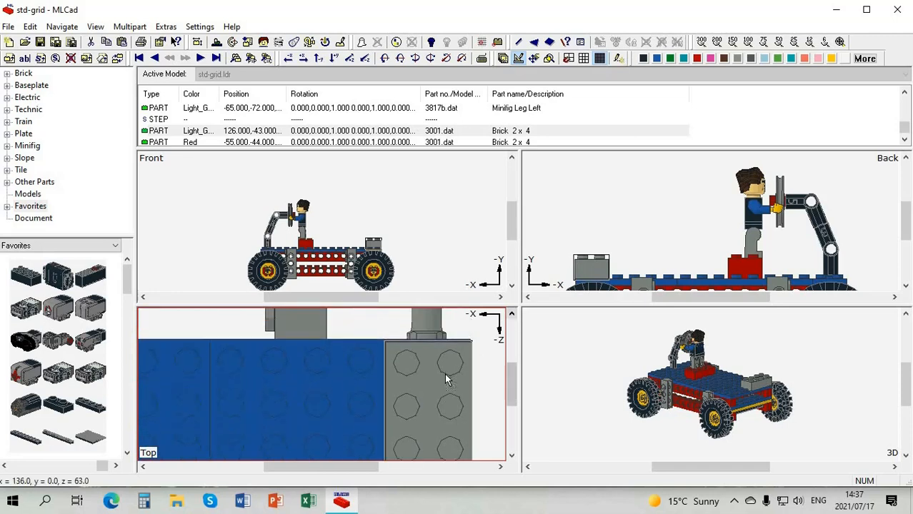
{"action": "left_click_drag", "start_coordinate": [443, 381], "coordinate": [442, 379]}
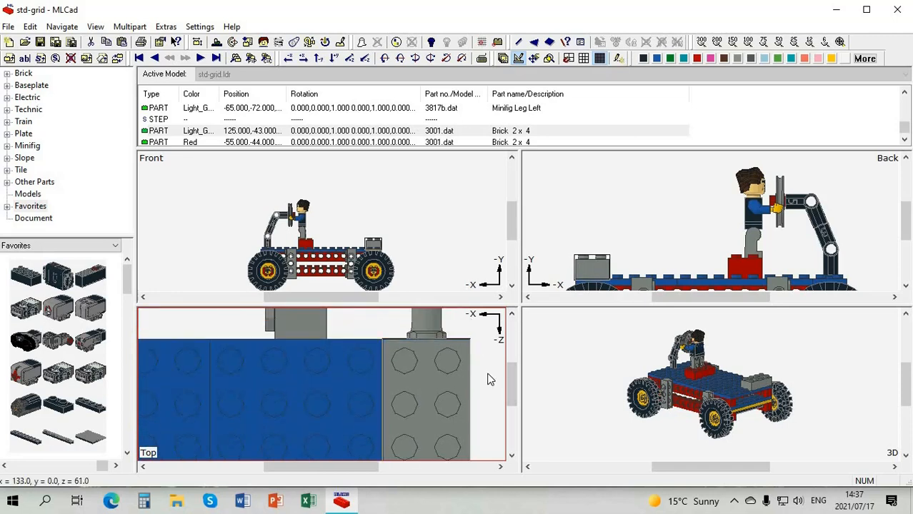
{"action": "left_click", "coordinate": [486, 342]}
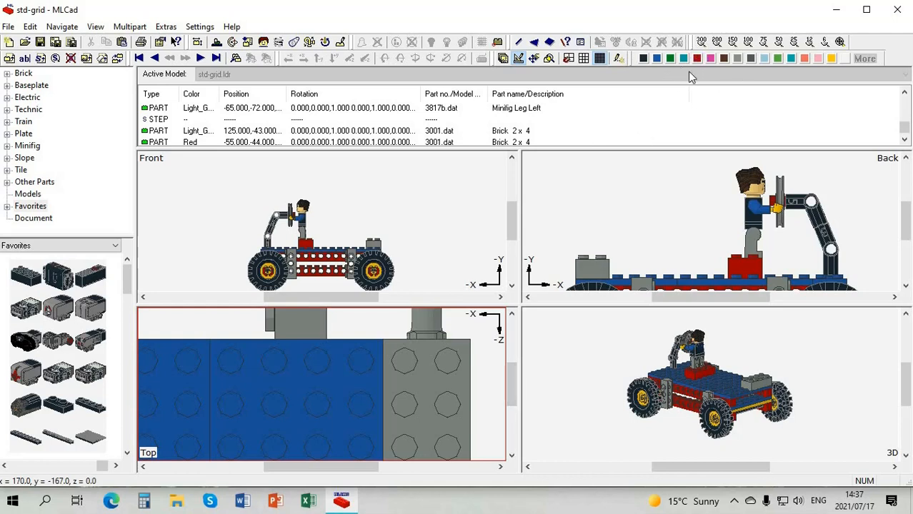
{"action": "left_click", "coordinate": [442, 362]}
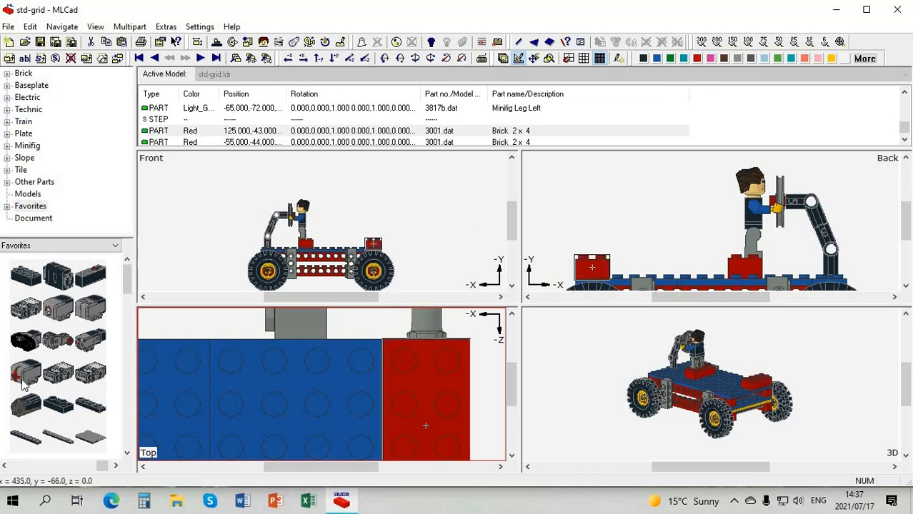
- Add a second red Brick 2 x 4 flush with the opposite rear corner of the deck at x = 125, y = -43
{"action": "left_click", "coordinate": [512, 456]}
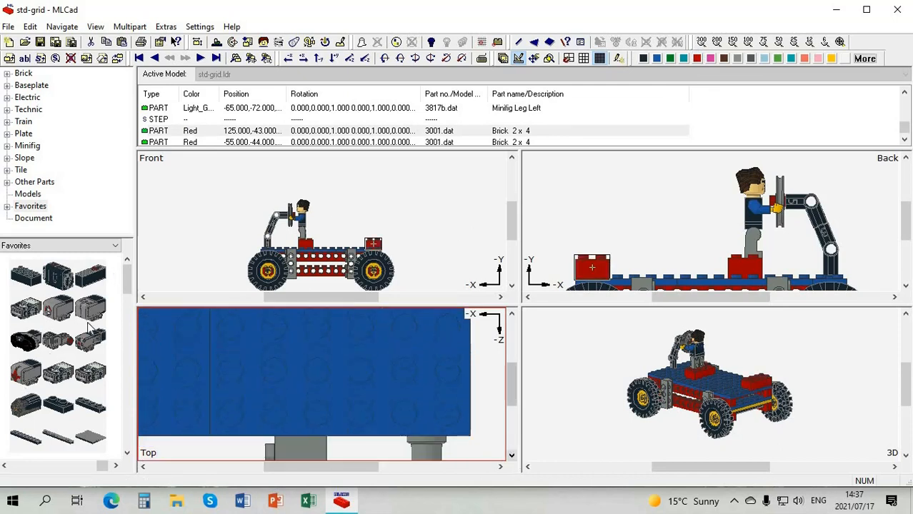
{"action": "left_click_drag", "start_coordinate": [25, 276], "coordinate": [427, 347]}
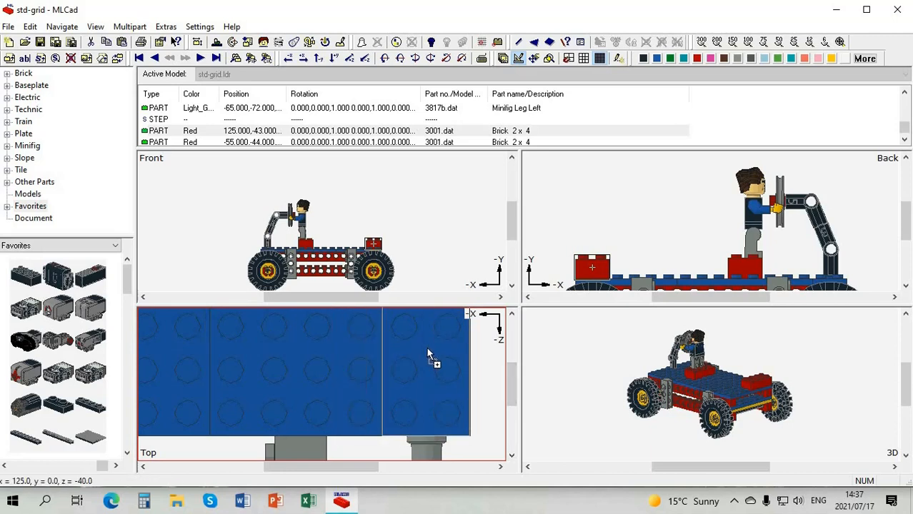
{"action": "left_click", "coordinate": [512, 314]}
{"action": "left_click", "coordinate": [512, 314]}
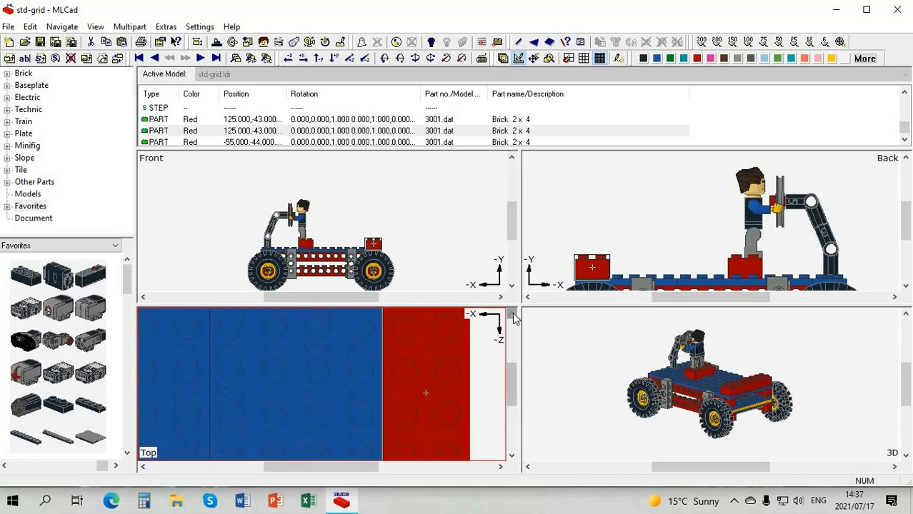
{"action": "left_click", "coordinate": [479, 381]}
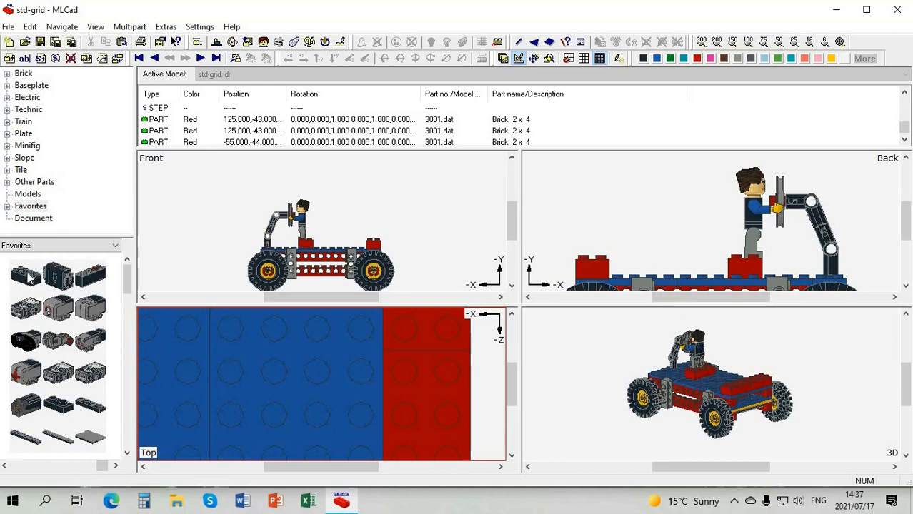
- Stack a third red Brick 2 x 4 centrally on the two rear bricks at x = 125, y = -67
{"action": "left_click_drag", "start_coordinate": [23, 279], "coordinate": [599, 244]}
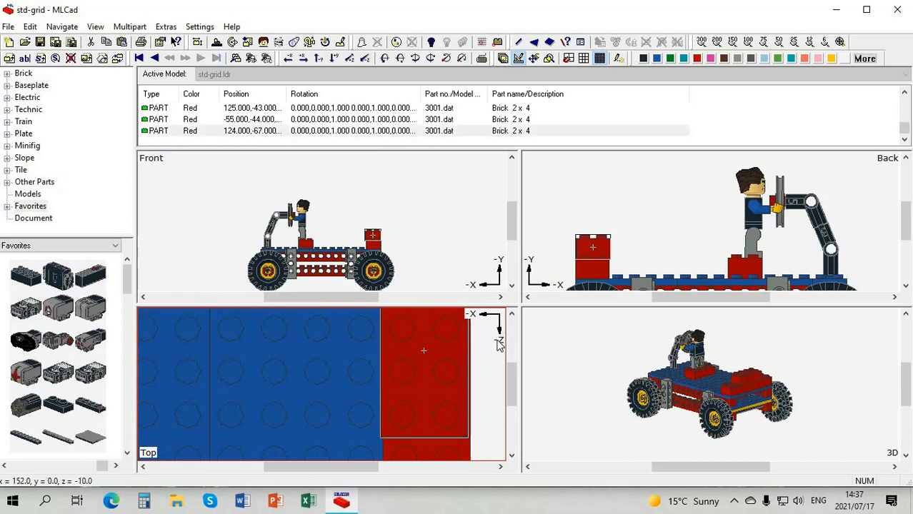
{"action": "scroll", "coordinate": [351, 375], "scroll_direction": "down", "scroll_amount": 2}
{"action": "left_click_drag", "start_coordinate": [353, 374], "coordinate": [358, 374]}
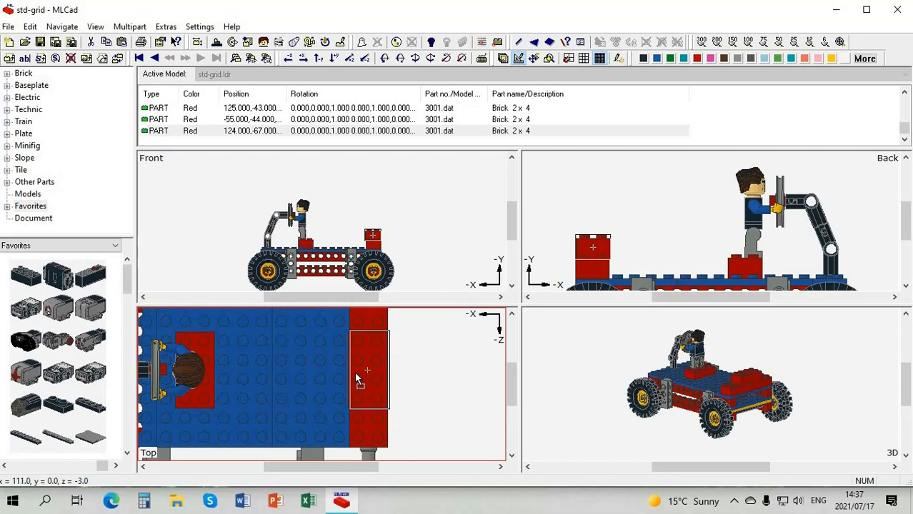
{"action": "left_click", "coordinate": [418, 390]}
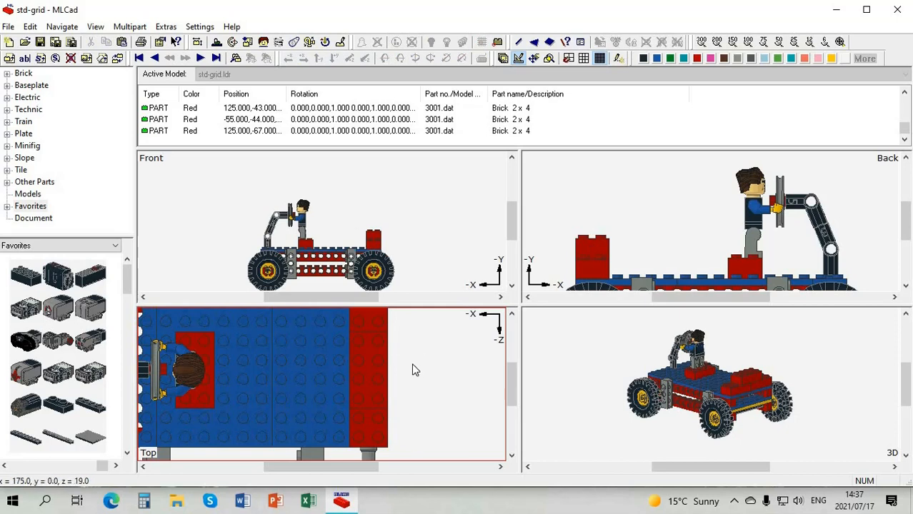
{"action": "scroll", "coordinate": [412, 369], "scroll_direction": "down", "scroll_amount": 1}
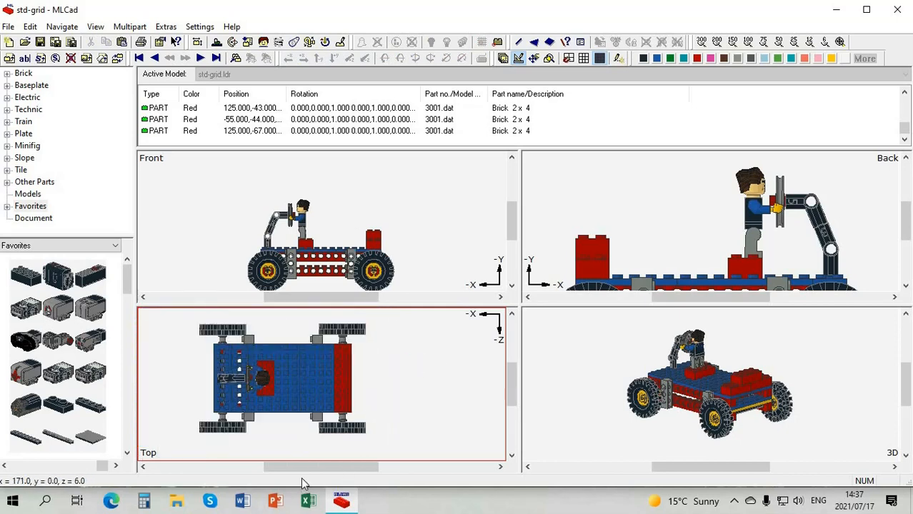
{"action": "left_click_drag", "start_coordinate": [272, 463], "coordinate": [247, 465]}
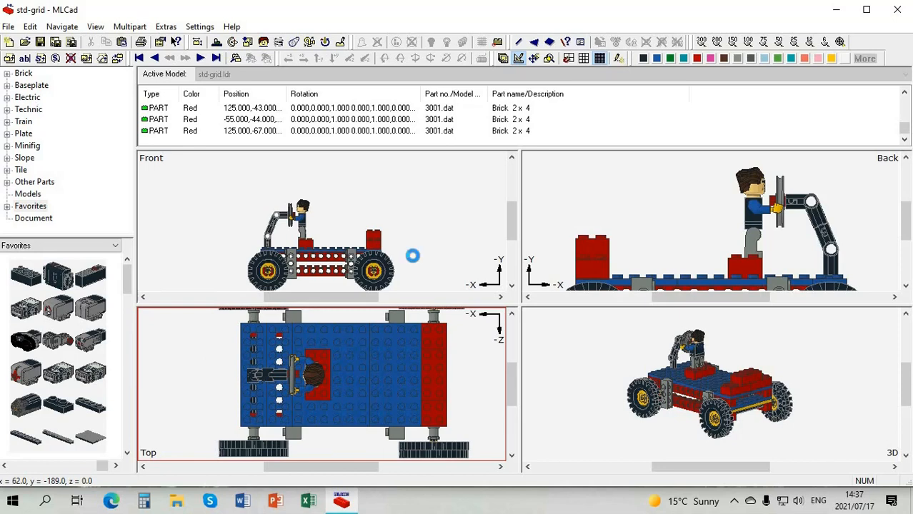
{"action": "scroll", "coordinate": [412, 255], "scroll_direction": "up", "scroll_amount": 2}
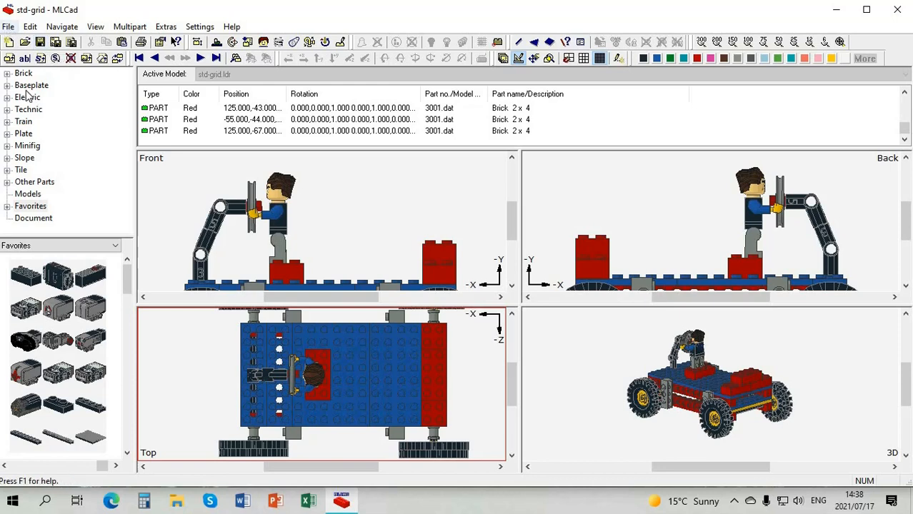
- Save the model under the new name std-grid-car in the Adding-favorites folder
{"action": "left_click", "coordinate": [8, 27]}
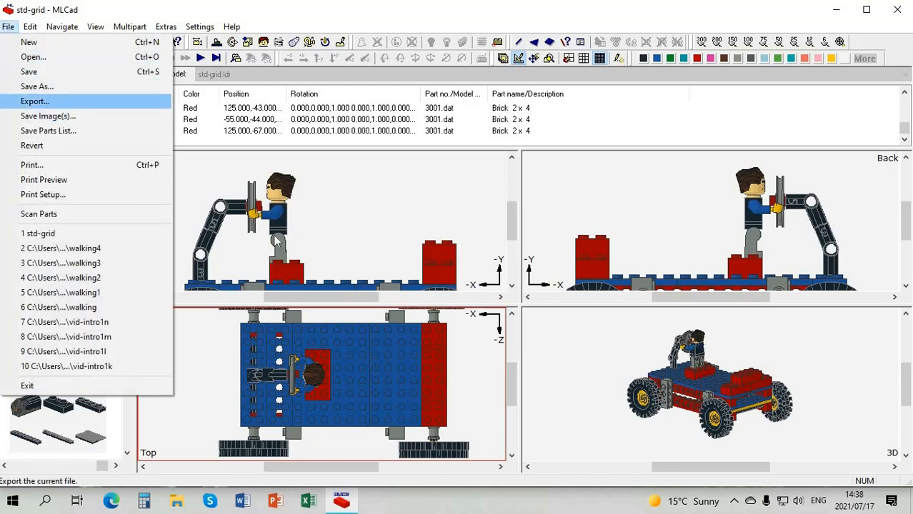
{"action": "left_click", "coordinate": [36, 87]}
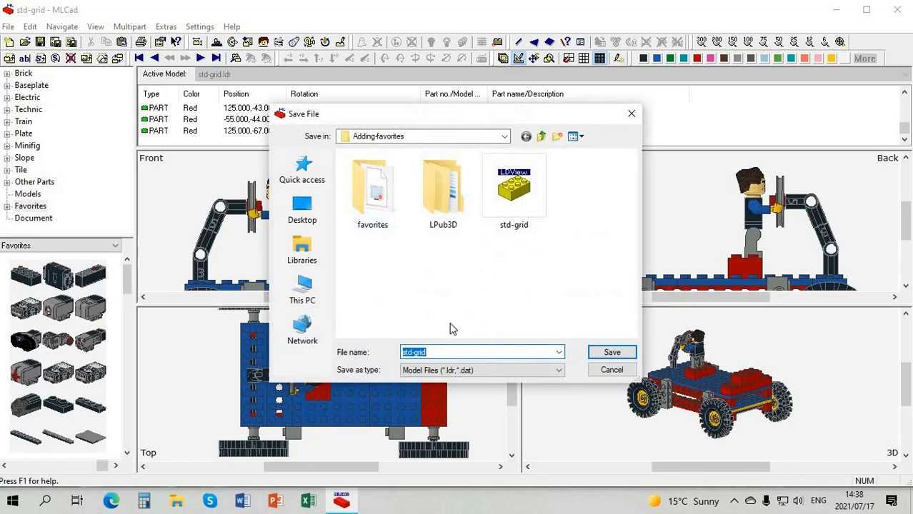
{"action": "left_click", "coordinate": [437, 353]}
{"action": "type", "text": "-car"}
{"action": "key", "text": "Return"}
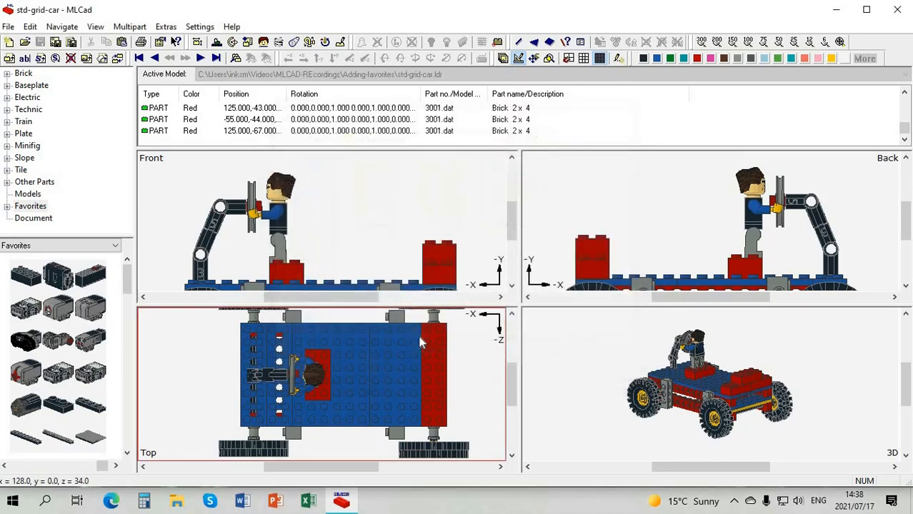